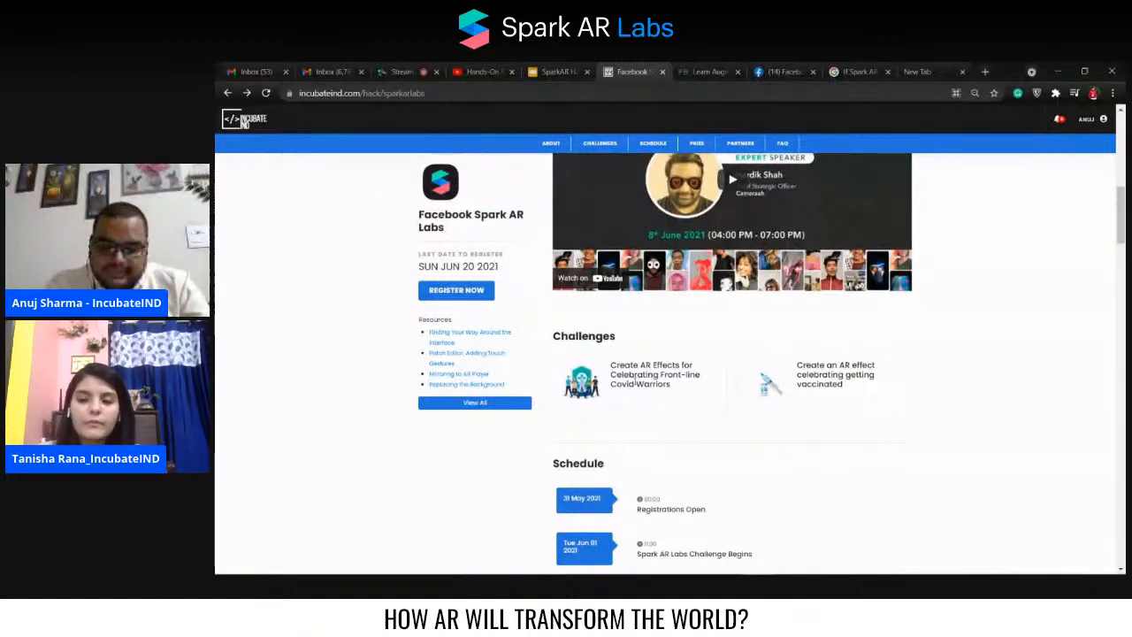
# Step: Open the Spark AR Labs registration form from the IncubateIND page
pyautogui.scroll(-2, 741, 330)
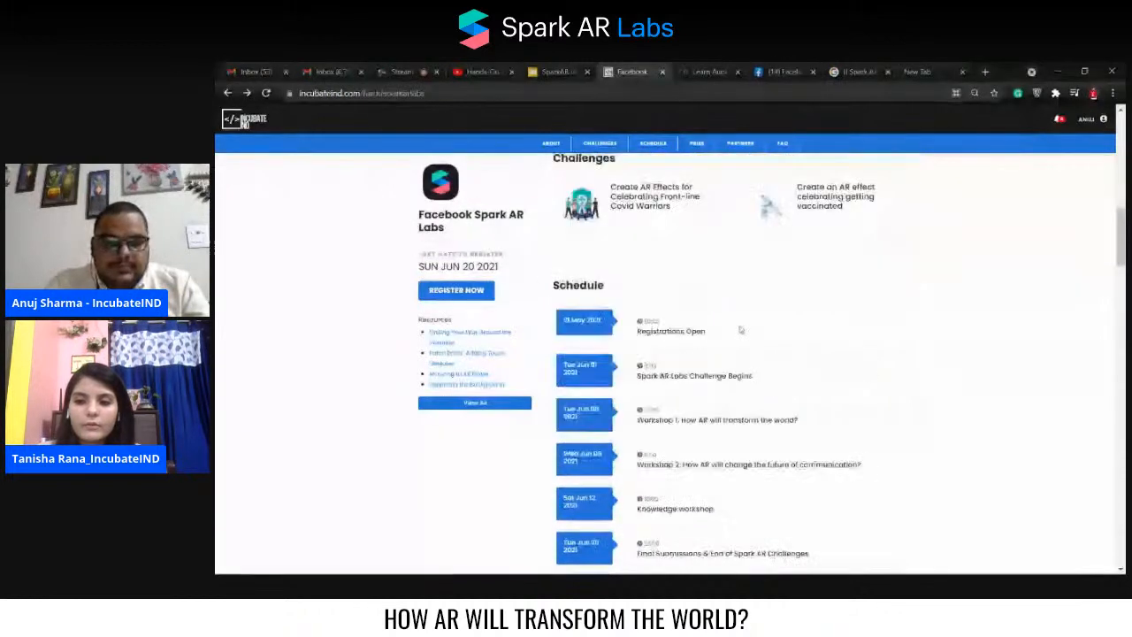
pyautogui.scroll(-1, 741, 330)
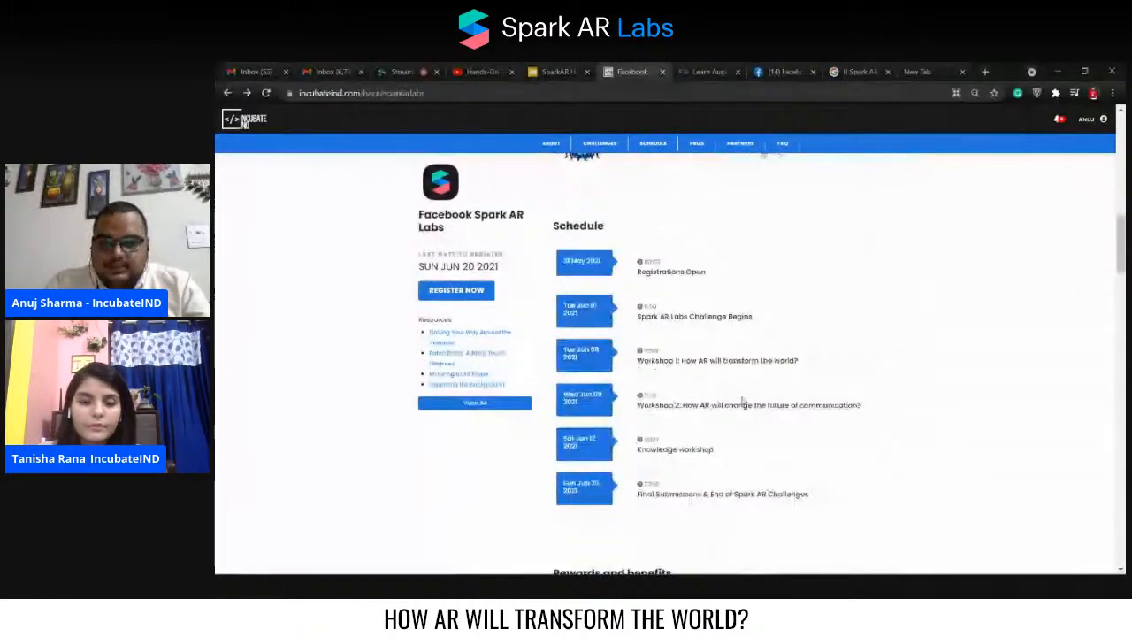
pyautogui.scroll(-1, 690, 397)
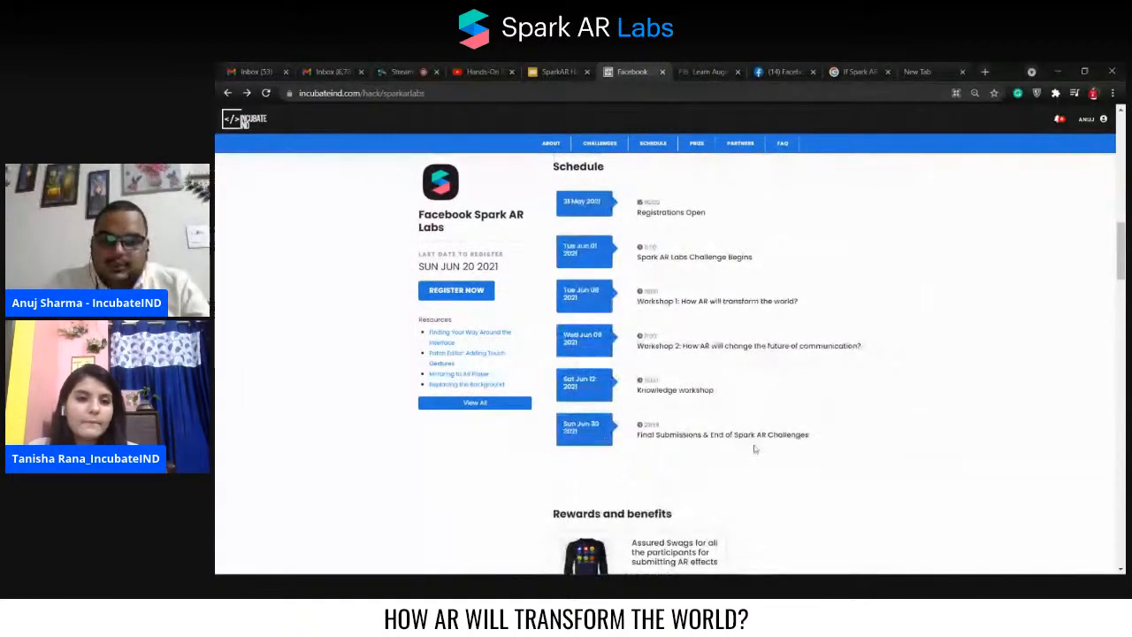
pyautogui.scroll(-1, 685, 429)
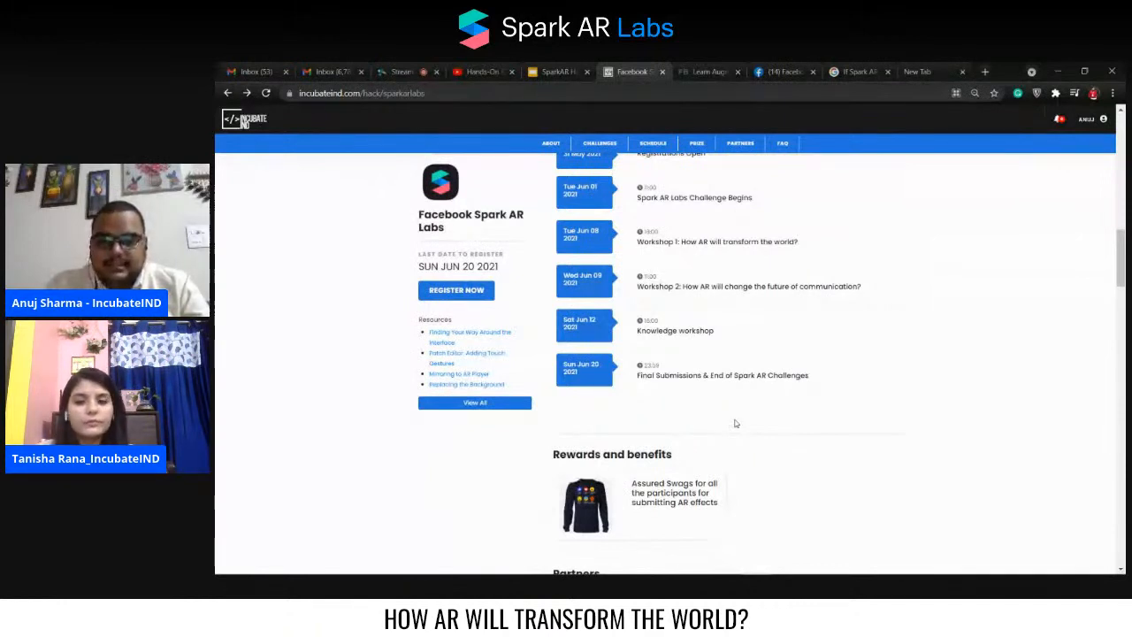
pyautogui.scroll(-4, 734, 423)
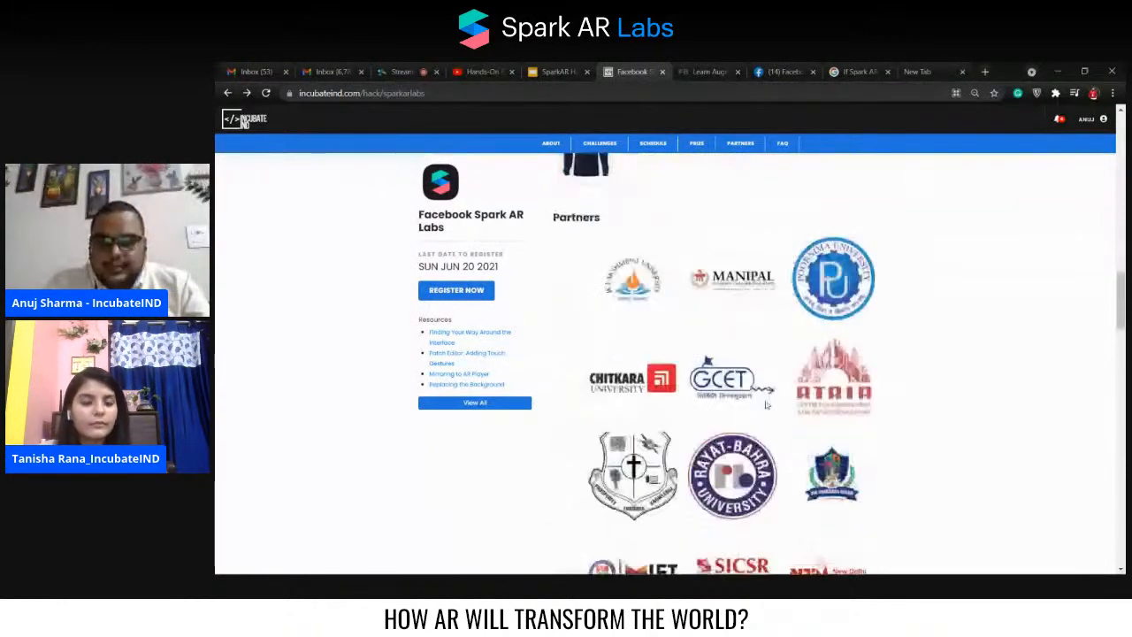
pyautogui.scroll(1, 766, 405)
pyautogui.scroll(15, 767, 405)
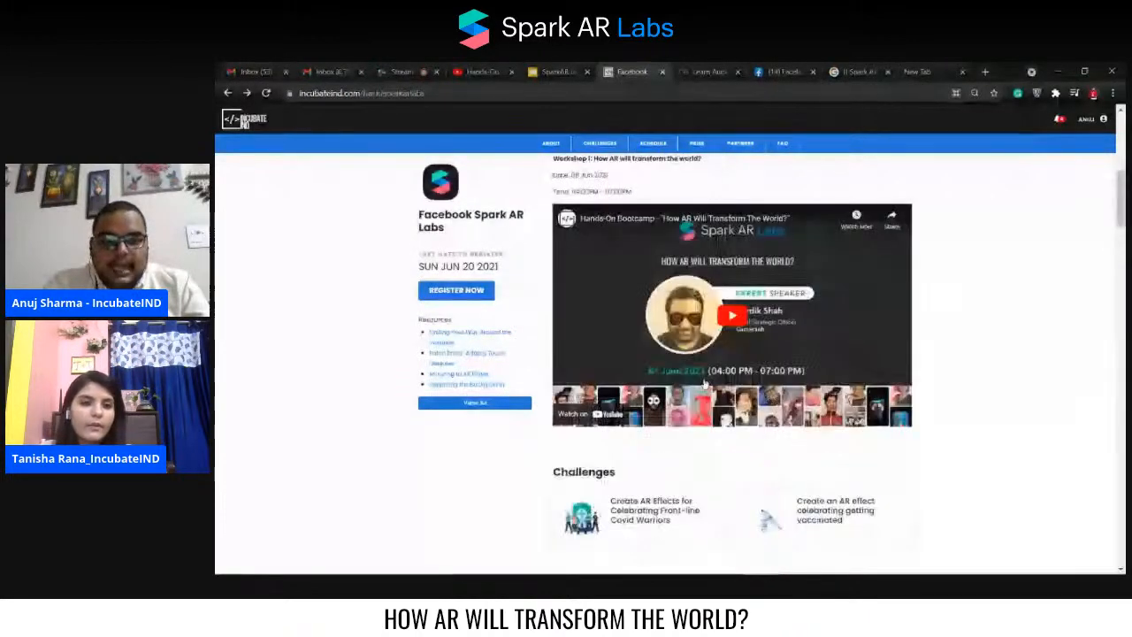
pyautogui.scroll(-3, 596, 351)
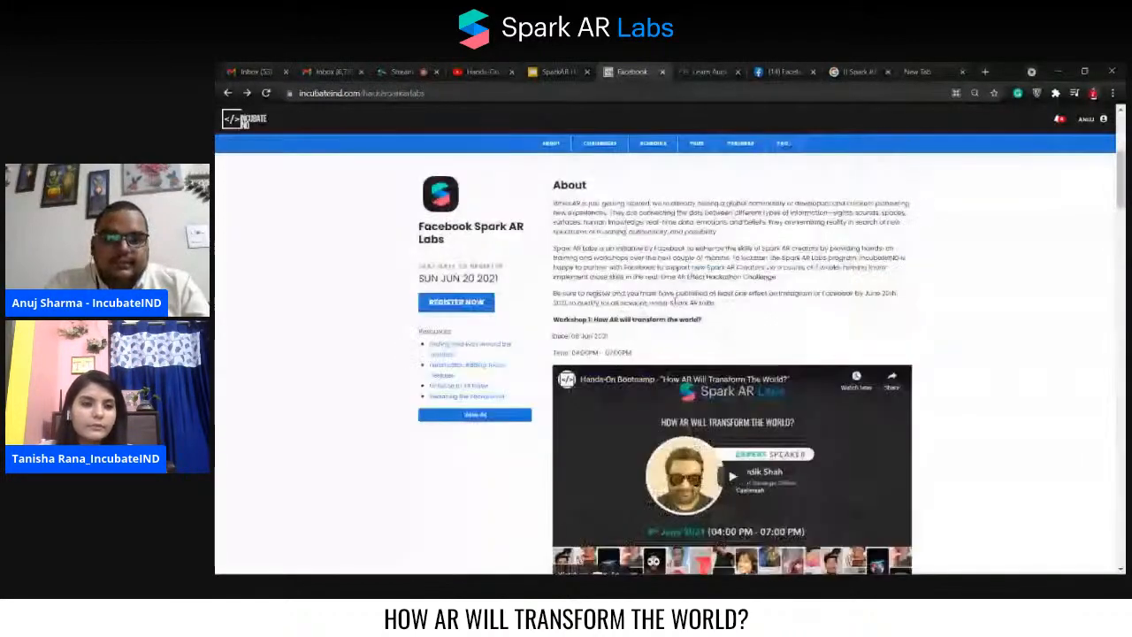
pyautogui.scroll(-1, 508, 328)
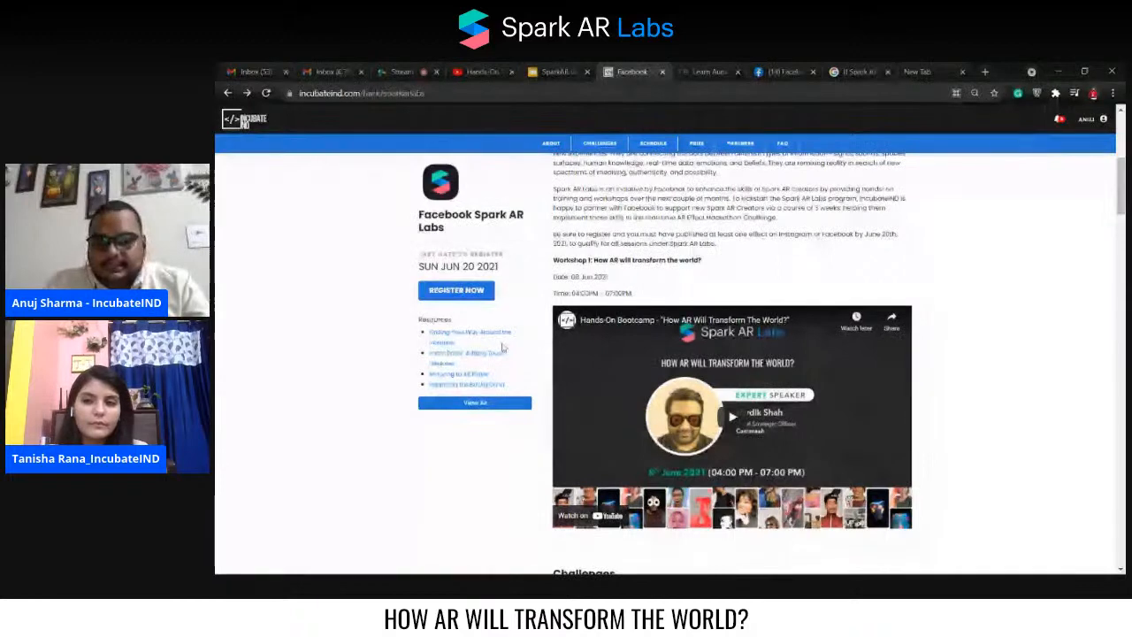
pyautogui.scroll(4, 902, 351)
pyautogui.click(897, 379)
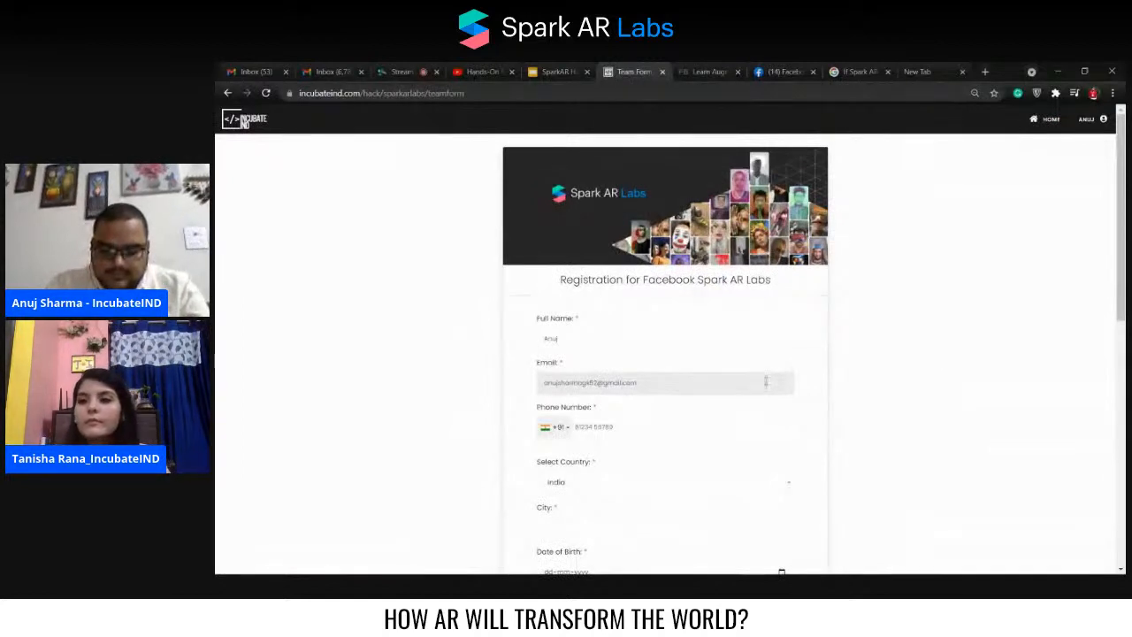
# Step: Fill in the phone number, city, date of birth and gender
pyautogui.scroll(-2, 611, 281)
pyautogui.scroll(-1, 611, 281)
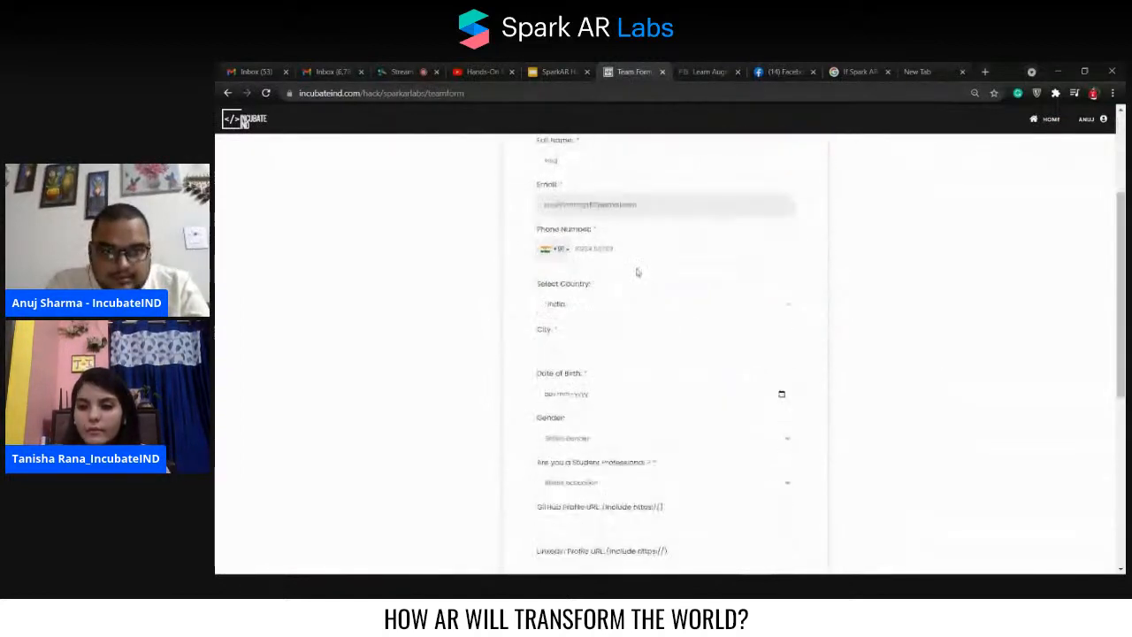
pyautogui.click(632, 252)
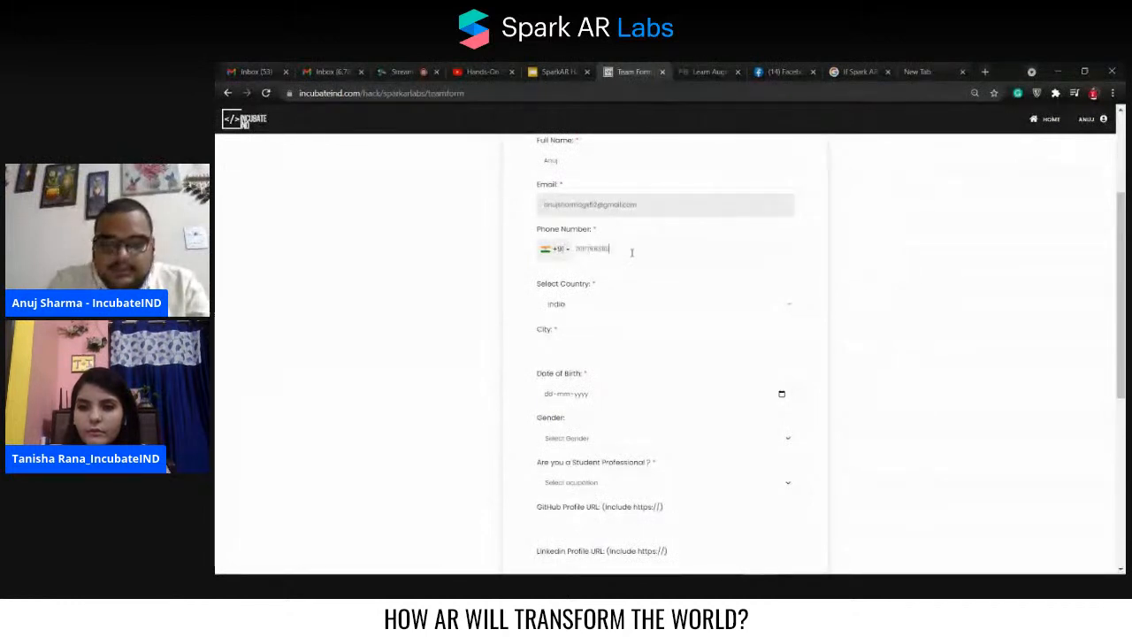
pyautogui.scroll(-3, 631, 253)
pyautogui.scroll(1, 610, 230)
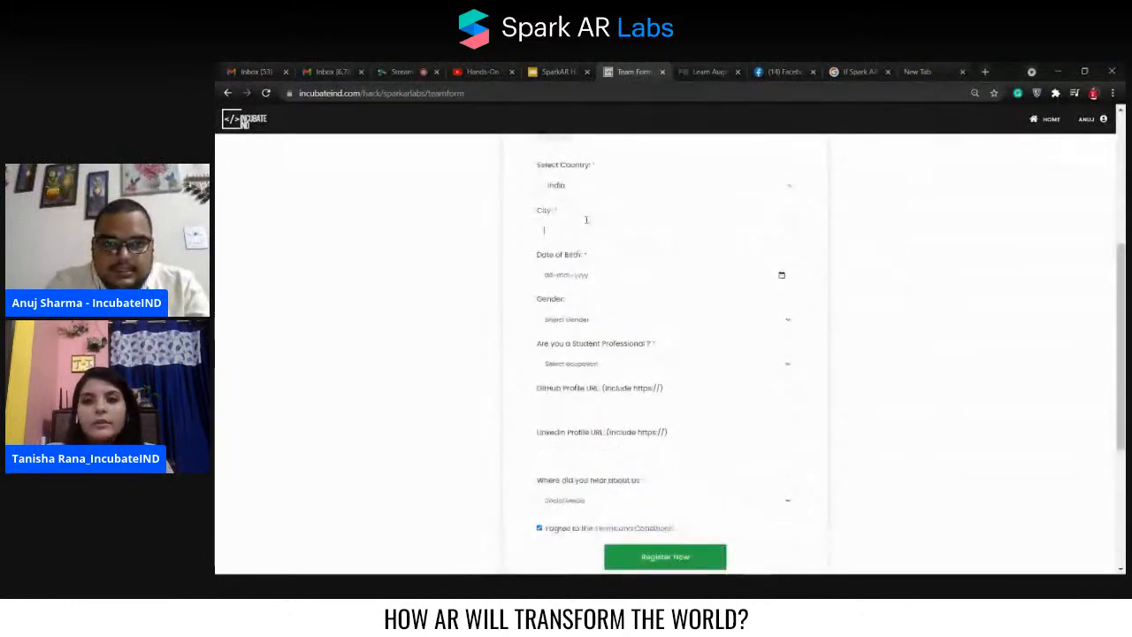
pyautogui.click(581, 237)
pyautogui.write('noida')
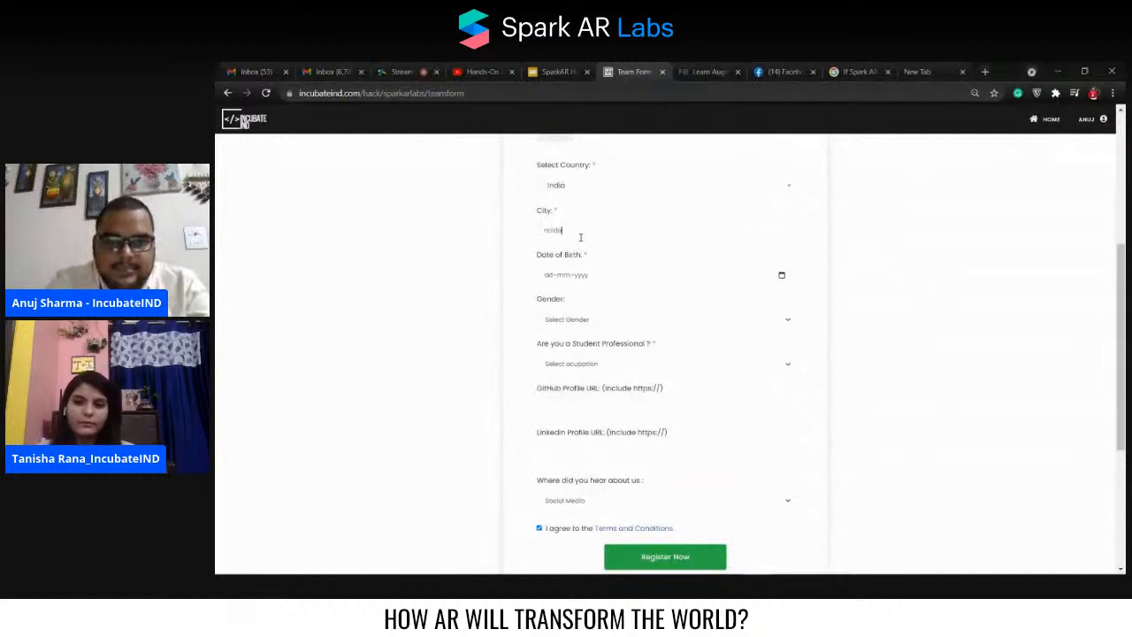
pyautogui.click(552, 276)
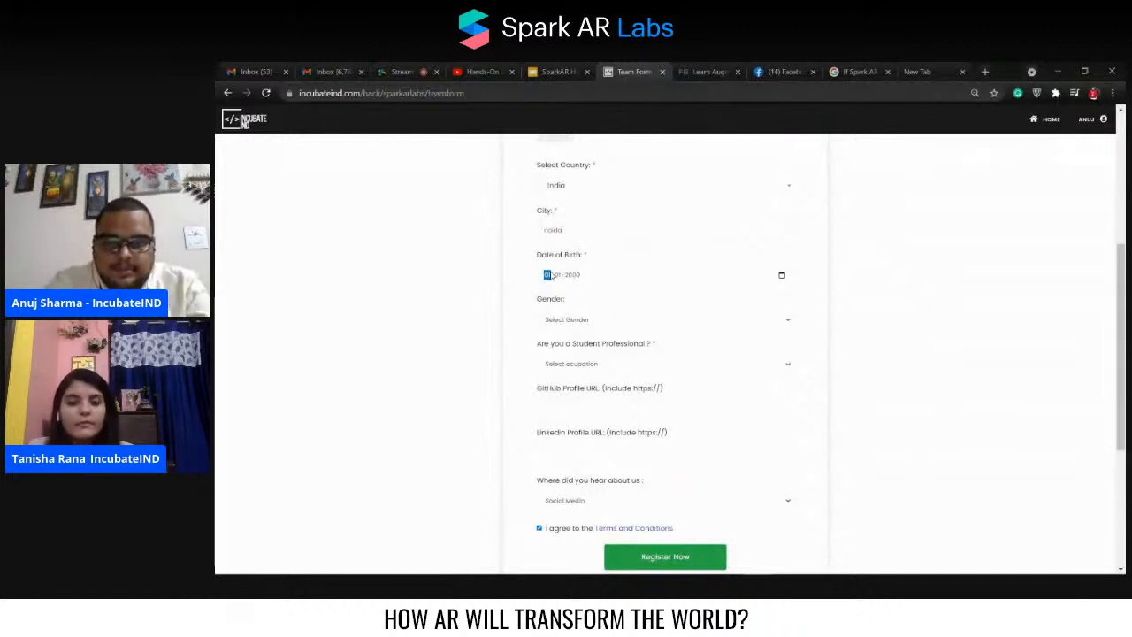
pyautogui.click(580, 316)
pyautogui.click(580, 347)
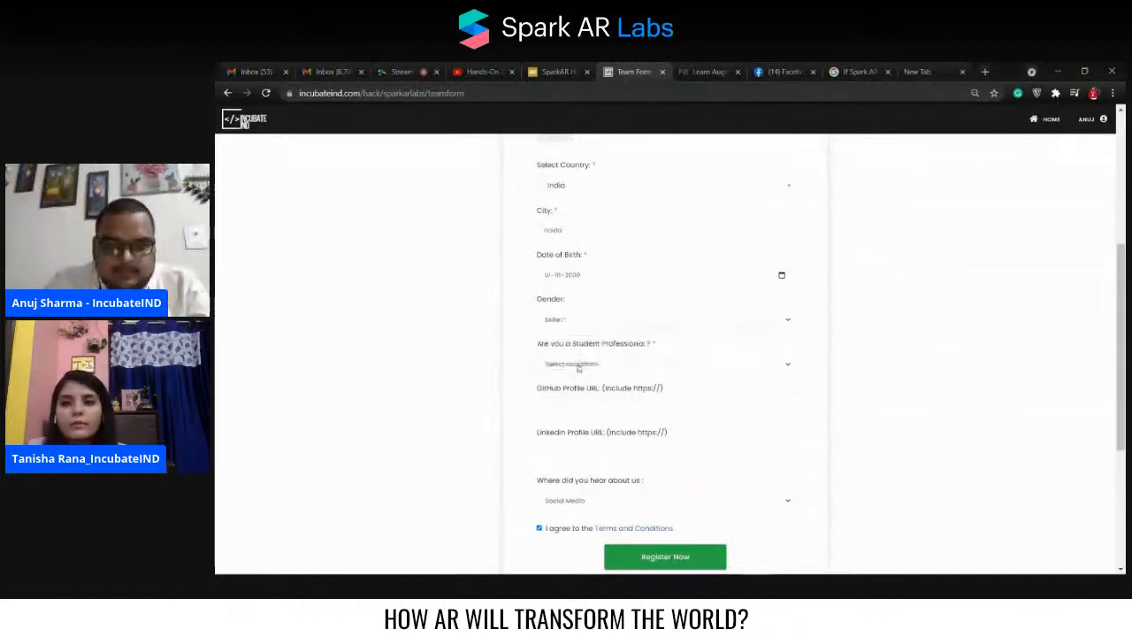
# Step: Register as a Professional Employee at IncubateIND with job title ABC and 1 year of experience
pyautogui.click(577, 364)
pyautogui.click(579, 397)
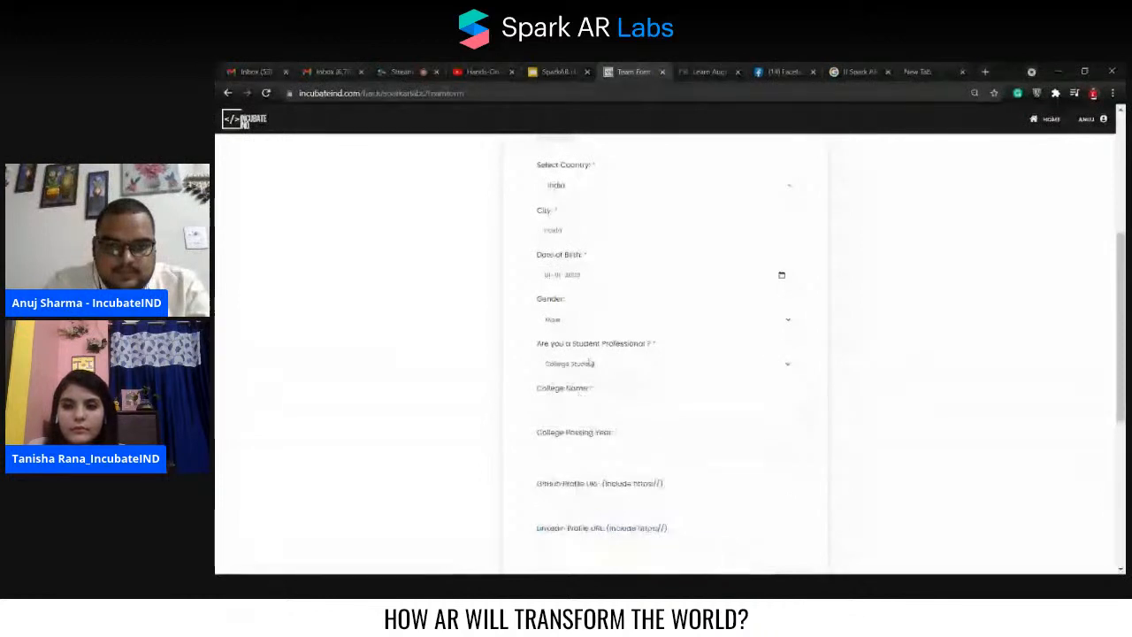
pyautogui.click(590, 363)
pyautogui.click(571, 408)
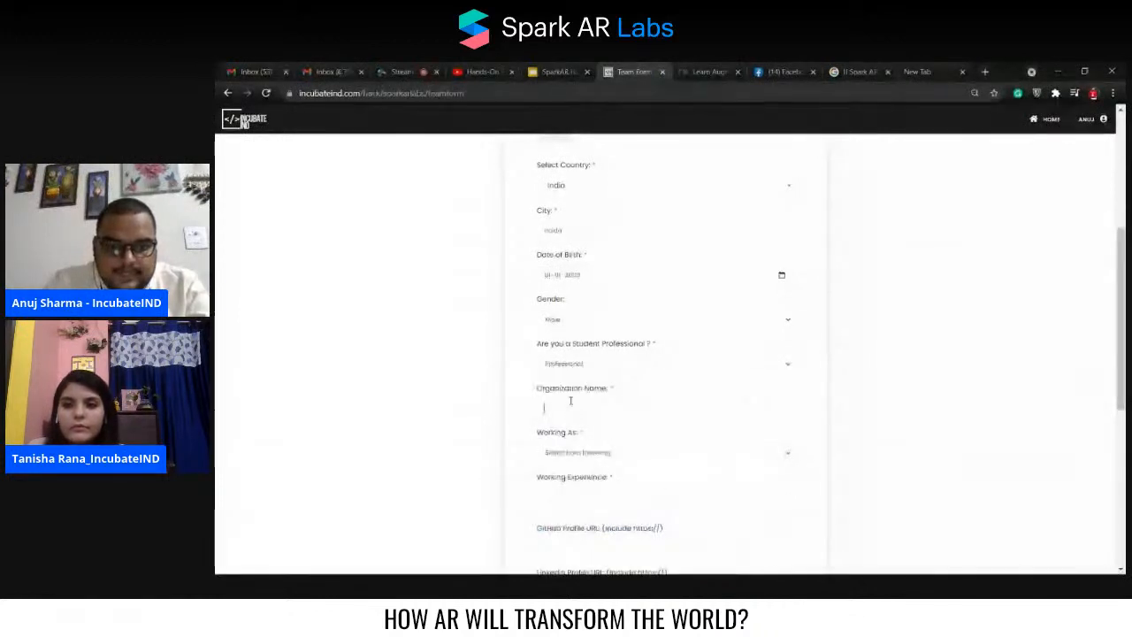
pyautogui.write('Incubat')
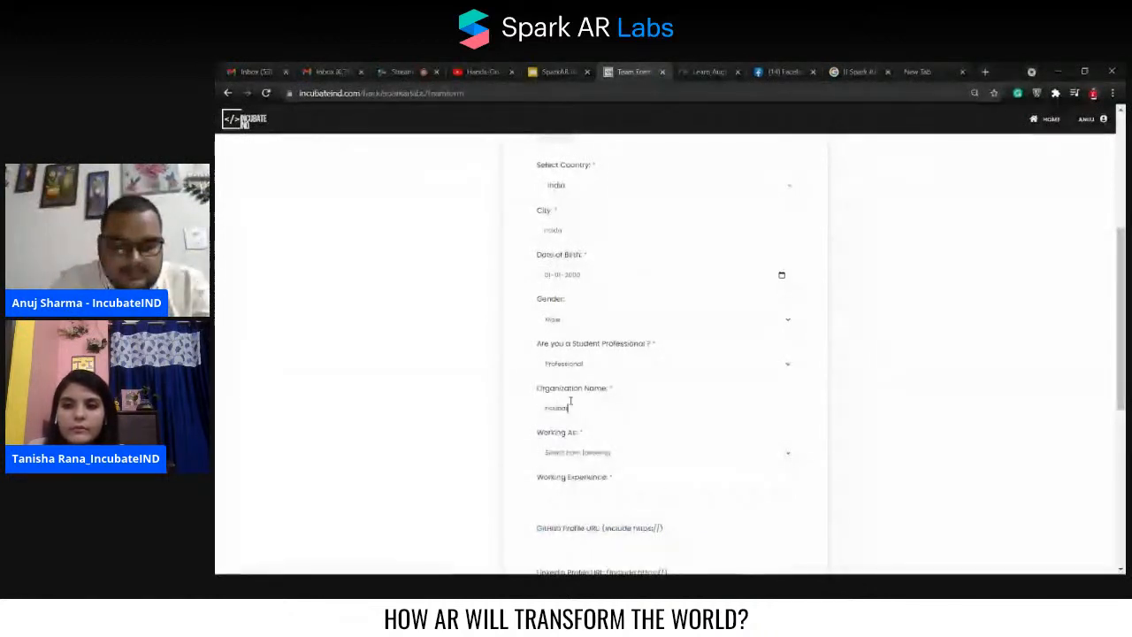
pyautogui.write('eIND')
pyautogui.scroll(-2, 570, 401)
pyautogui.click(667, 340)
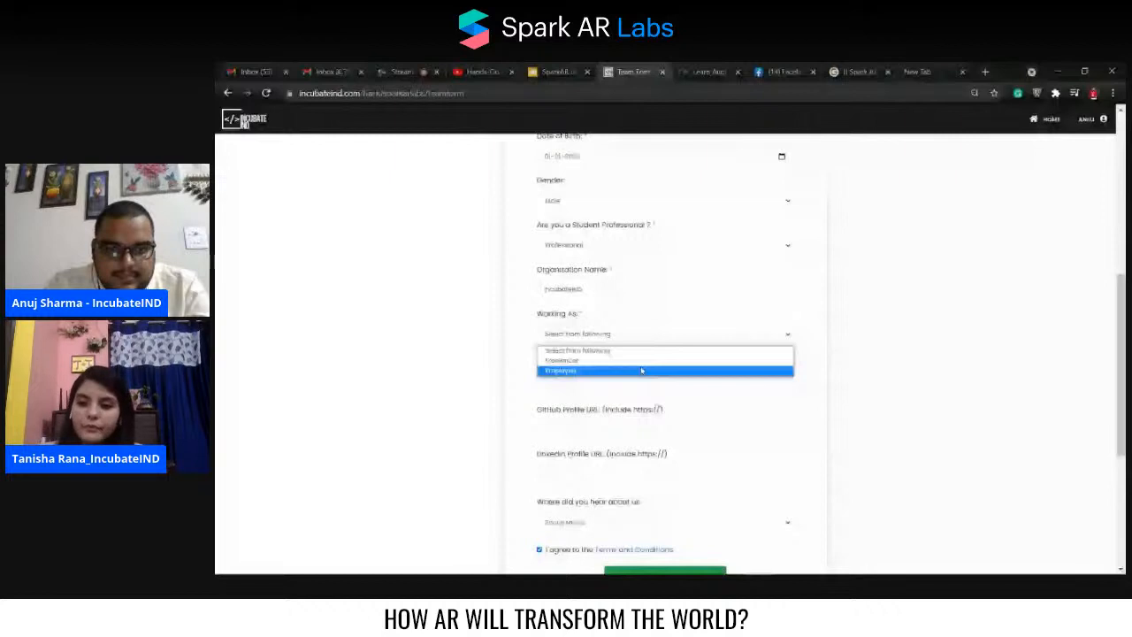
pyautogui.click(641, 369)
pyautogui.click(585, 375)
pyautogui.write('ABC')
pyautogui.click(589, 415)
pyautogui.write('1')
# Step: Paste the form page's address as the GitHub and LinkedIn profile URLs and submit
pyautogui.scroll(-2, 864, 248)
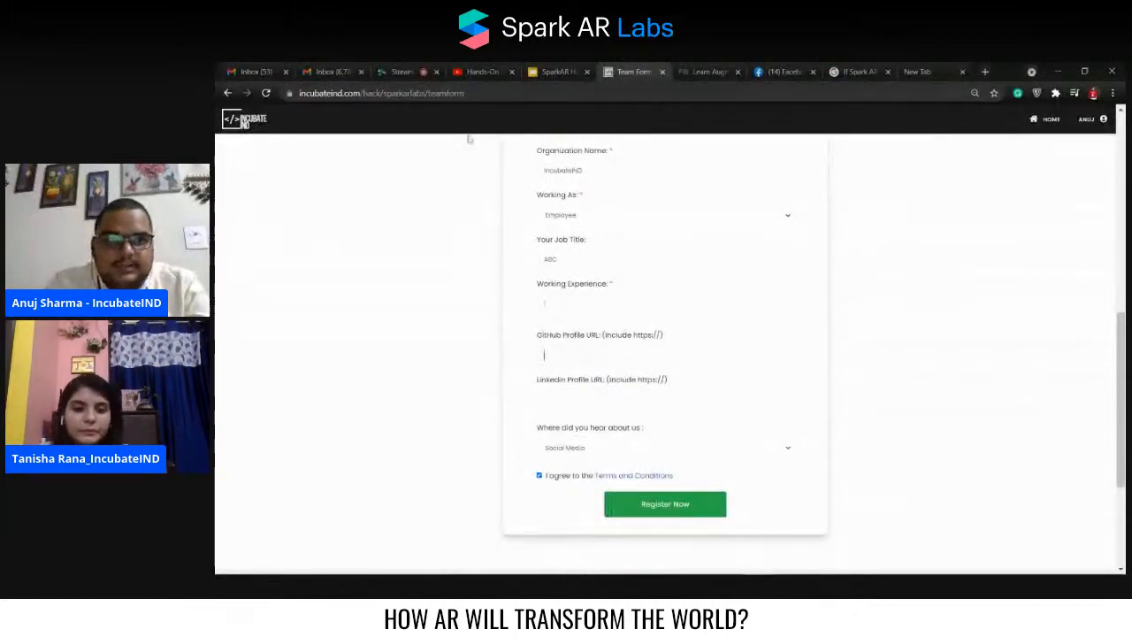
pyautogui.click(416, 95)
pyautogui.hotkey('ctrl', 'c')
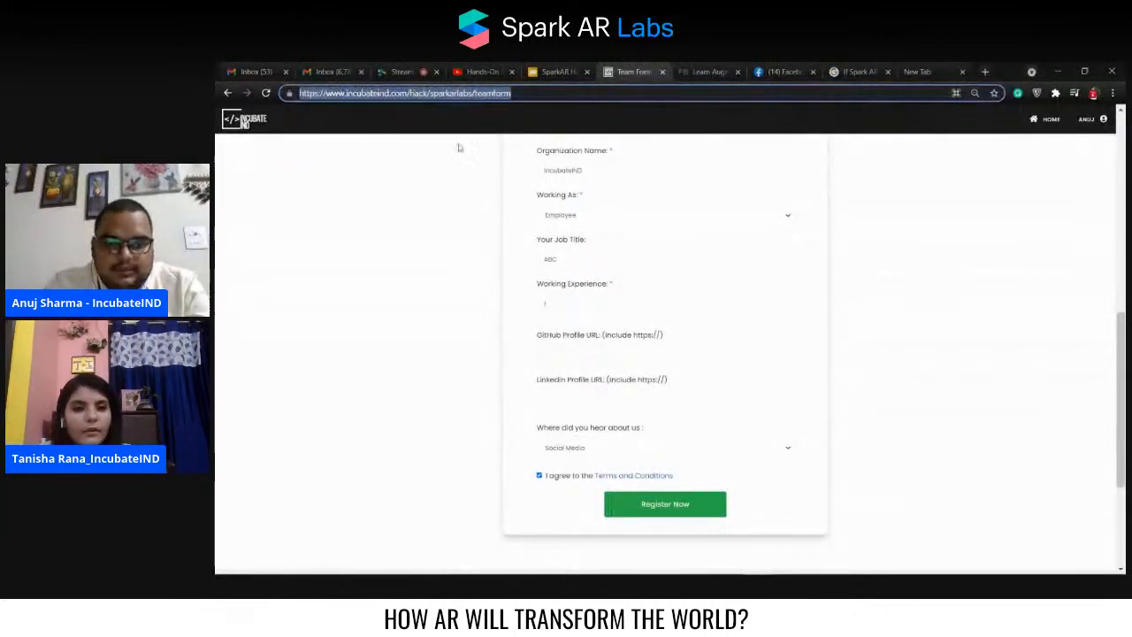
pyautogui.click(567, 349)
pyautogui.hotkey('ctrl', 'v')
pyautogui.click(569, 398)
pyautogui.hotkey('ctrl', 'v')
pyautogui.click(669, 511)
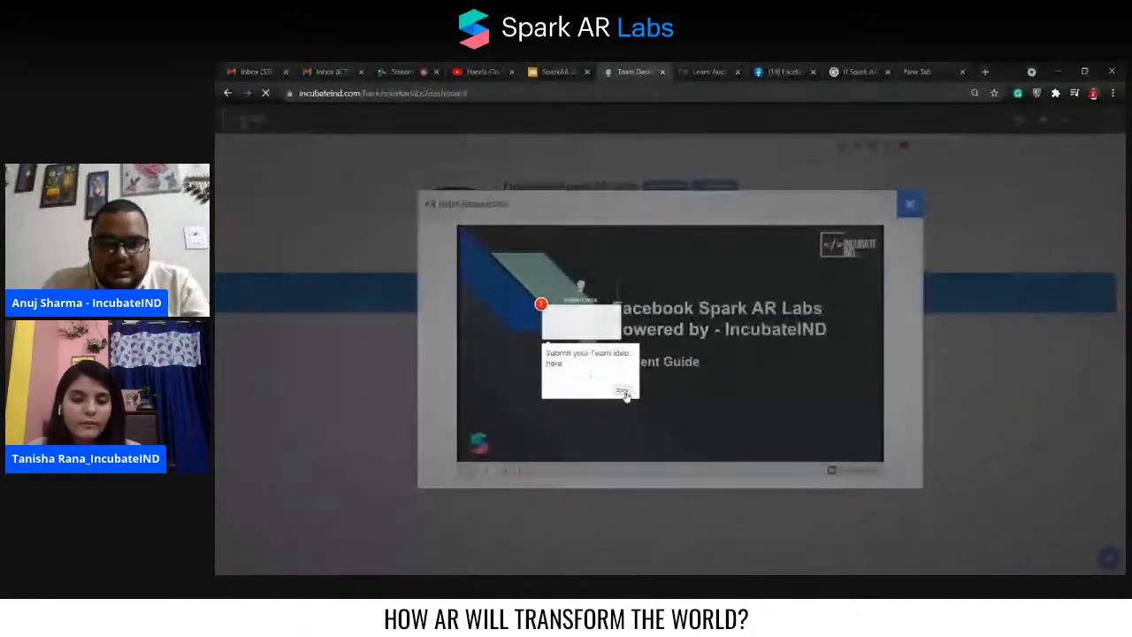
# Step: Dismiss the team idea tip, page the student guide through to slide 24, and close it
pyautogui.click(622, 392)
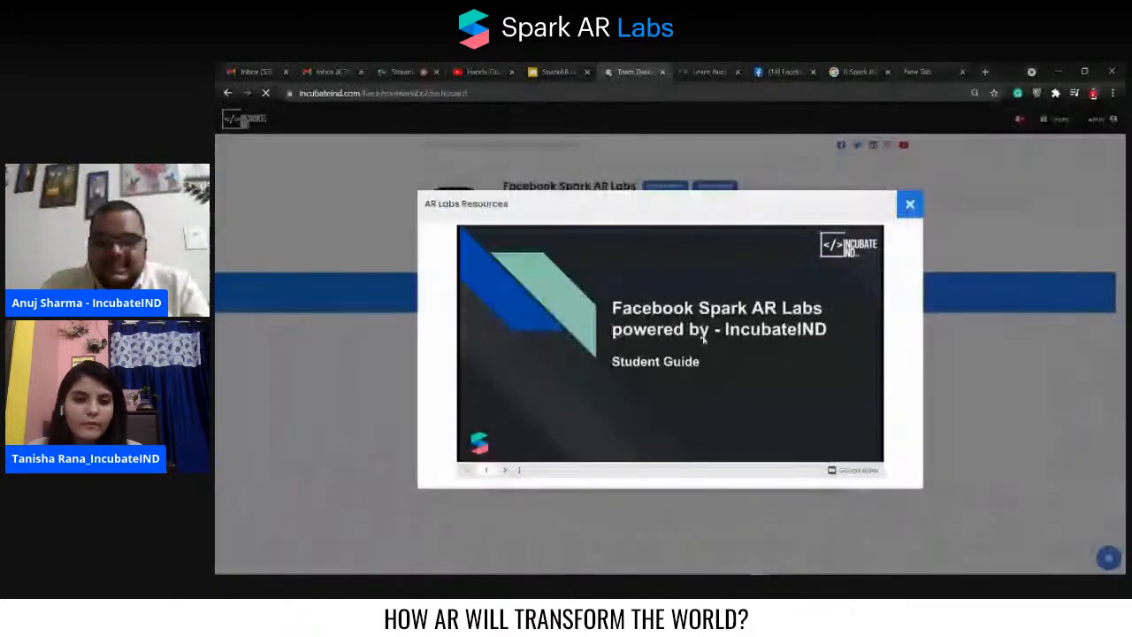
pyautogui.click(504, 470)
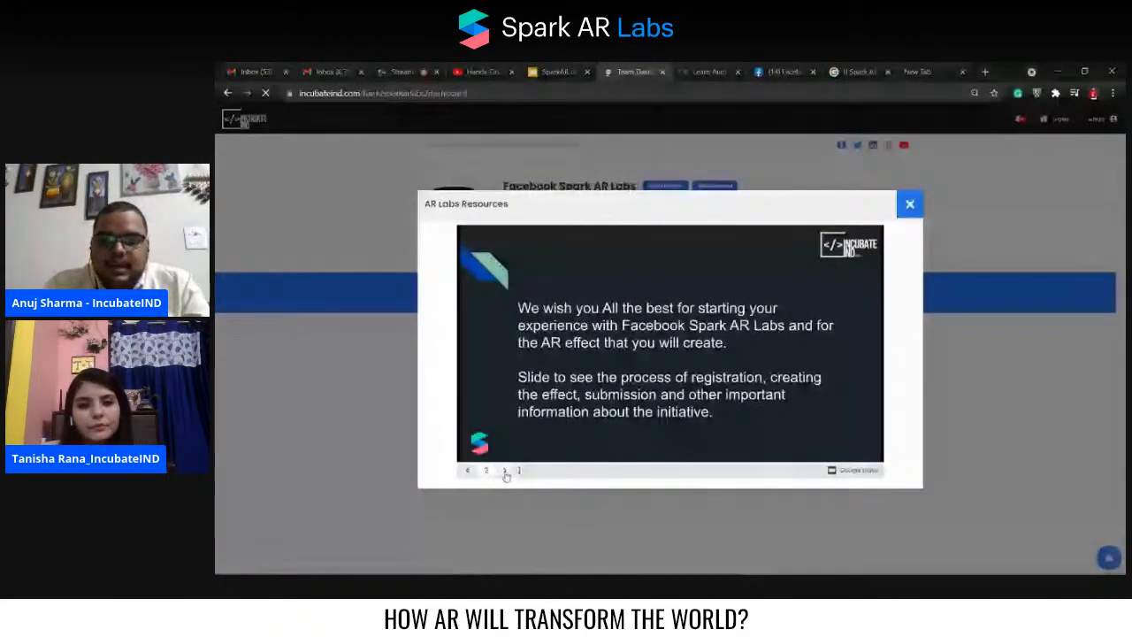
pyautogui.click(504, 469)
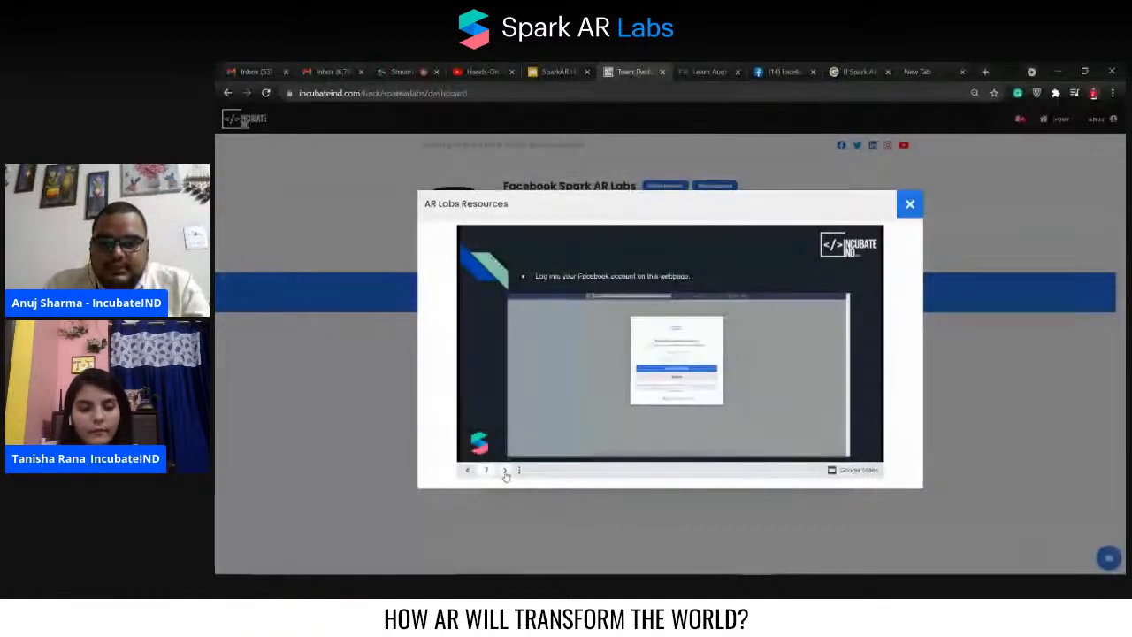
pyautogui.click(504, 469)
pyautogui.click(504, 469)
pyautogui.click(504, 470)
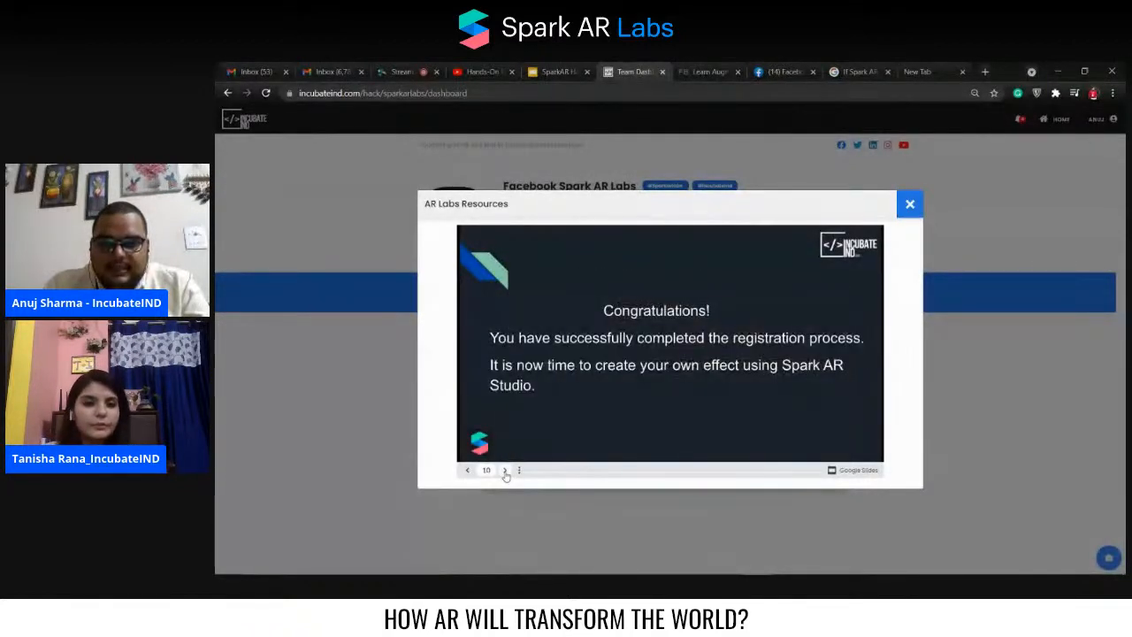
pyautogui.click(504, 469)
pyautogui.click(504, 469)
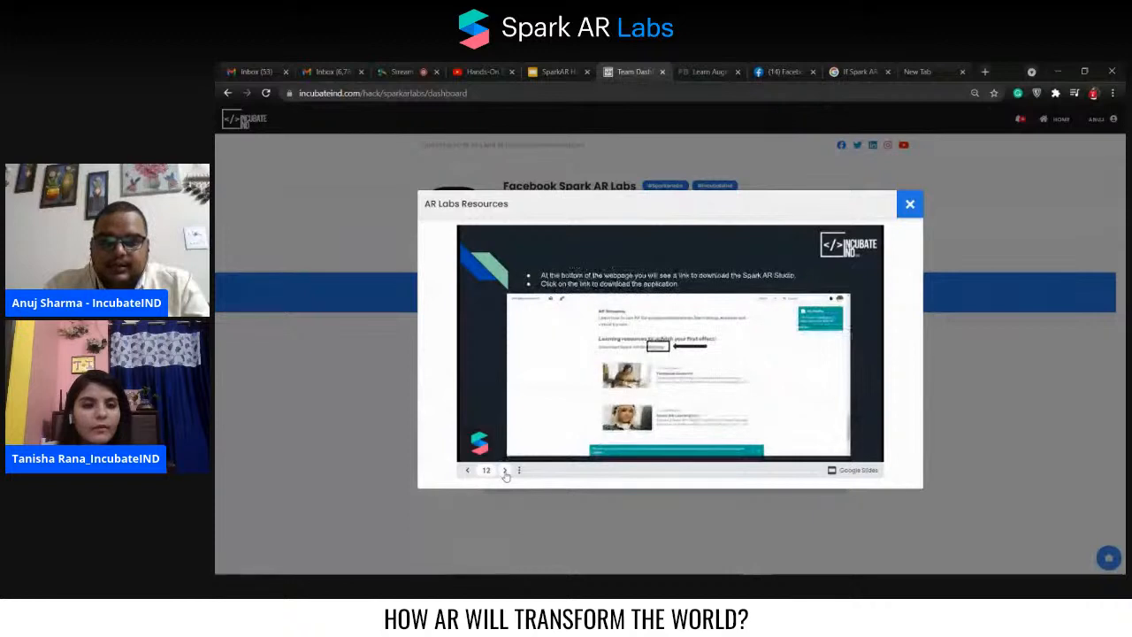
pyautogui.click(504, 469)
pyautogui.click(504, 470)
pyautogui.click(504, 469)
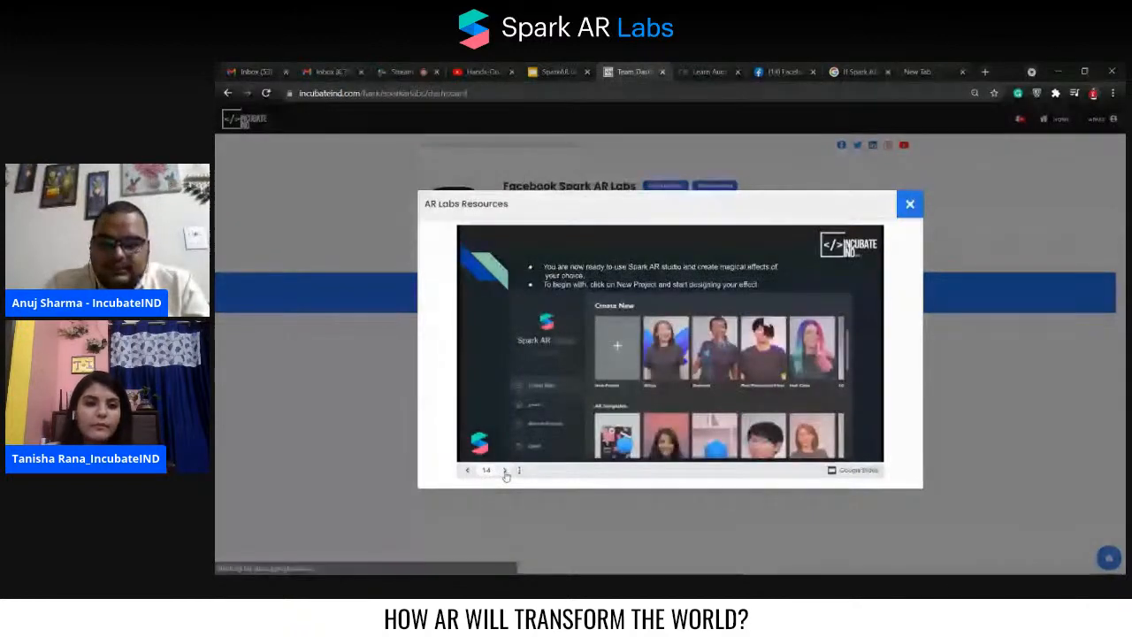
pyautogui.click(504, 469)
pyautogui.click(504, 470)
pyautogui.click(504, 470)
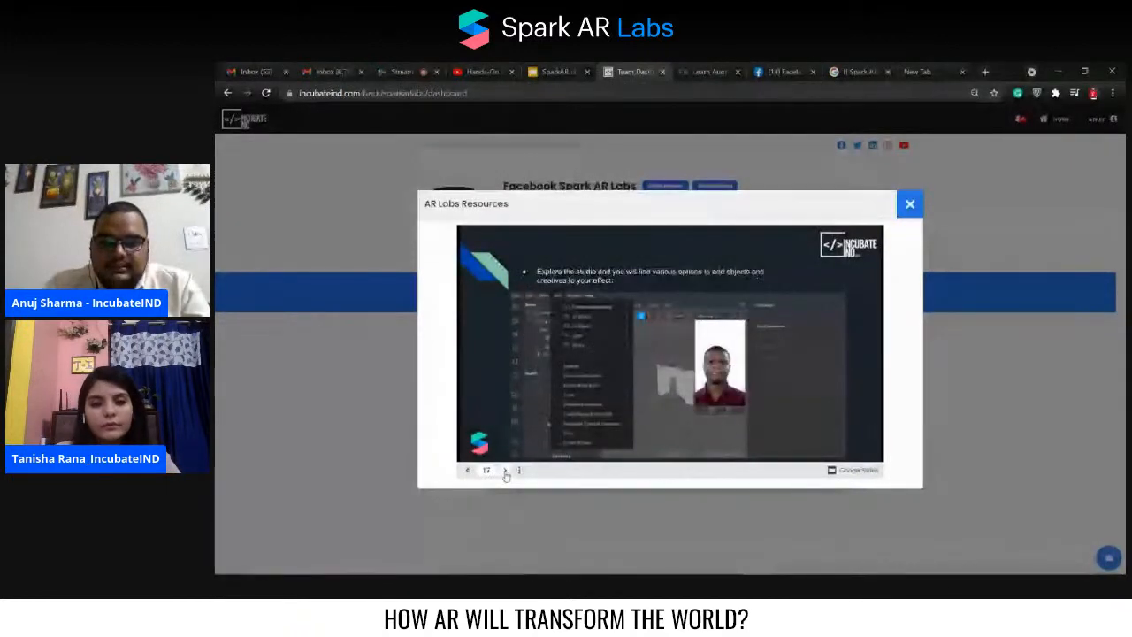
pyautogui.click(504, 469)
pyautogui.click(504, 469)
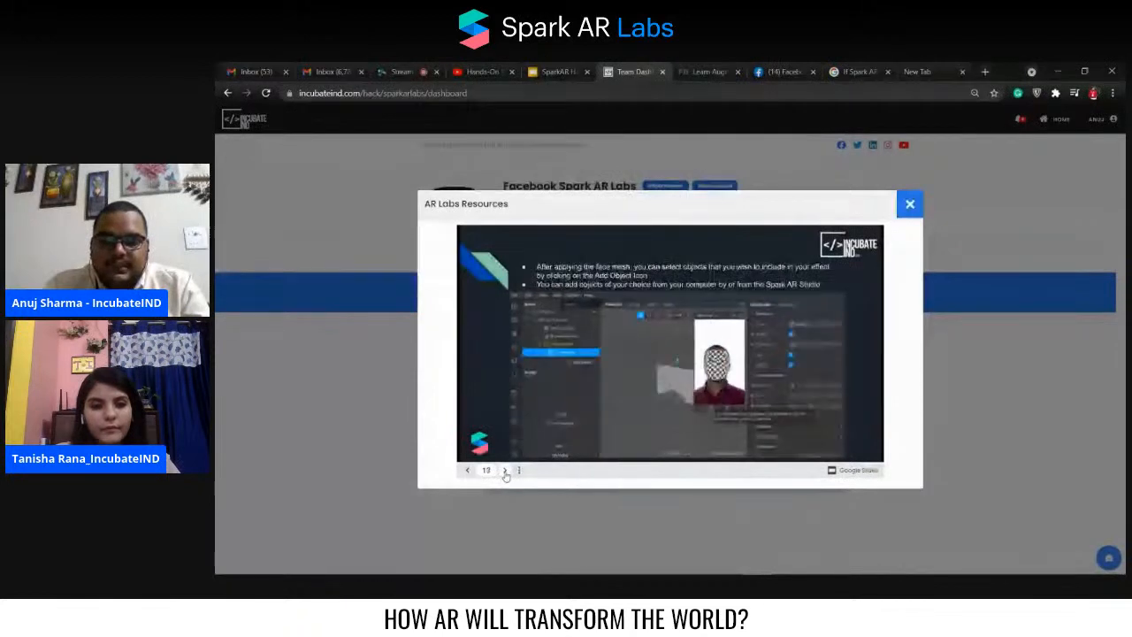
pyautogui.click(504, 470)
pyautogui.click(504, 469)
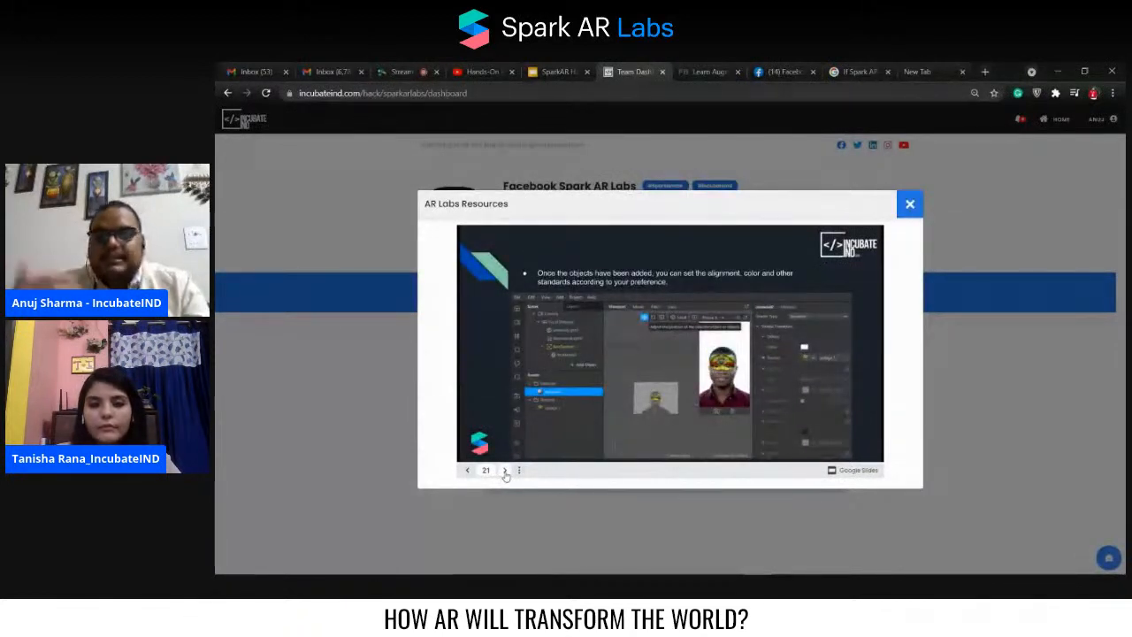
pyautogui.click(504, 470)
pyautogui.click(504, 469)
pyautogui.click(504, 470)
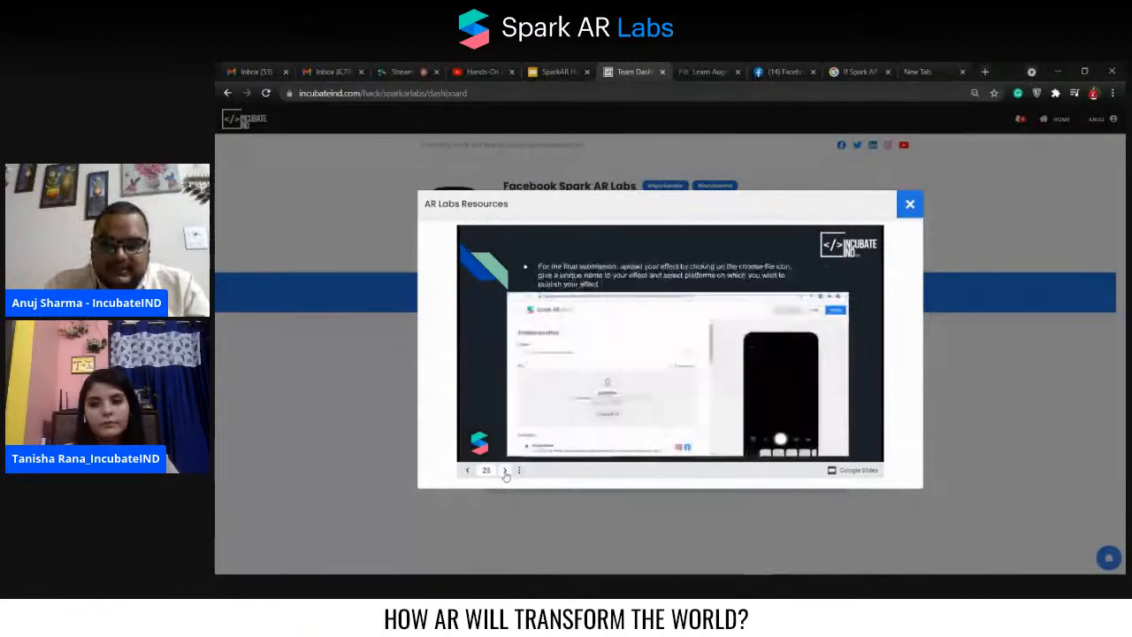
pyautogui.click(504, 469)
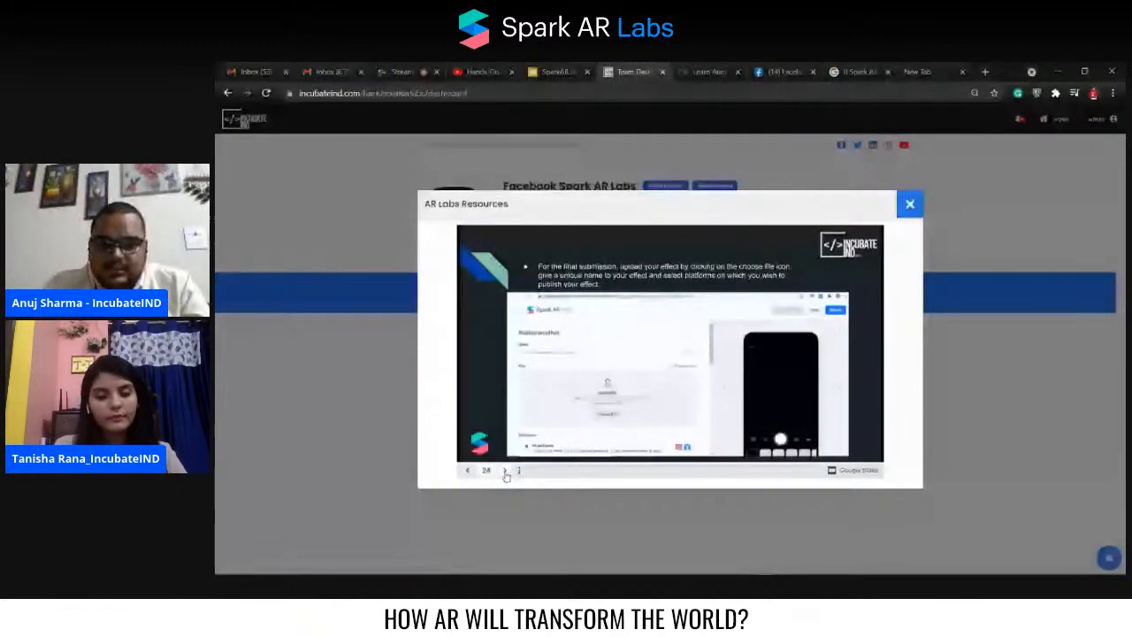
pyautogui.click(924, 323)
# Step: Replace the prefilled mobile number with a new one and request a one-time code
pyautogui.scroll(-1, 881, 311)
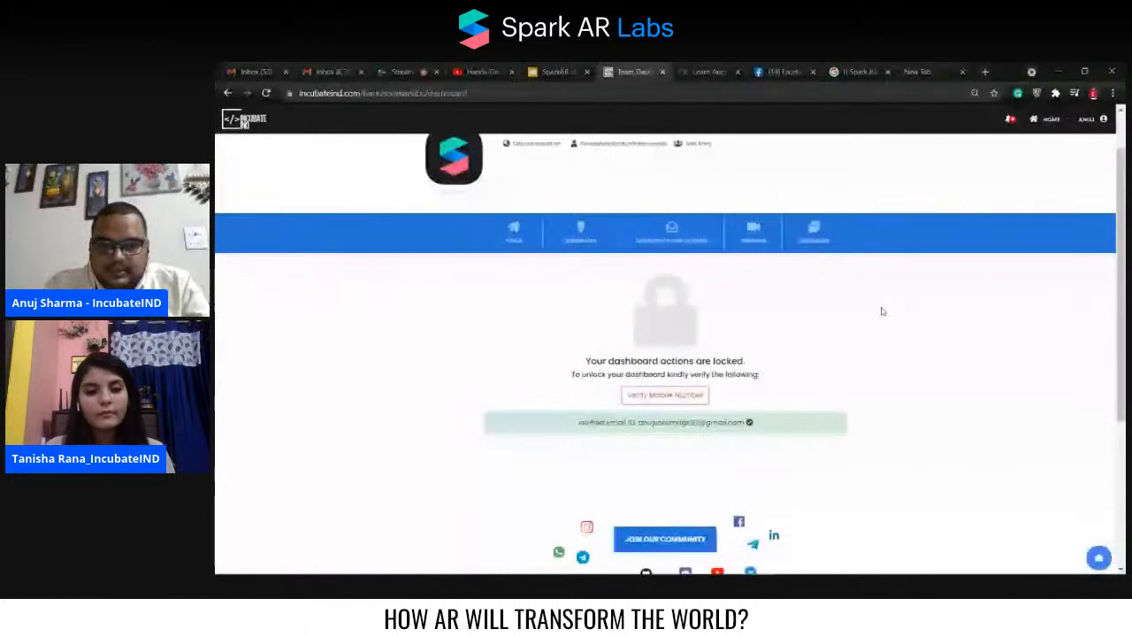
pyautogui.scroll(-1, 882, 311)
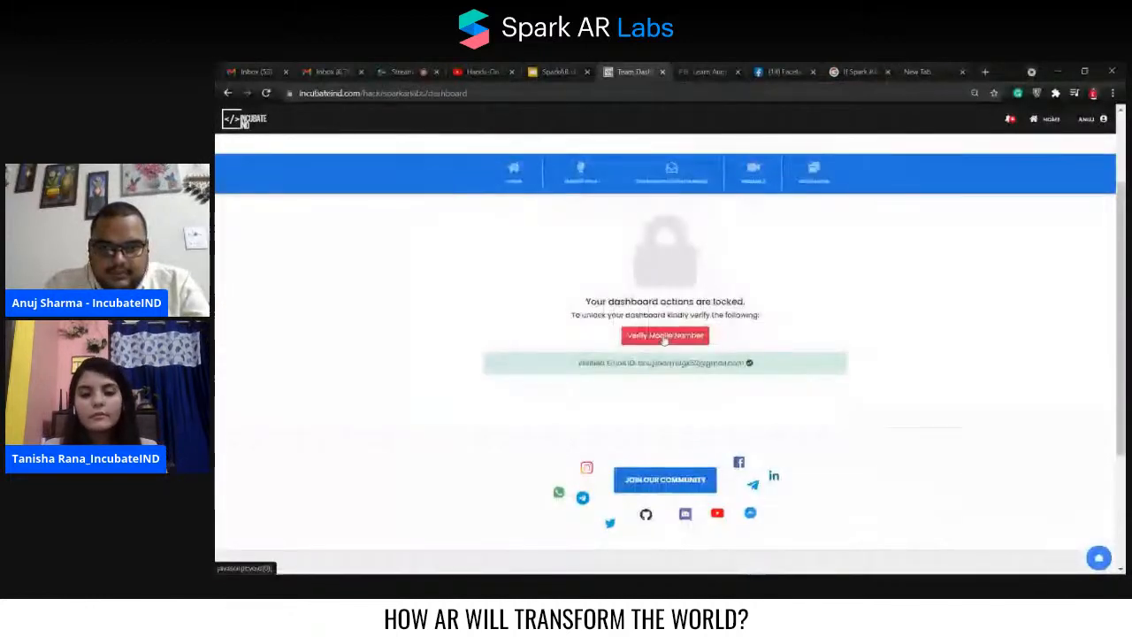
pyautogui.click(664, 336)
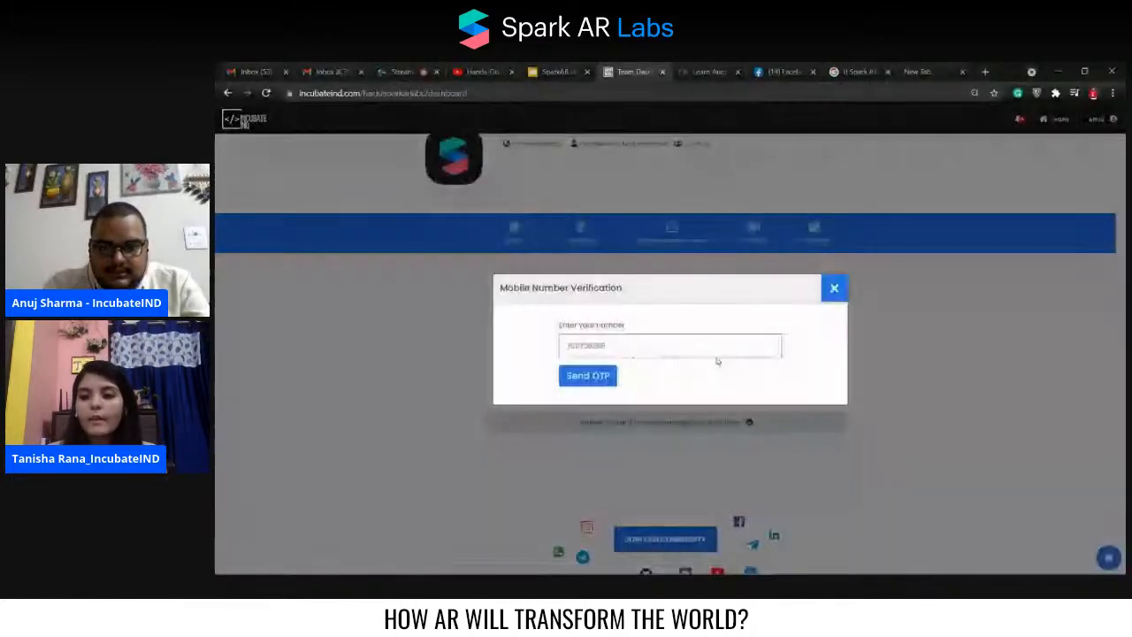
pyautogui.click(675, 346)
pyautogui.press('BackSpace')
pyautogui.press('BackSpace')
pyautogui.press('BackSpace')
pyautogui.press('BackSpace')
pyautogui.press('BackSpace')
pyautogui.press('BackSpace')
pyautogui.press('BackSpace')
pyautogui.press('BackSpace')
pyautogui.press('BackSpace')
pyautogui.press('BackSpace')
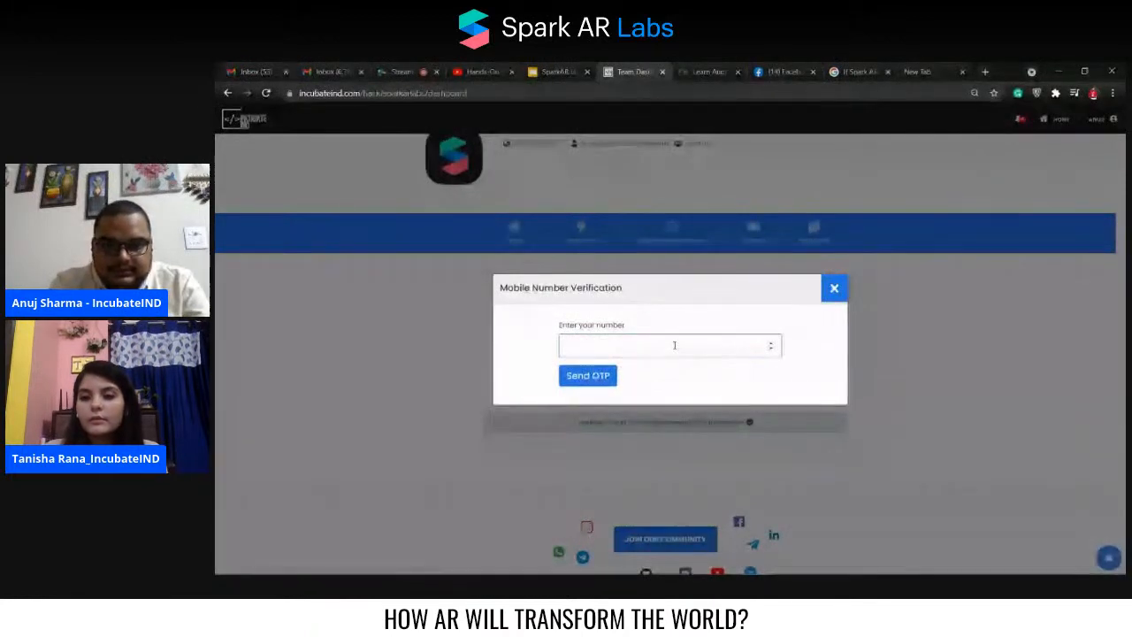
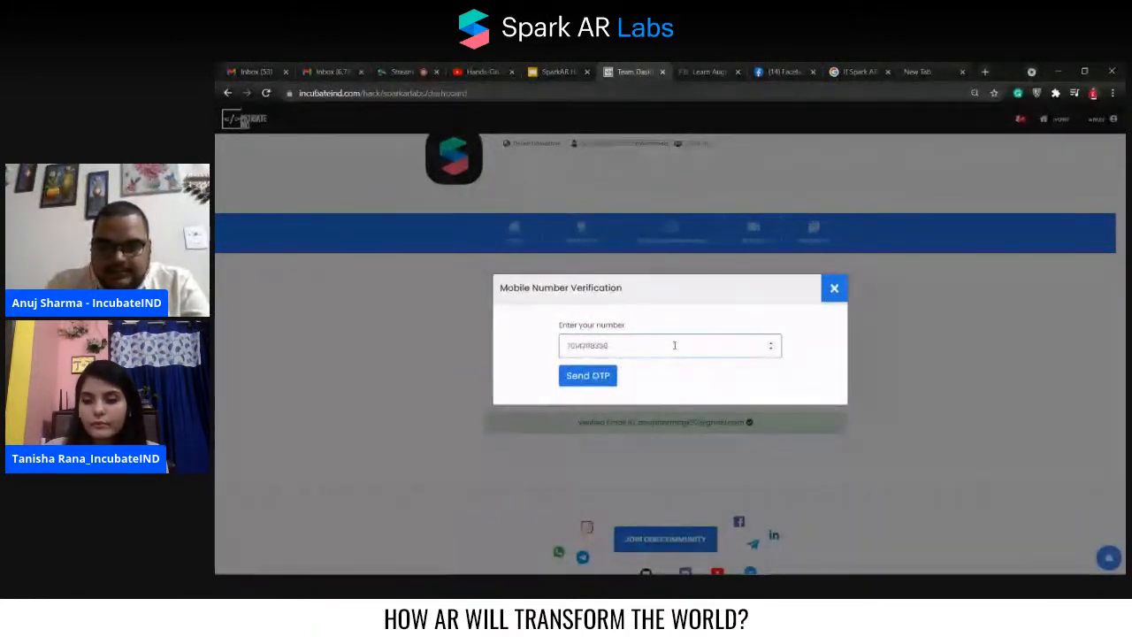
pyautogui.click(573, 376)
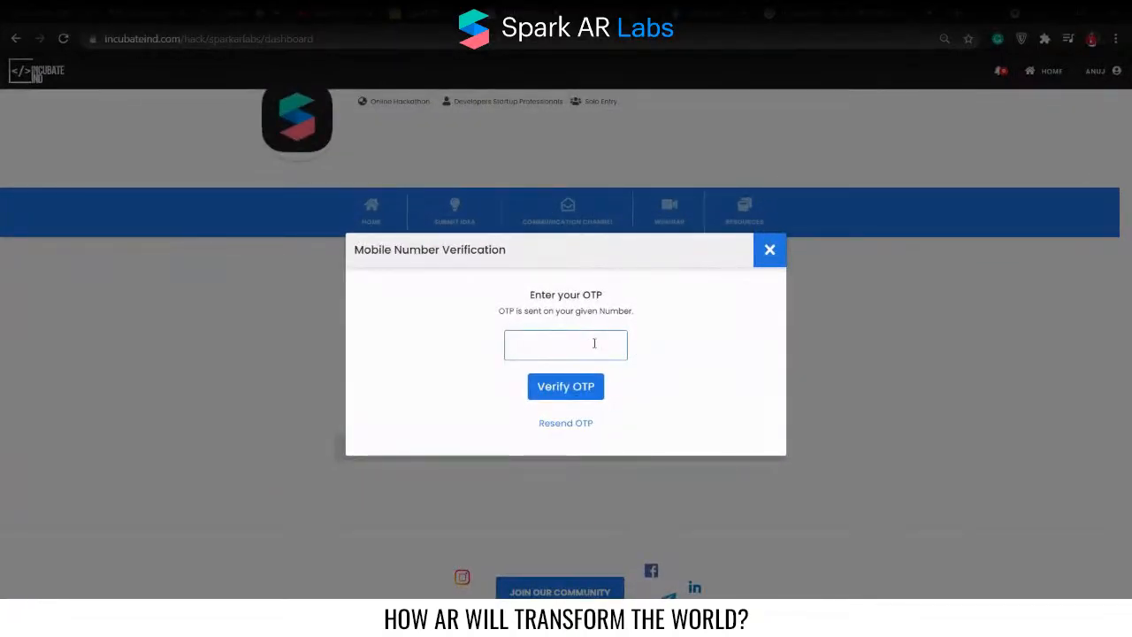
# Step: Enter the received one-time code, verify it, and close the resources guide
pyautogui.click(585, 380)
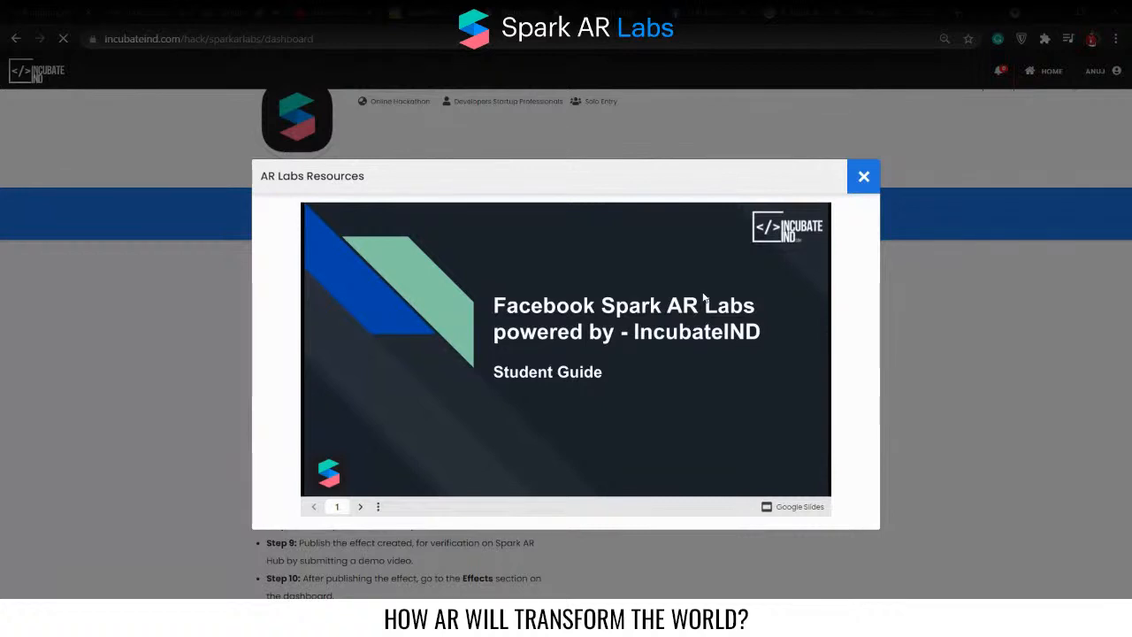
pyautogui.click(863, 176)
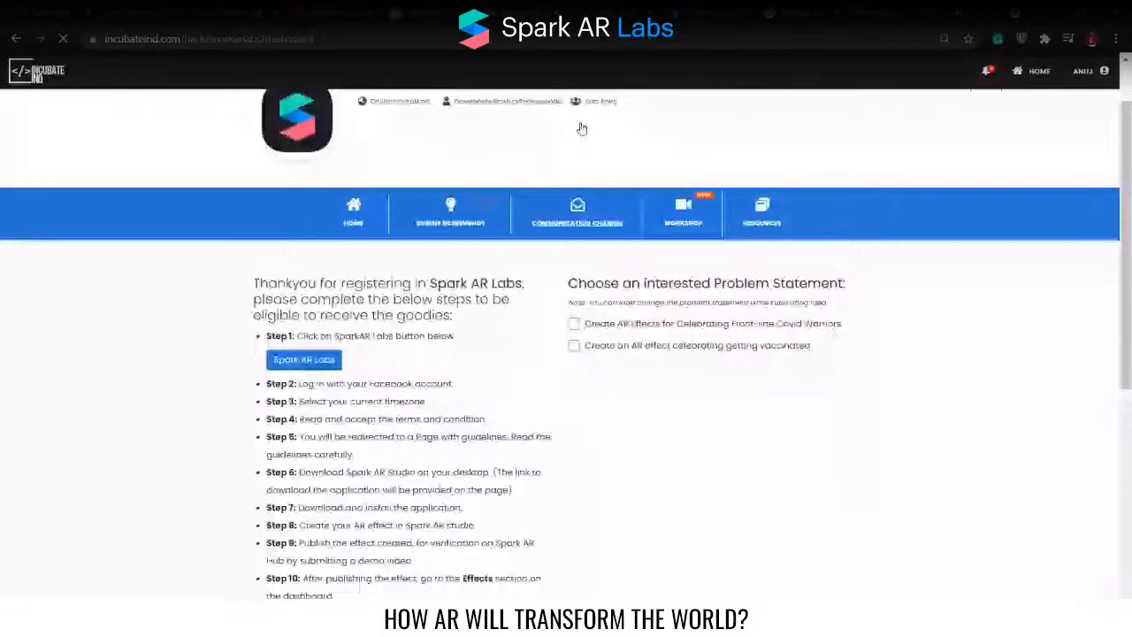
# Step: Open the Submit Idea form and its solution-image upload chooser
pyautogui.click(451, 213)
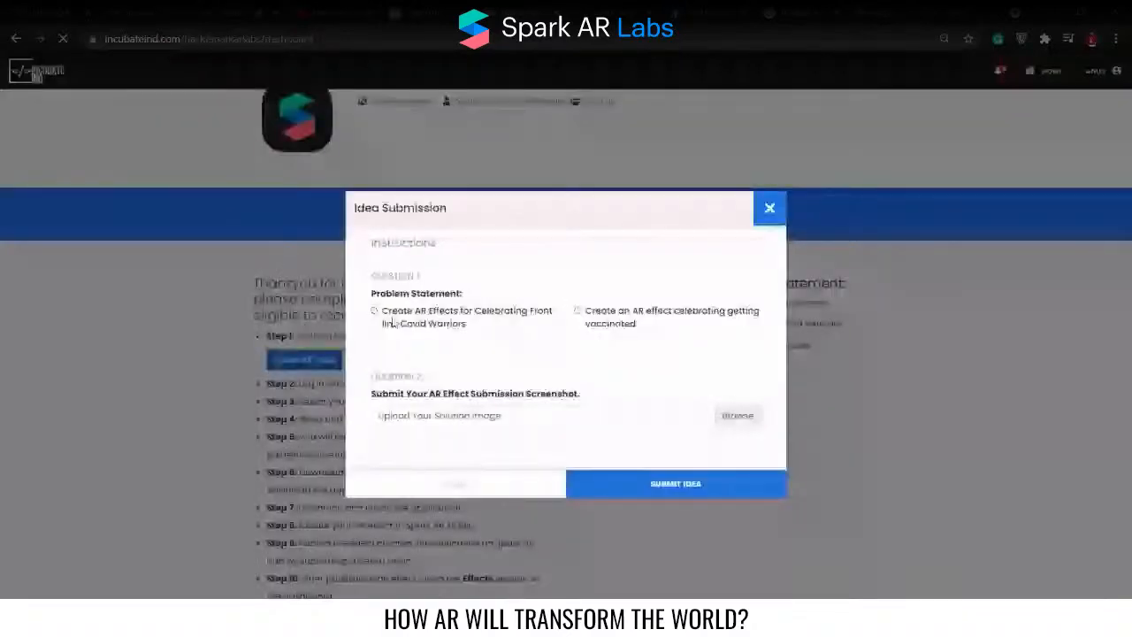
pyautogui.click(477, 419)
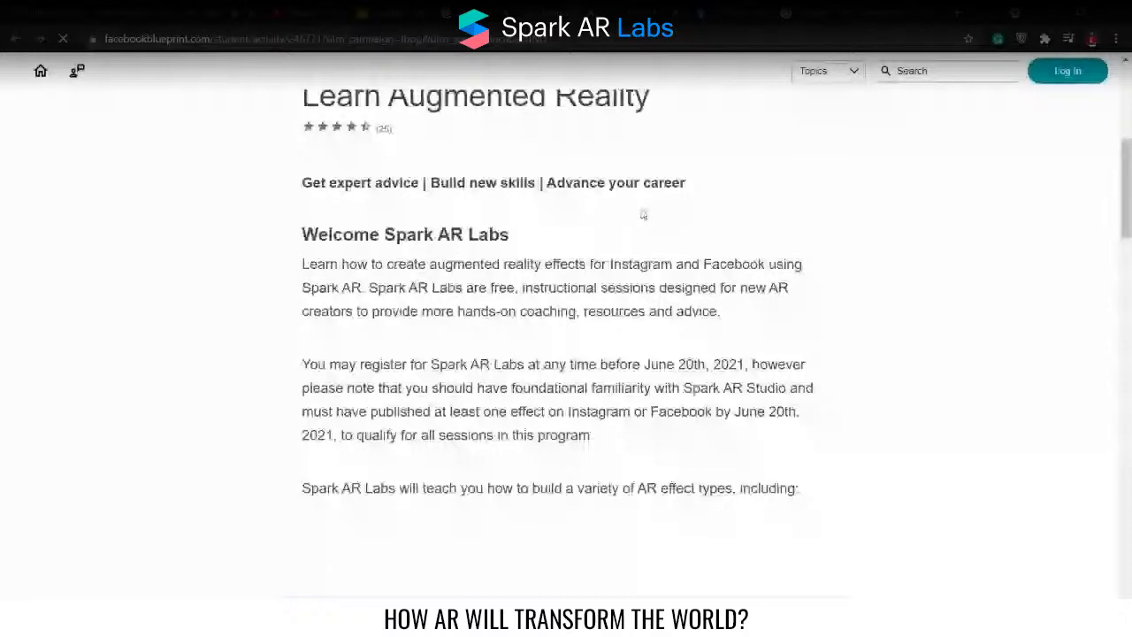
pyautogui.scroll(-15, 642, 214)
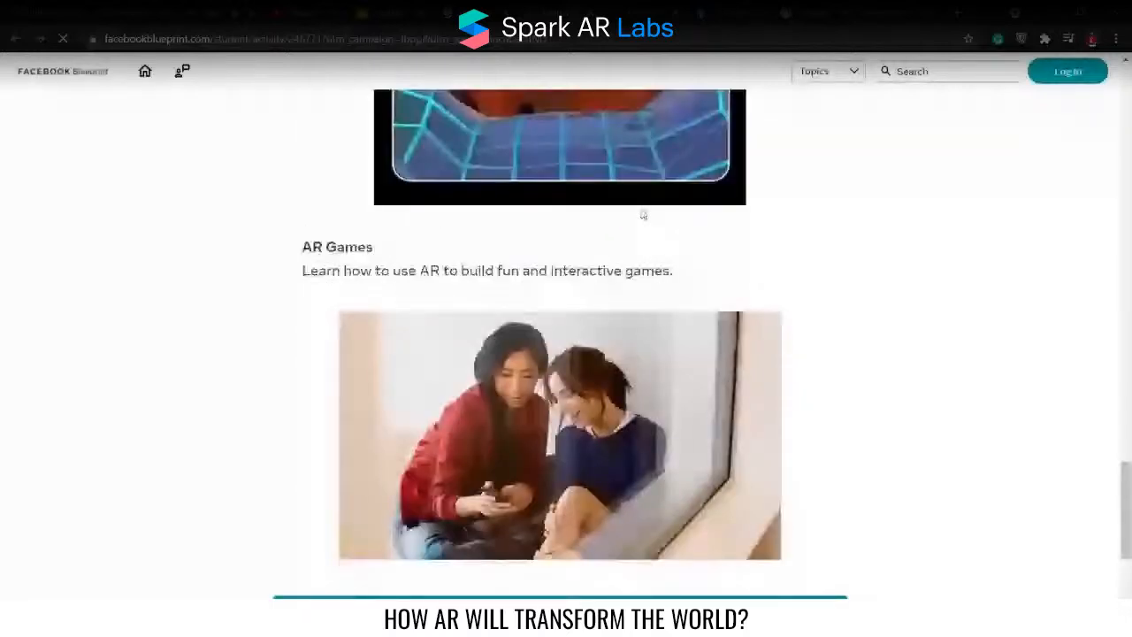
# Step: Scroll the Learn Augmented Reality page further, then switch back to the broadcast window
pyautogui.scroll(-4, 643, 214)
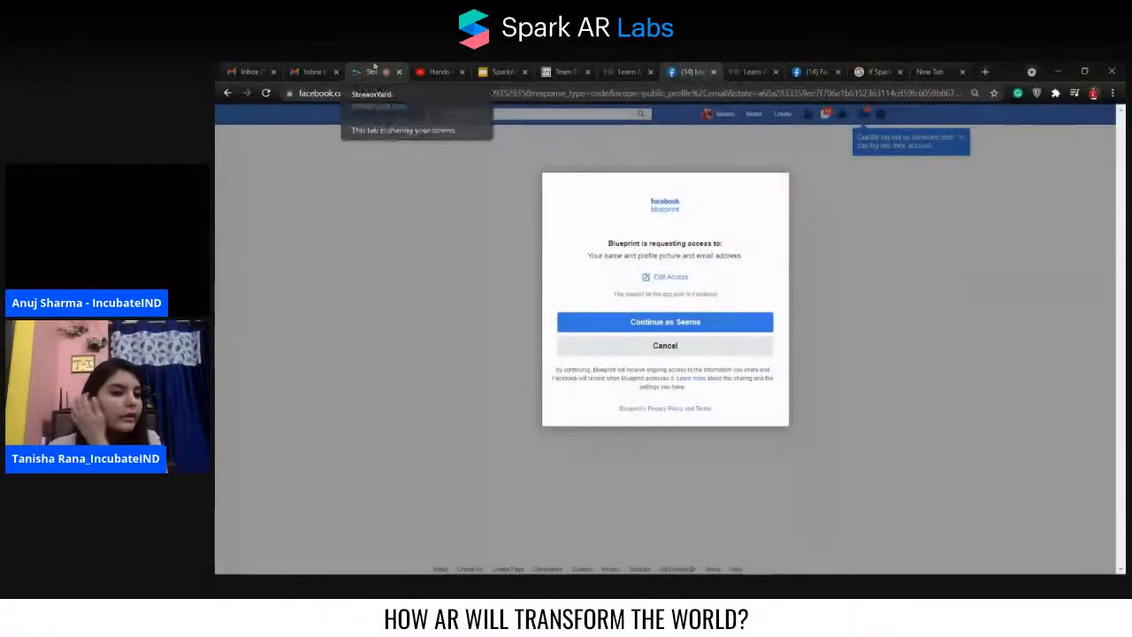
pyautogui.hotkey('alt', 'Tab')
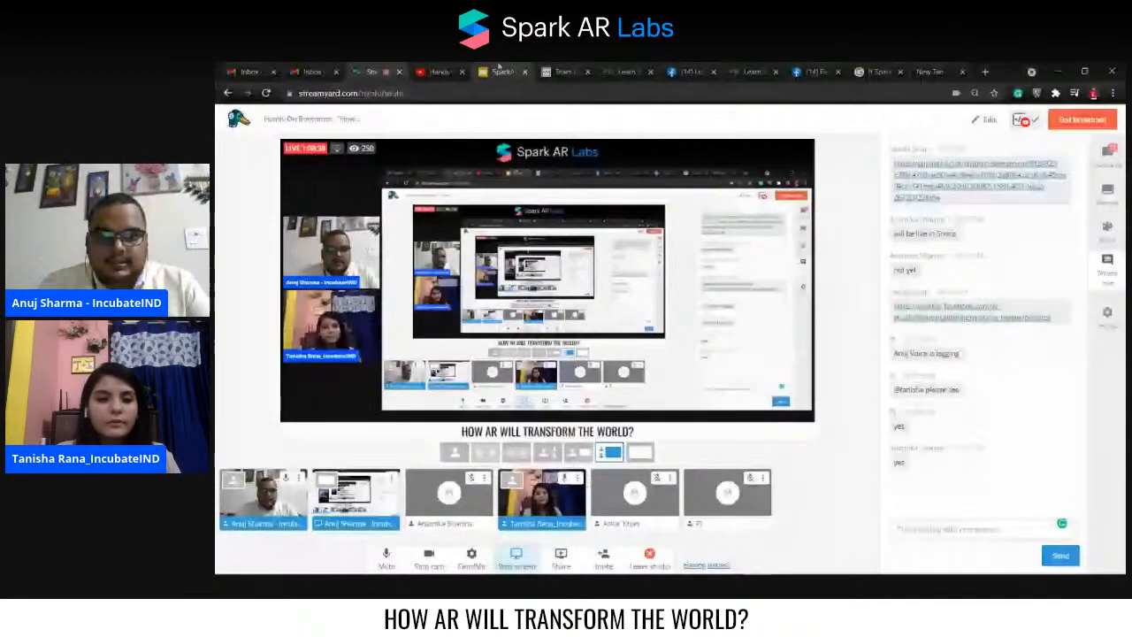
# Step: Switch to the presentation slides tab
pyautogui.click(500, 71)
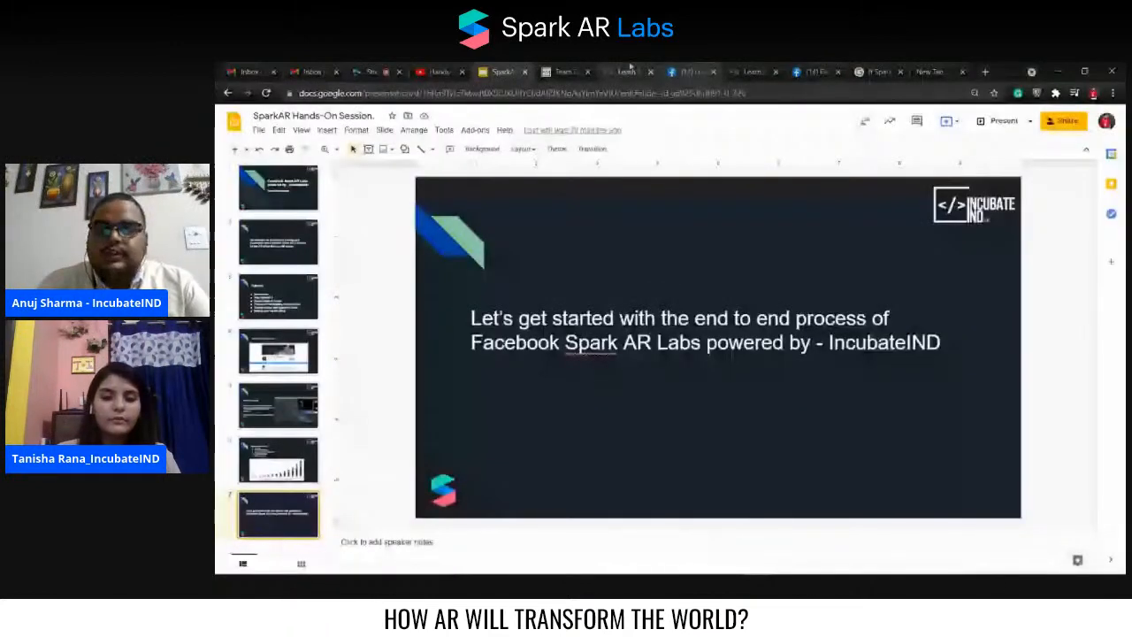
# Step: Allow Facebook Blueprint to use the Facebook account from its access prompt
pyautogui.click(628, 69)
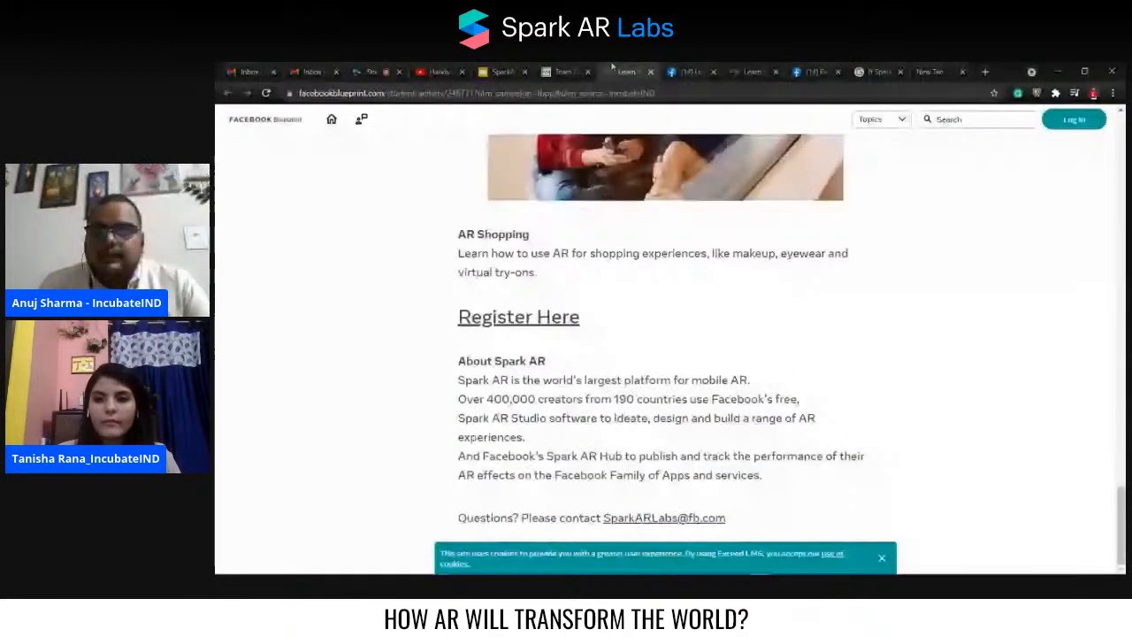
pyautogui.click(690, 70)
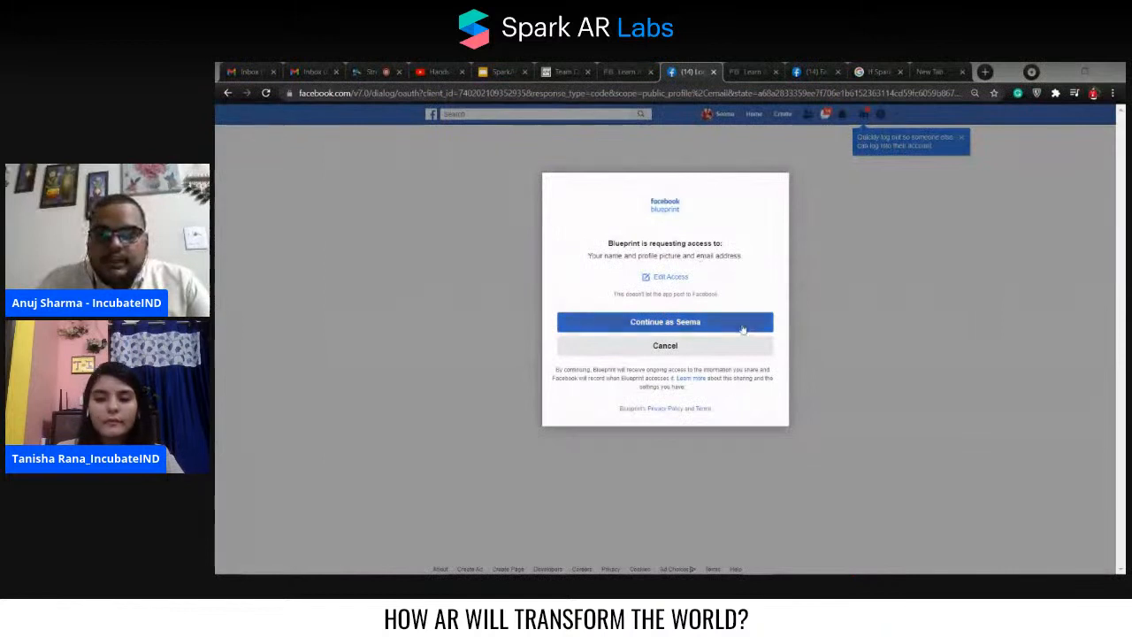
pyautogui.click(683, 326)
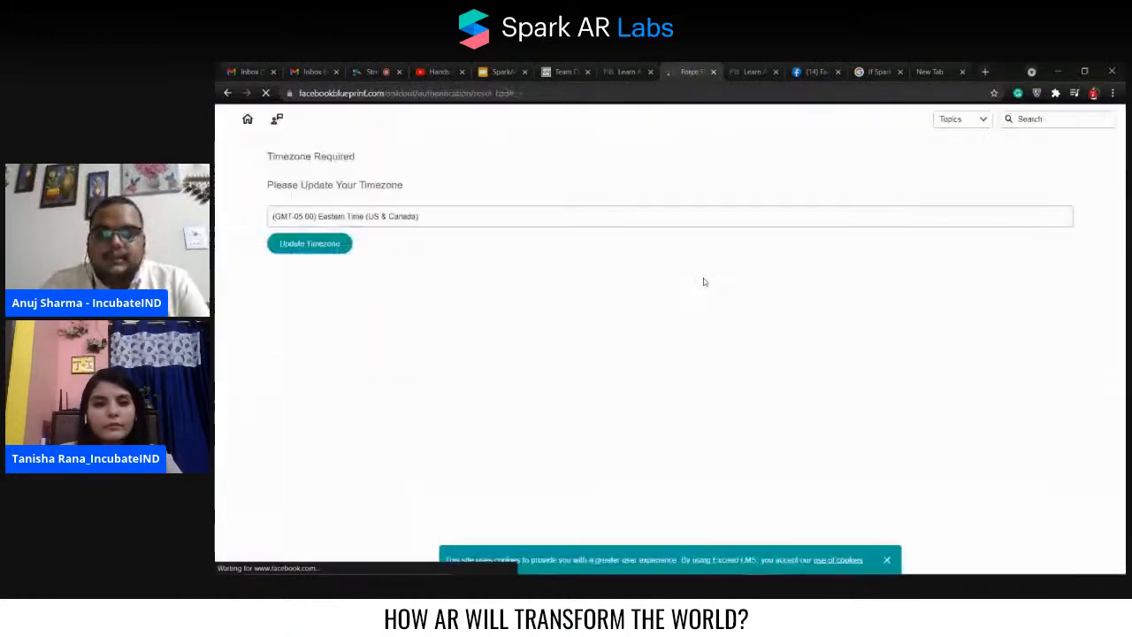
# Step: Return to the Blueprint timezone setup page after checking the dashboard and news feed tabs
pyautogui.click(563, 71)
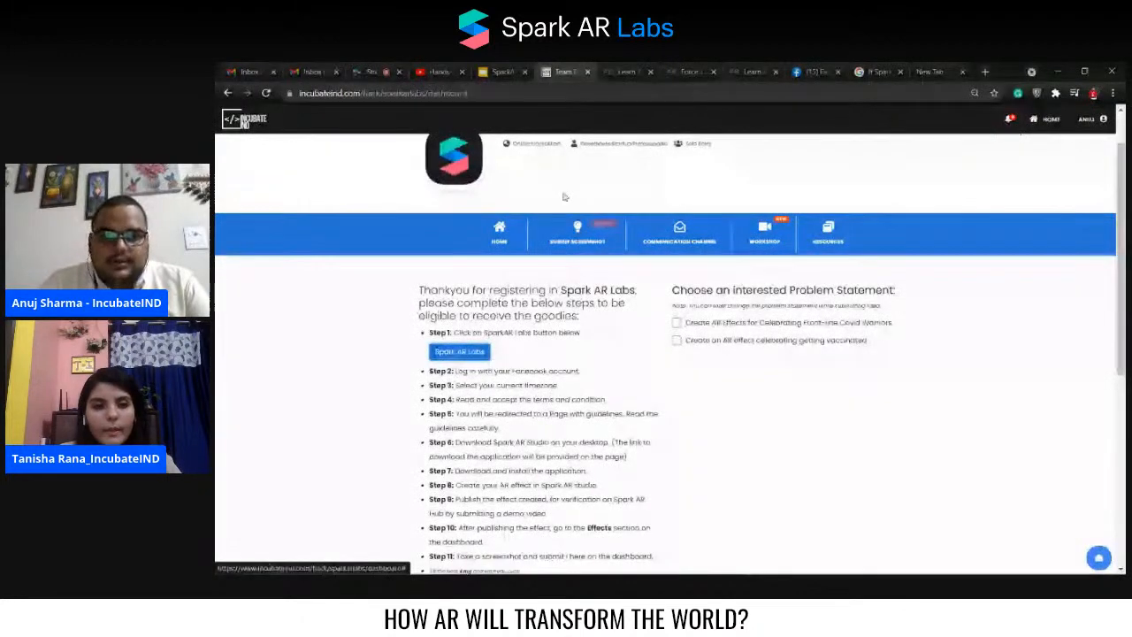
pyautogui.click(626, 72)
pyautogui.moveTo(1121, 470); pyautogui.dragTo(1122, 195)
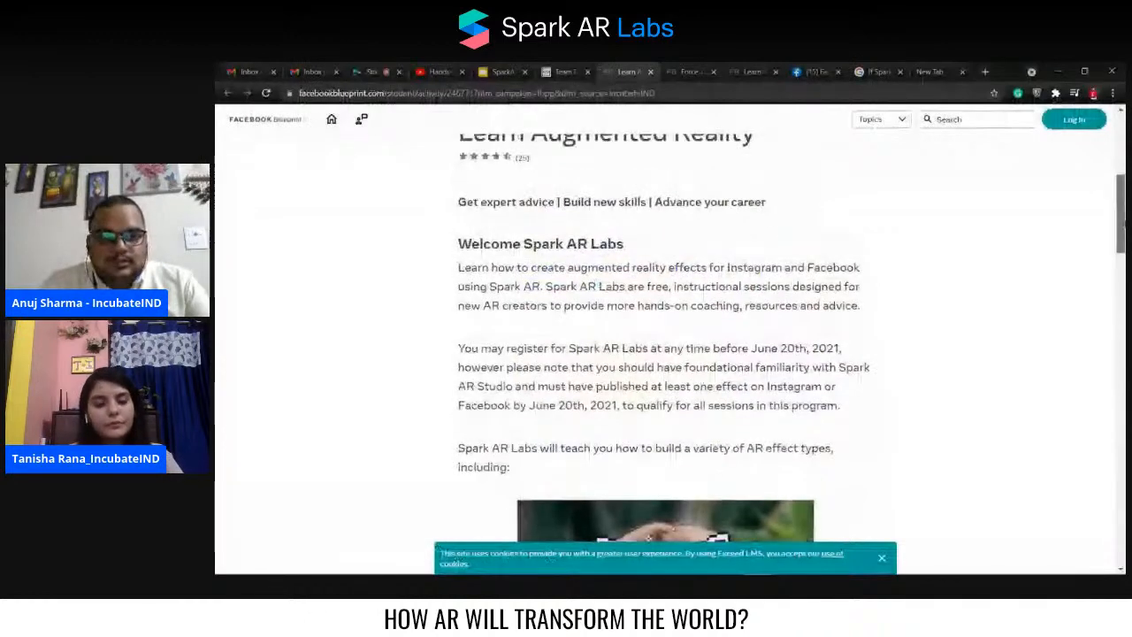
pyautogui.moveTo(1123, 223); pyautogui.dragTo(1121, 539)
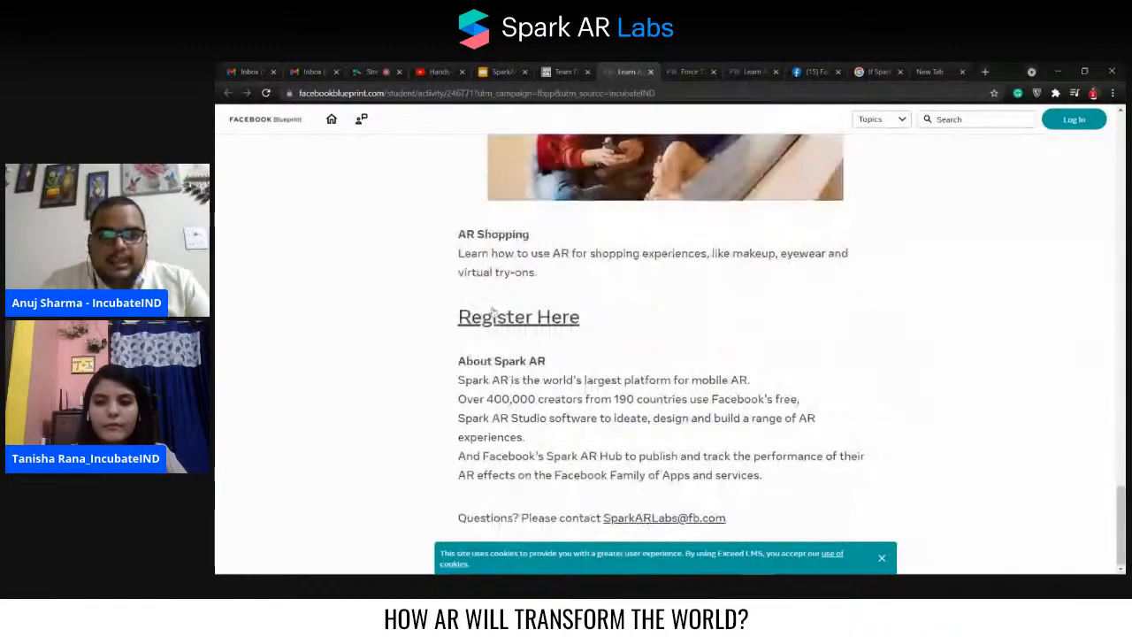
pyautogui.click(687, 68)
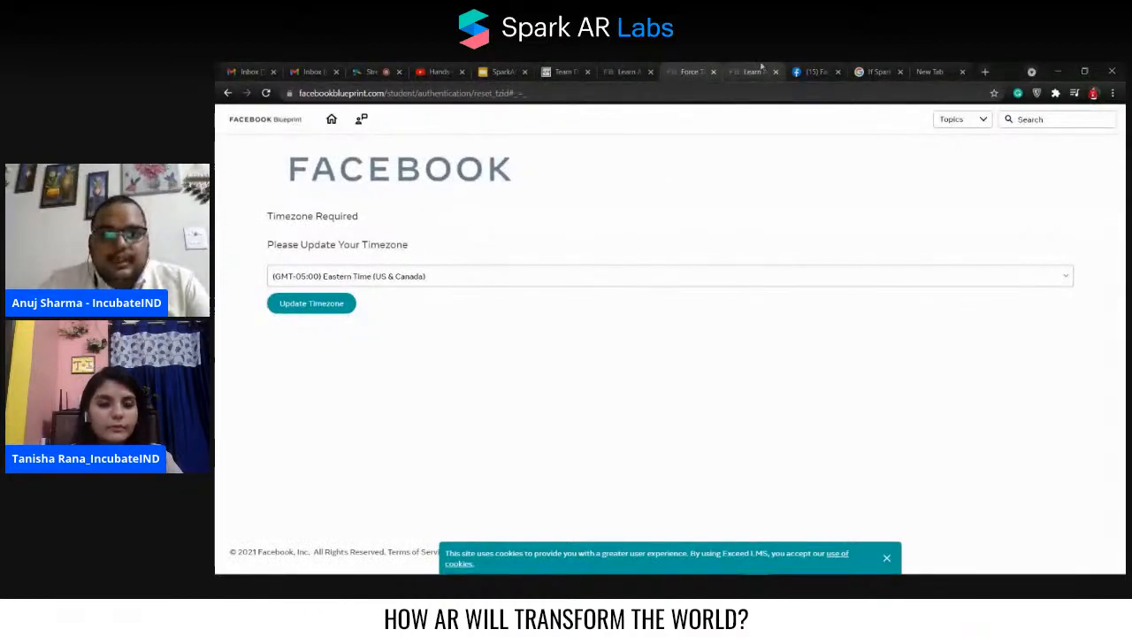
pyautogui.click(810, 71)
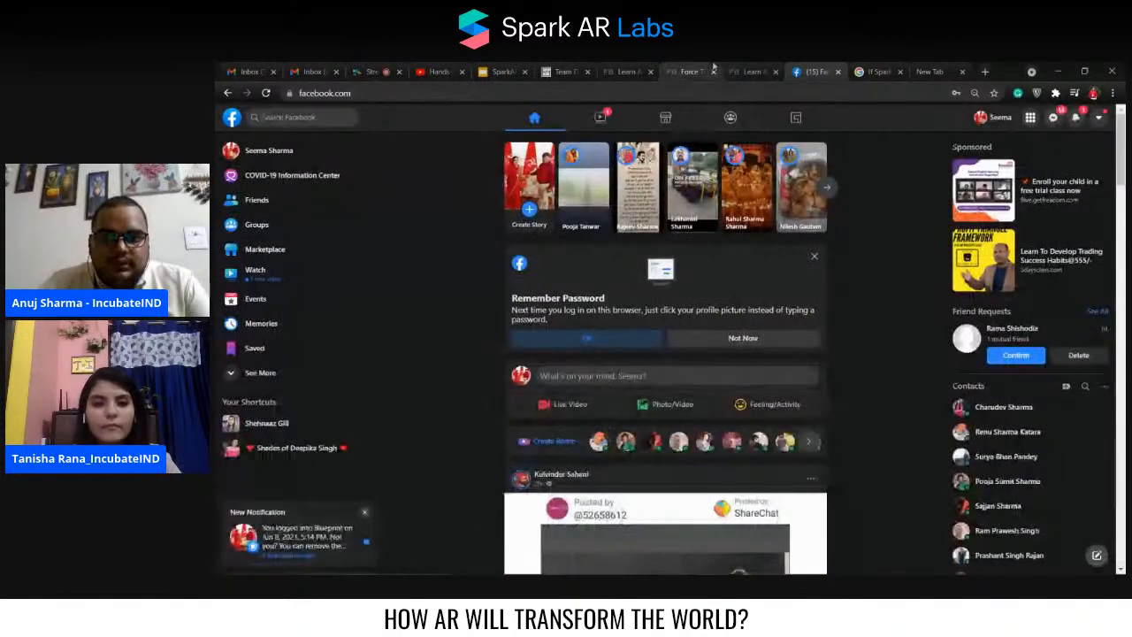
pyautogui.click(694, 71)
# Step: Select (GMT+05:30) New Delhi from the timezone list and save it
pyautogui.click(369, 277)
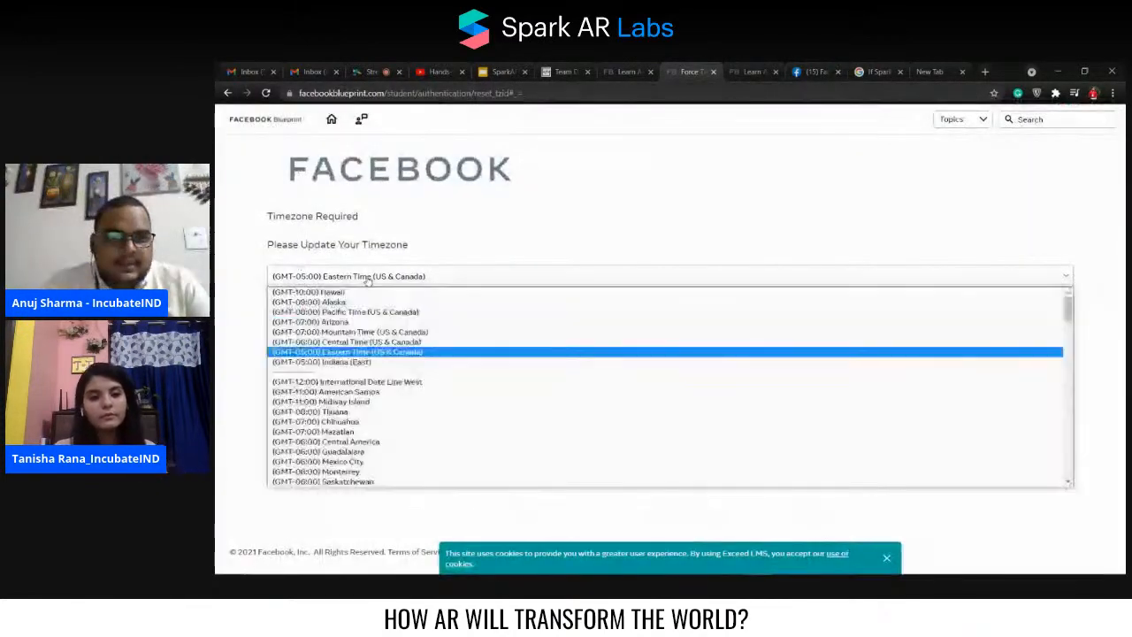
pyautogui.scroll(-5, 412, 354)
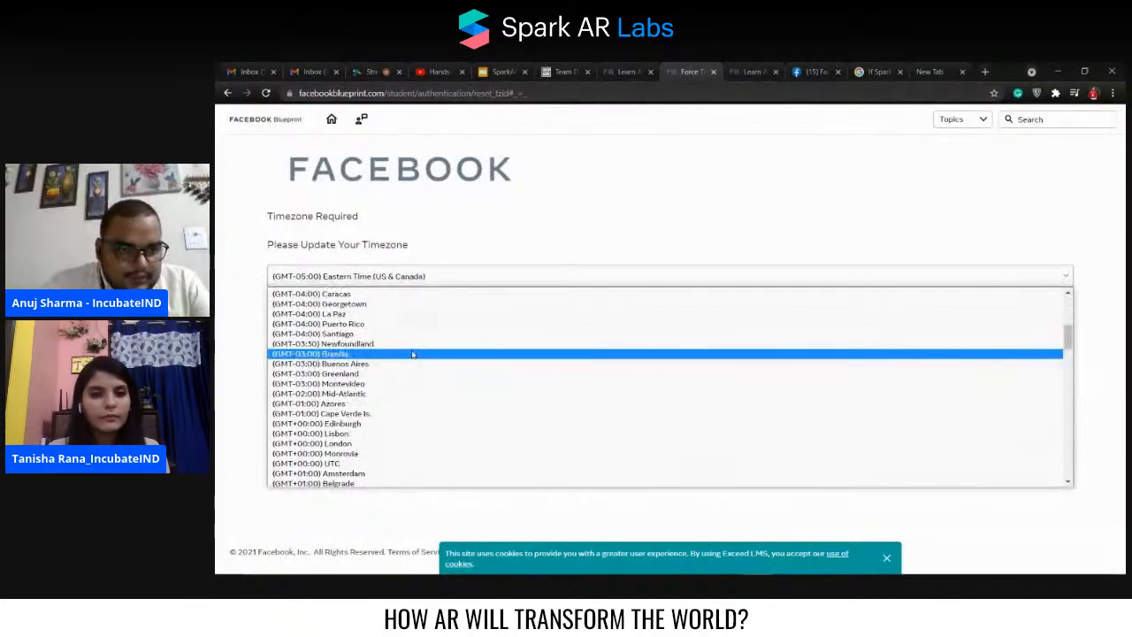
pyautogui.scroll(-6, 412, 354)
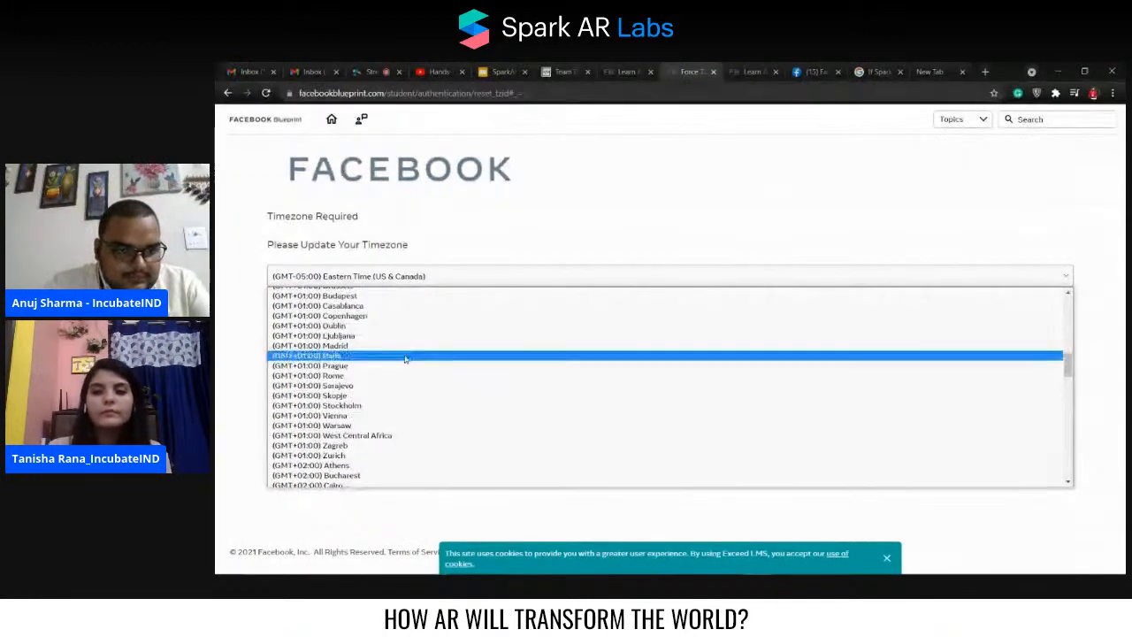
pyautogui.scroll(5, 396, 384)
pyautogui.scroll(-3, 395, 392)
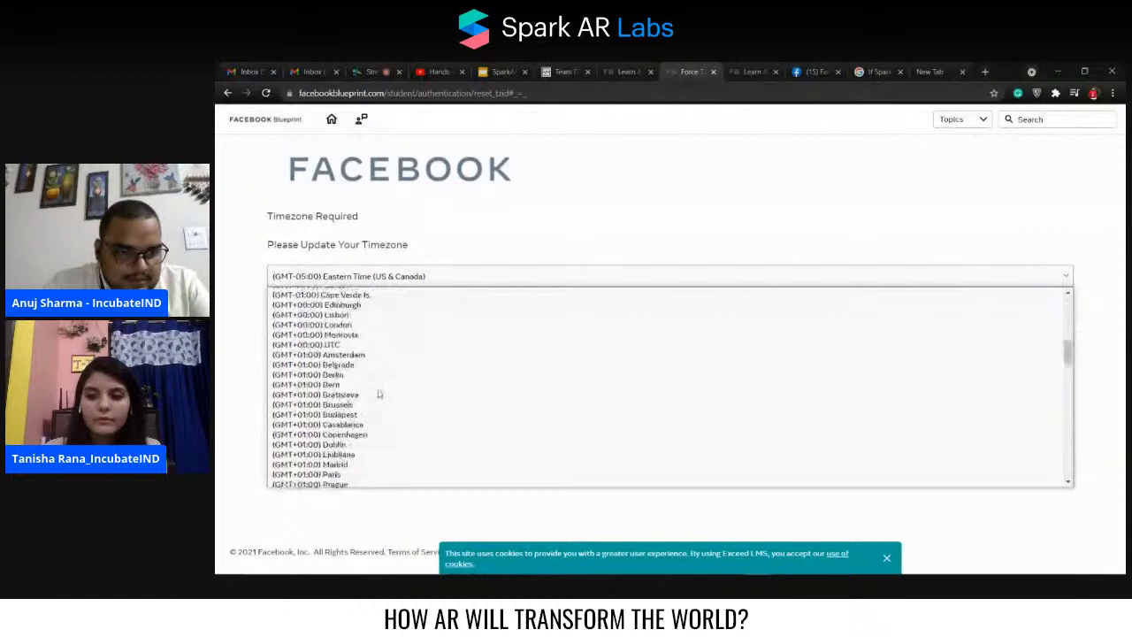
pyautogui.scroll(-4, 379, 393)
pyautogui.scroll(-10, 379, 394)
pyautogui.scroll(4, 378, 394)
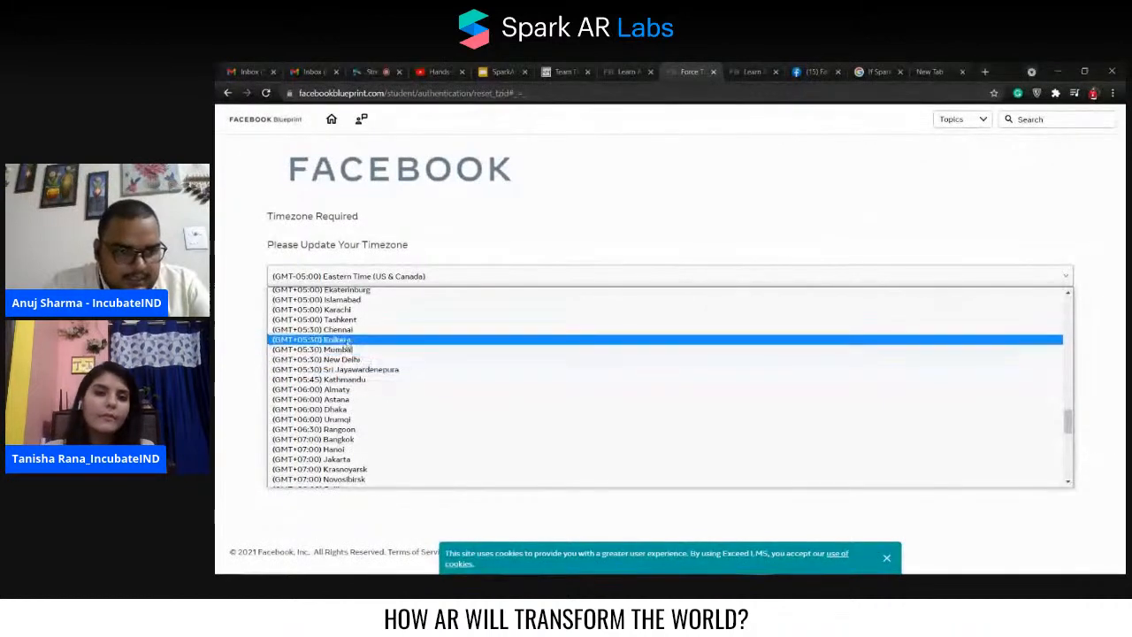
pyautogui.click(340, 360)
pyautogui.click(334, 305)
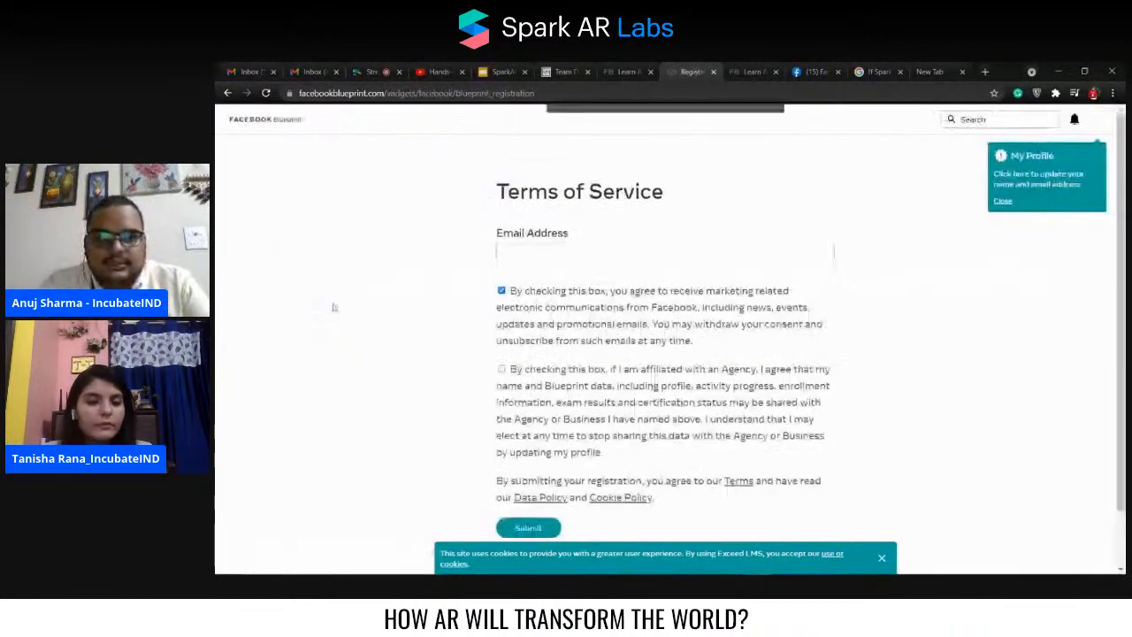
pyautogui.click(569, 253)
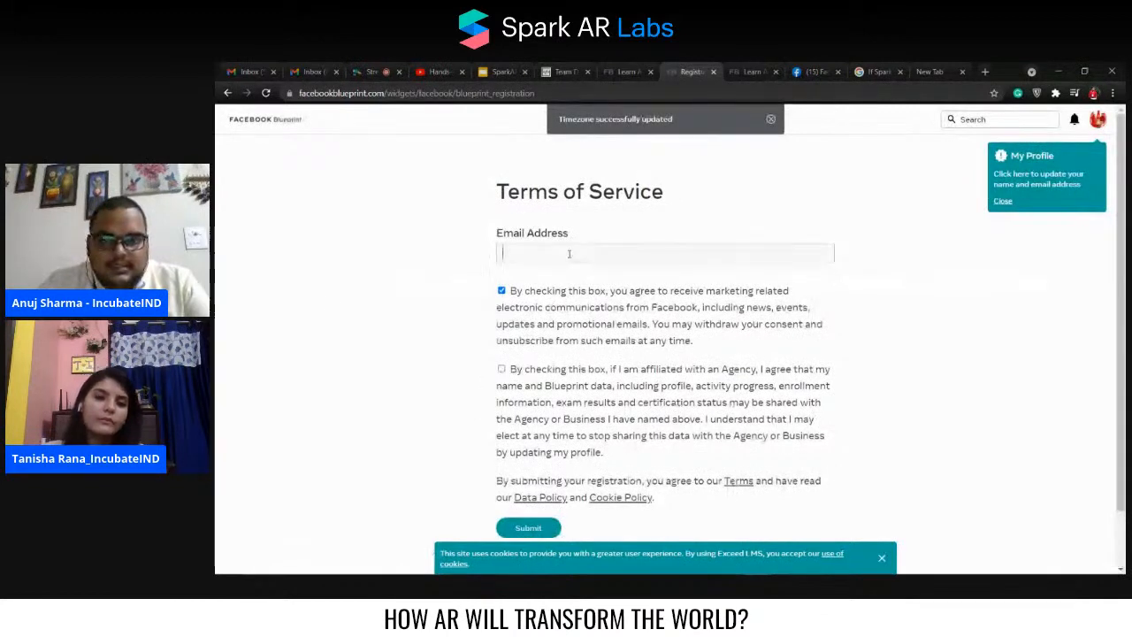
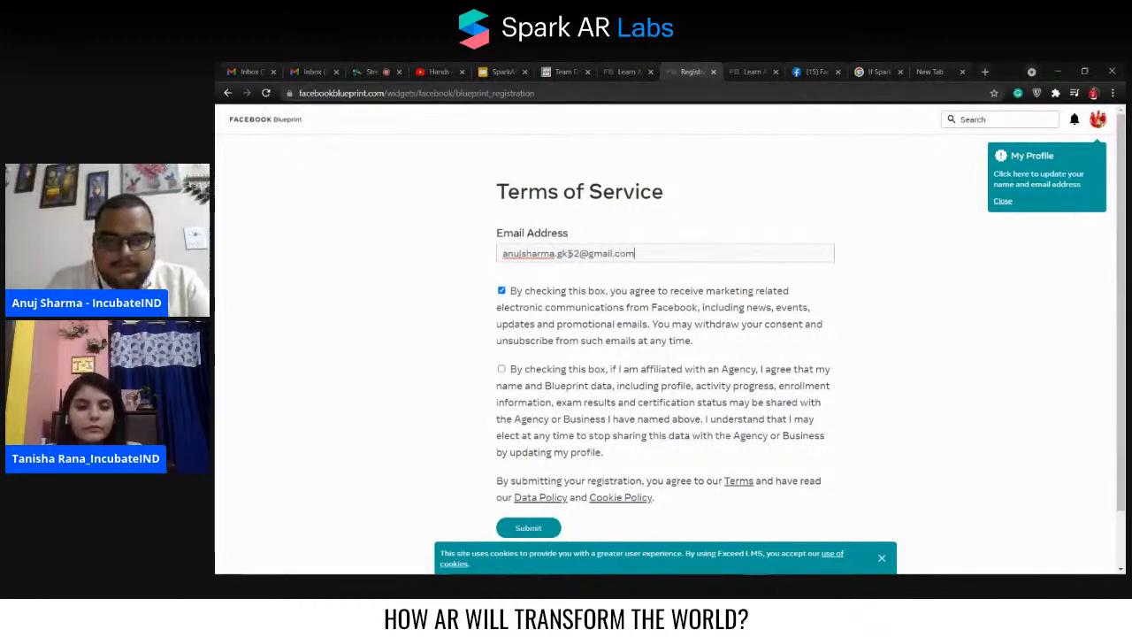
# Step: Enter the email address, tick the agency consent box, and submit the Terms of Service form
pyautogui.click(502, 369)
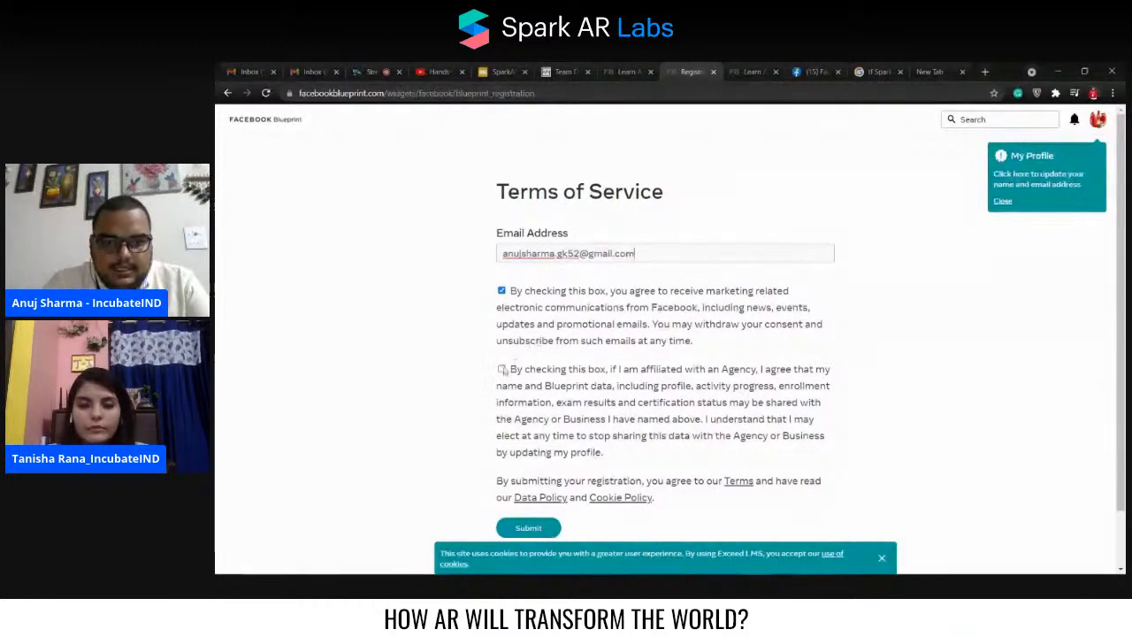
pyautogui.scroll(-1, 513, 362)
pyautogui.click(529, 464)
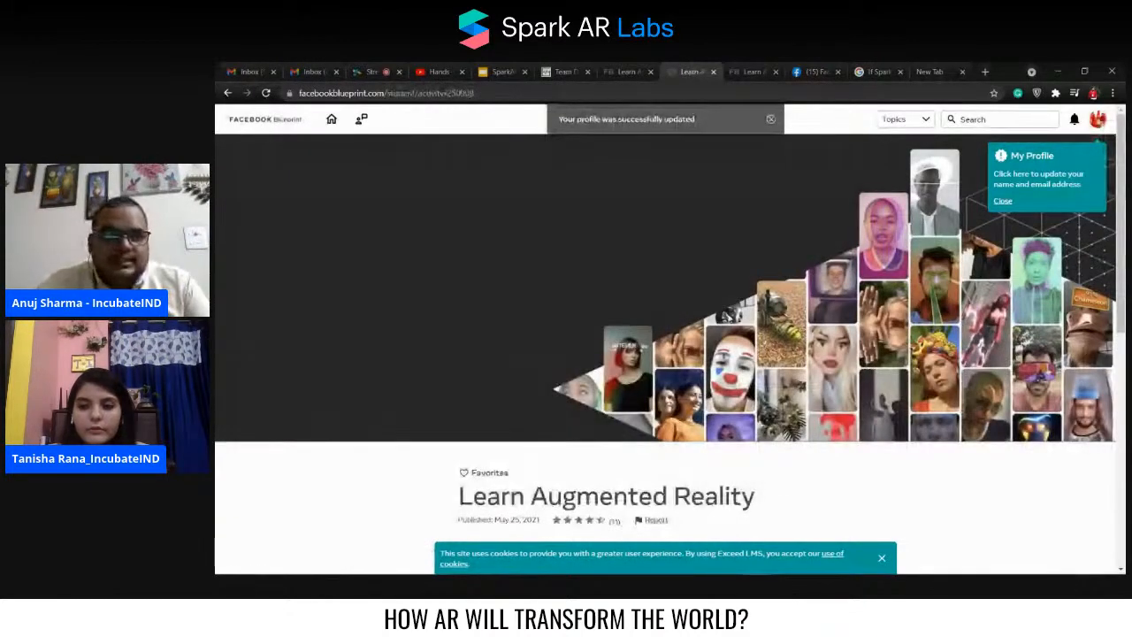
pyautogui.scroll(-2, 730, 320)
pyautogui.scroll(-1, 729, 320)
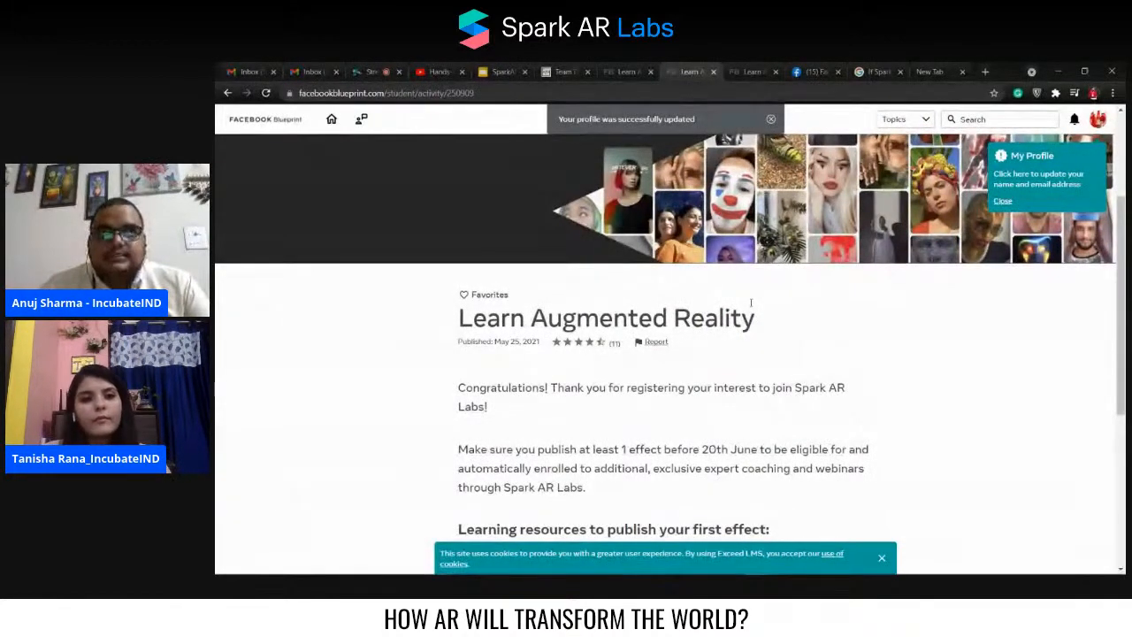
pyautogui.scroll(-3, 751, 302)
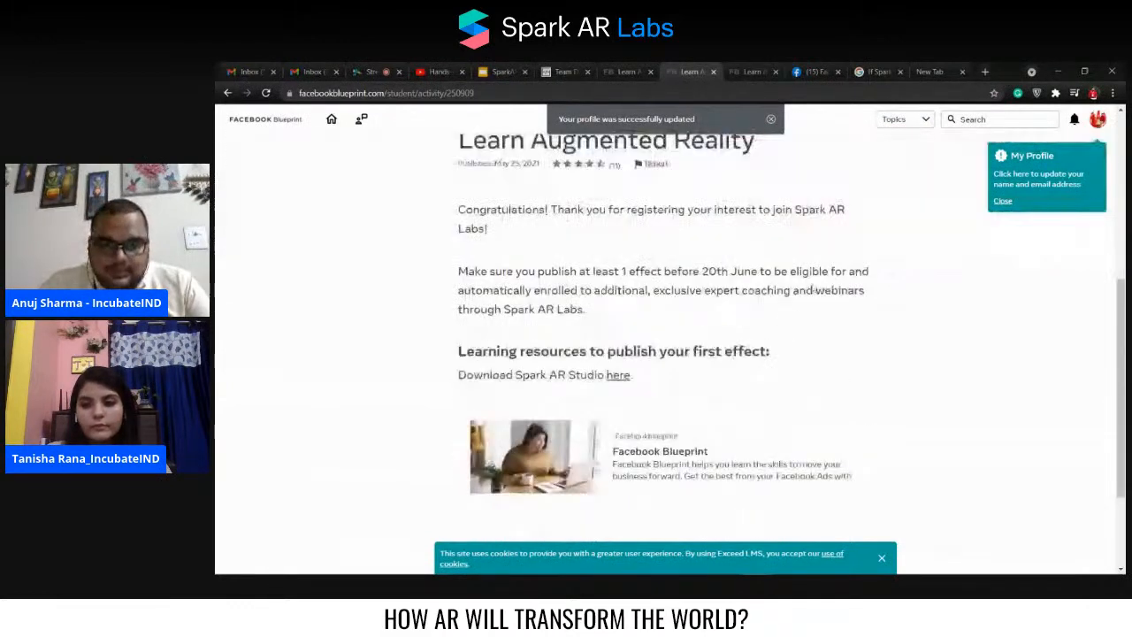
pyautogui.scroll(-2, 712, 253)
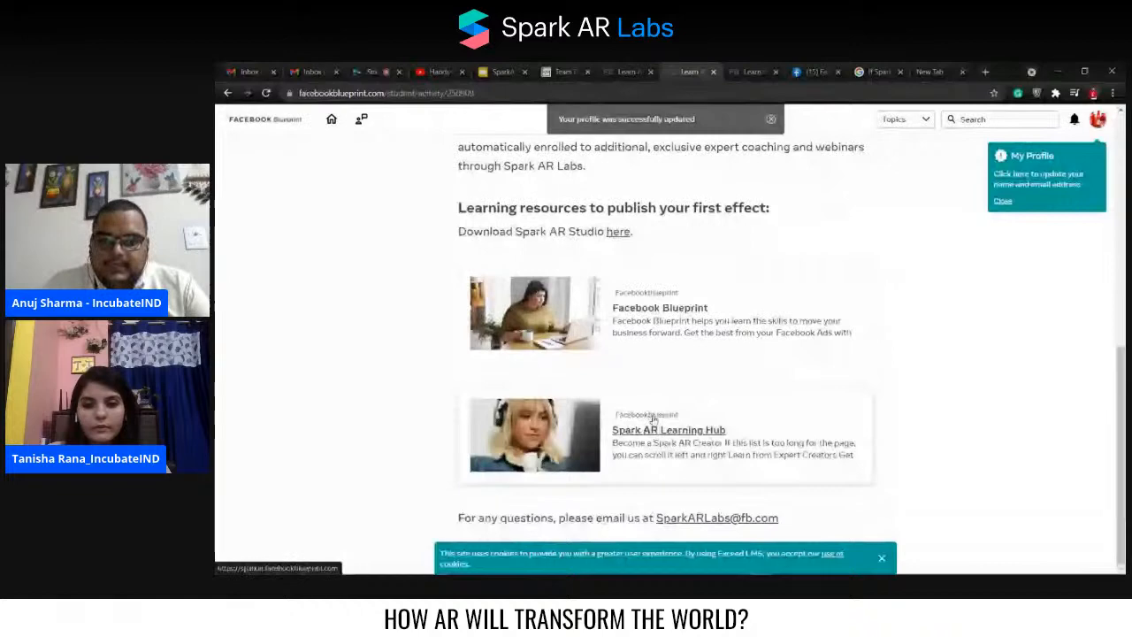
# Step: From Blueprint's download link, start downloading the SparkARStudio_v115.msi installer while Spark AR Hub opens
pyautogui.scroll(2, 710, 404)
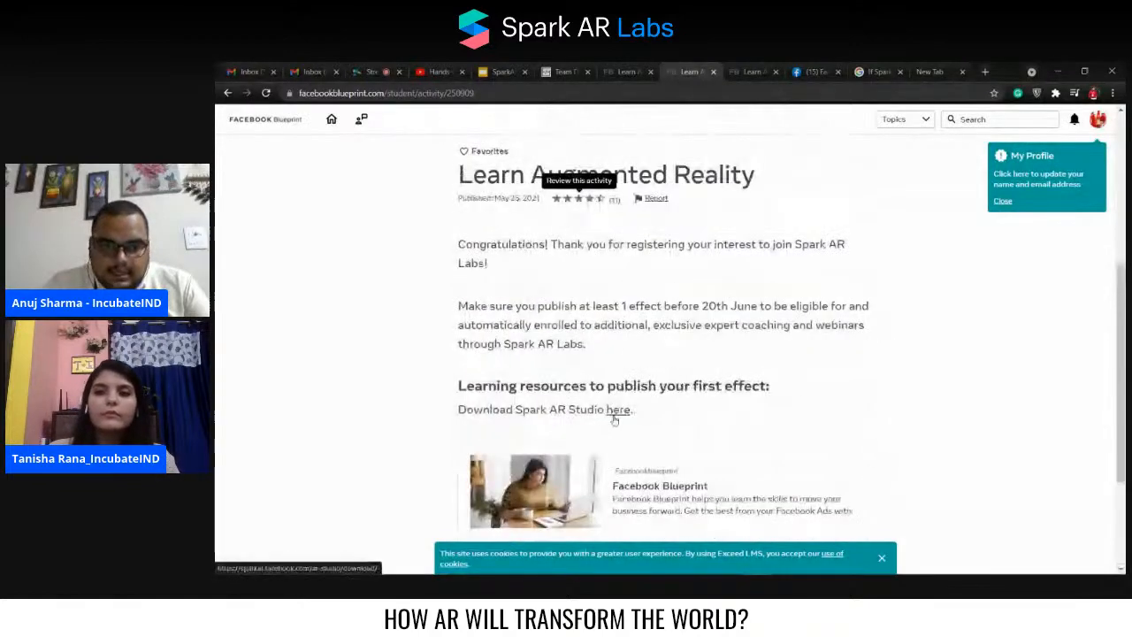
pyautogui.click(618, 409)
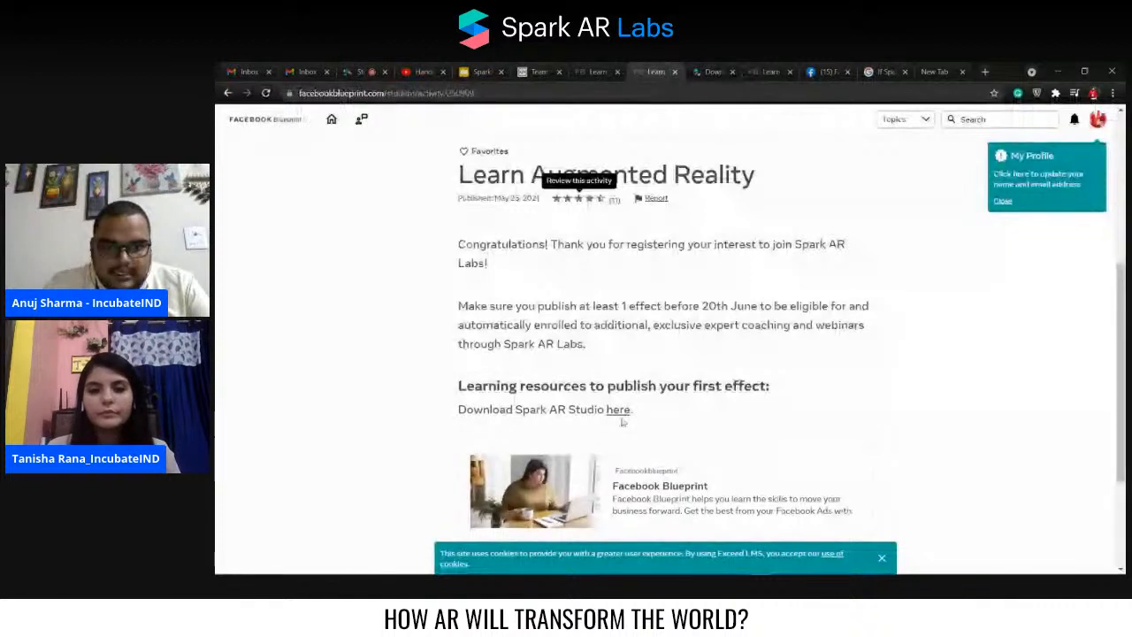
pyautogui.click(716, 71)
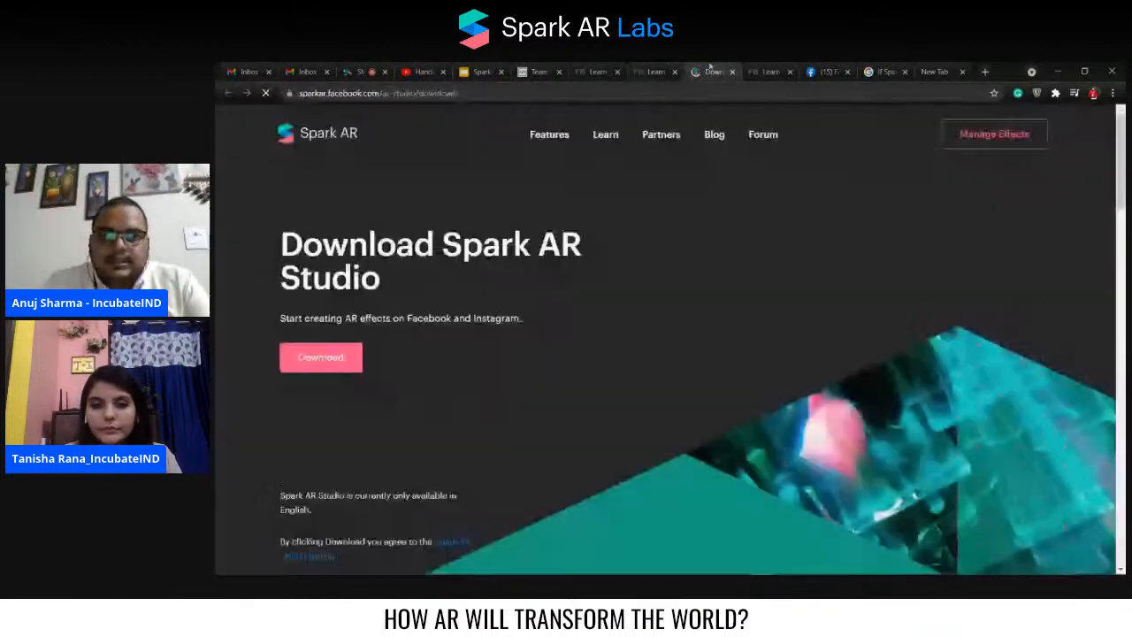
pyautogui.click(336, 357)
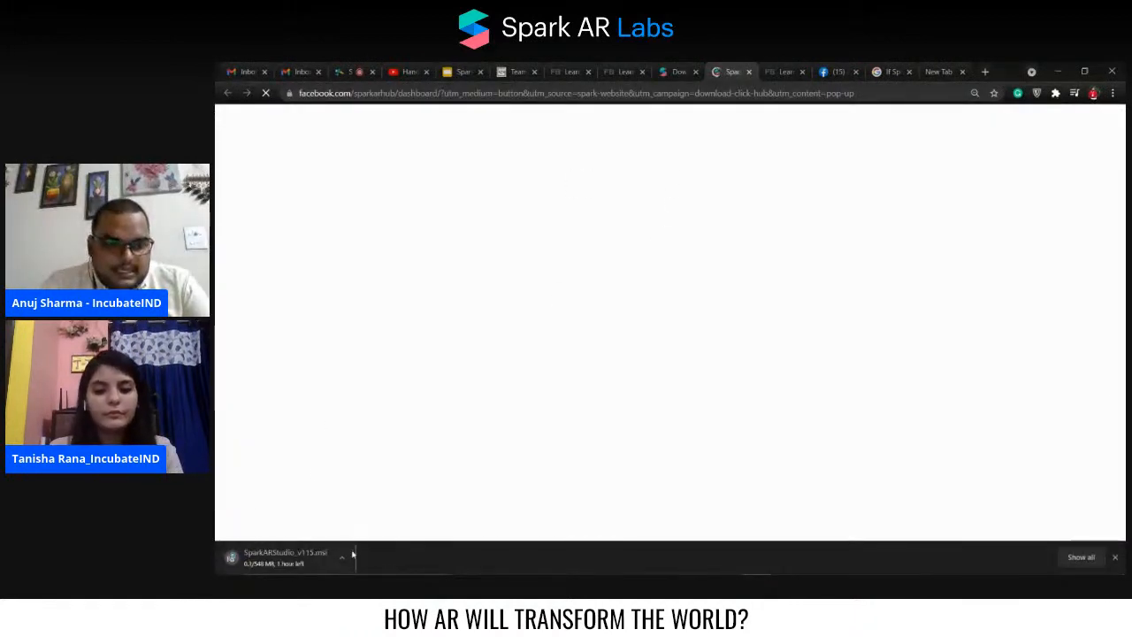
pyautogui.click(345, 552)
# Step: Pause the SparkARStudio_v115.msi download and open the Spark AR Hub Insights page
pyautogui.click(360, 503)
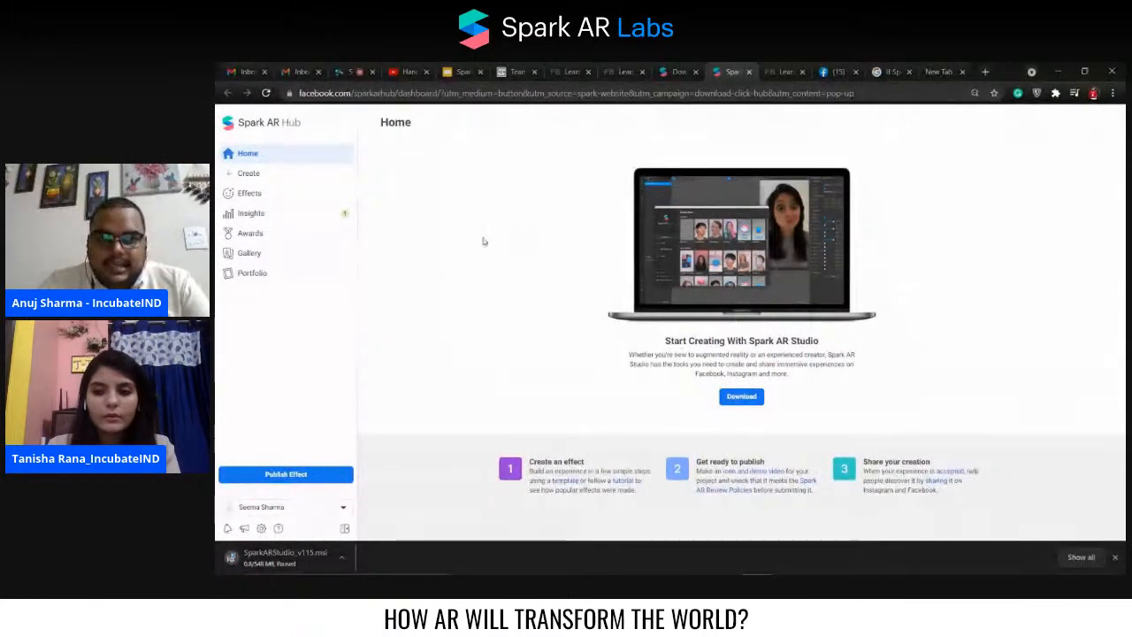
pyautogui.click(289, 215)
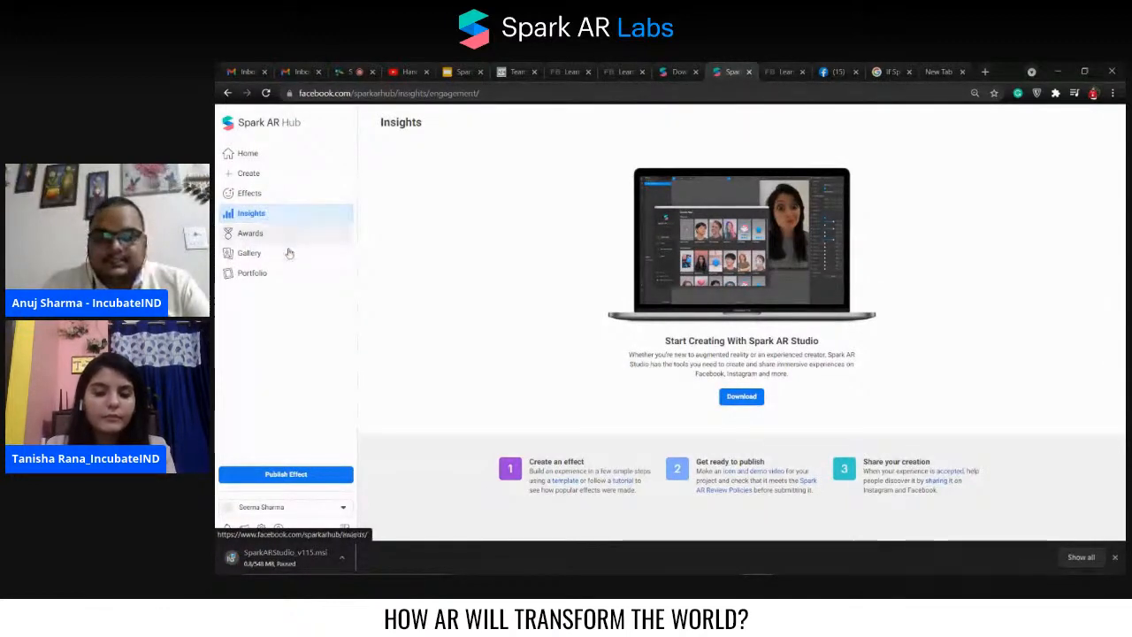
pyautogui.click(1053, 68)
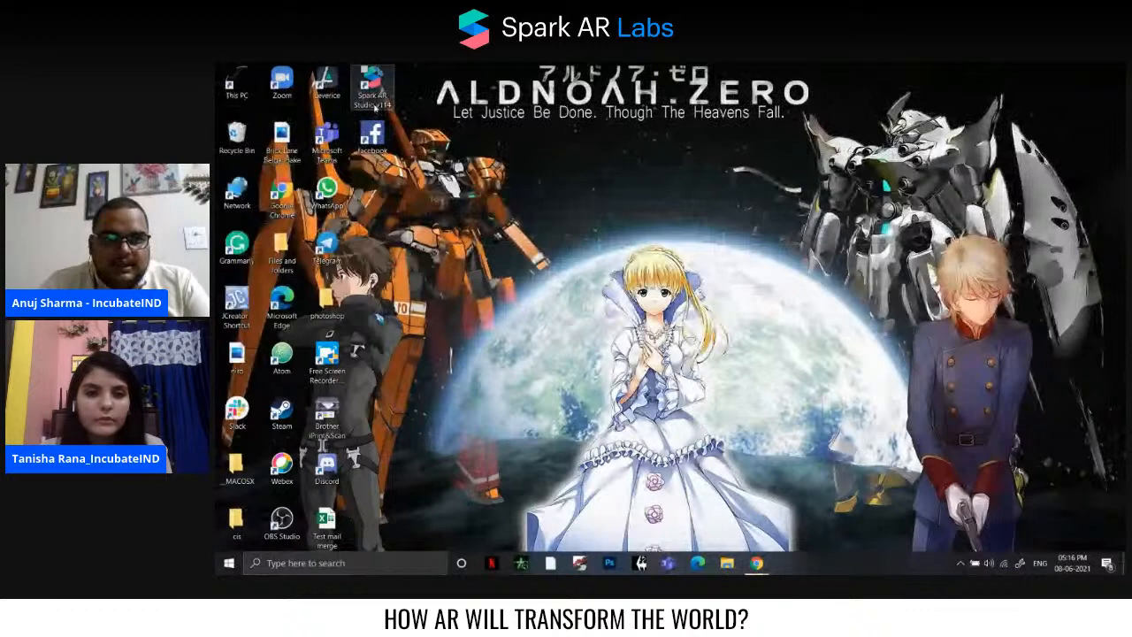
pyautogui.hotkey('alt', 'Tab')
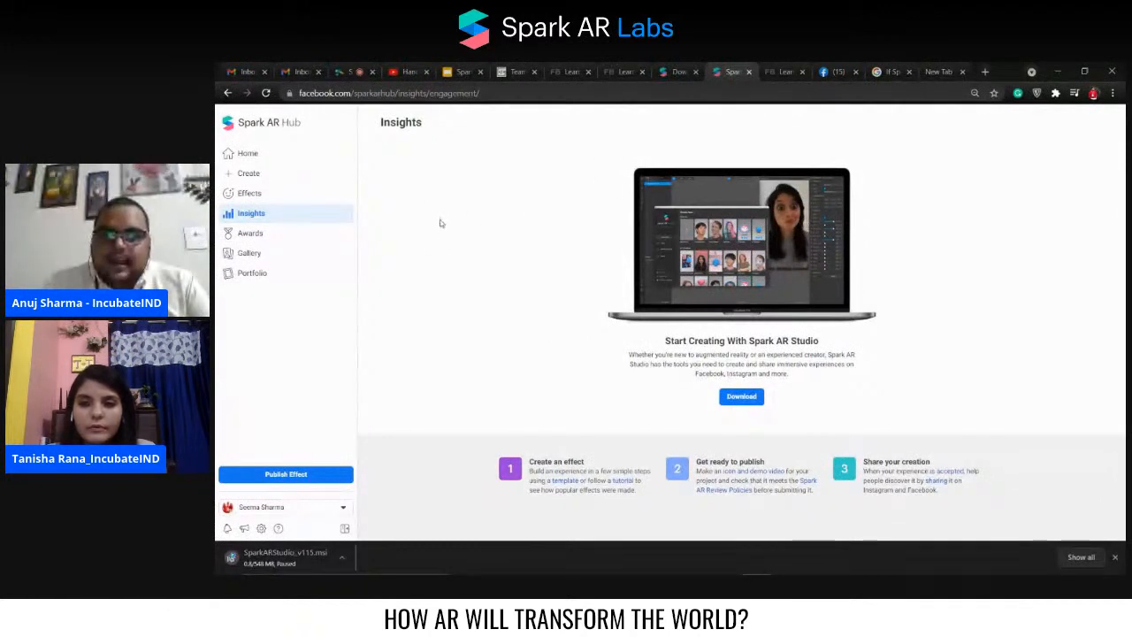
pyautogui.click(460, 70)
# Step: Close the IncubateIND Idea Submission dialog and bring up the SparkAR Hands-On Session slides
pyautogui.click(515, 70)
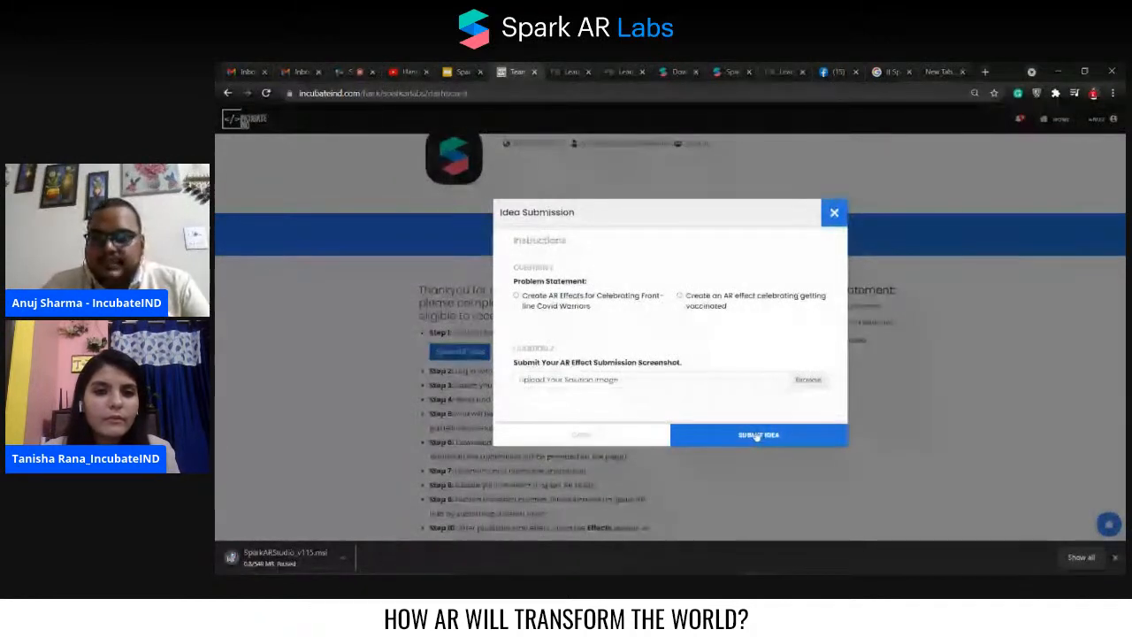
pyautogui.click(834, 214)
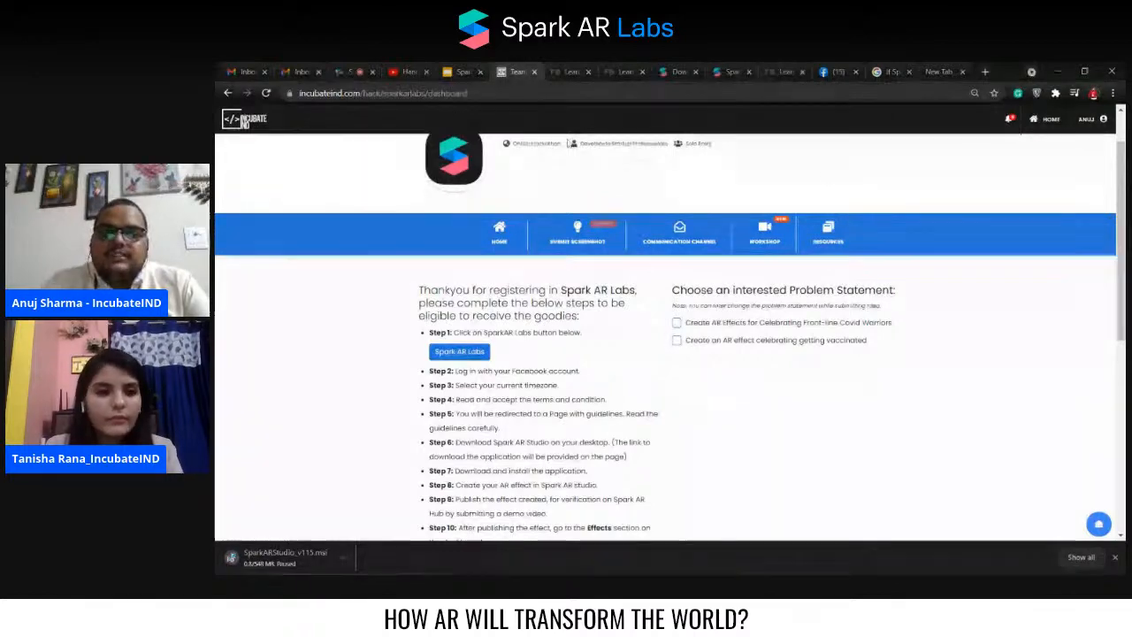
pyautogui.click(452, 70)
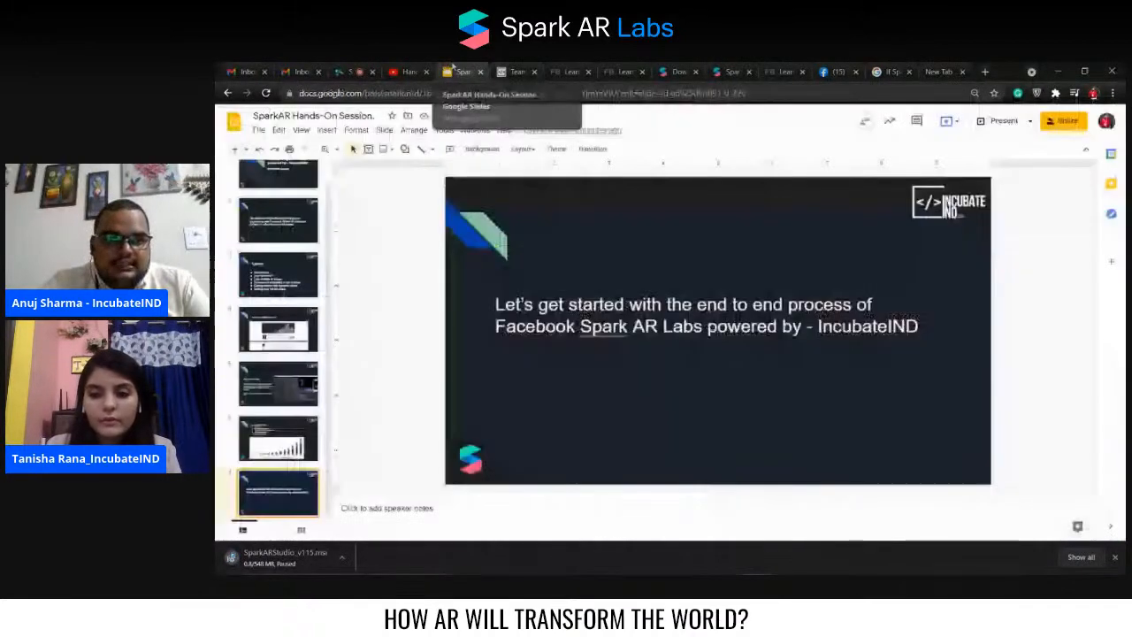
pyautogui.click(410, 70)
# Step: Turn off the host camera, mute the microphone and take the co-host off the stage
pyautogui.click(348, 71)
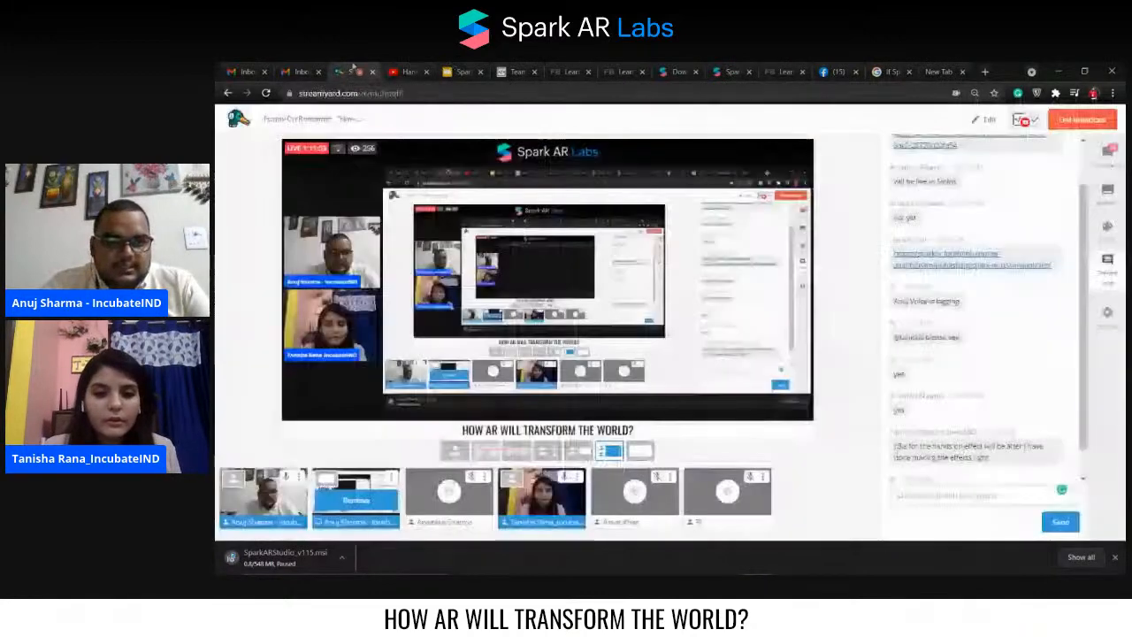
pyautogui.click(283, 471)
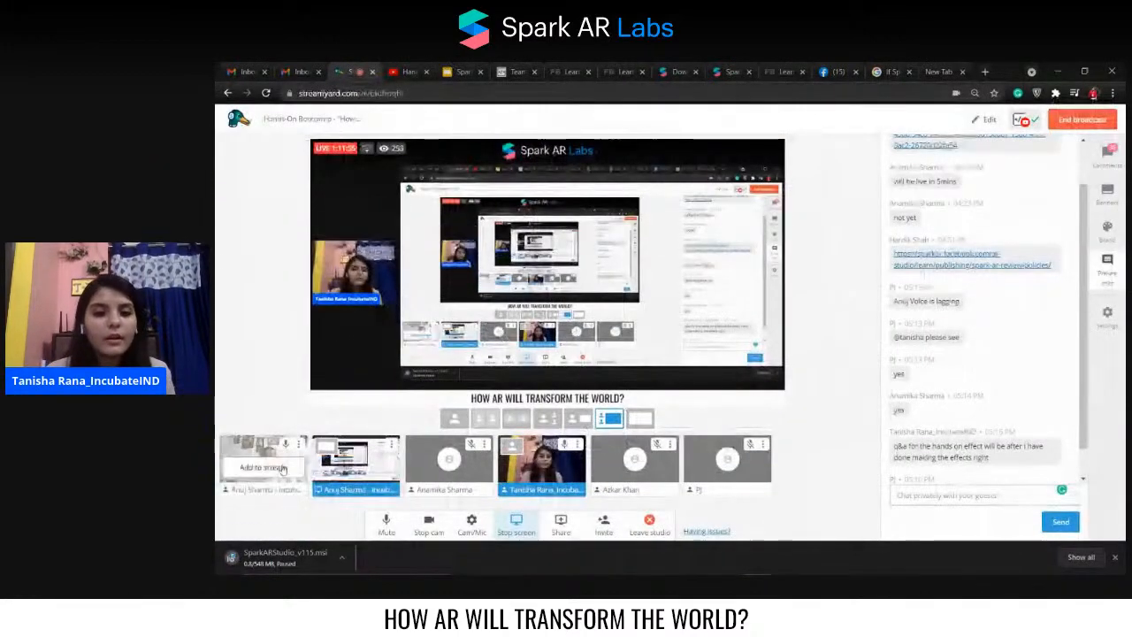
pyautogui.click(428, 523)
pyautogui.click(385, 524)
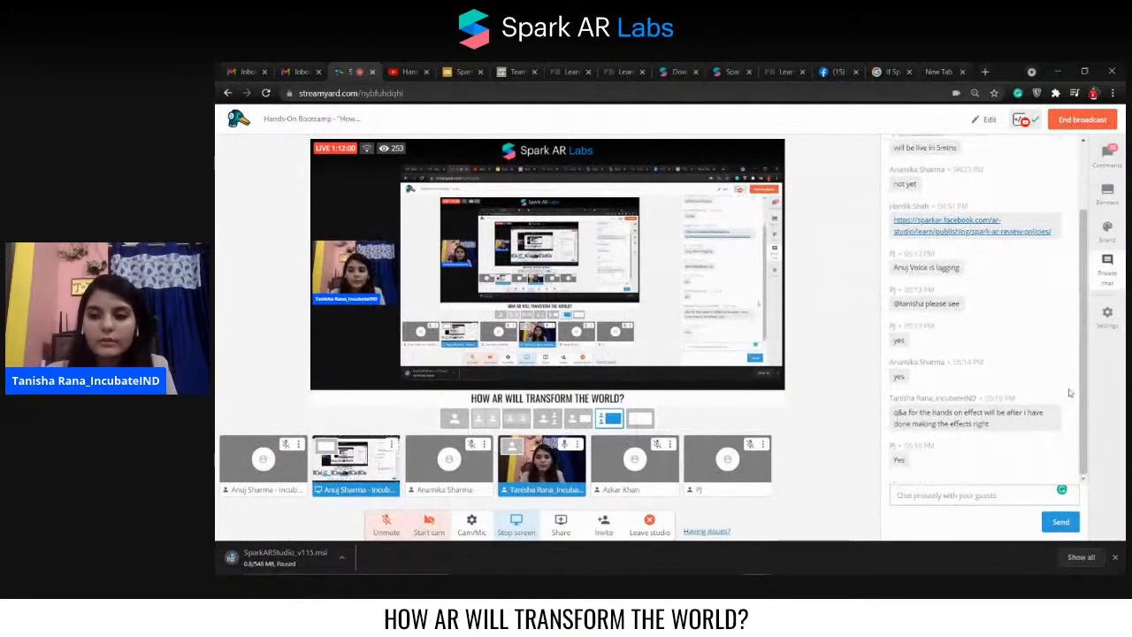
pyautogui.click(386, 524)
pyautogui.click(262, 460)
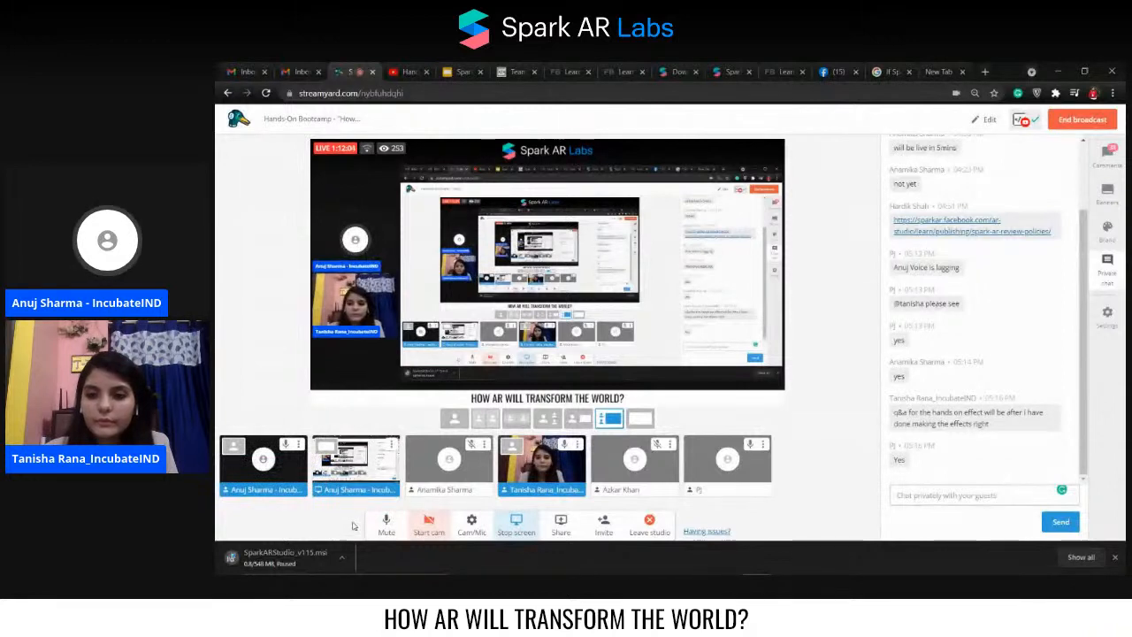
pyautogui.click(385, 523)
pyautogui.click(263, 460)
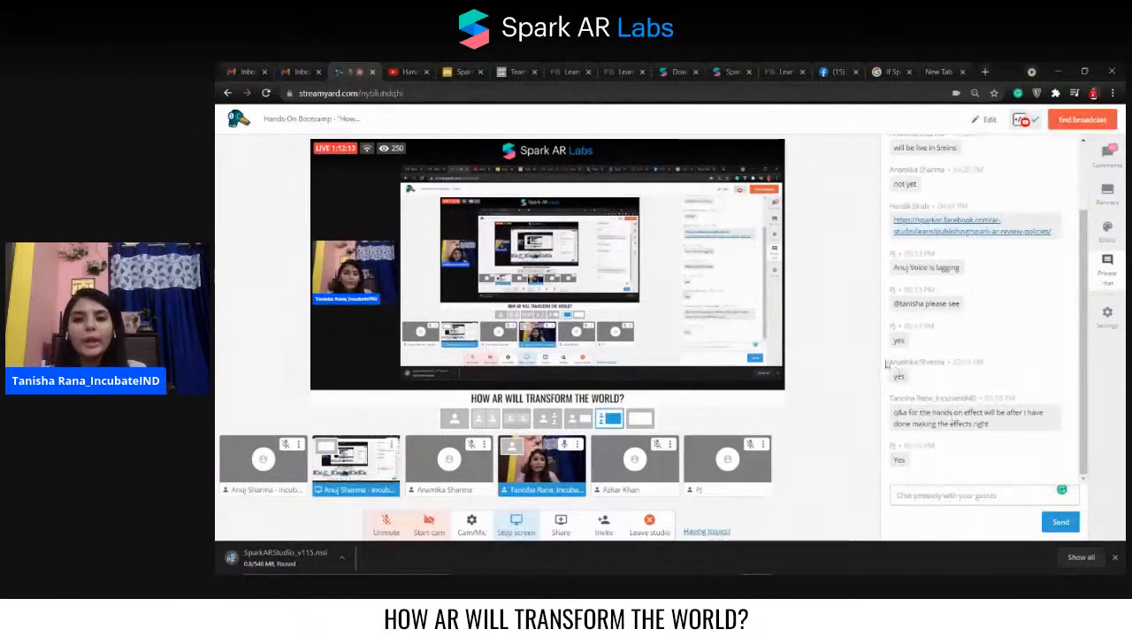
# Step: Show the viewers' comments panel and scroll through it
pyautogui.scroll(1, 1008, 399)
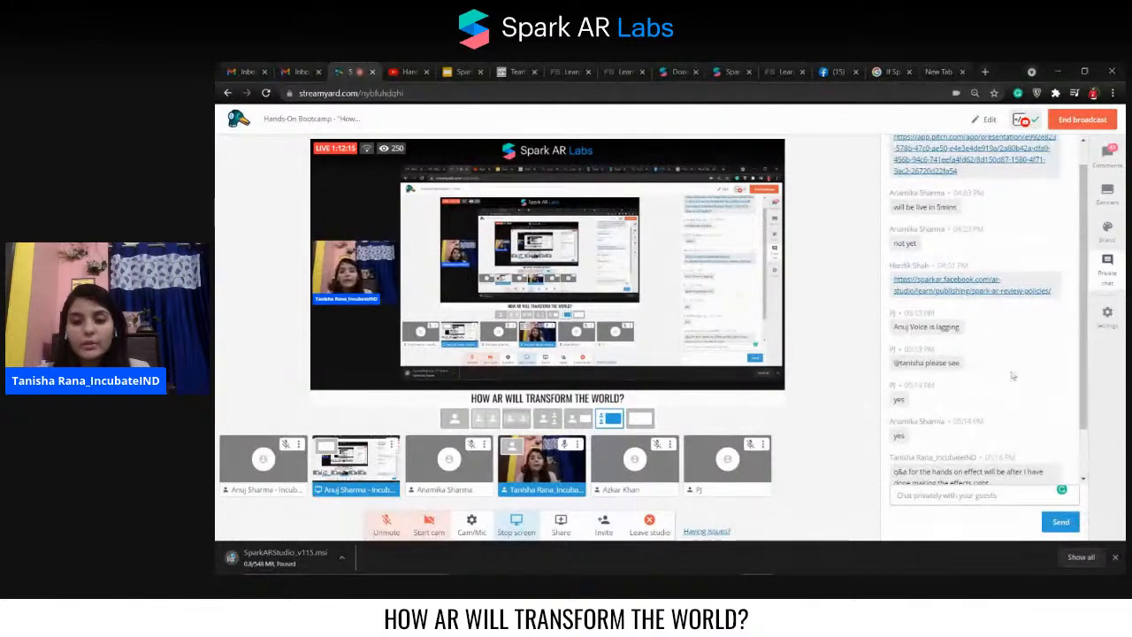
pyautogui.scroll(-1, 1012, 376)
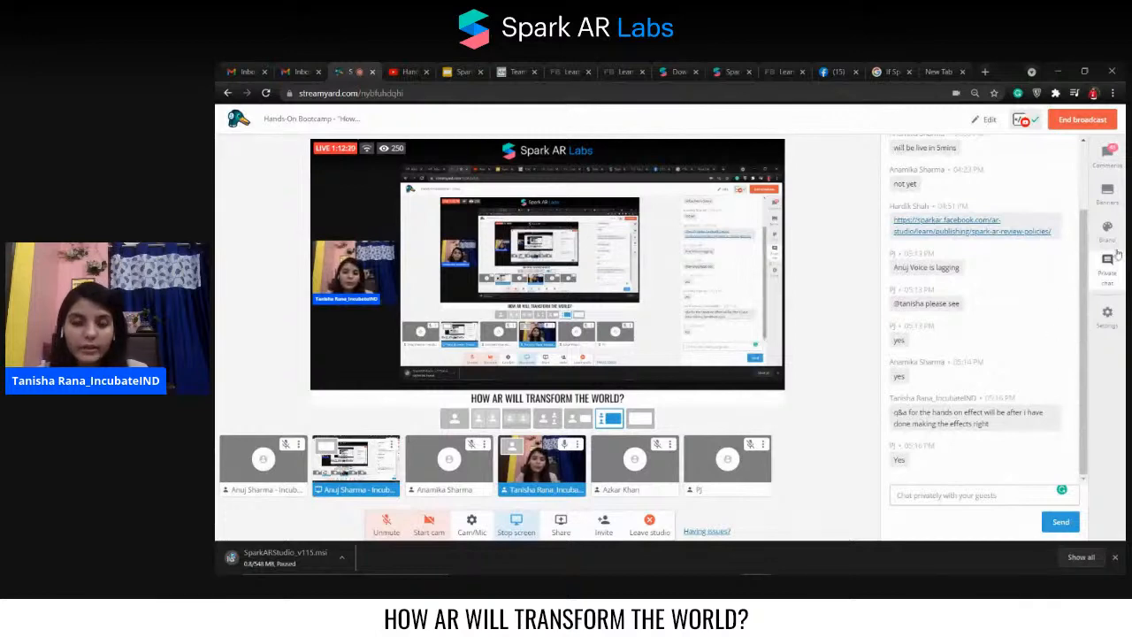
pyautogui.click(1106, 158)
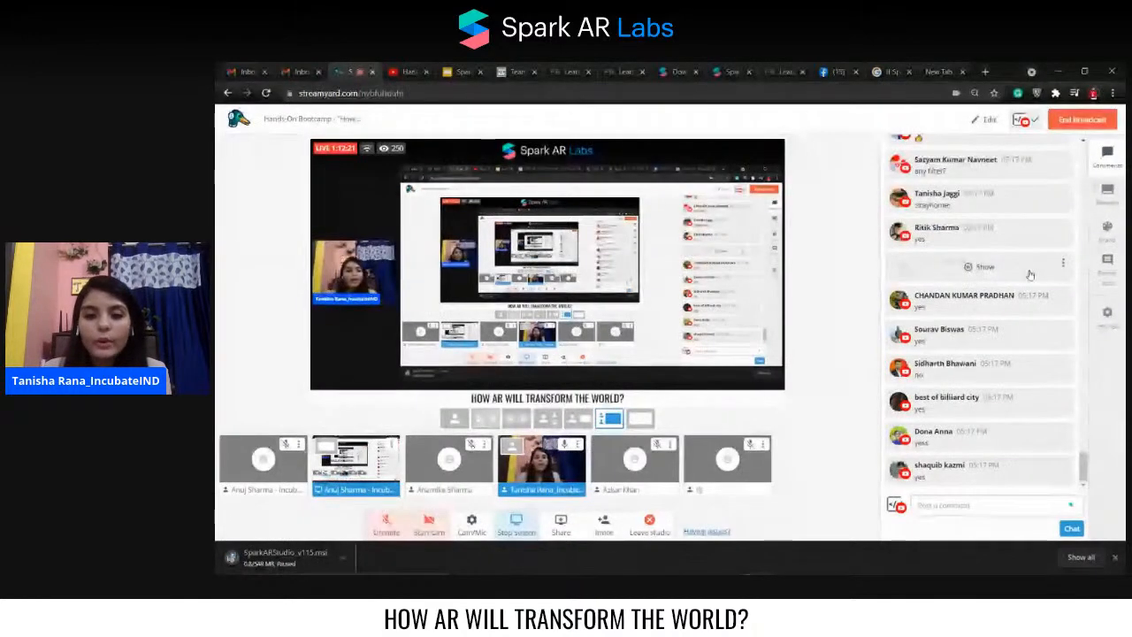
pyautogui.moveTo(1084, 468); pyautogui.dragTo(1085, 435)
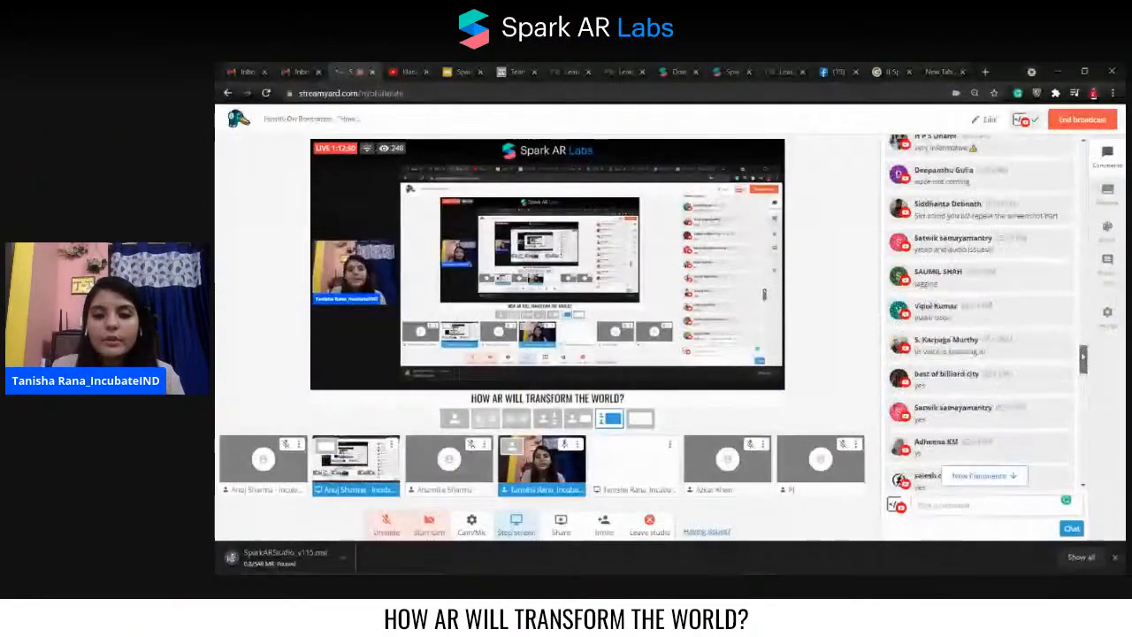
pyautogui.moveTo(1082, 356); pyautogui.dragTo(1082, 353)
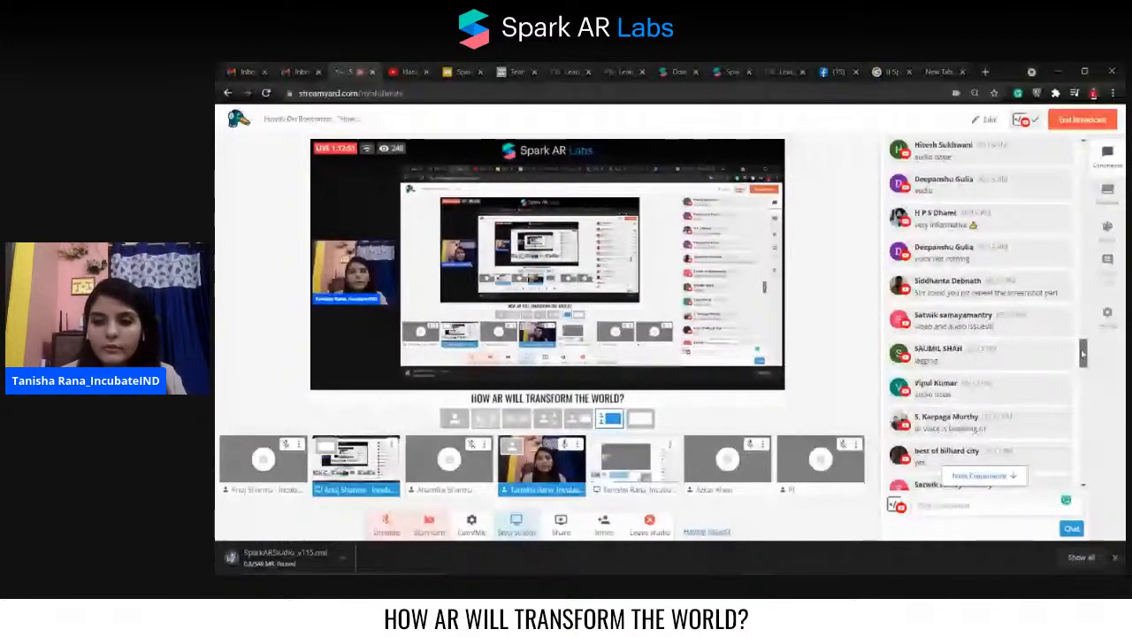
pyautogui.moveTo(1082, 354); pyautogui.dragTo(1083, 342)
# Step: Remove the co-host again with the mic muted, and share the desktop showing Spark AR Studio
pyautogui.click(264, 466)
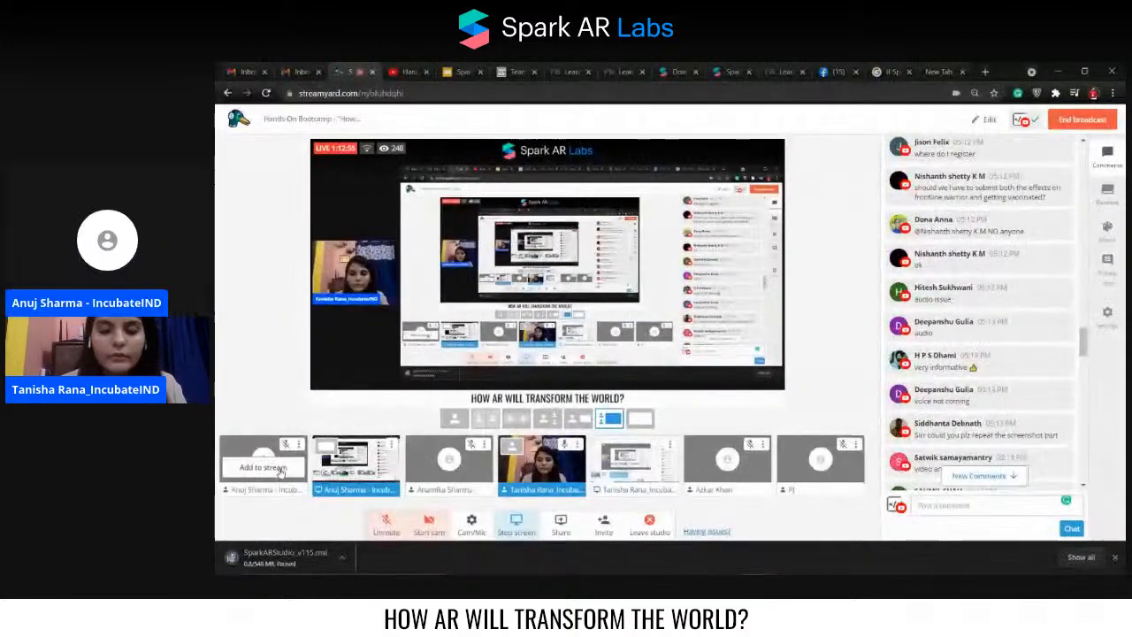
pyautogui.click(382, 526)
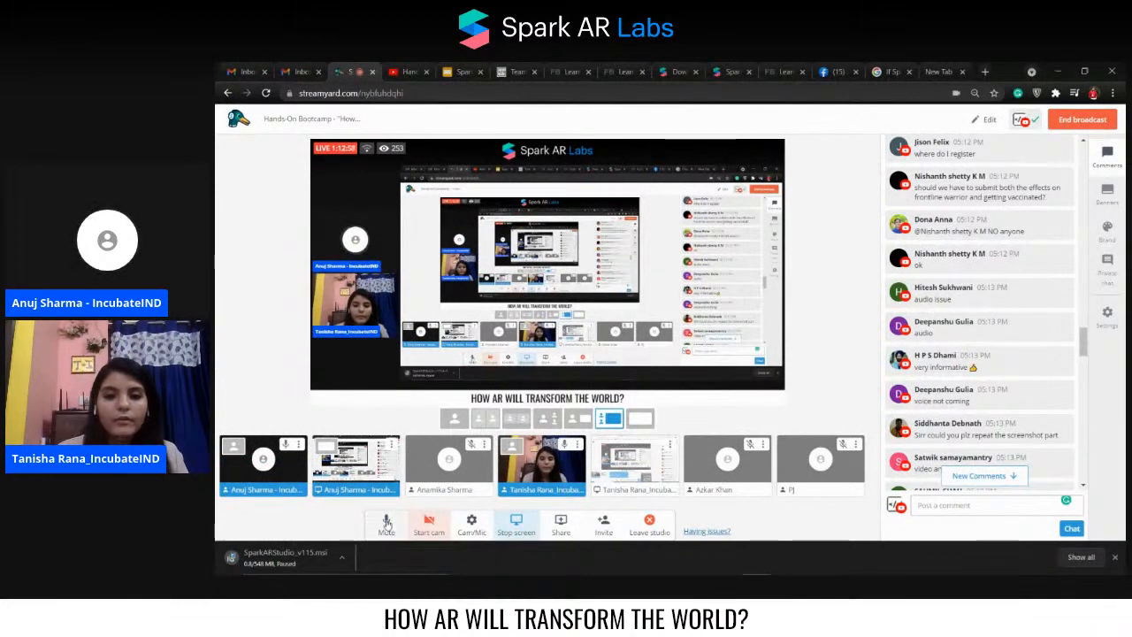
pyautogui.click(386, 524)
pyautogui.click(262, 468)
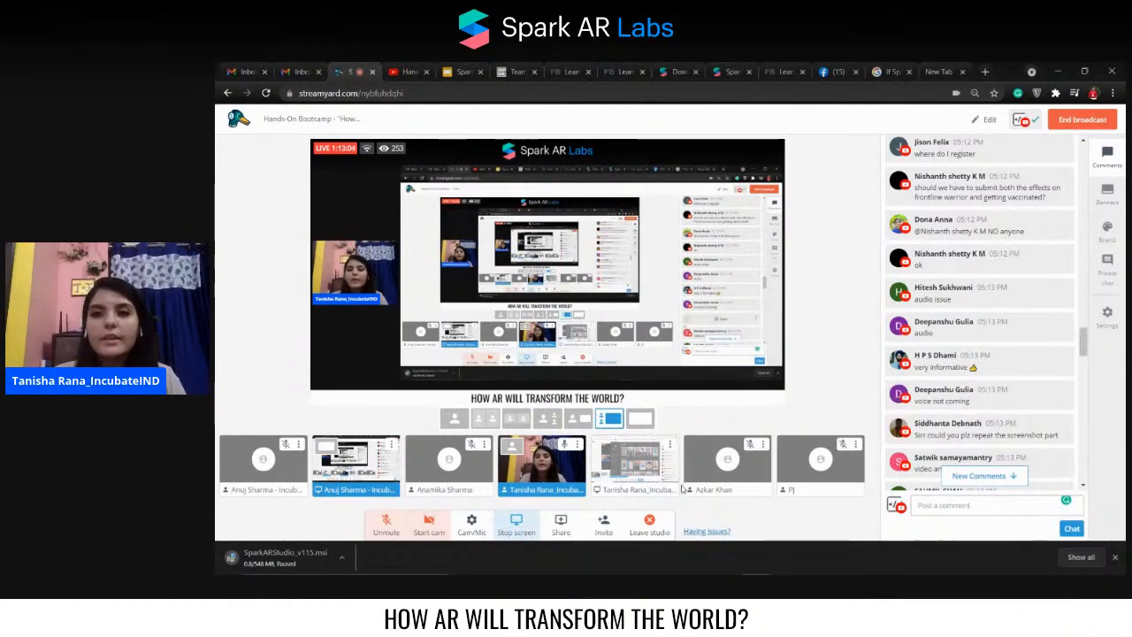
pyautogui.click(635, 461)
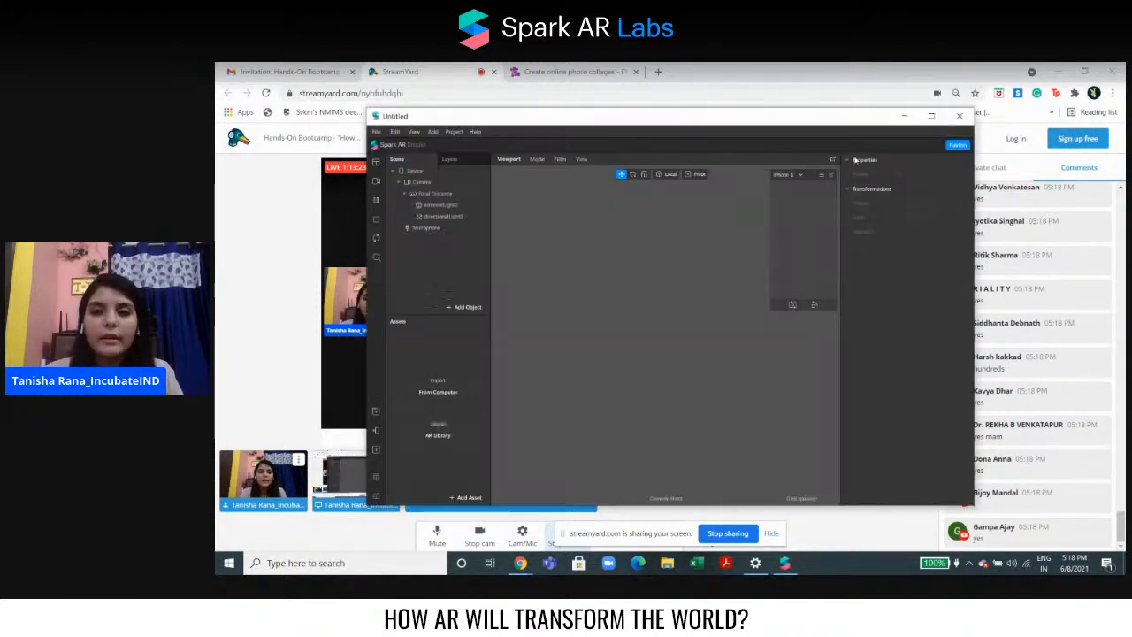
# Step: Maximize the Spark AR Studio window and open the AR Library of free assets
pyautogui.click(928, 118)
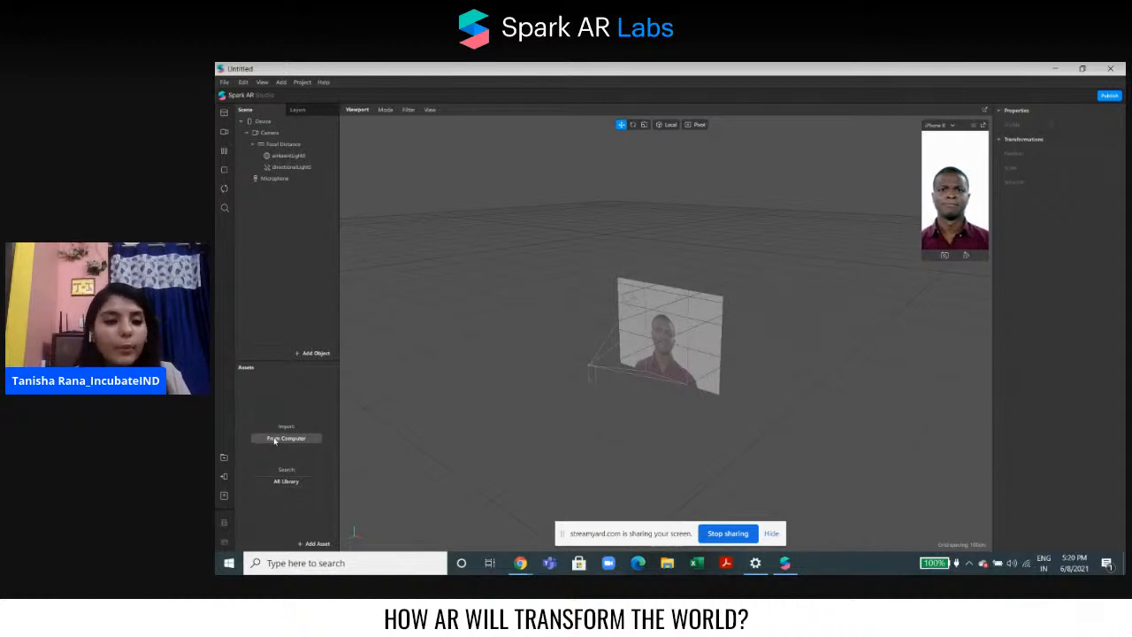
pyautogui.click(276, 483)
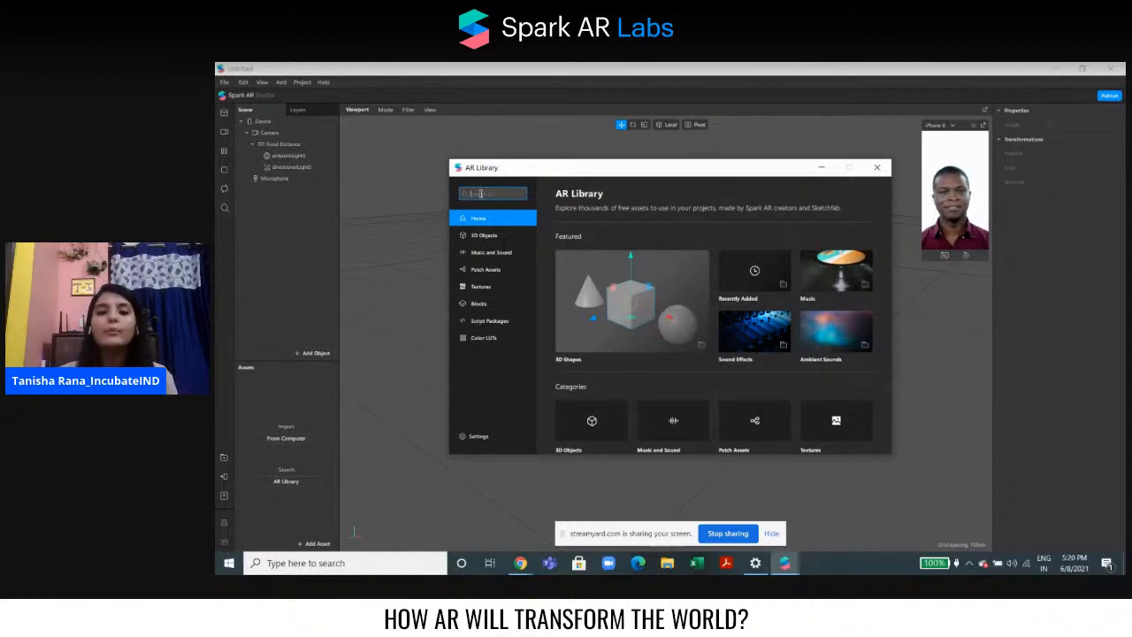
# Step: Close the AR Library window to return to the blank Untitled project
pyautogui.click(874, 167)
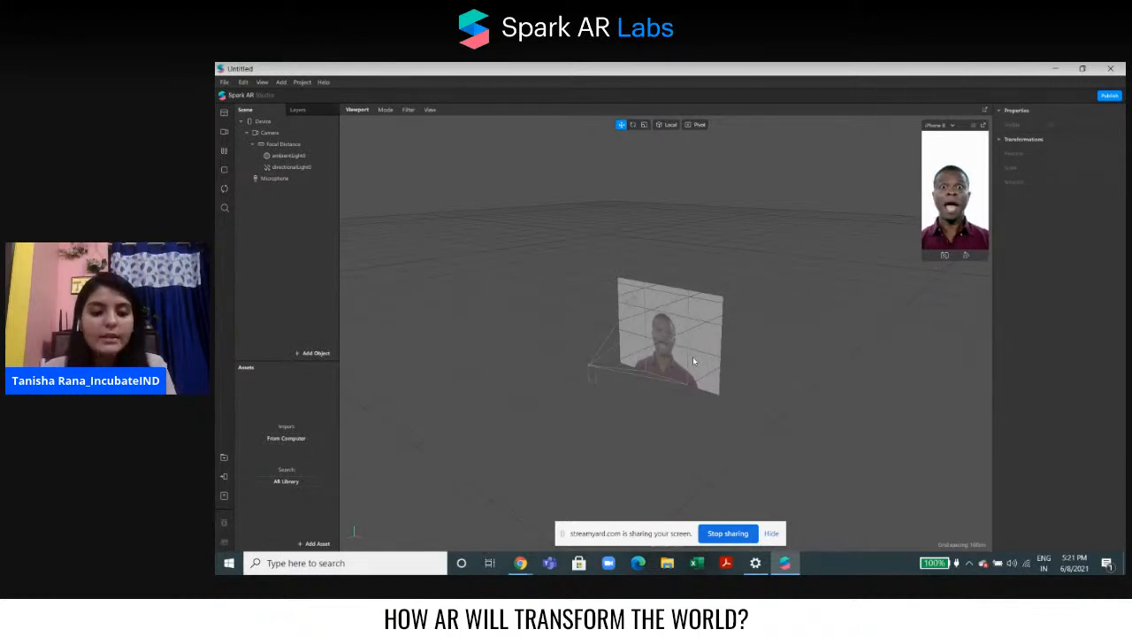
# Step: Zoom in on the camera-feed plane and orbit around it, viewing it from below and the side
pyautogui.scroll(3, 692, 357)
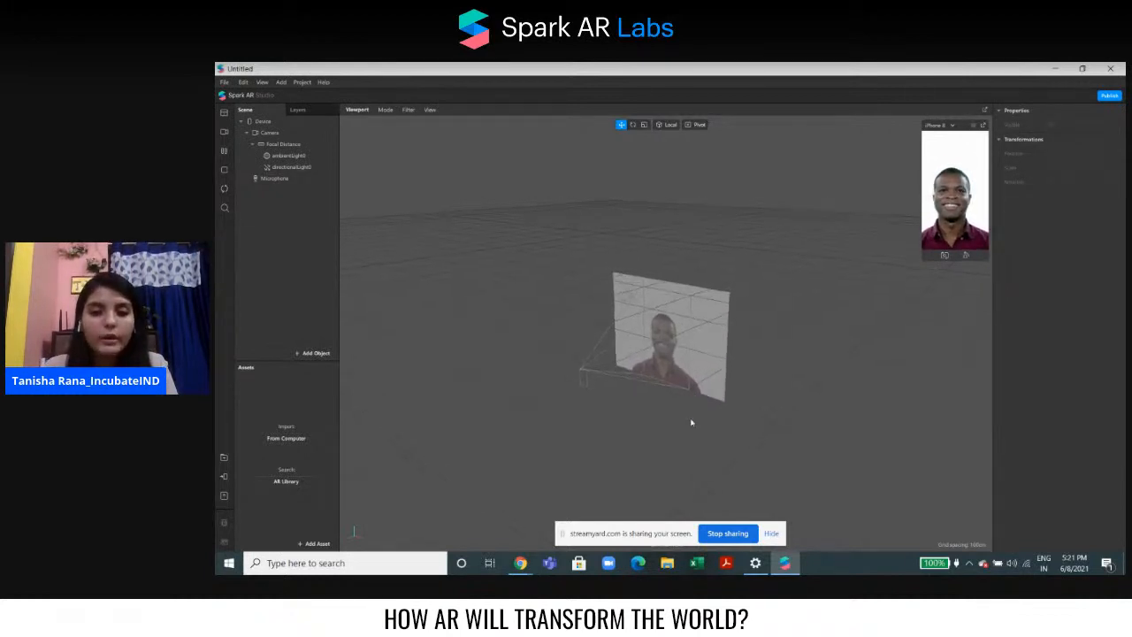
pyautogui.scroll(3, 684, 477)
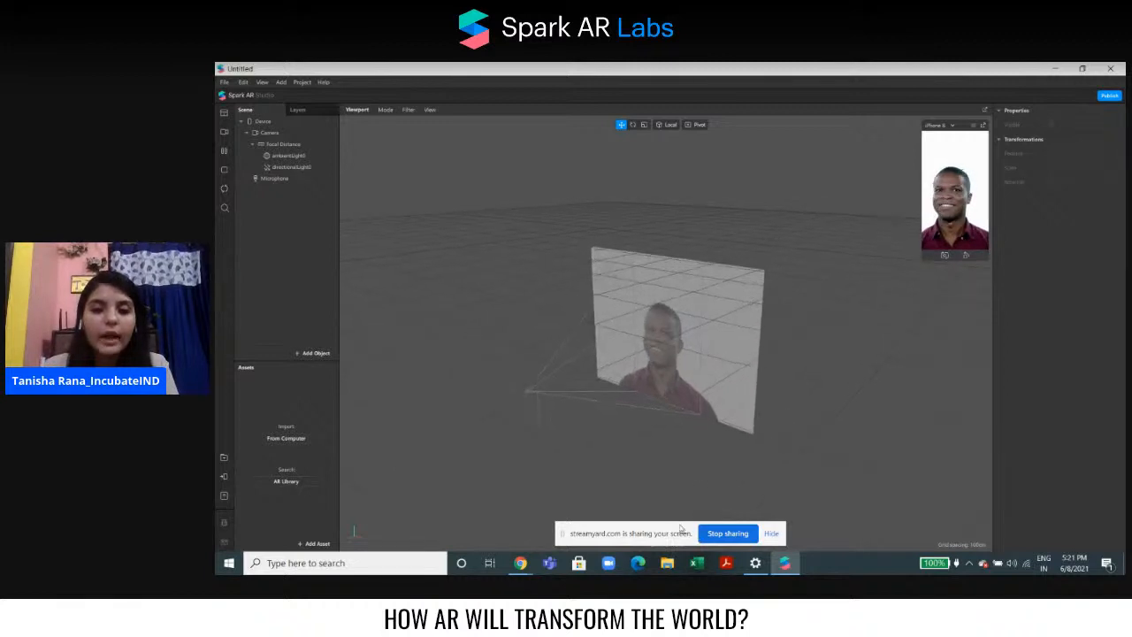
pyautogui.scroll(3, 683, 447)
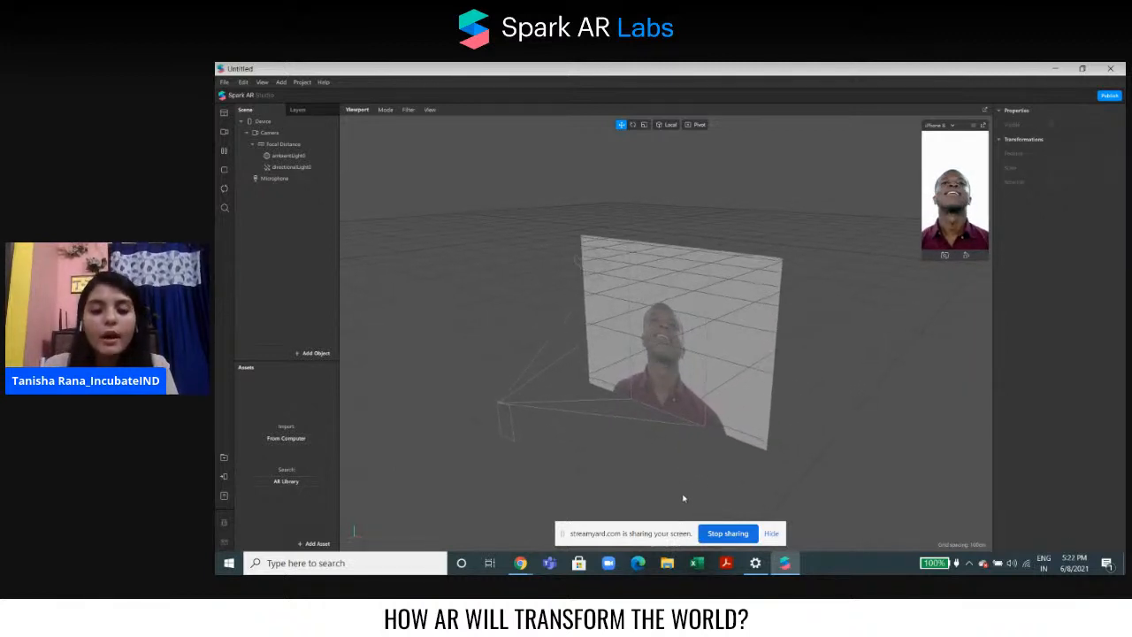
pyautogui.scroll(2, 675, 467)
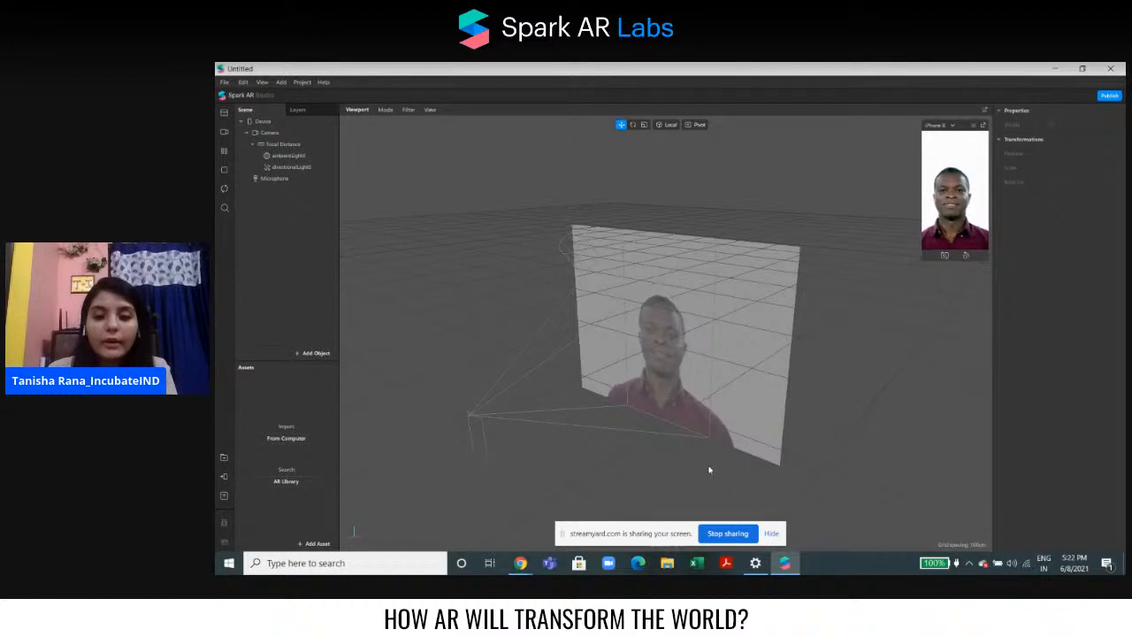
pyautogui.moveTo(710, 468); pyautogui.dragTo(706, 392)
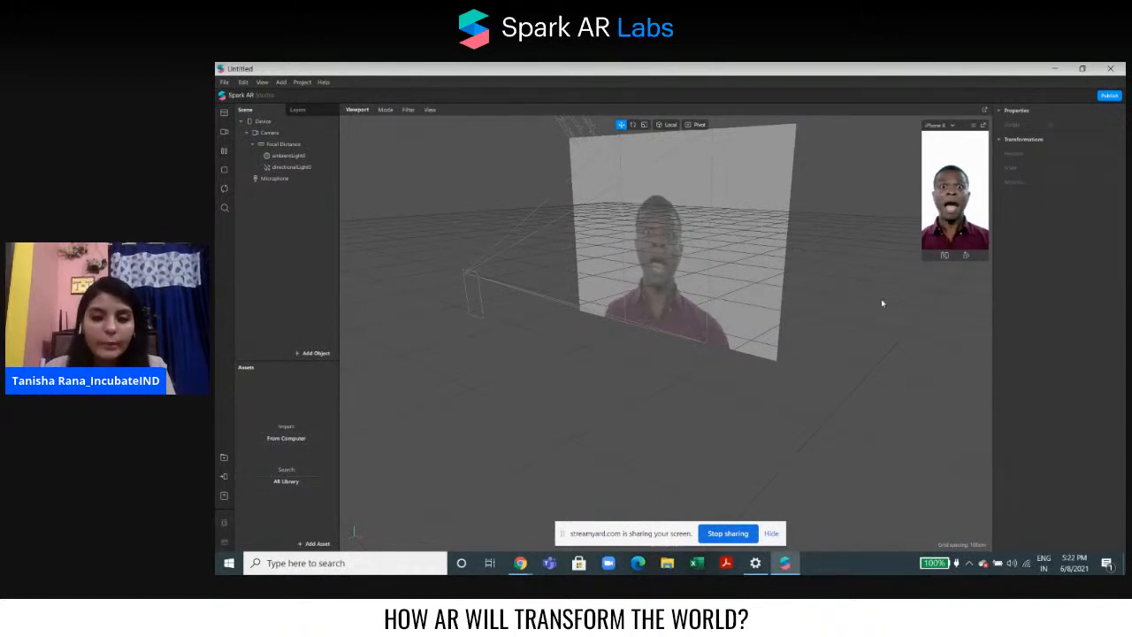
pyautogui.moveTo(752, 281); pyautogui.dragTo(757, 312)
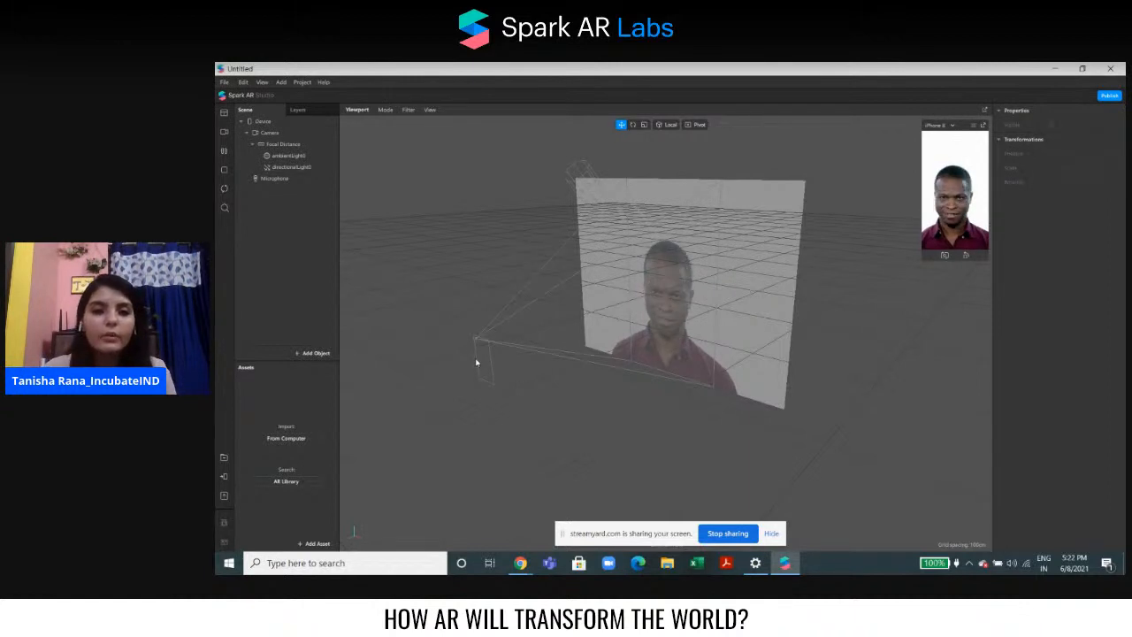
pyautogui.moveTo(704, 414)
pyautogui.mouseDown()
pyautogui.moveTo(742, 379)
pyautogui.moveTo(622, 380)
pyautogui.moveTo(713, 392)
pyautogui.moveTo(699, 395)
pyautogui.mouseUp()
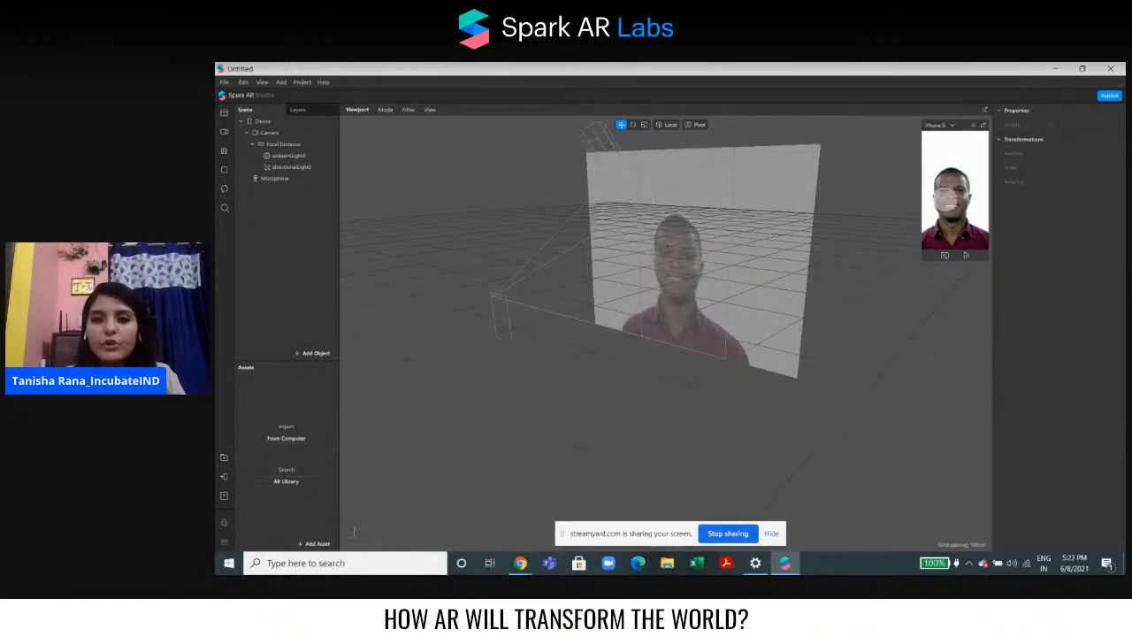
pyautogui.click(223, 133)
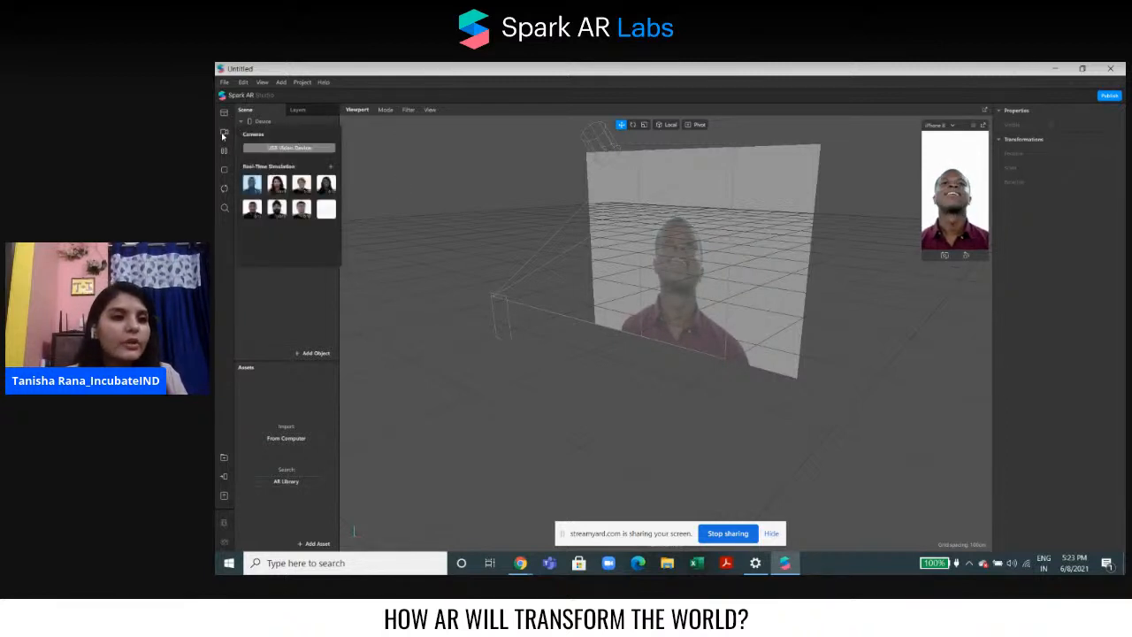
# Step: Switch the simulated preview to the man's face video, then dismiss the camera popup
pyautogui.click(277, 186)
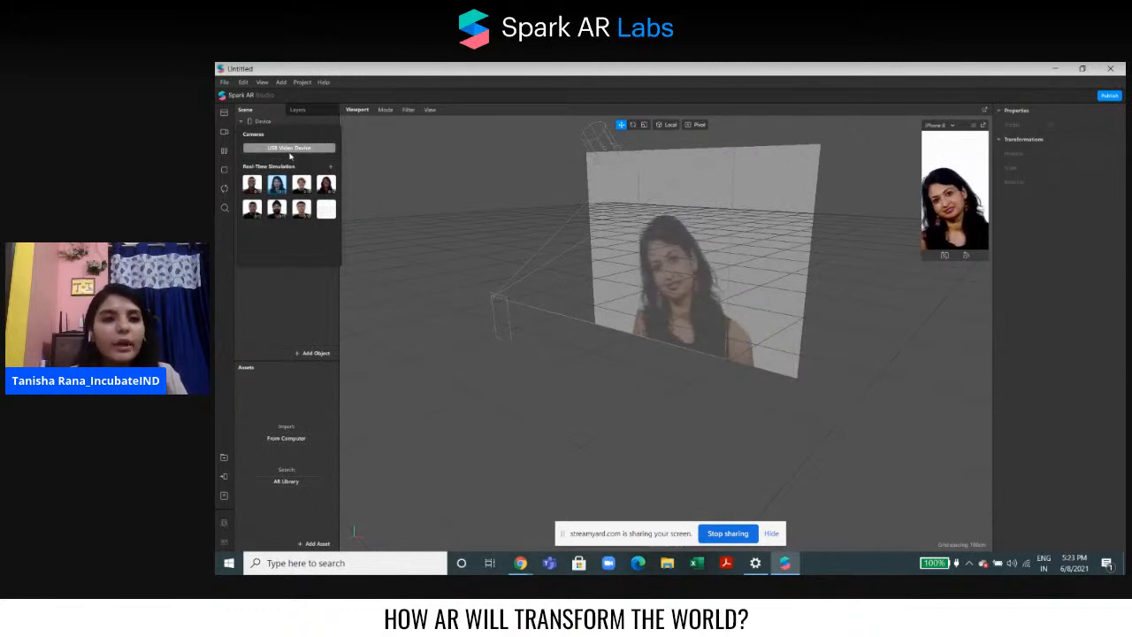
pyautogui.click(253, 184)
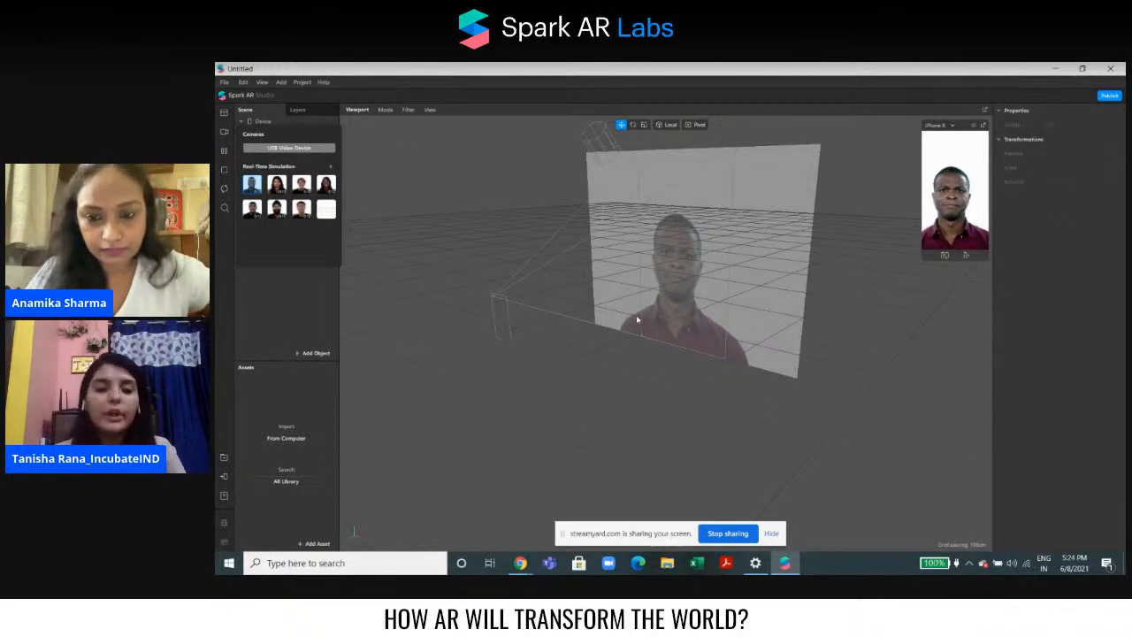
pyautogui.click(226, 132)
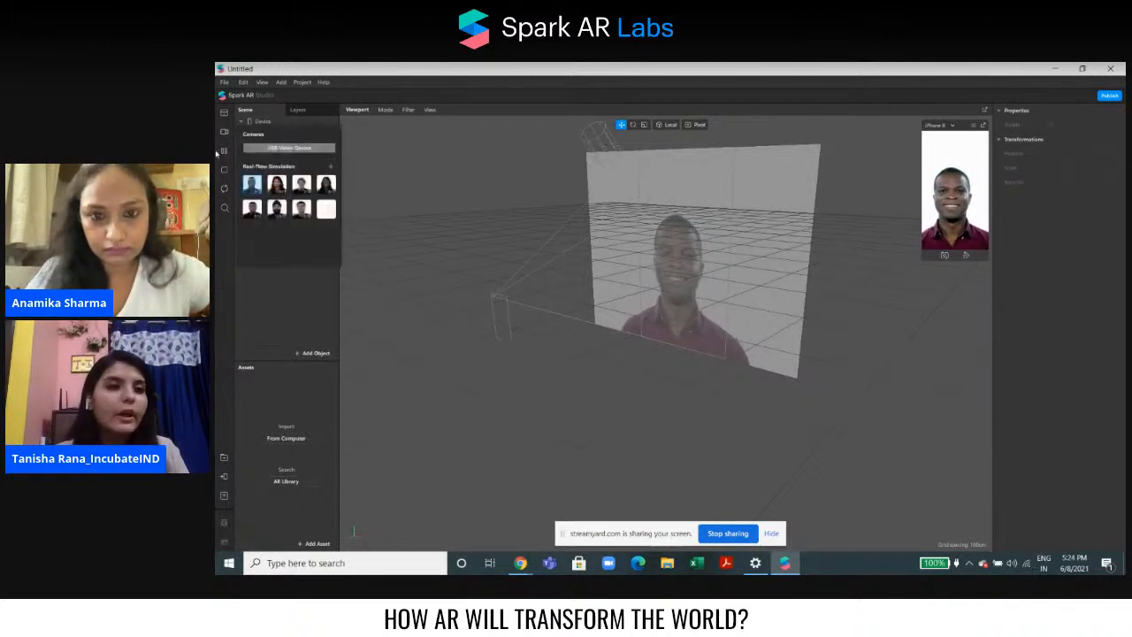
pyautogui.click(430, 174)
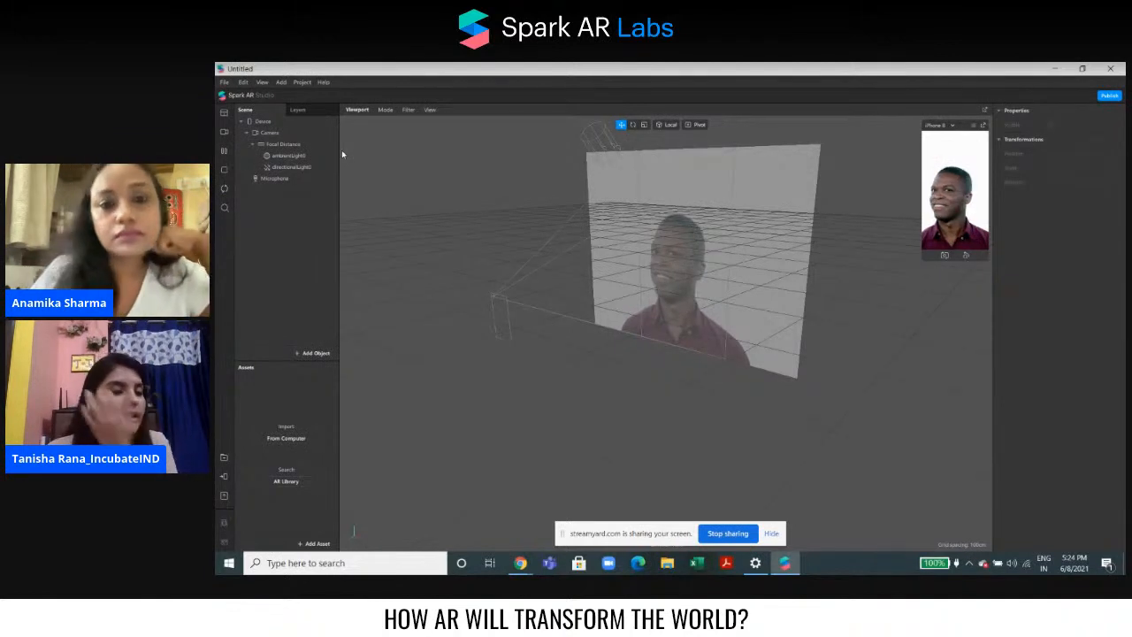
# Step: Insert a Face Mesh, found by searching 'fa', under a new face tracker
pyautogui.click(307, 354)
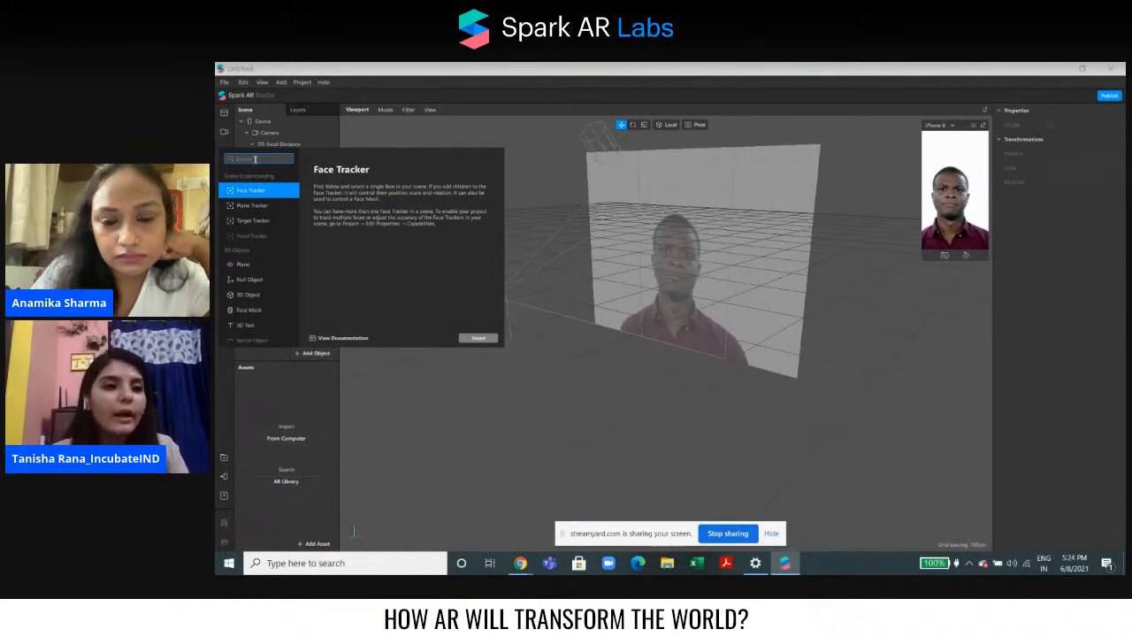
pyautogui.write('face')
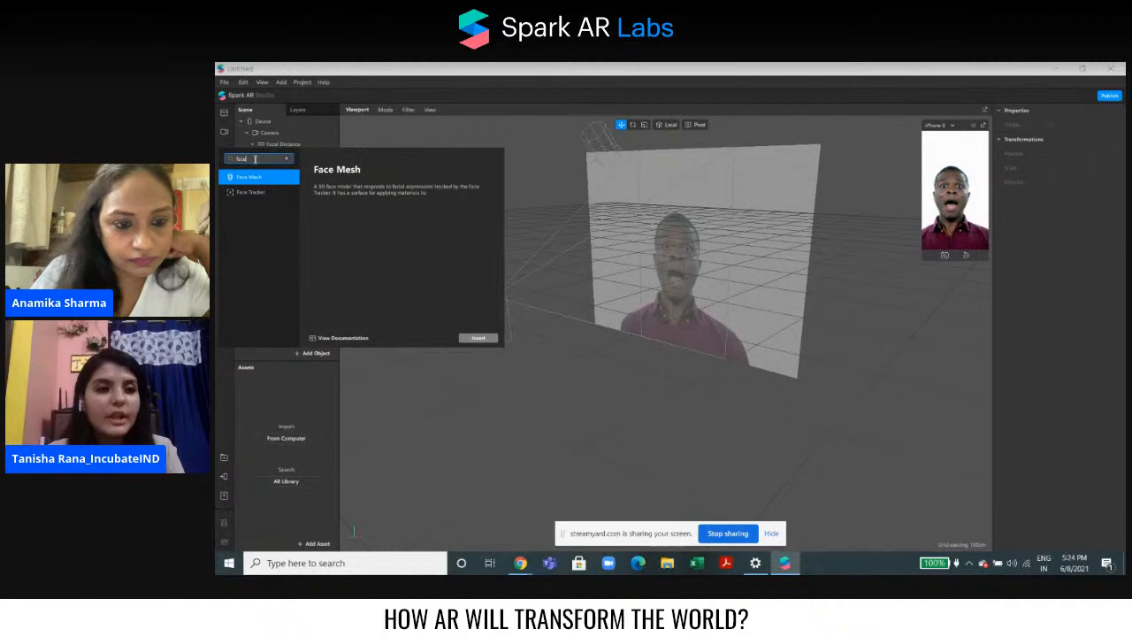
pyautogui.press('Return')
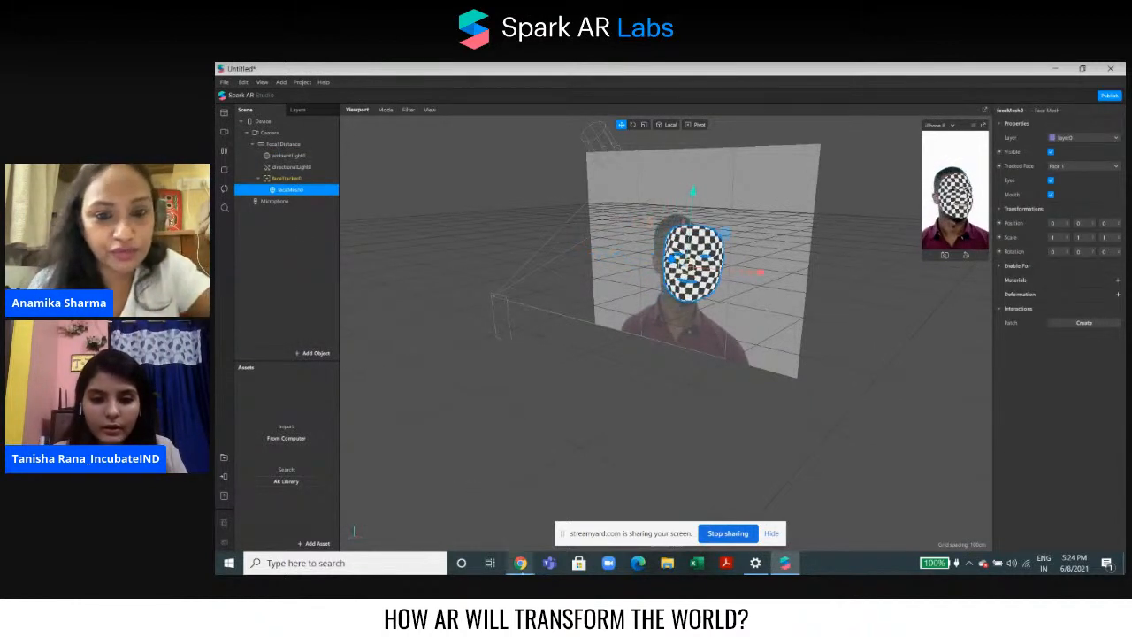
# Step: Bring the StreamYard studio window to the front from the taskbar and scroll through the viewer comments
pyautogui.moveTo(767, 571)
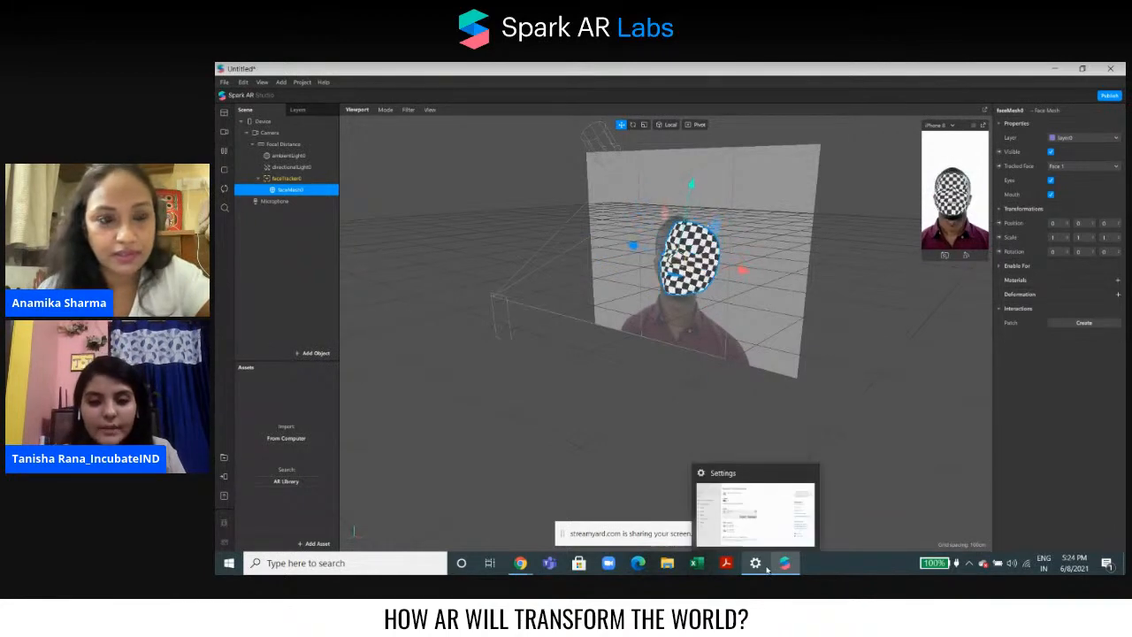
pyautogui.moveTo(520, 562)
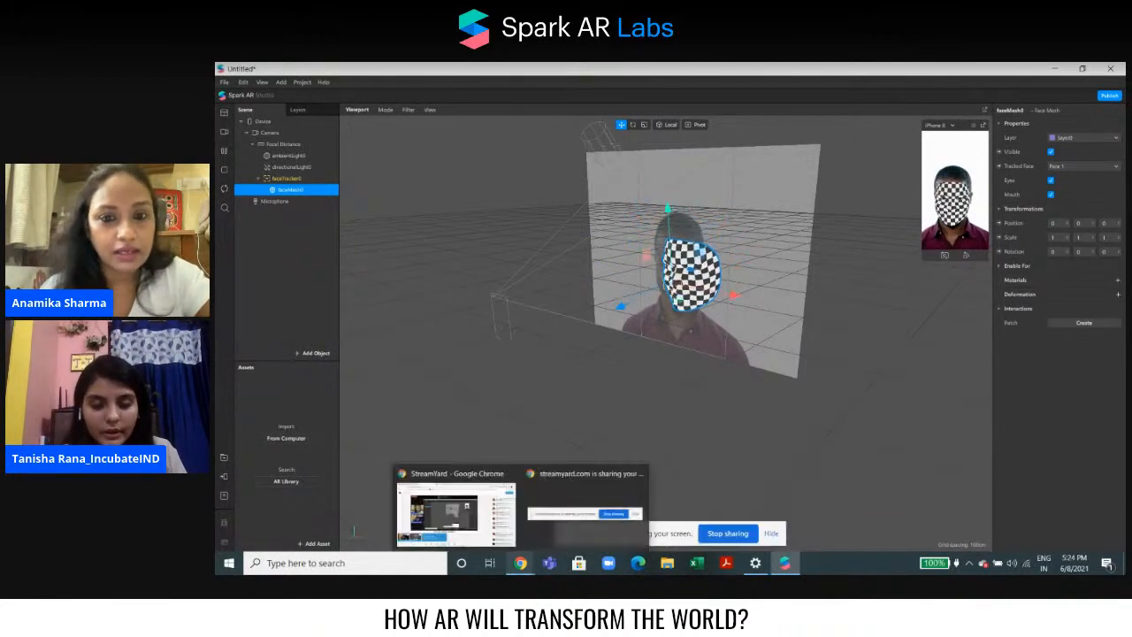
pyautogui.click(482, 528)
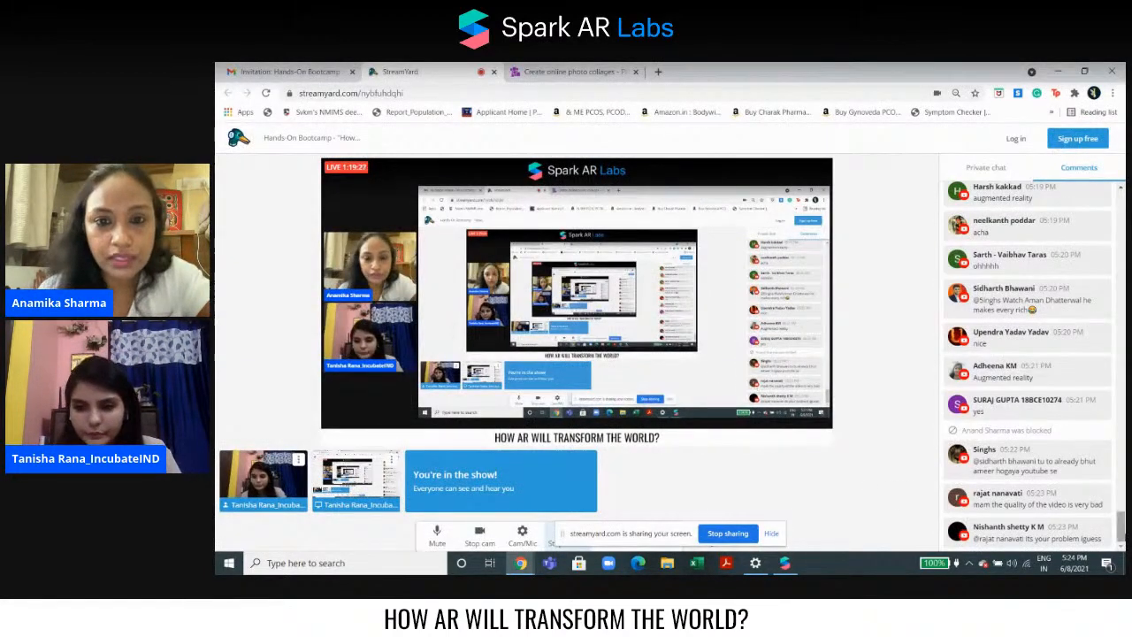
pyautogui.scroll(2, 1026, 353)
pyautogui.scroll(-3, 1025, 367)
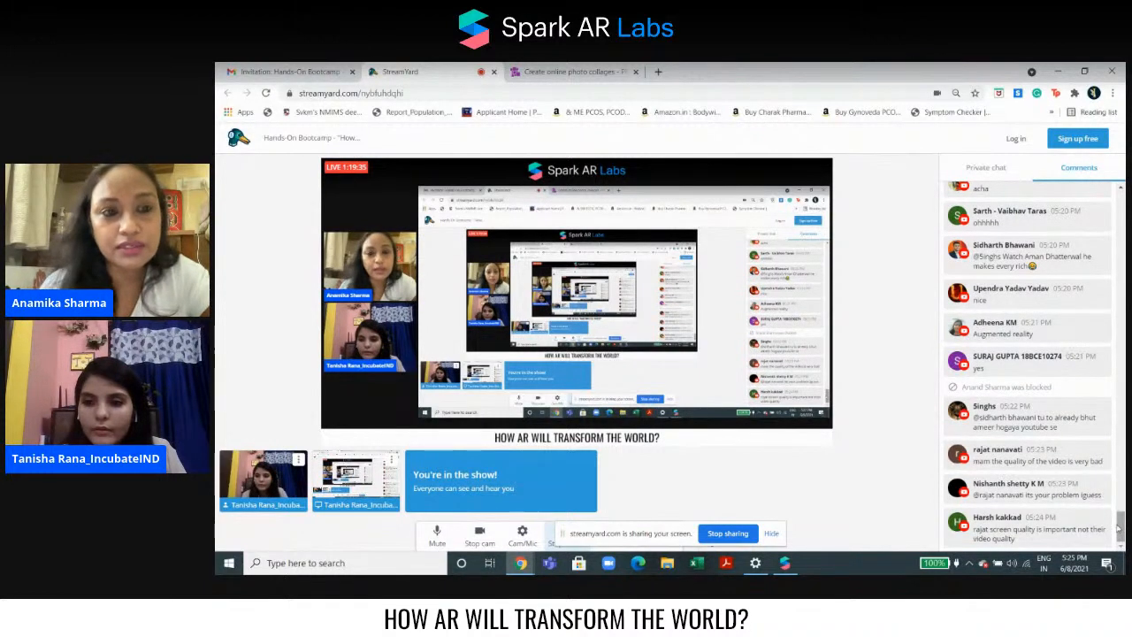
pyautogui.moveTo(1123, 530)
pyautogui.mouseDown()
pyautogui.moveTo(1121, 427)
pyautogui.moveTo(1115, 549)
pyautogui.mouseUp()
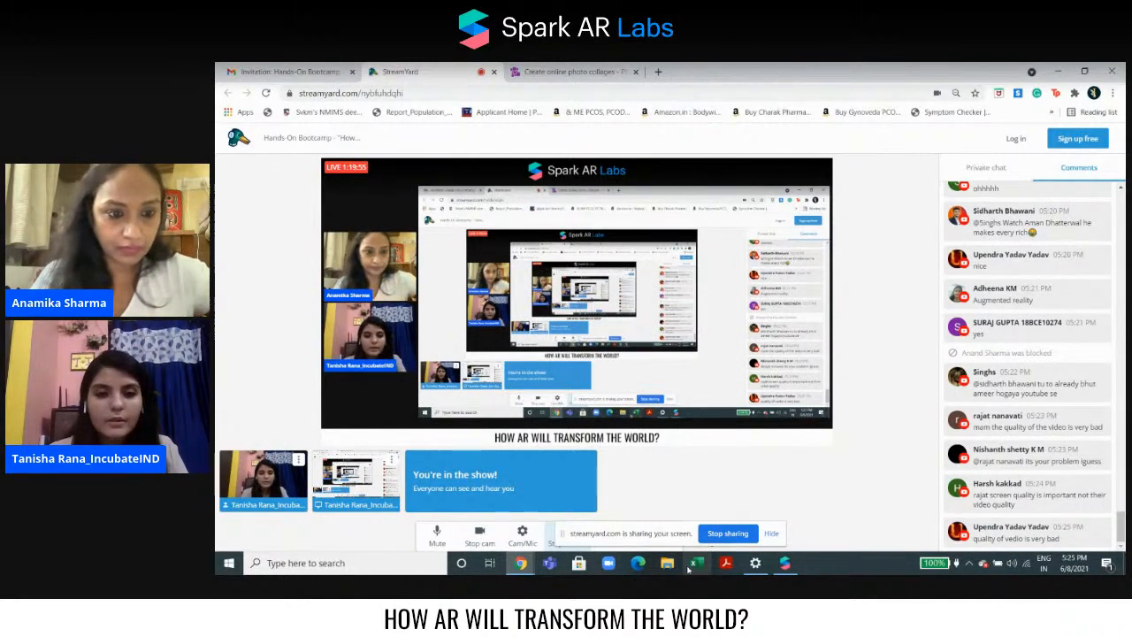
pyautogui.moveTo(775, 559)
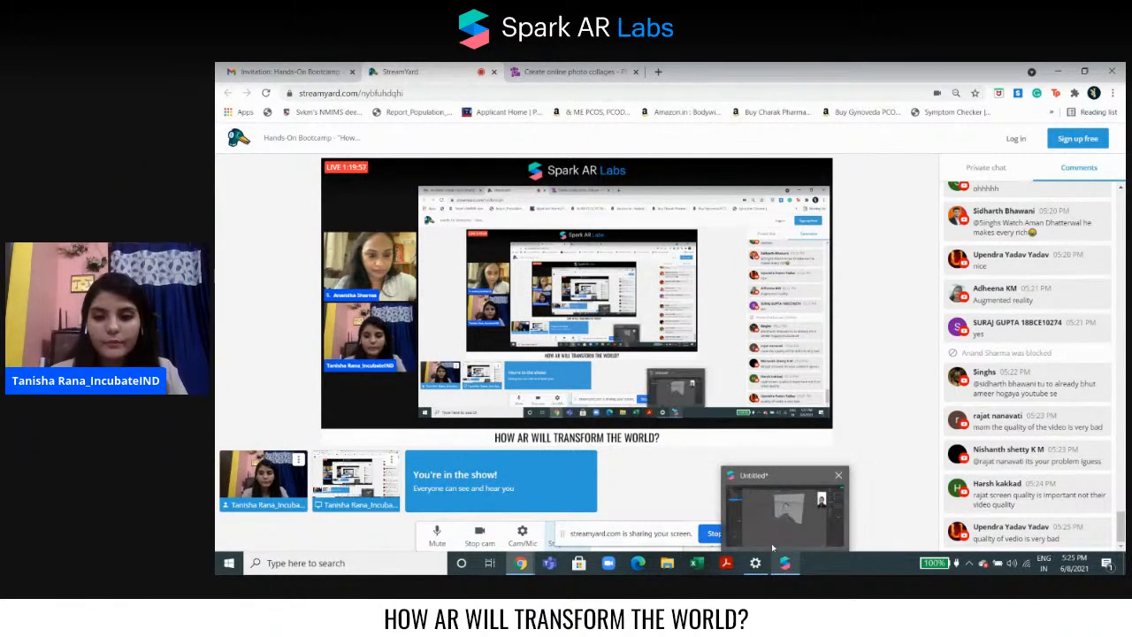
# Step: Back in Spark AR Studio, add a new material0 to the face mesh so the mask turns white
pyautogui.click(769, 534)
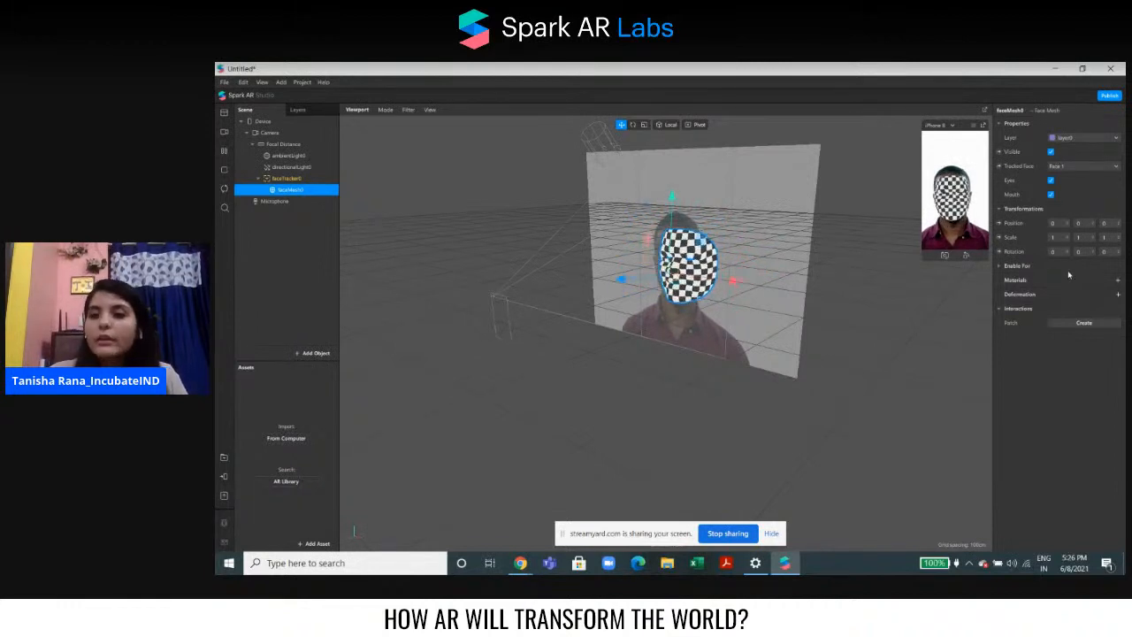
pyautogui.click(1117, 282)
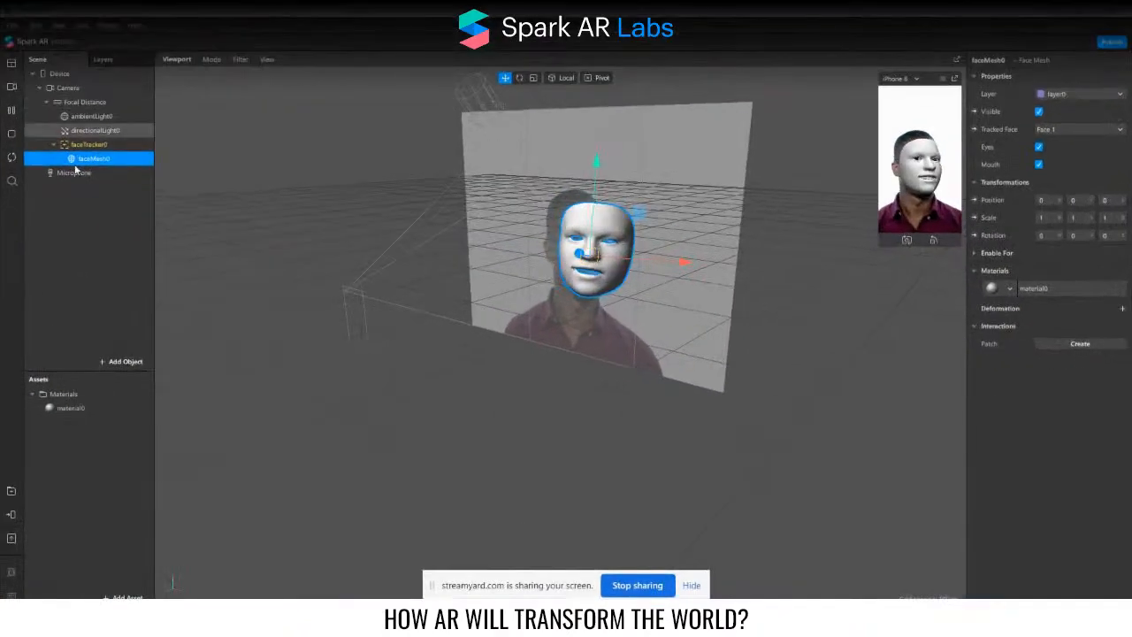
# Step: Rename the material0 asset to 'face mesh material'
pyautogui.click(80, 410)
pyautogui.click(90, 408)
pyautogui.write('face mesh')
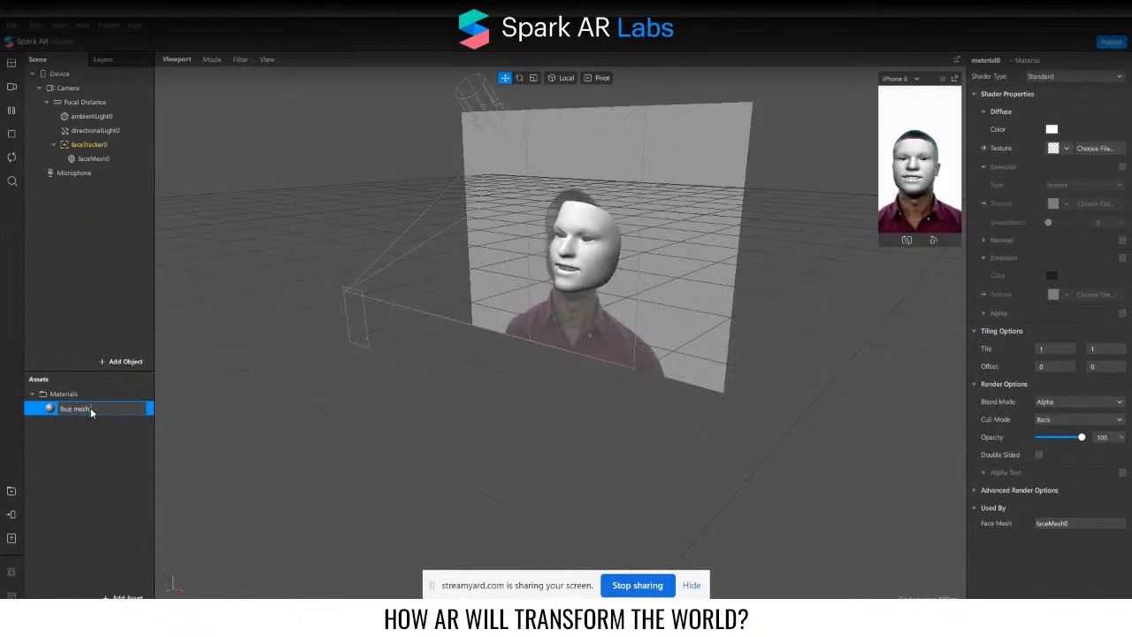
pyautogui.write(' material')
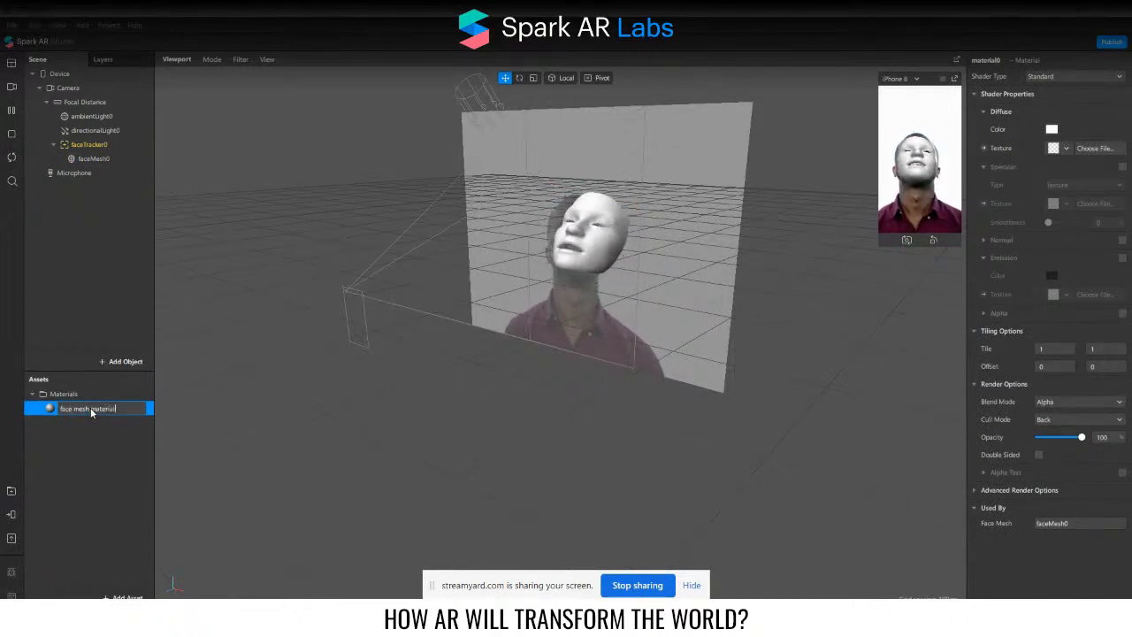
pyautogui.press('Return')
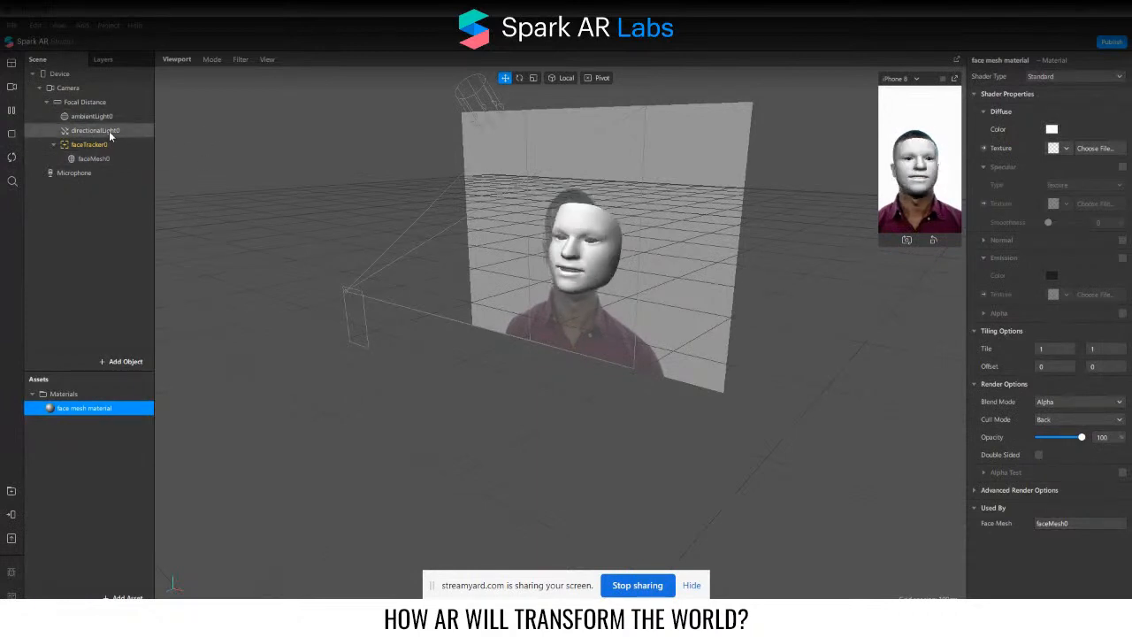
pyautogui.click(122, 362)
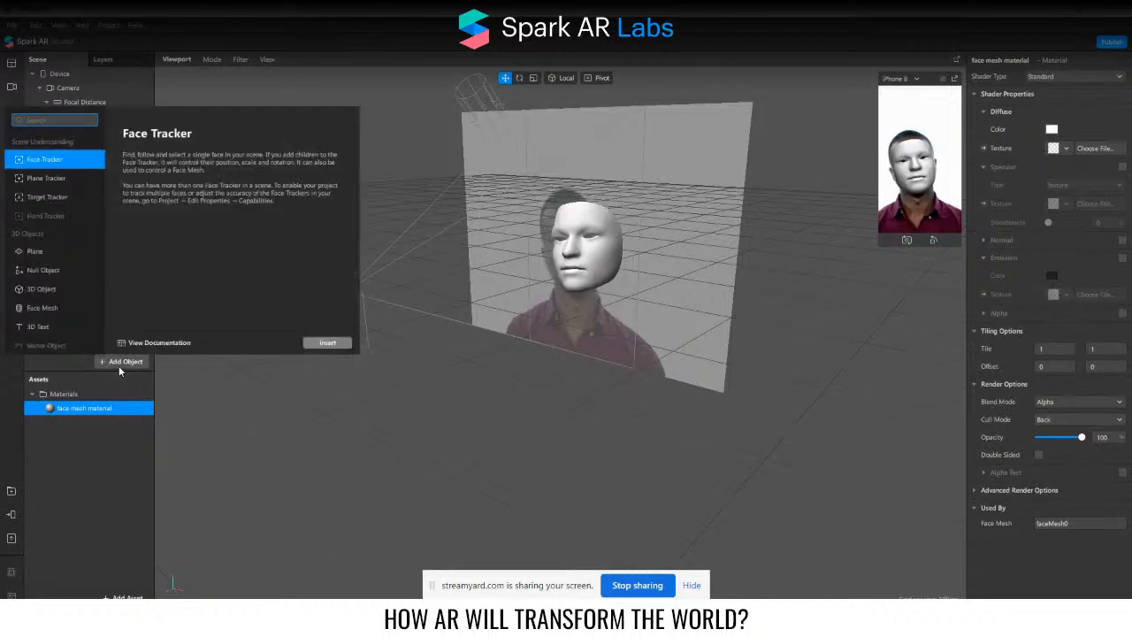
# Step: Insert a rectangle0 on a new canvas from Add > 2D Objects > Rectangle
pyautogui.click(148, 97)
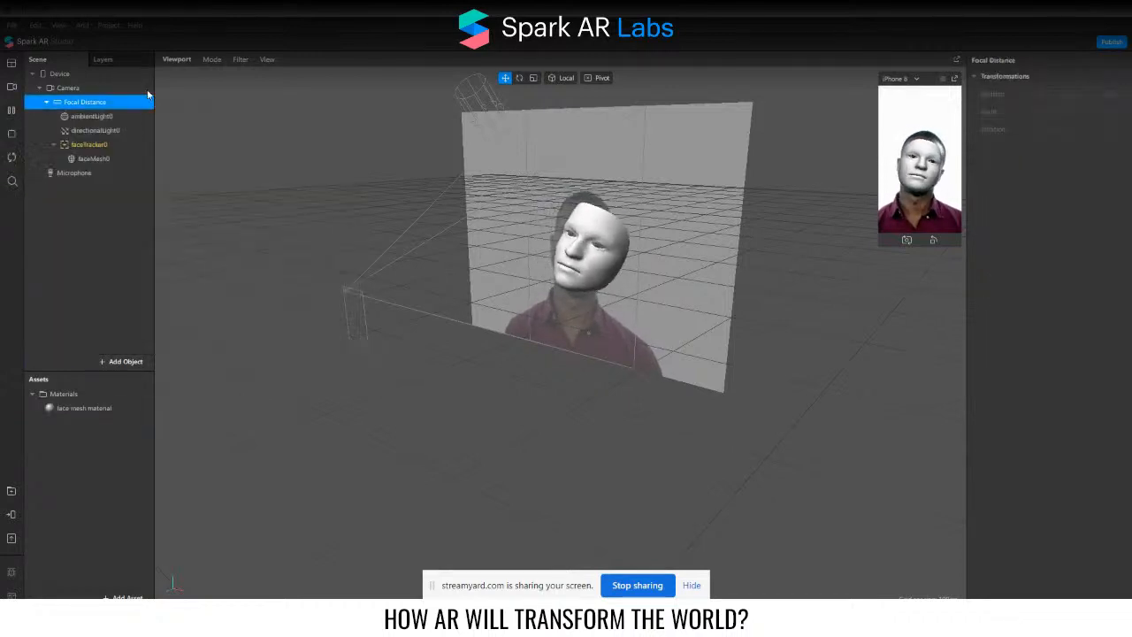
pyautogui.click(83, 26)
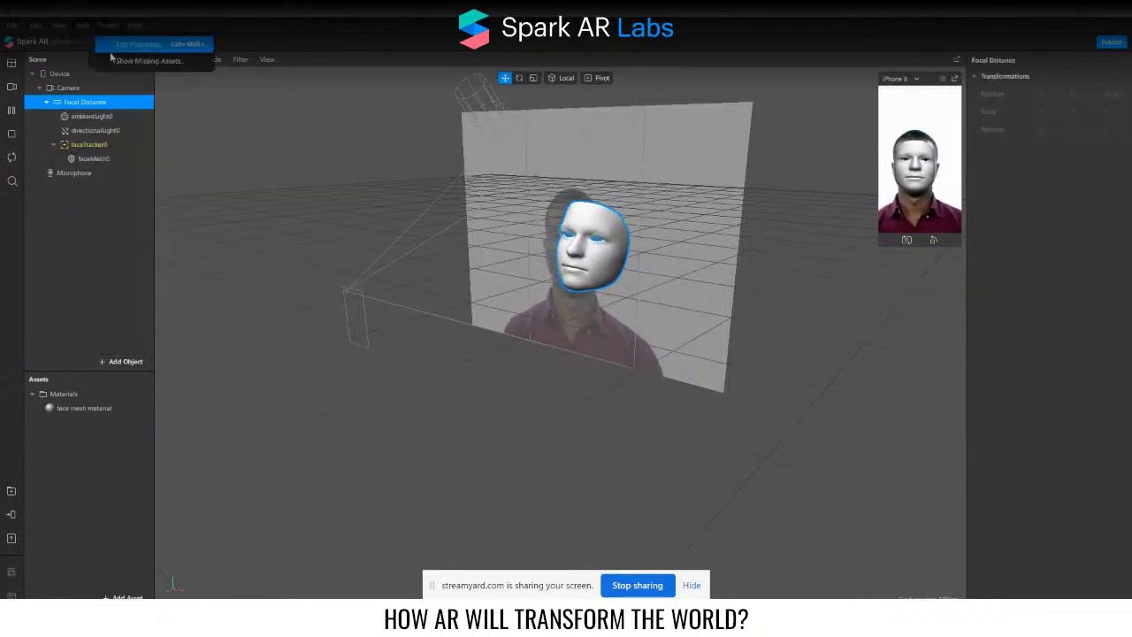
pyautogui.moveTo(99, 84)
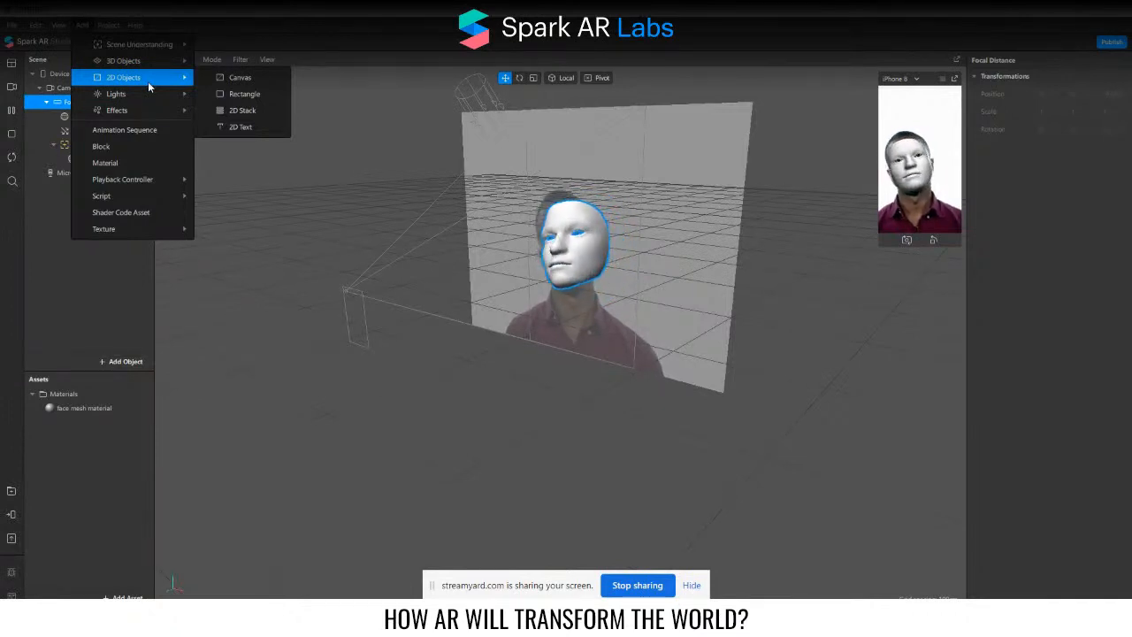
pyautogui.click(221, 97)
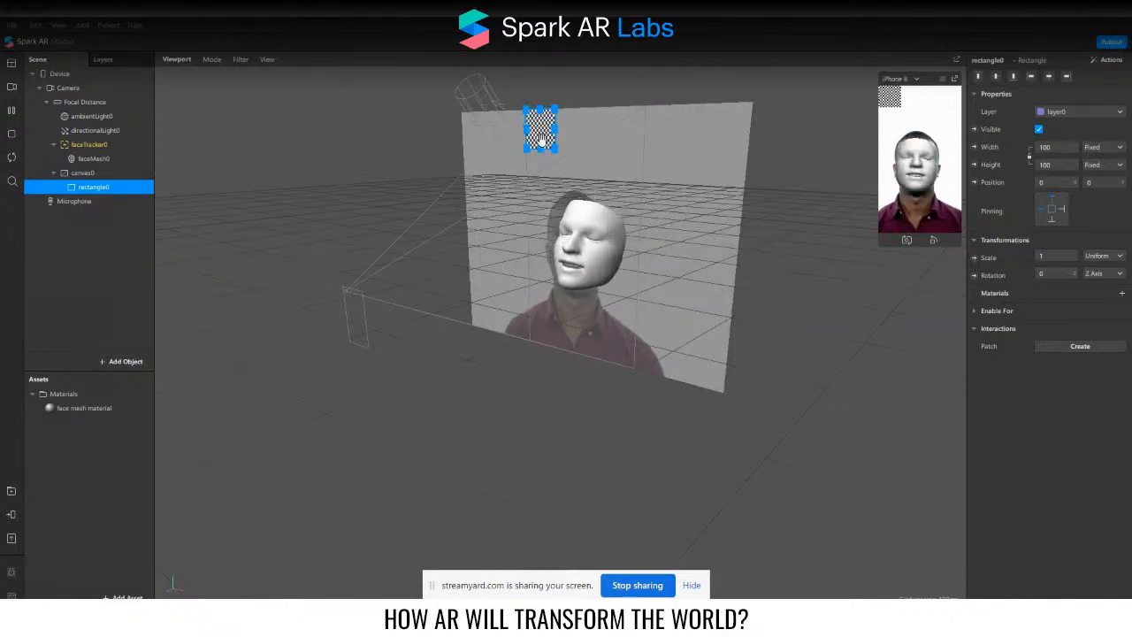
# Step: Move rectangle0 to the bottom (0, 552) and stretch it to 375 by 100
pyautogui.moveTo(543, 139); pyautogui.dragTo(544, 327)
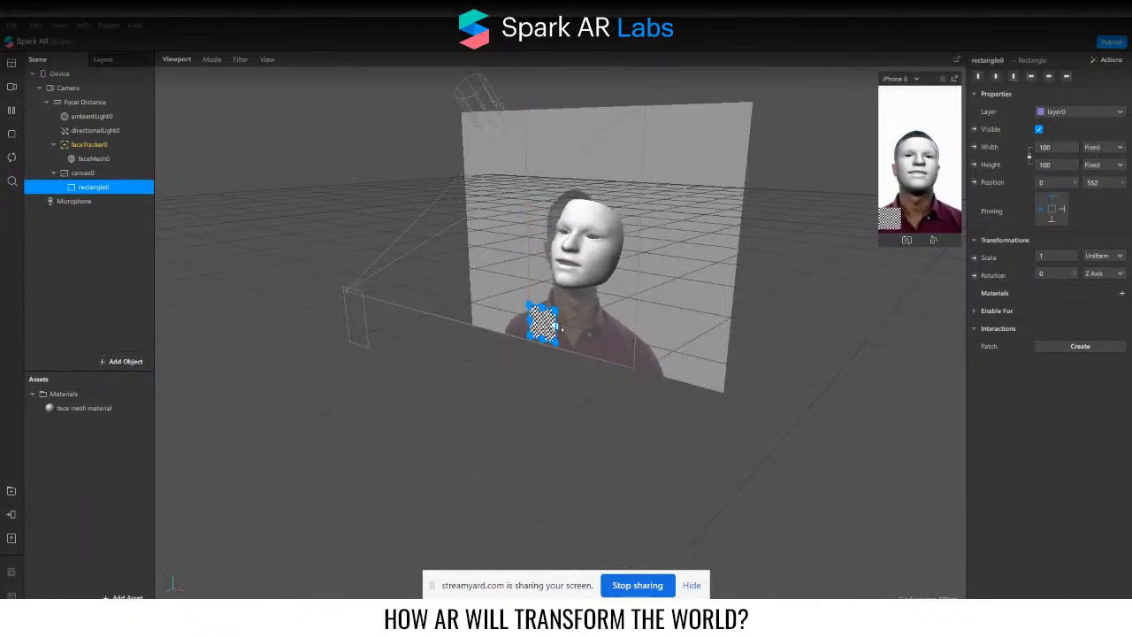
pyautogui.moveTo(557, 343); pyautogui.dragTo(637, 359)
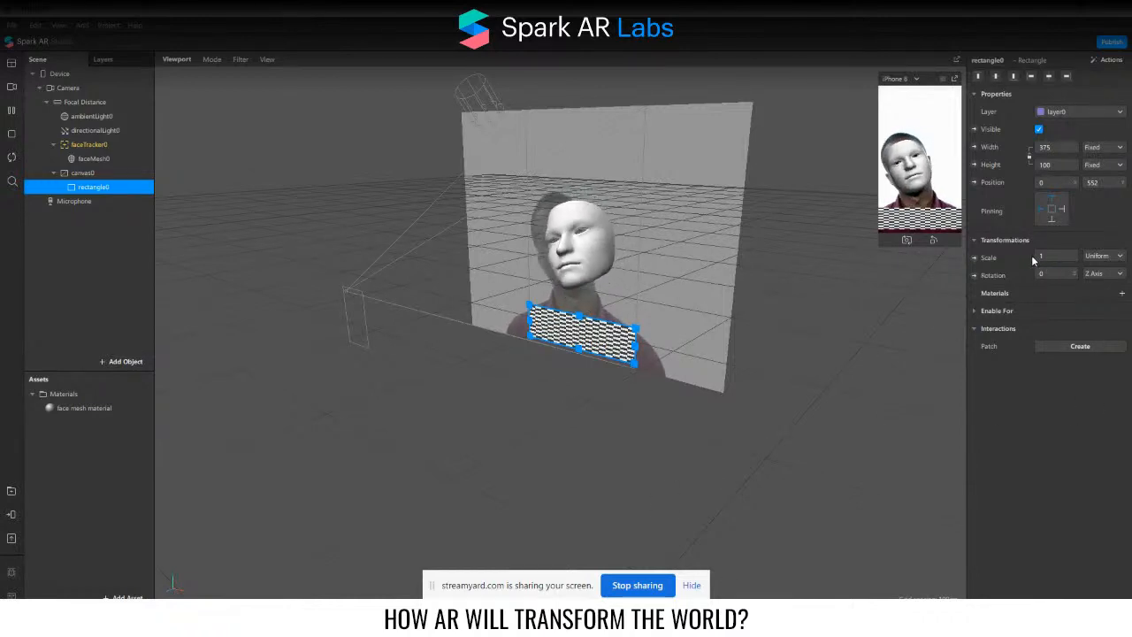
pyautogui.click(1121, 292)
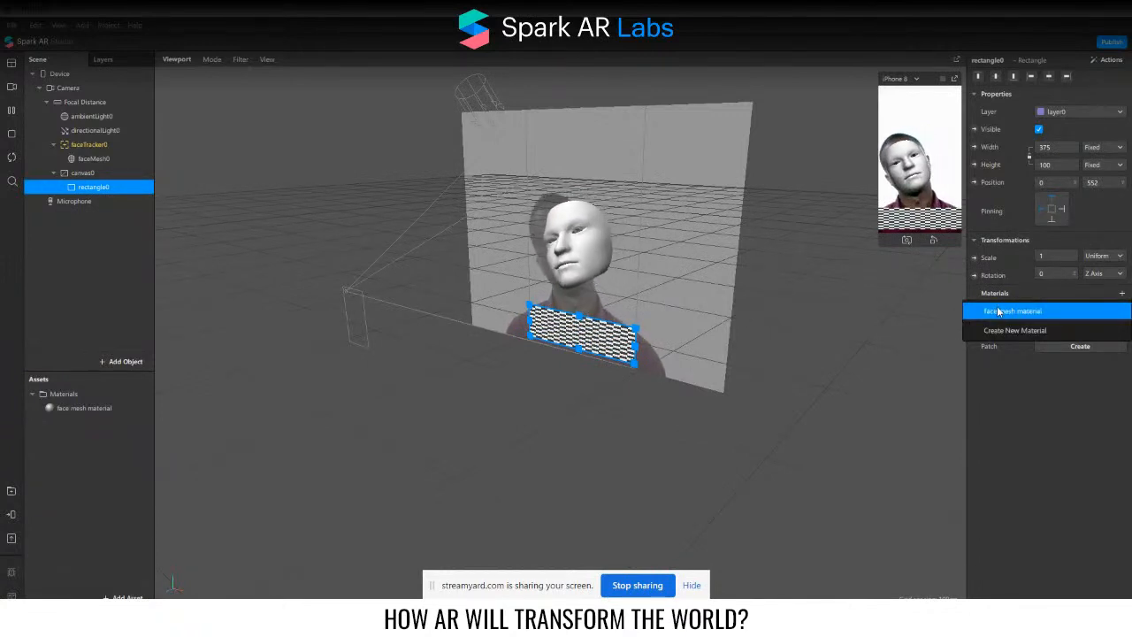
# Step: Give rectangle0 its own new material named 'rectangle material'
pyautogui.click(1056, 330)
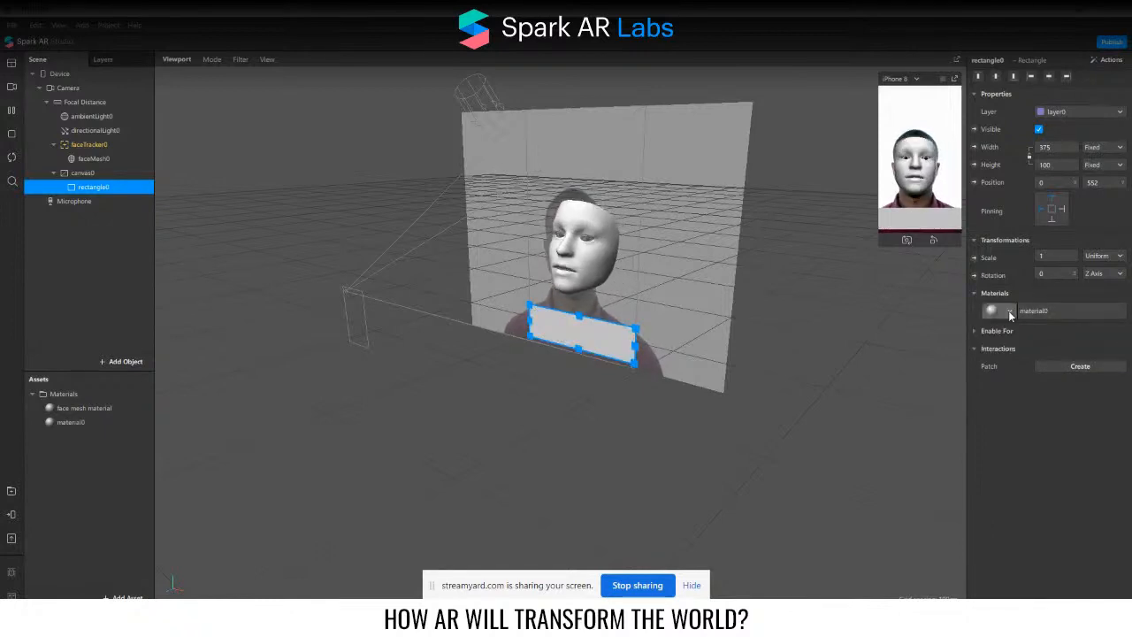
pyautogui.doubleClick(86, 422)
pyautogui.write('re')
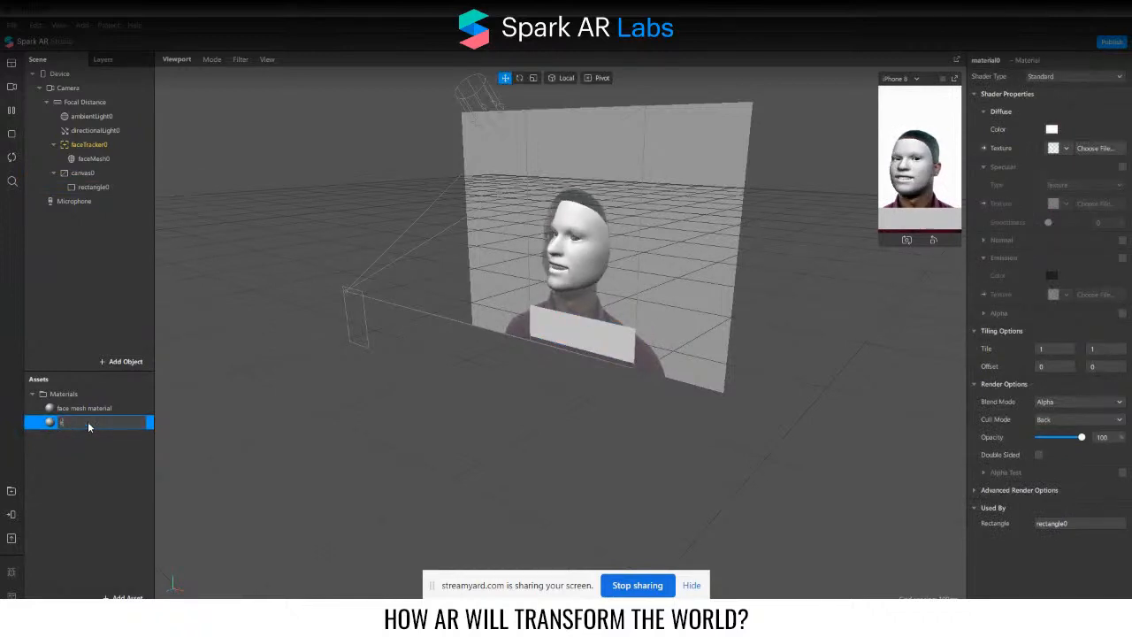
pyautogui.write('ctangl')
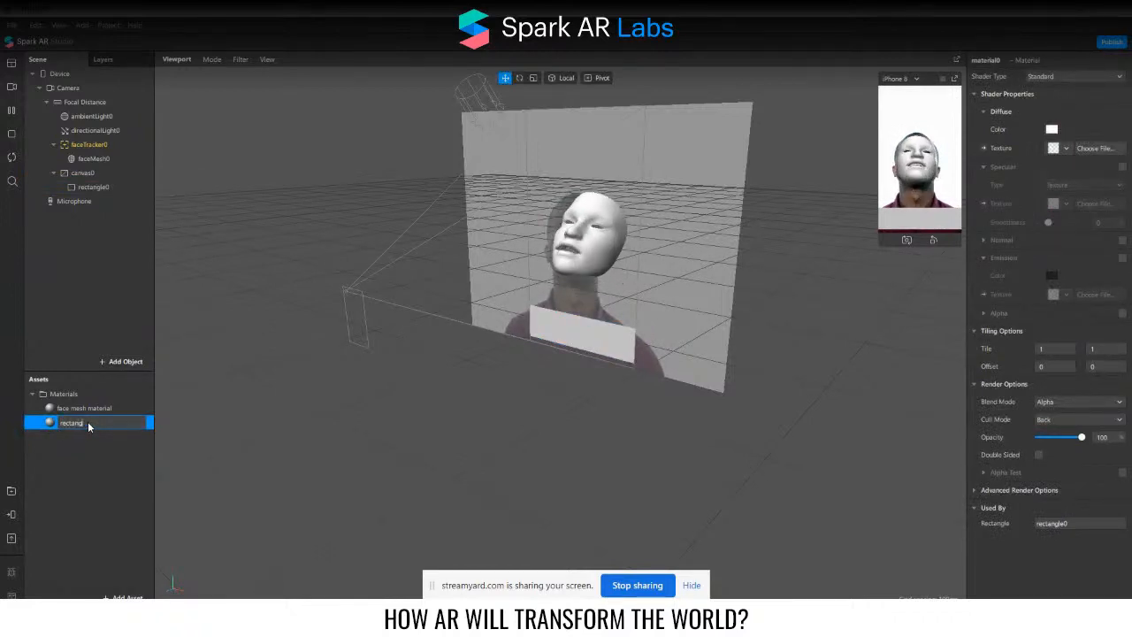
pyautogui.write('e mate')
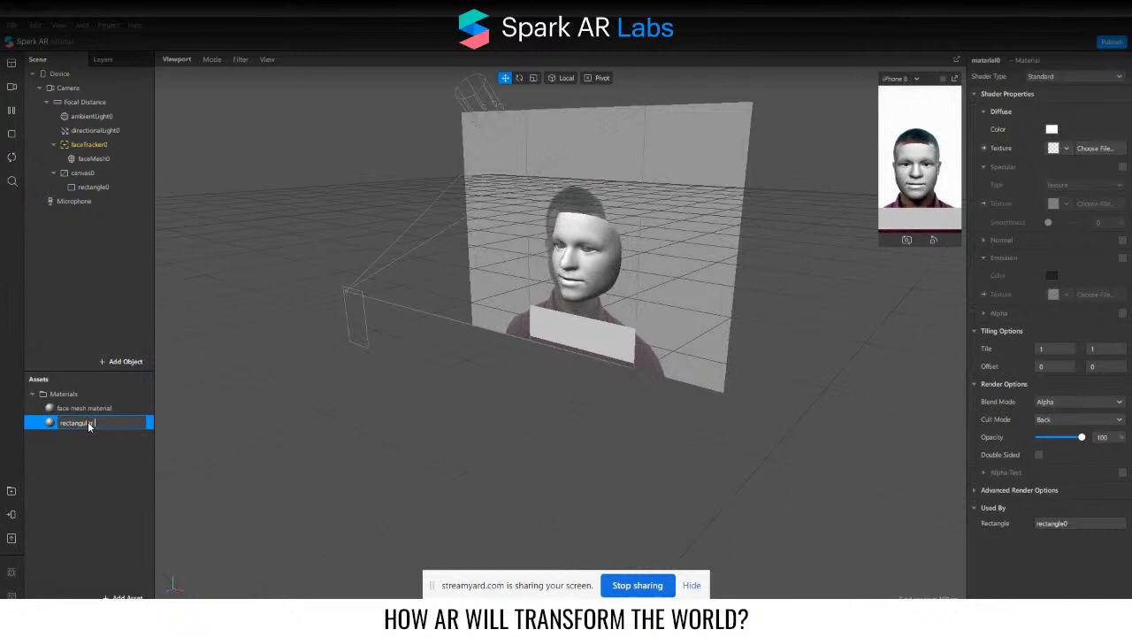
pyautogui.write('rial')
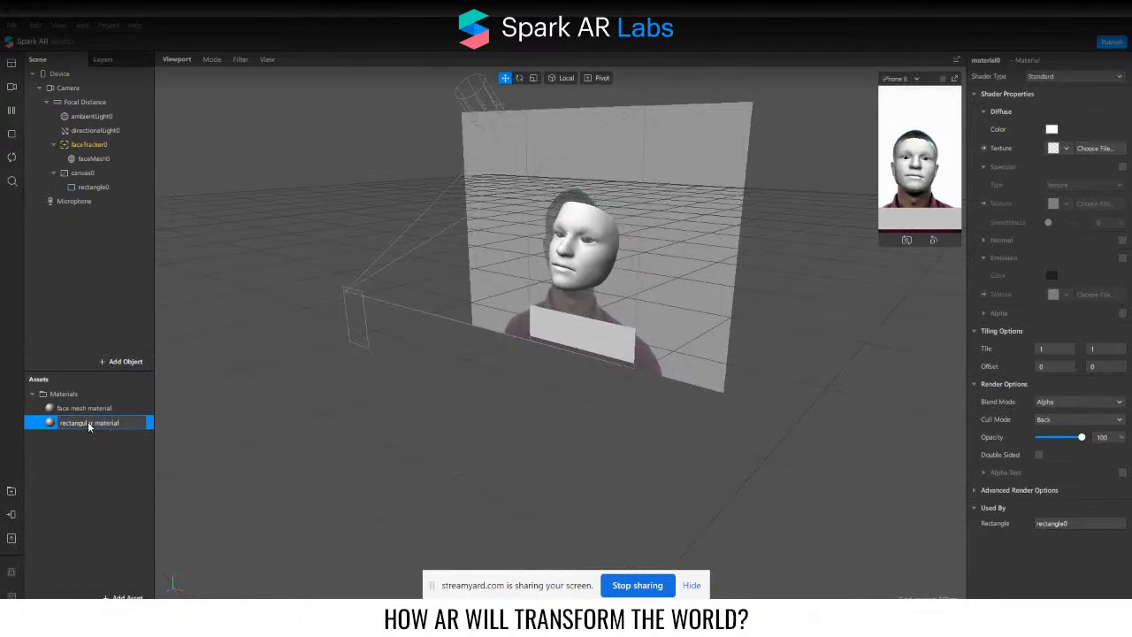
pyautogui.press('Return')
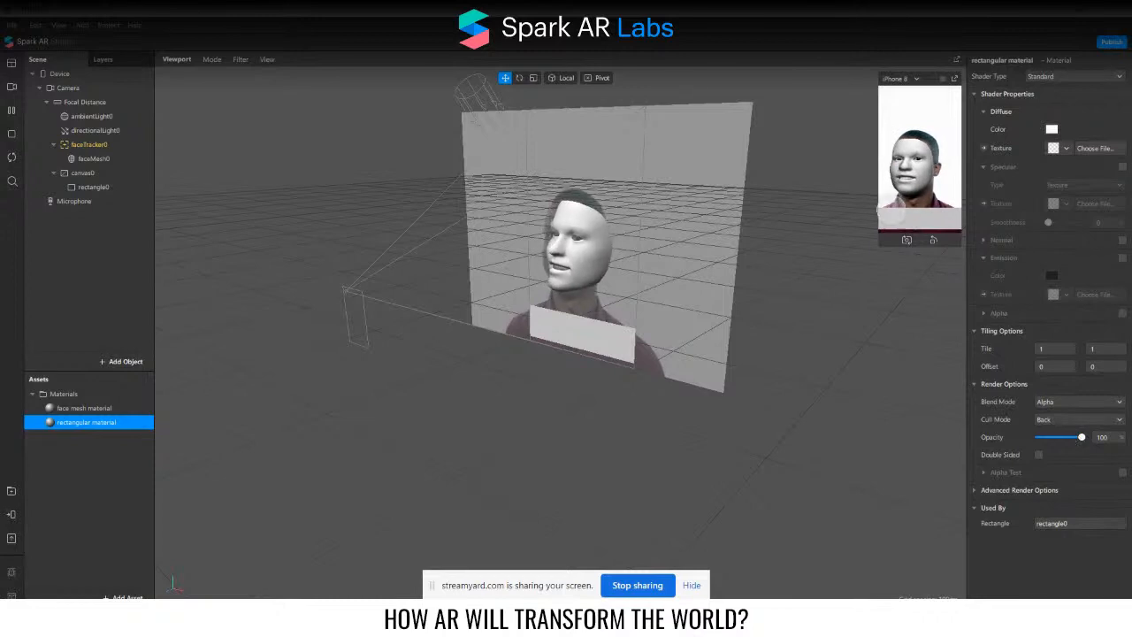
# Step: Reselect rectangle0 and its material to bring up the material's colour chooser
pyautogui.click(91, 187)
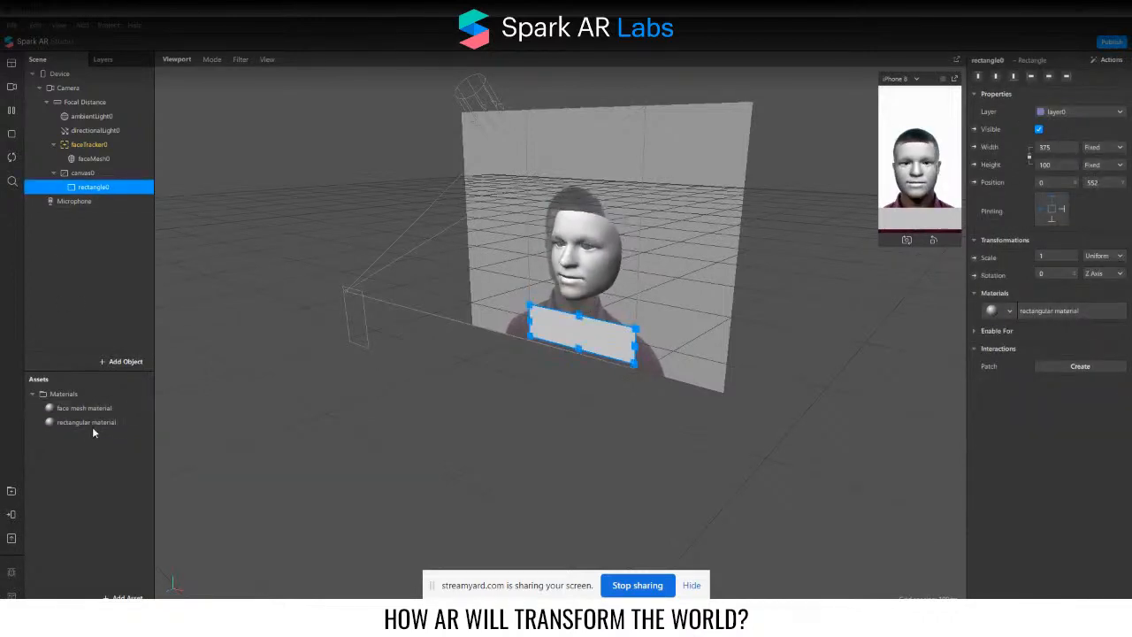
pyautogui.click(90, 423)
pyautogui.click(1051, 129)
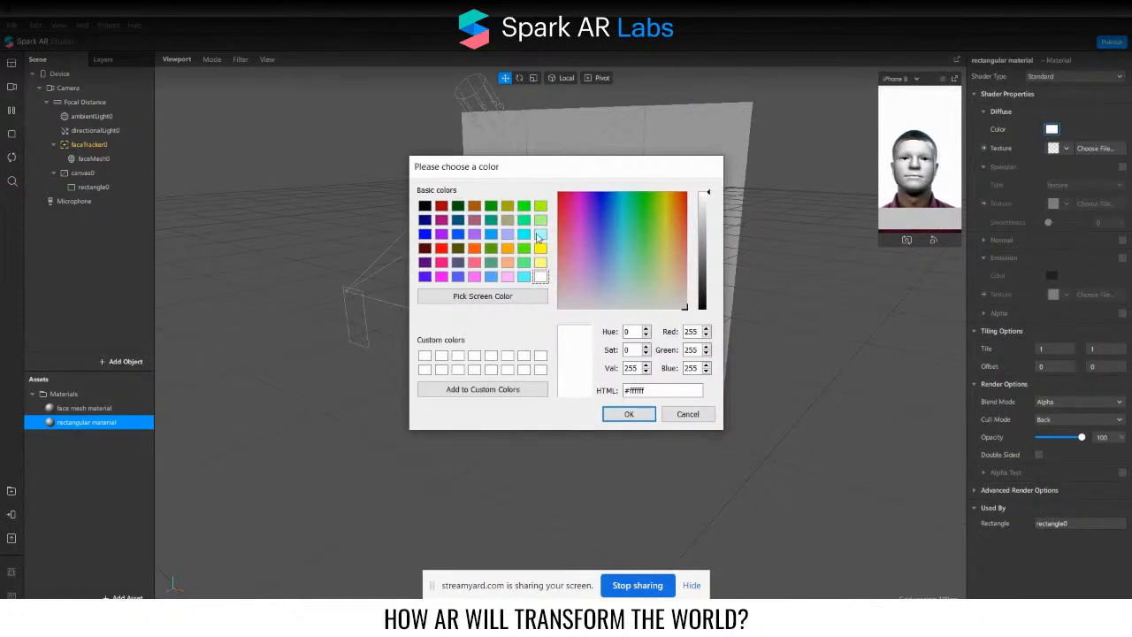
# Step: Set the rectangle material's diffuse colour to cyan #05ffcd
pyautogui.click(660, 199)
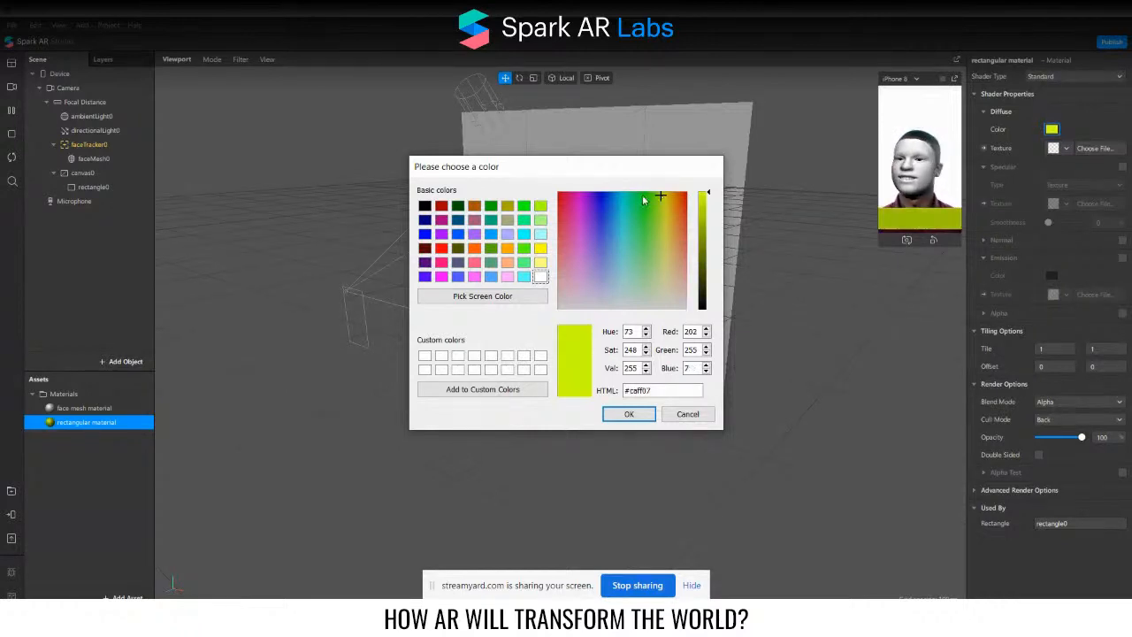
pyautogui.click(627, 195)
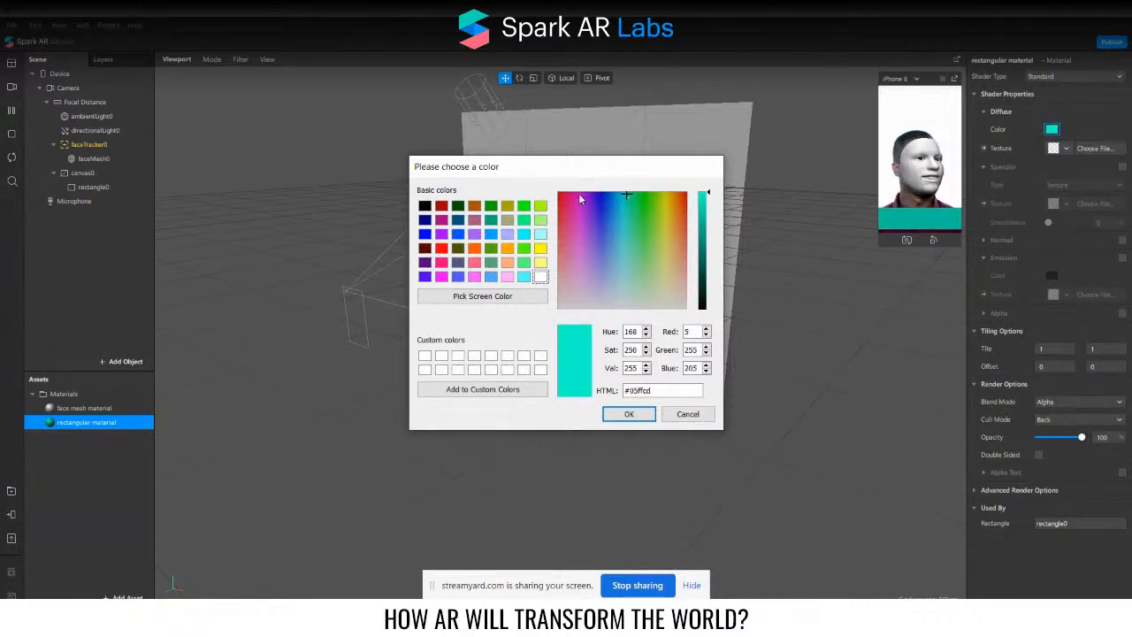
pyautogui.click(629, 413)
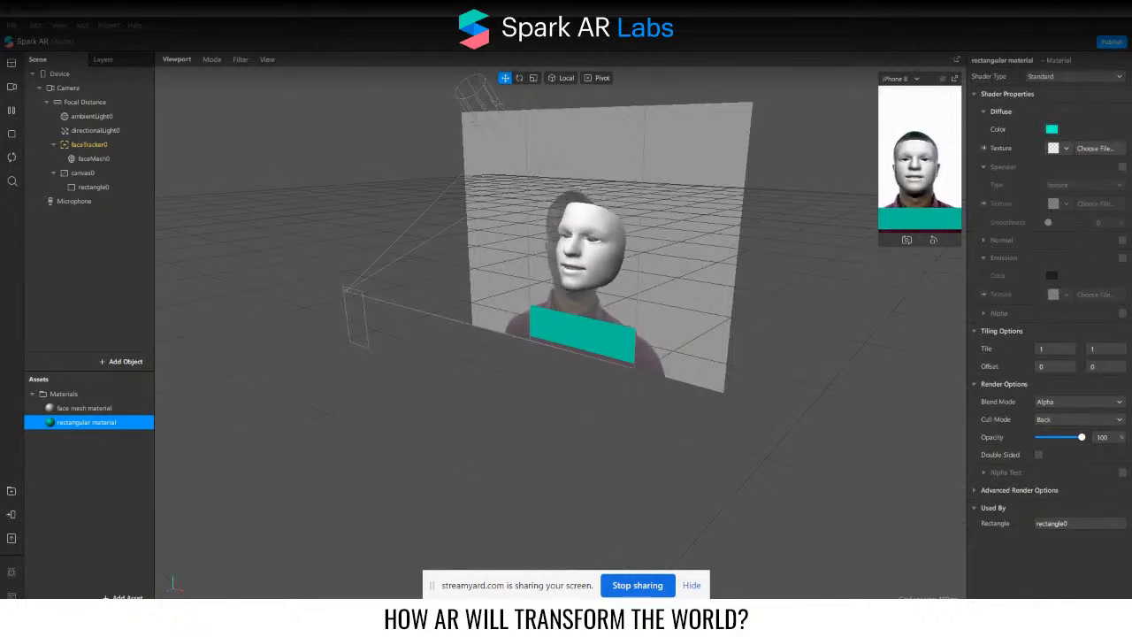
pyautogui.moveTo(381, 624)
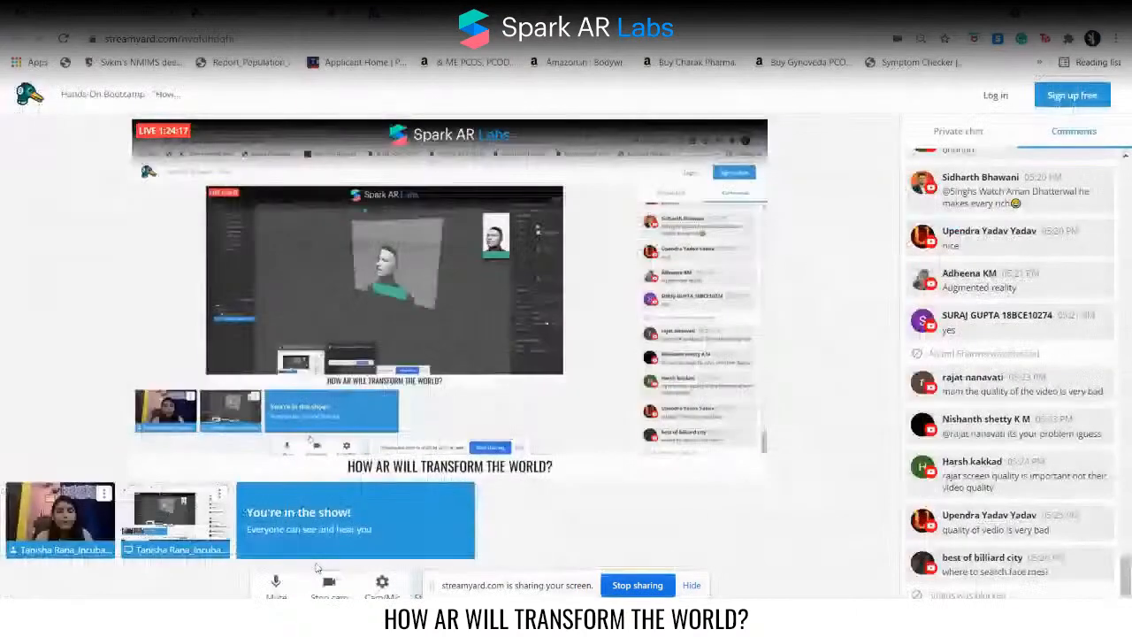
# Step: In a new Chrome tab, Google 'spark ar studio' and follow the Download Spark AR Studio result
pyautogui.click(299, 557)
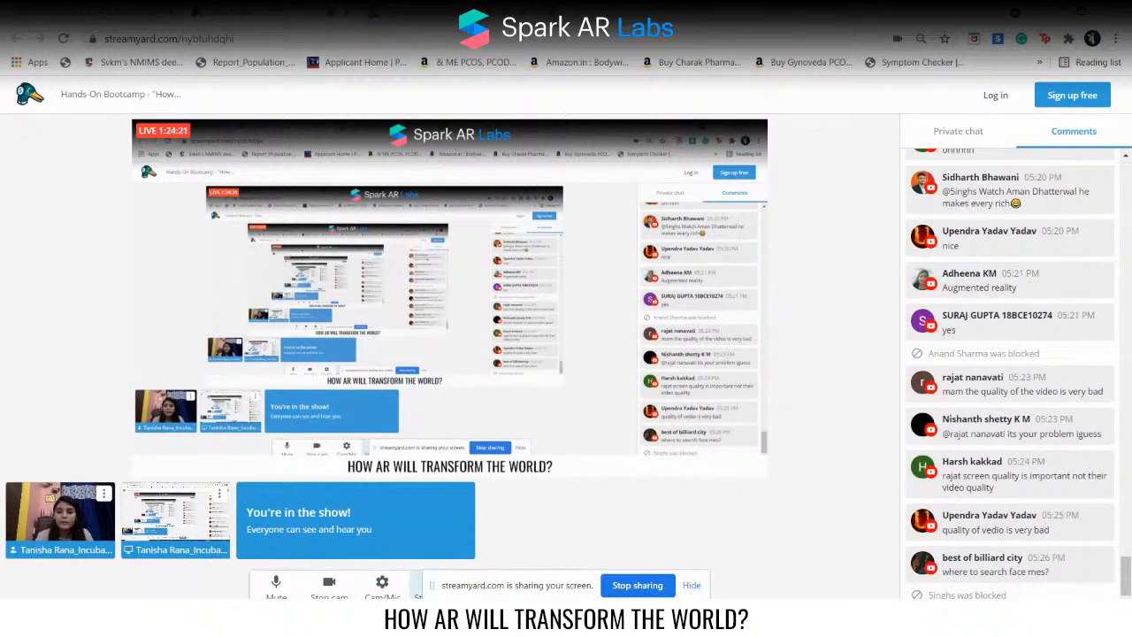
pyautogui.hotkey('ctrl', 't')
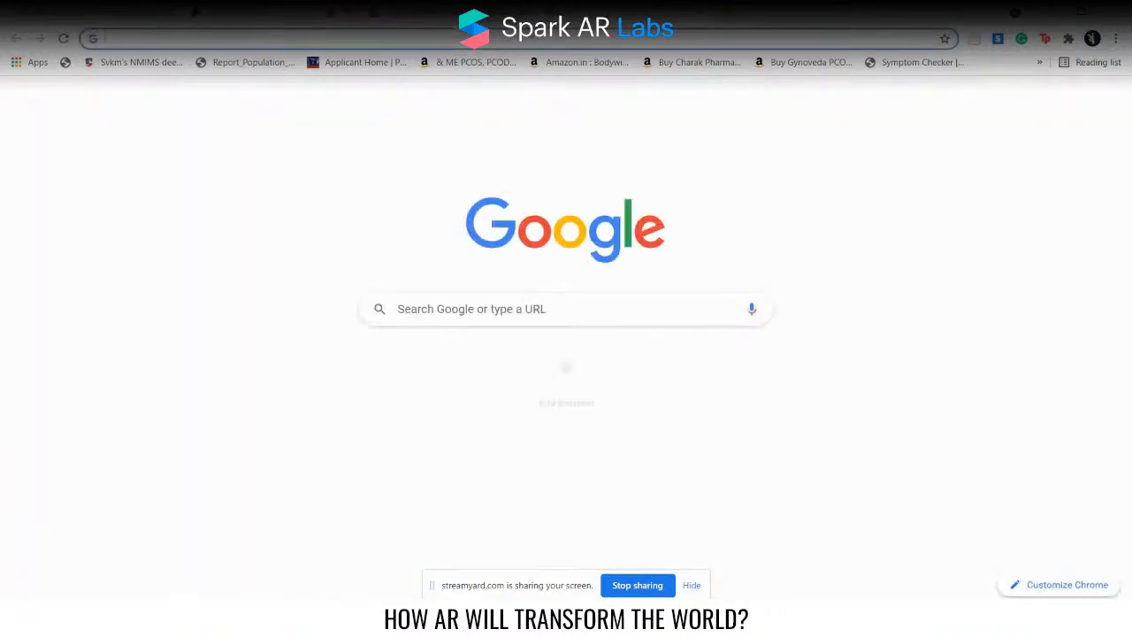
pyautogui.click(474, 306)
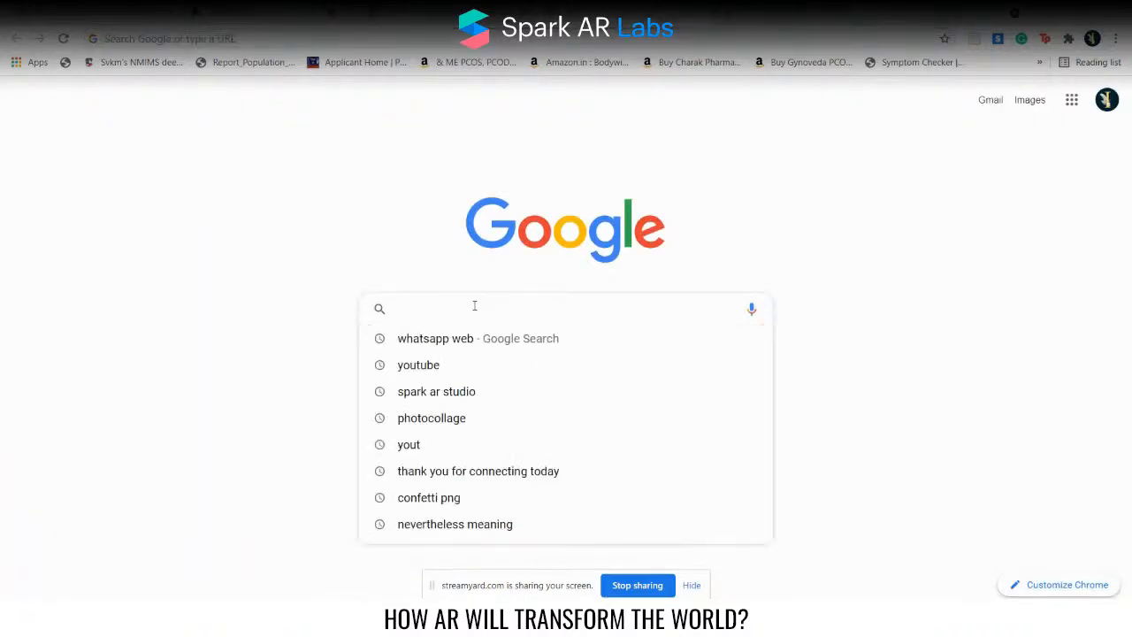
pyautogui.write('s')
pyautogui.click(475, 339)
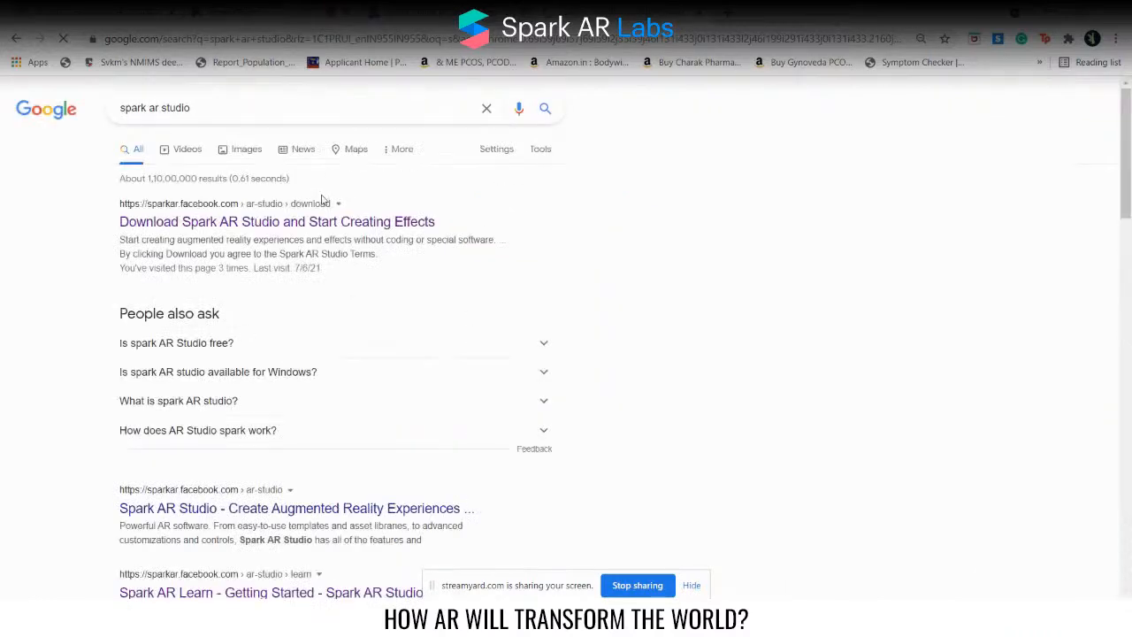
pyautogui.click(320, 221)
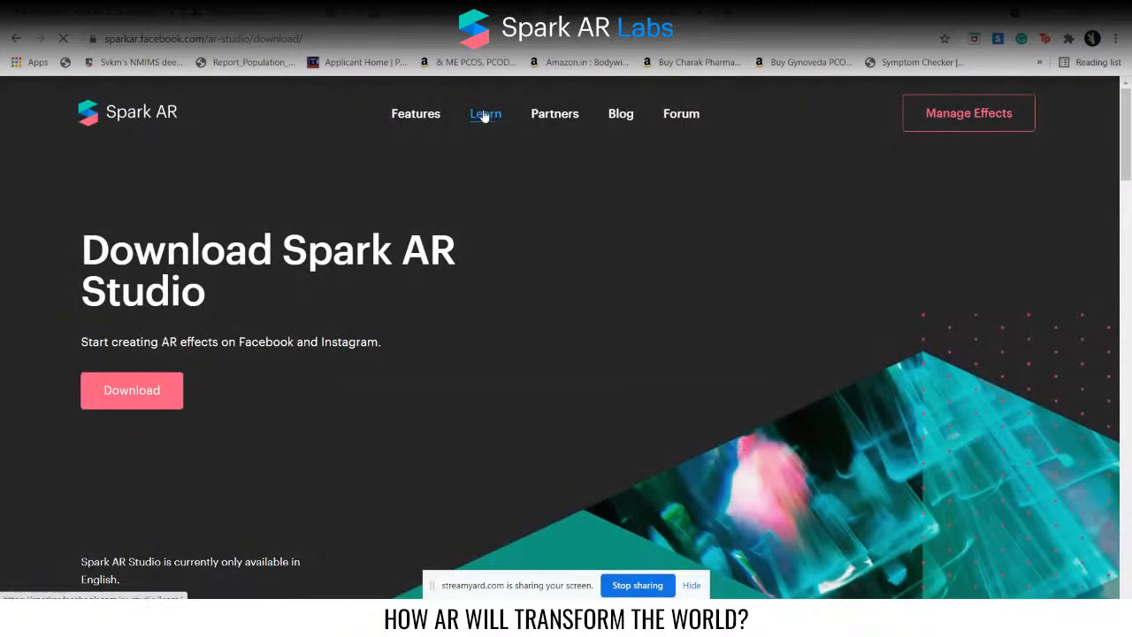
# Step: Navigate to the Downloads page within the Spark AR Learn section
pyautogui.click(485, 114)
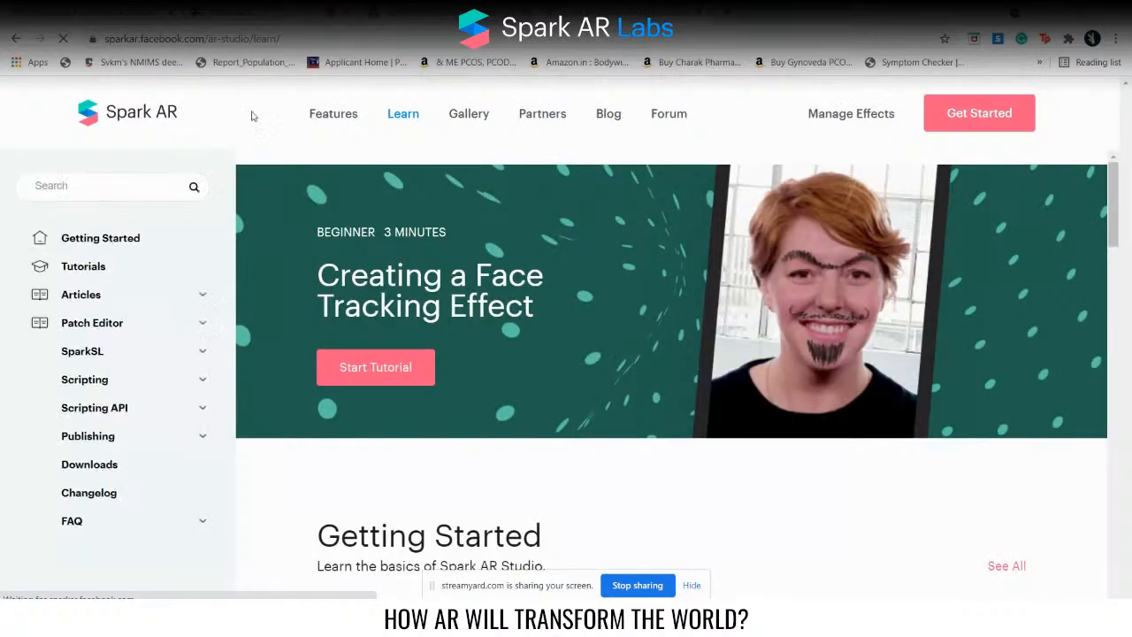
pyautogui.click(400, 116)
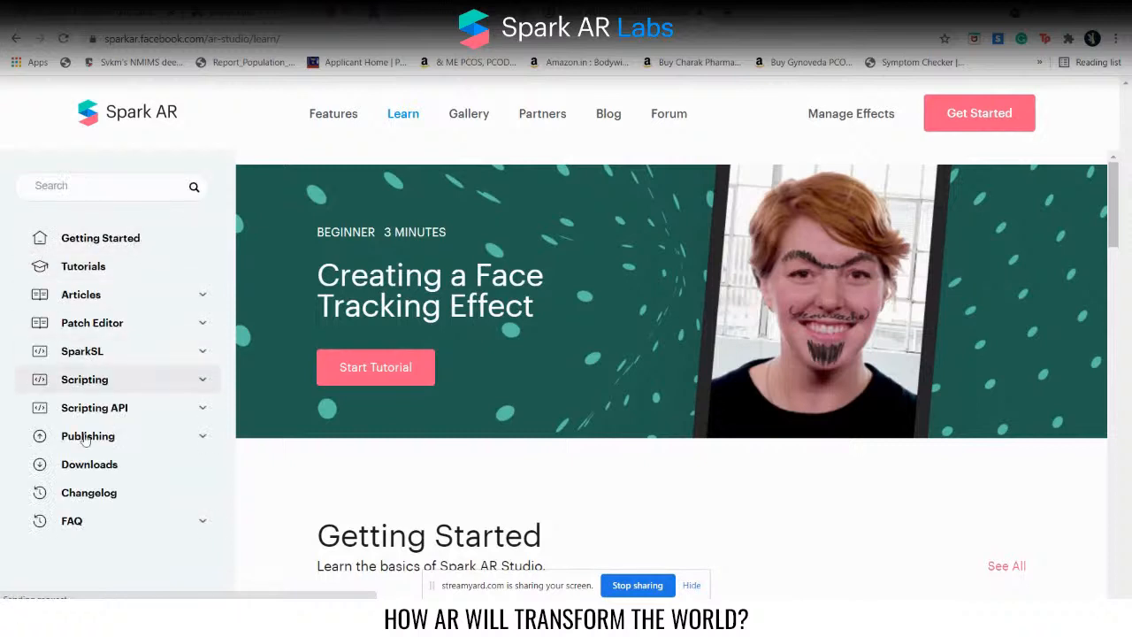
pyautogui.click(93, 471)
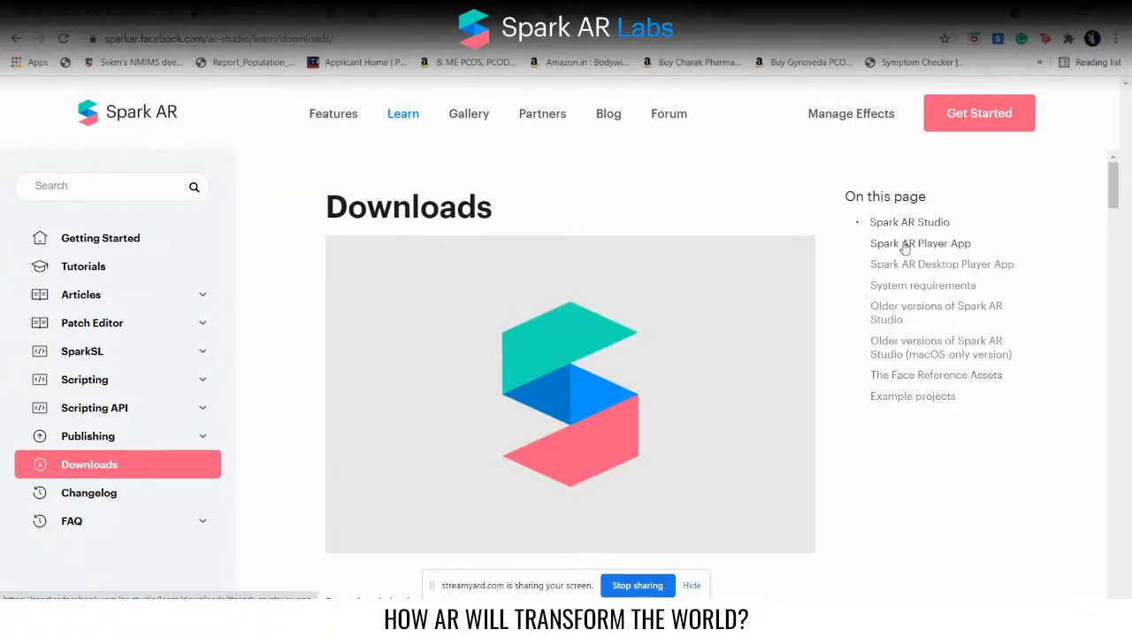
# Step: Download the zip from The Face Reference Assets section, then move to the StreamYard tab
pyautogui.click(906, 375)
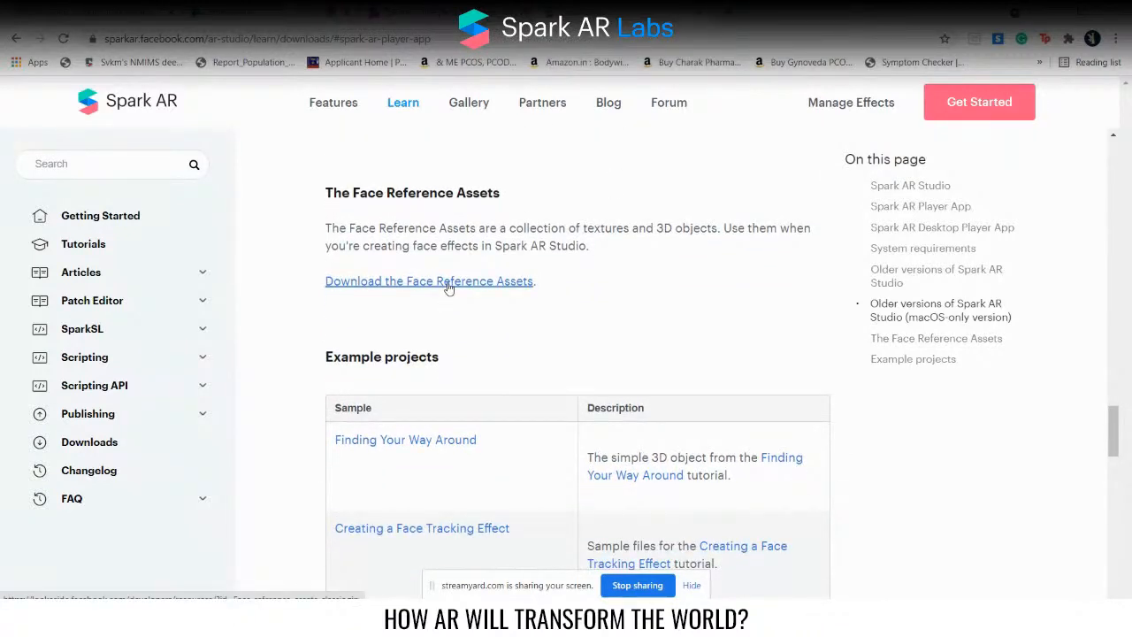
pyautogui.click(436, 282)
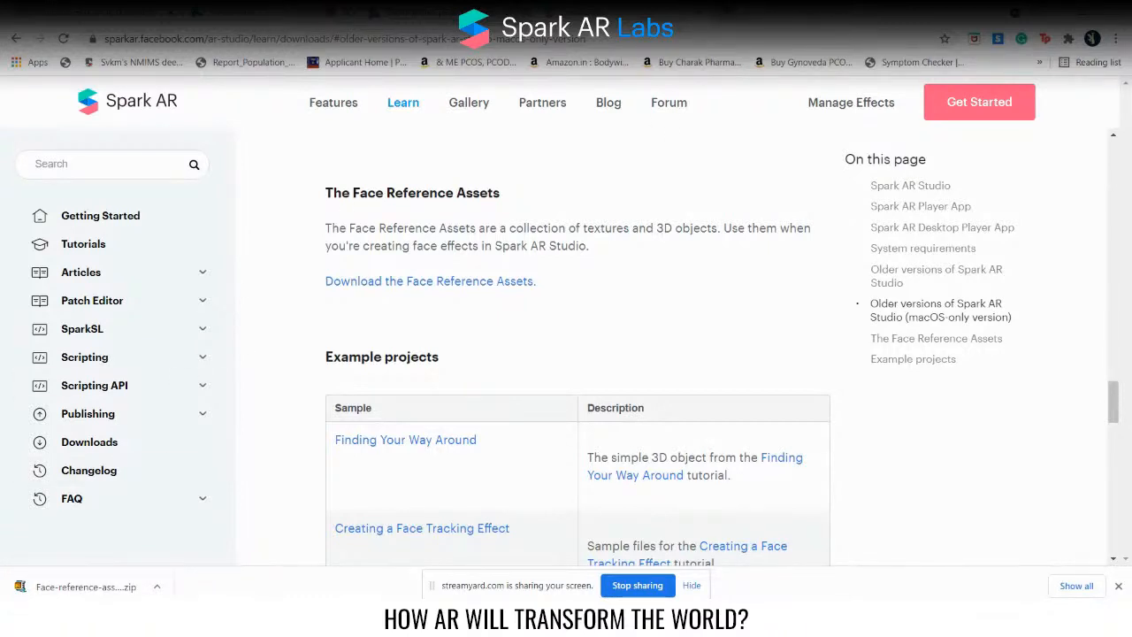
pyautogui.hotkey('ctrl', 'Tab')
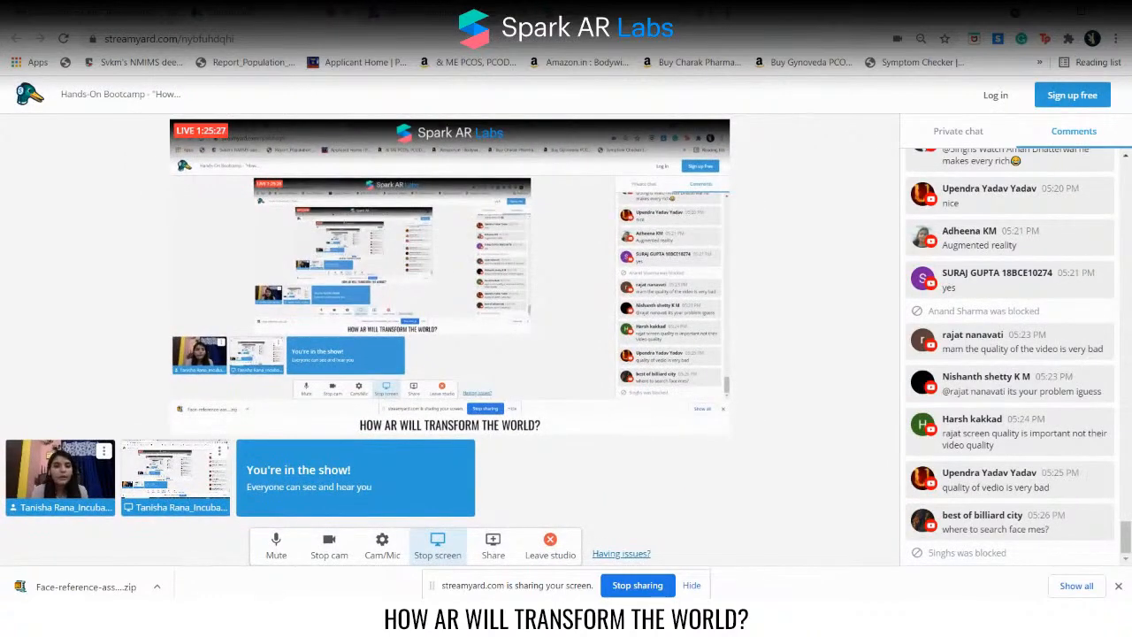
# Step: Glance at the cyan-rectangle project in Spark AR Studio, then return to Chrome's Downloads page
pyautogui.click(579, 13)
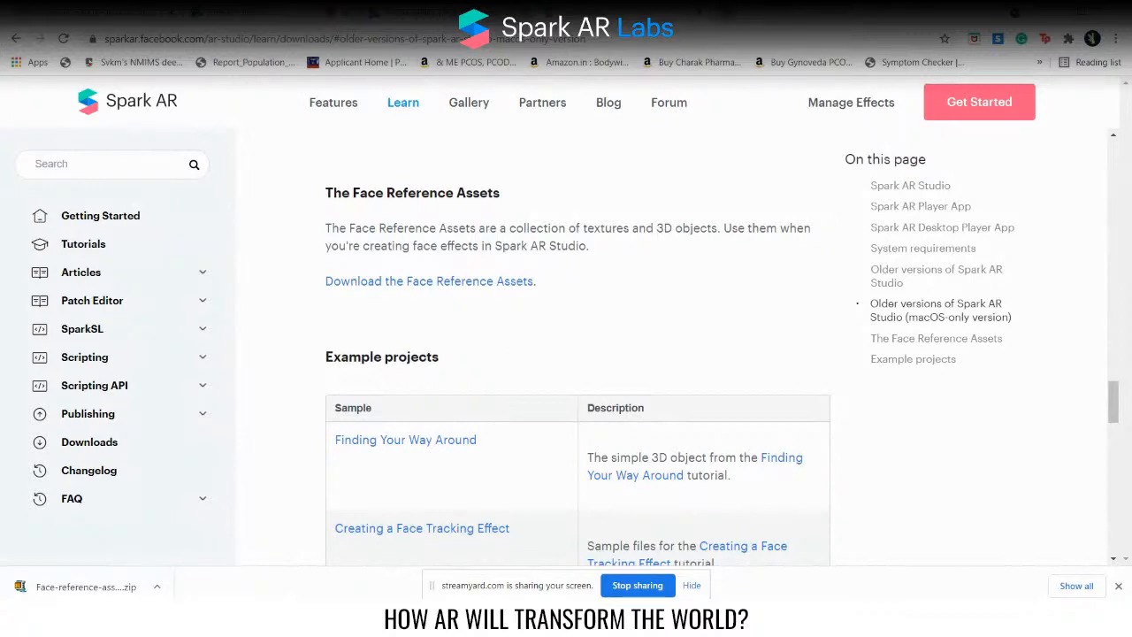
pyautogui.moveTo(709, 616)
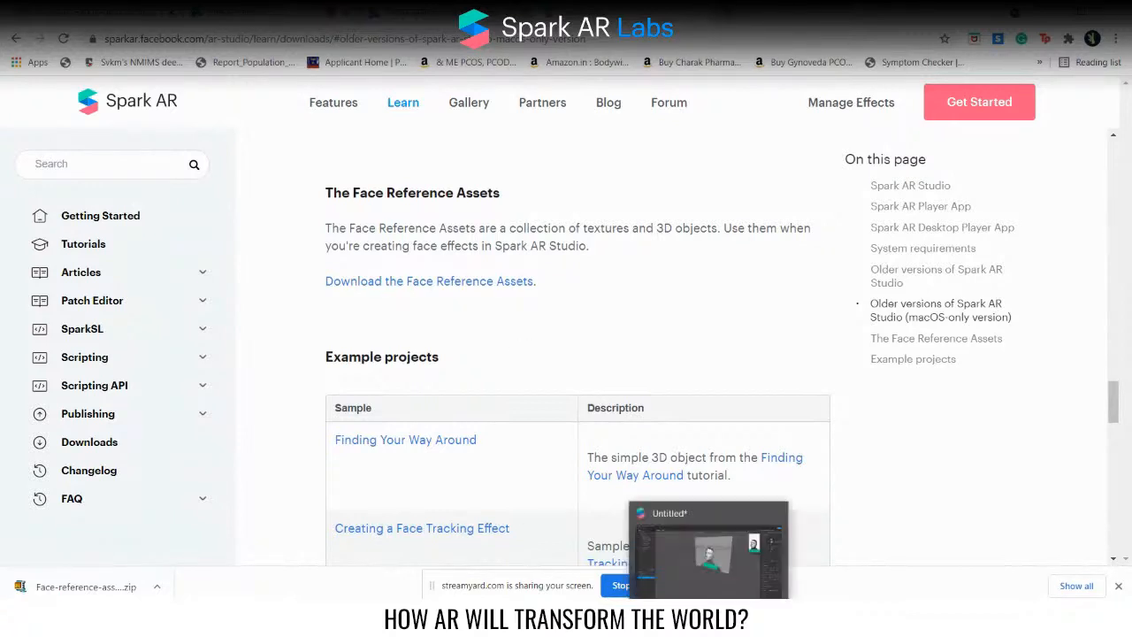
pyautogui.click(711, 570)
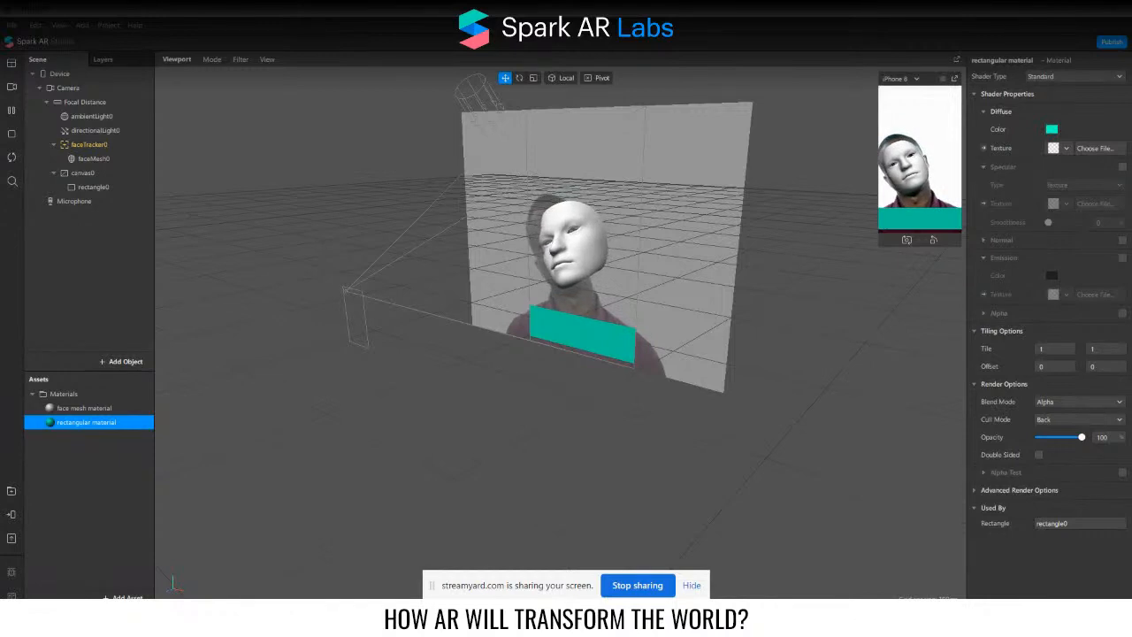
pyautogui.moveTo(398, 582)
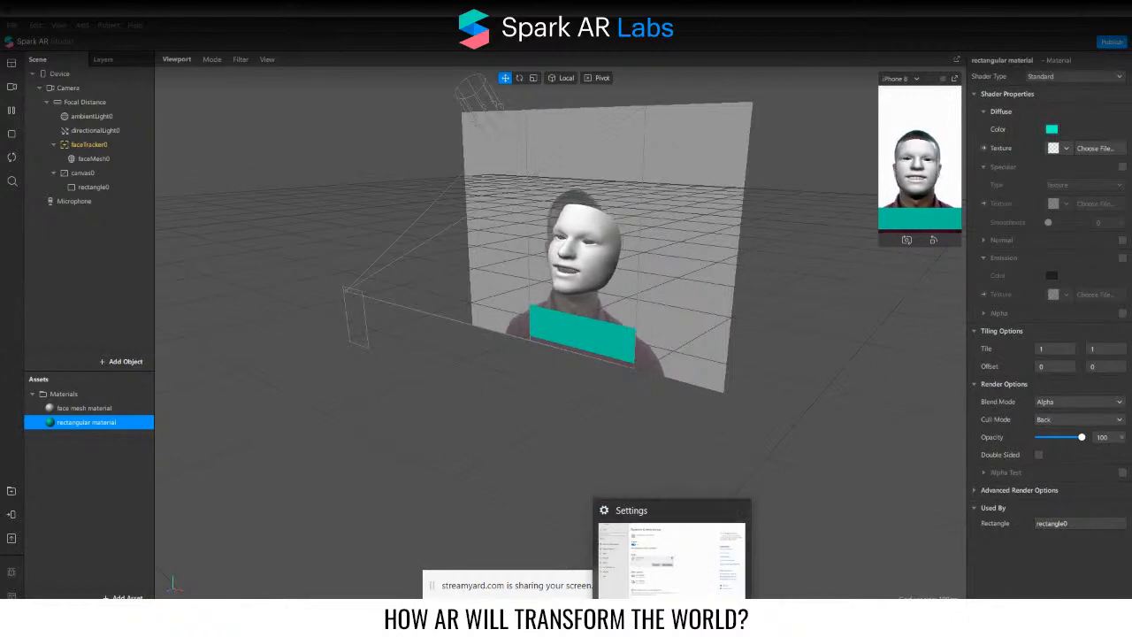
pyautogui.moveTo(380, 623)
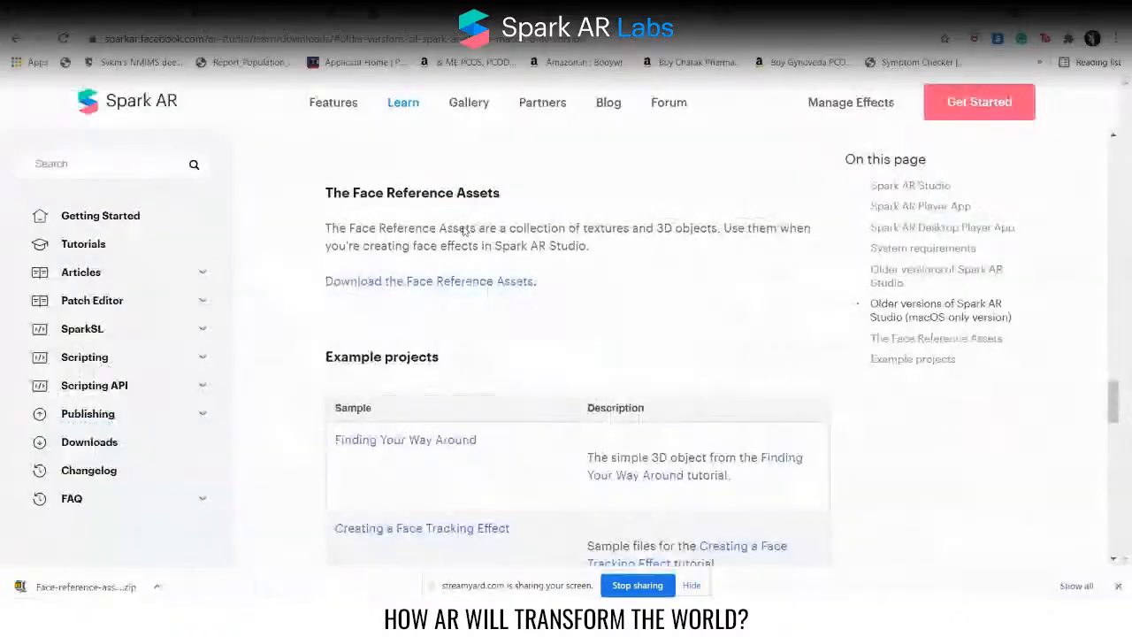
pyautogui.click(299, 555)
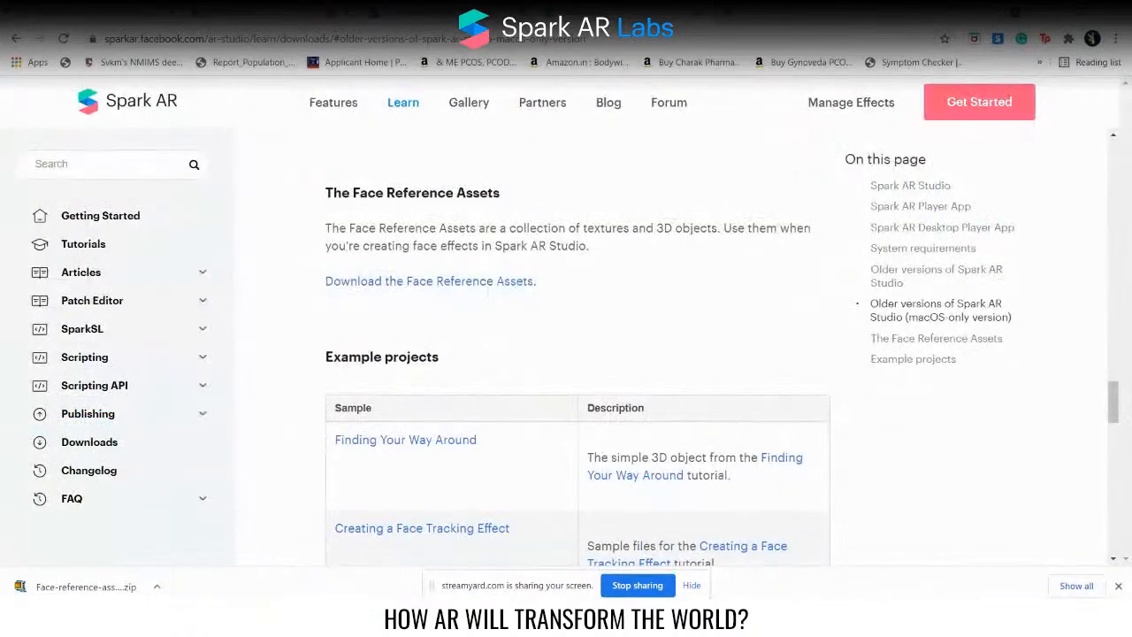
# Step: Search Google for photocollage in a new tab and open the PhotoCollage.com editor's image picker
pyautogui.click(736, 12)
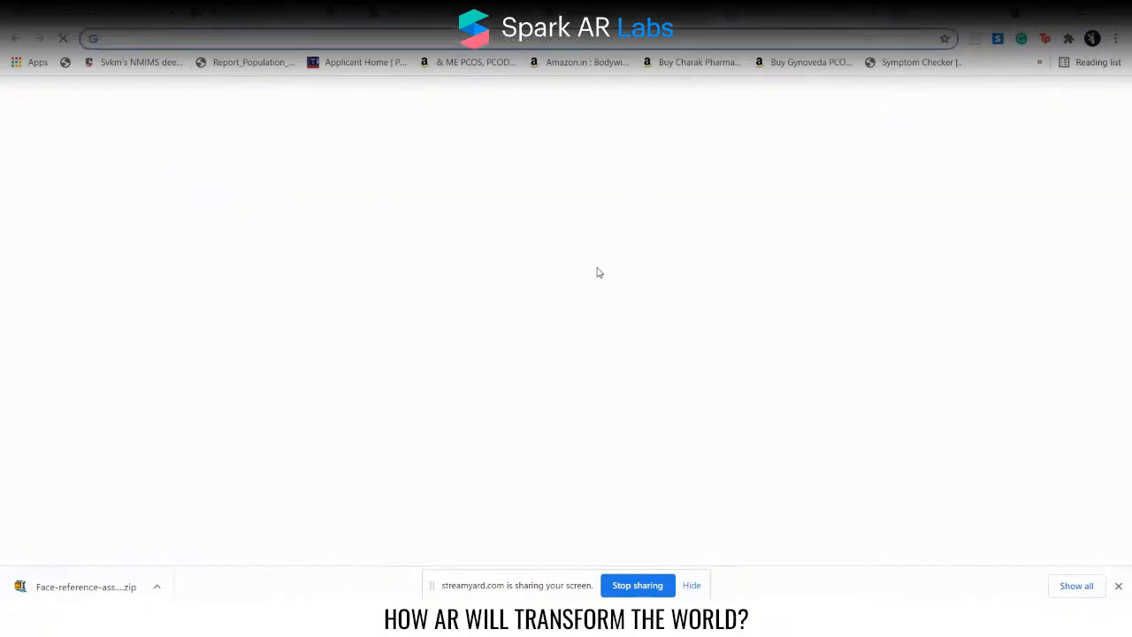
pyautogui.click(530, 307)
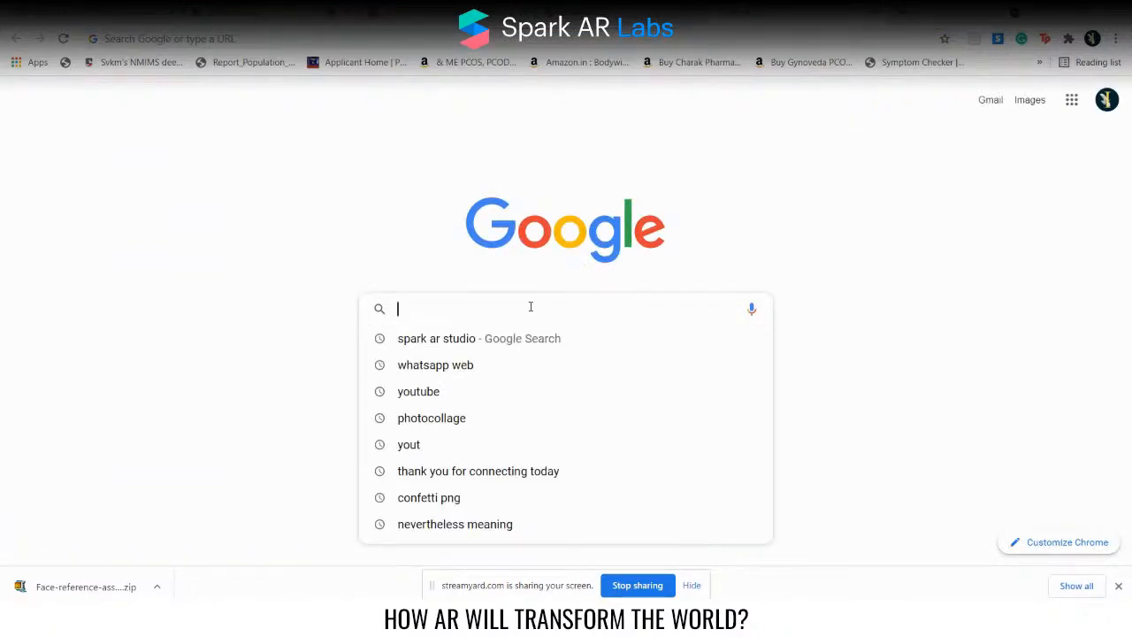
pyautogui.write('ph')
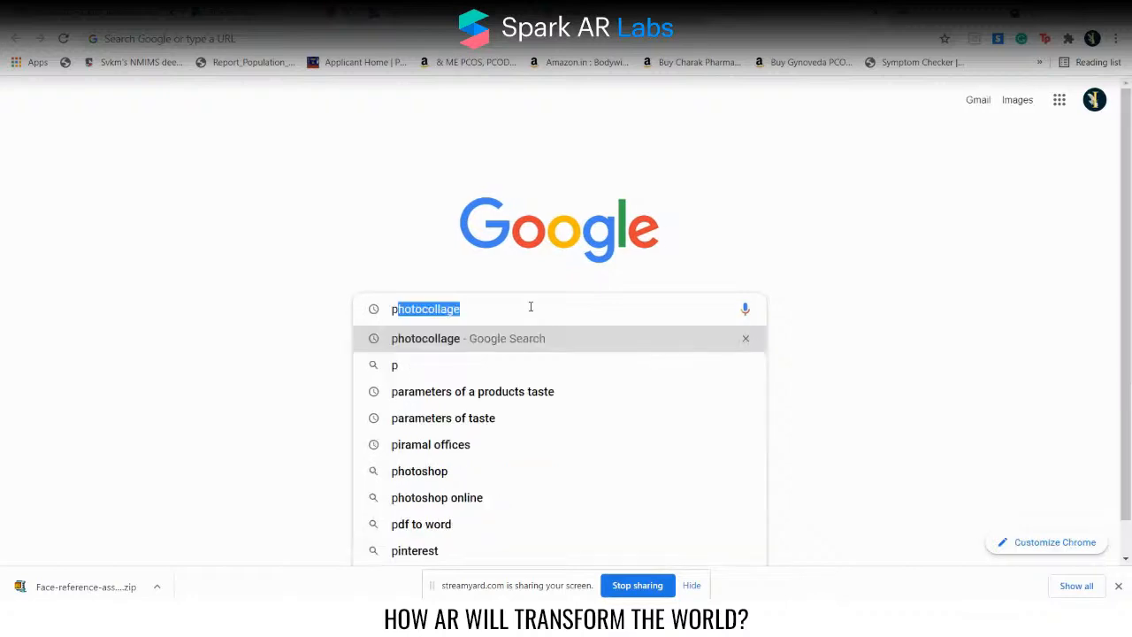
pyautogui.click(495, 346)
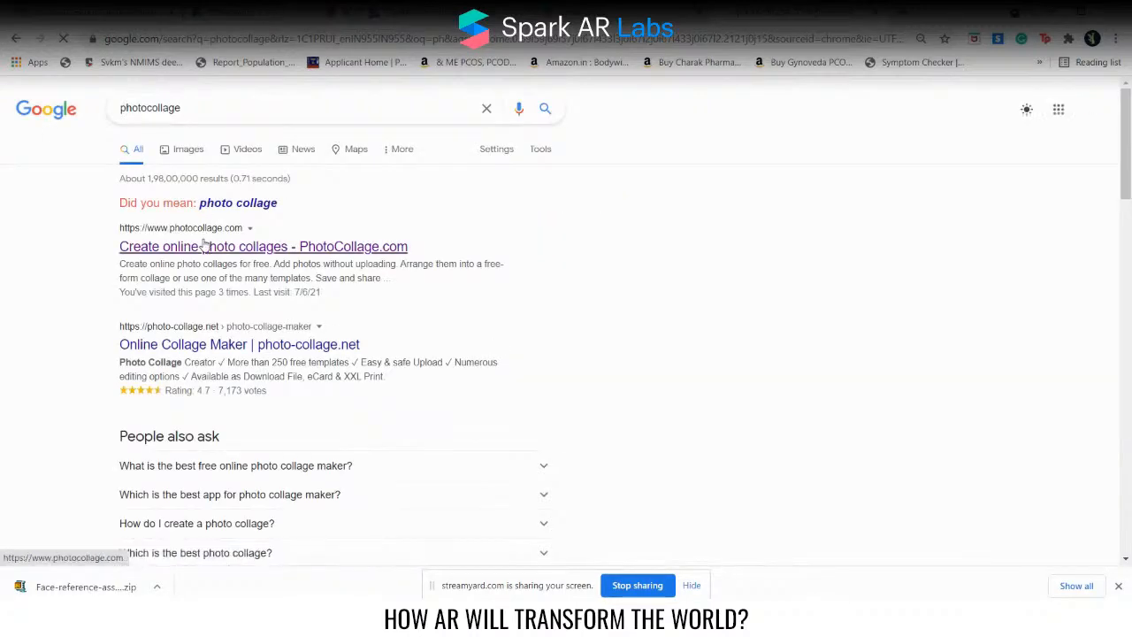
pyautogui.click(204, 246)
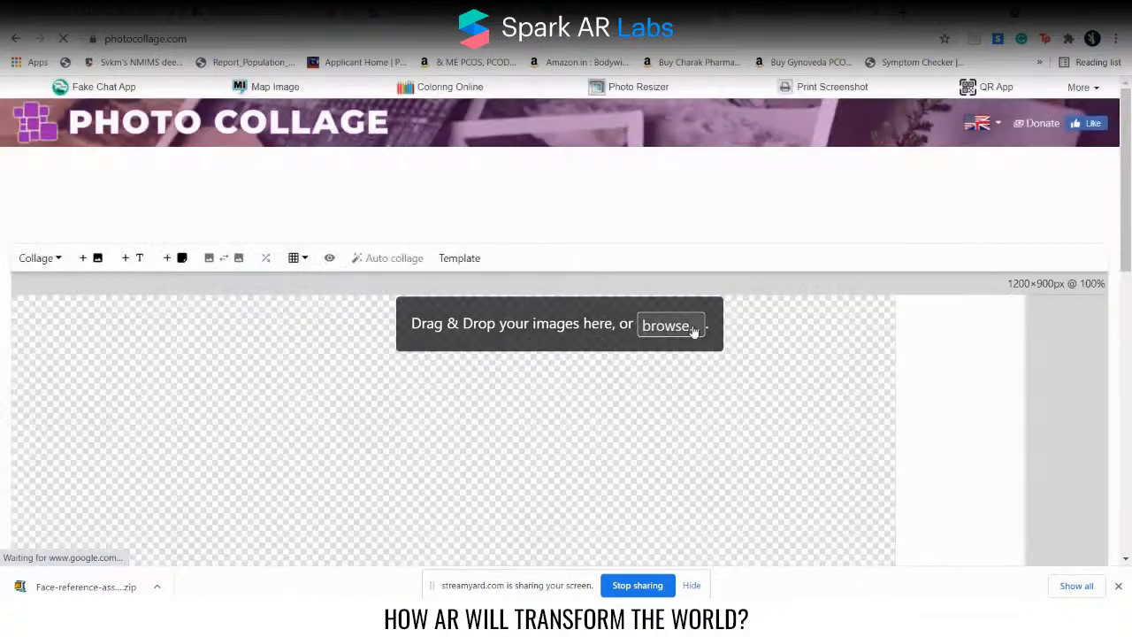
pyautogui.click(694, 329)
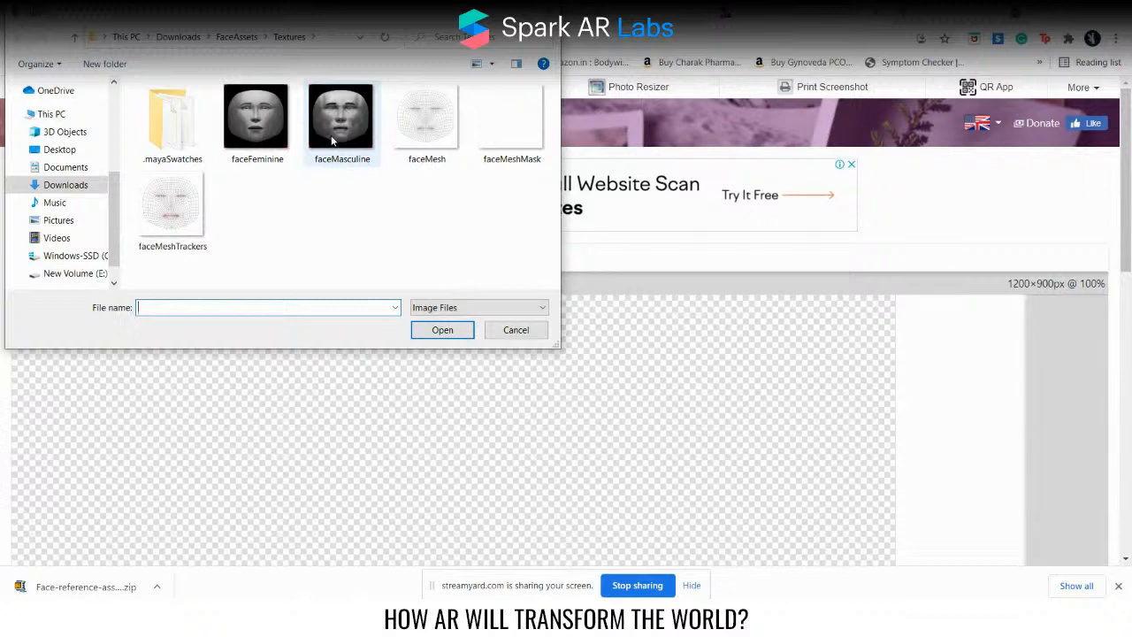
# Step: Load the faceMasculine texture from FaceAssets > Textures onto the collage canvas
pyautogui.click(350, 131)
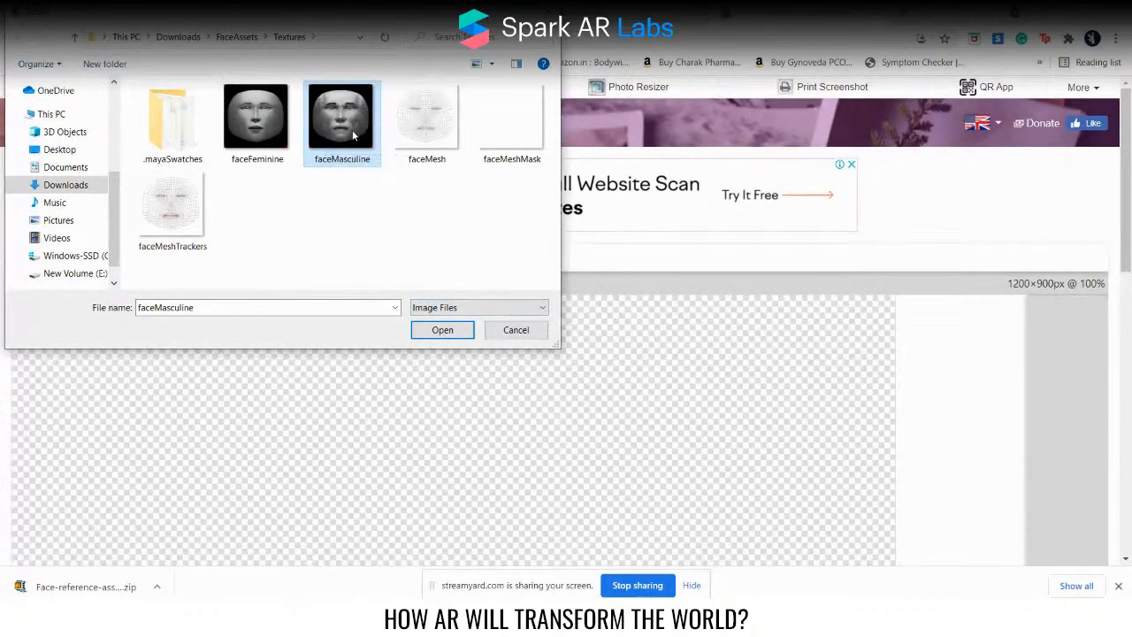
pyautogui.click(442, 329)
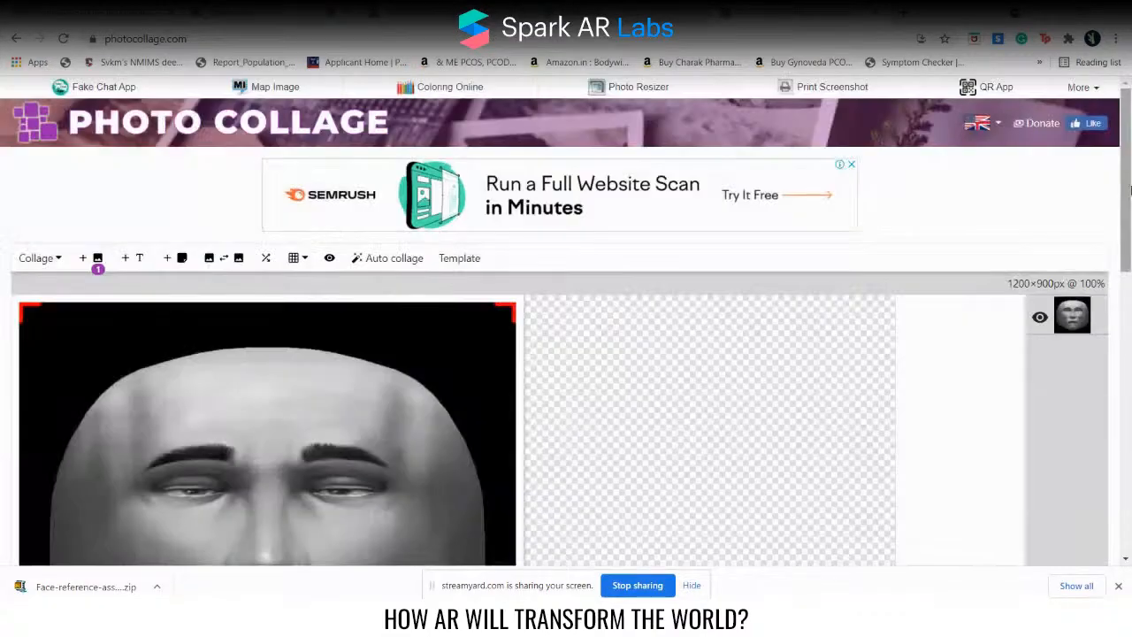
pyautogui.moveTo(1128, 191); pyautogui.dragTo(1121, 241)
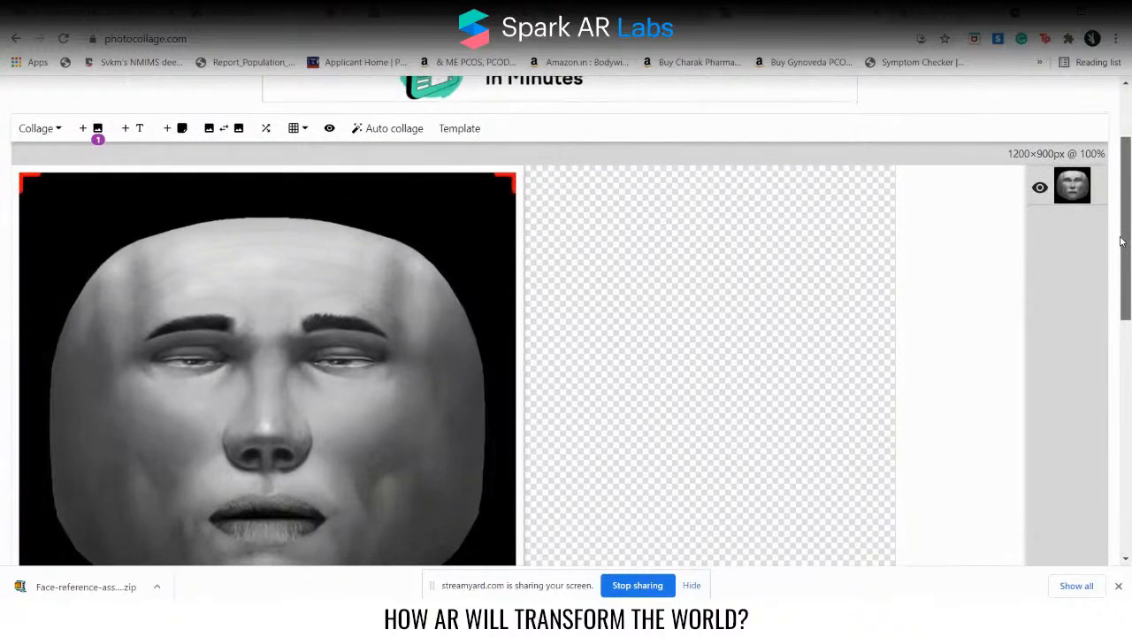
pyautogui.click(356, 276)
# Step: Set the face image's border width to 0 in Shape, border & size
pyautogui.click(232, 154)
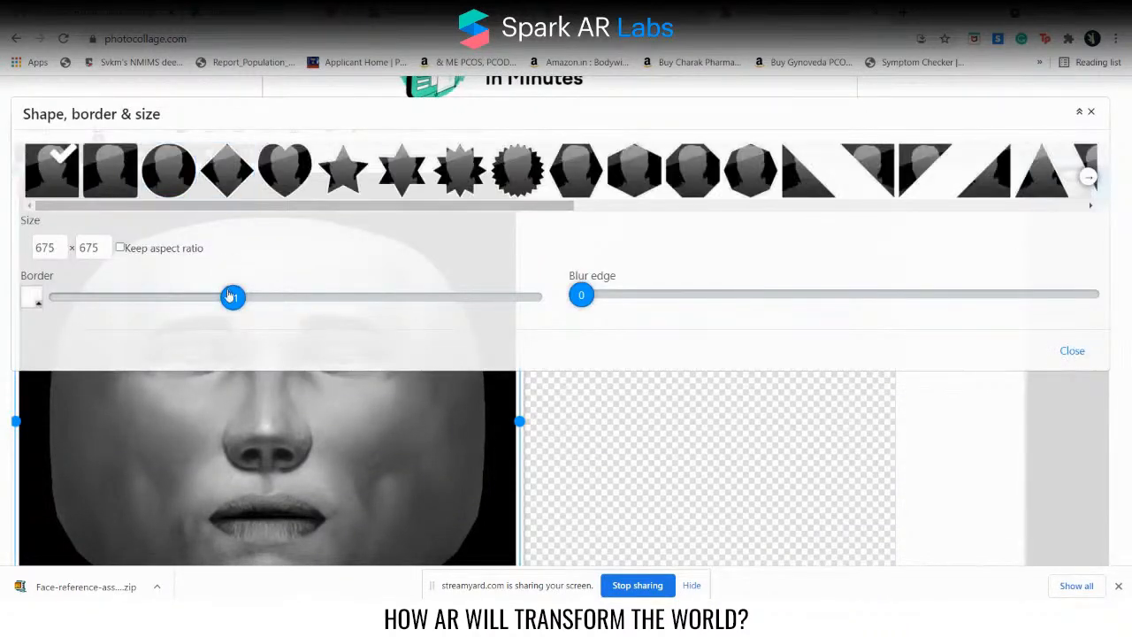
pyautogui.moveTo(229, 299); pyautogui.dragTo(58, 299)
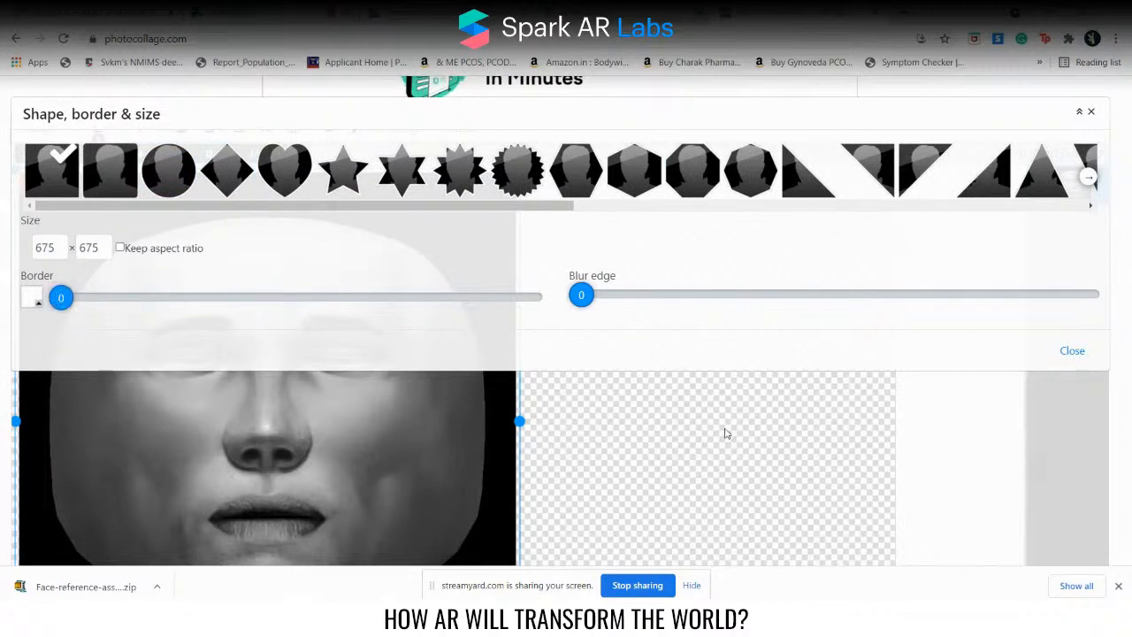
pyautogui.click(1068, 352)
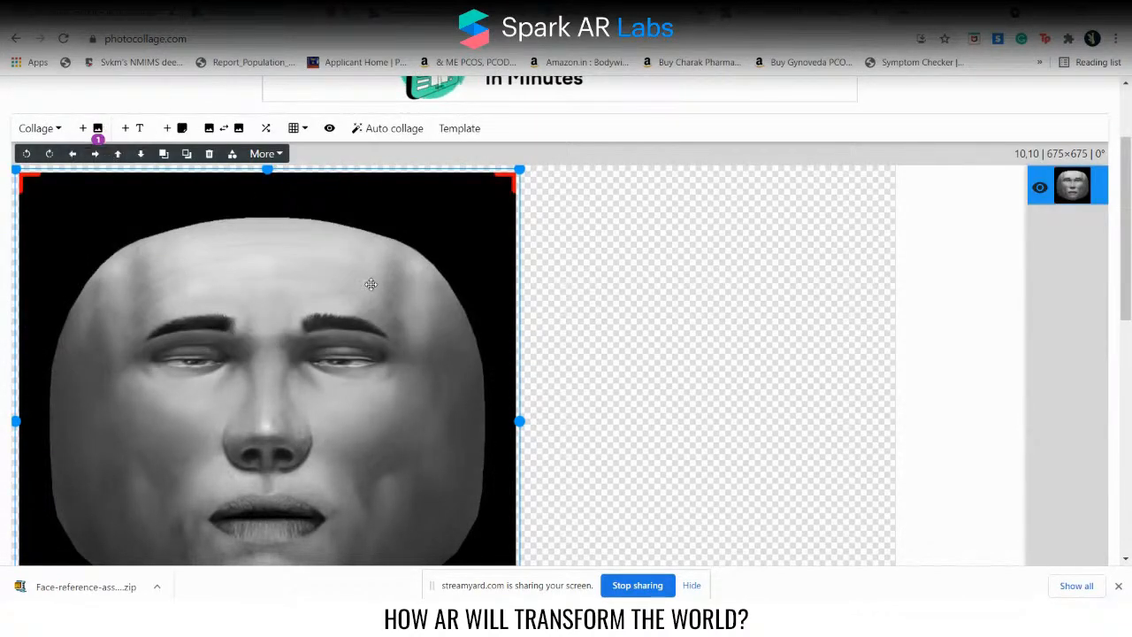
# Step: Bring up the collage-wide Collage options menu
pyautogui.click(57, 128)
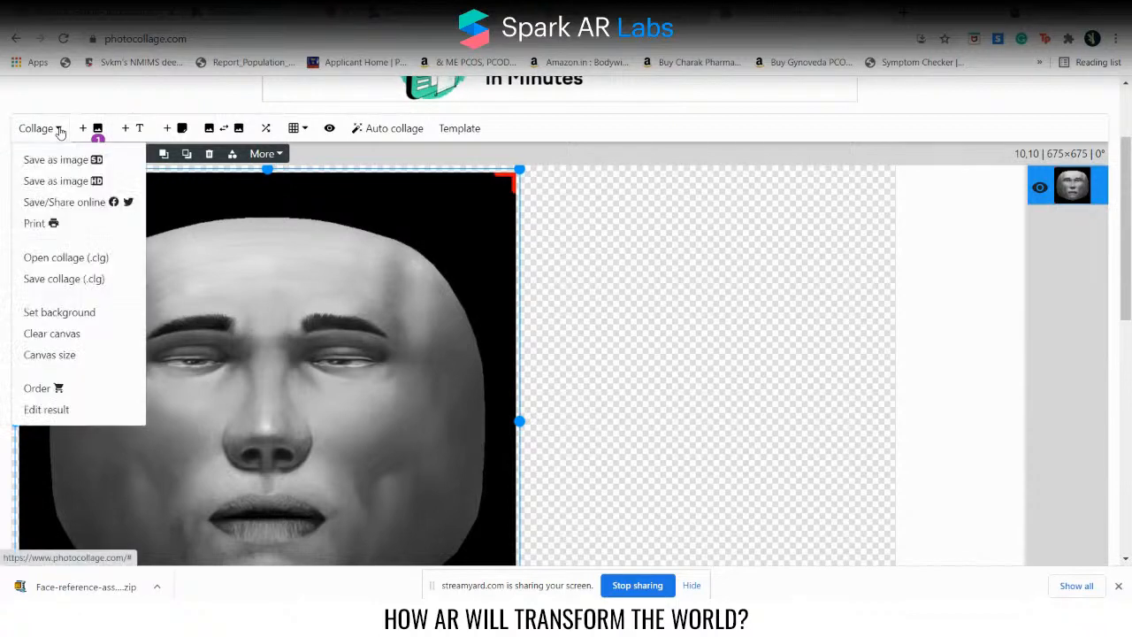
pyautogui.click(55, 355)
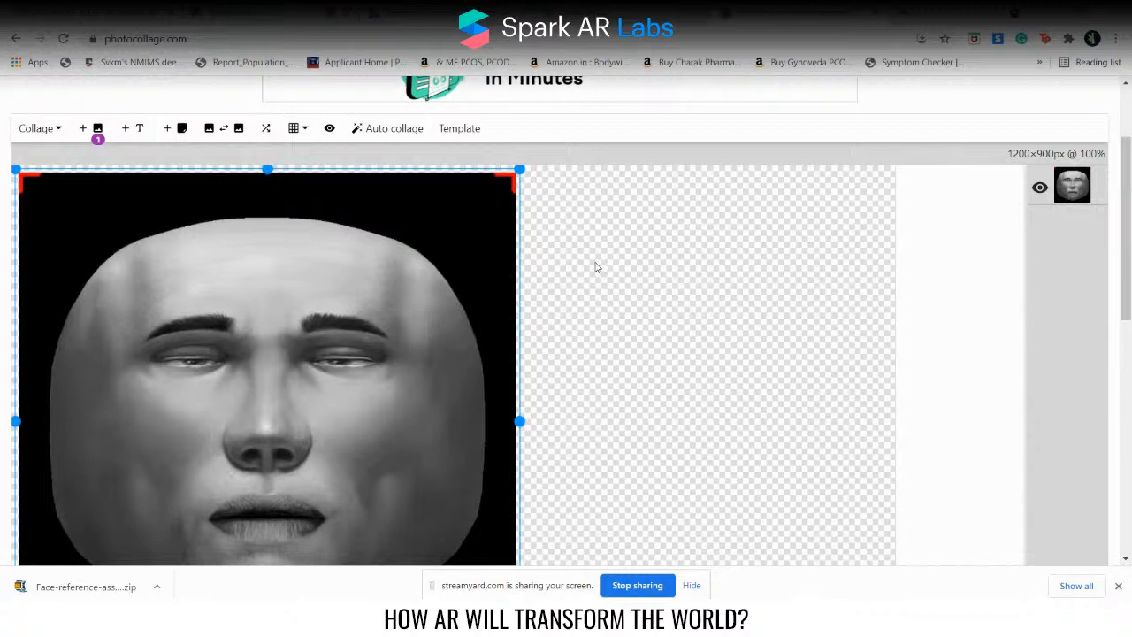
pyautogui.moveTo(1128, 194); pyautogui.dragTo(1130, 170)
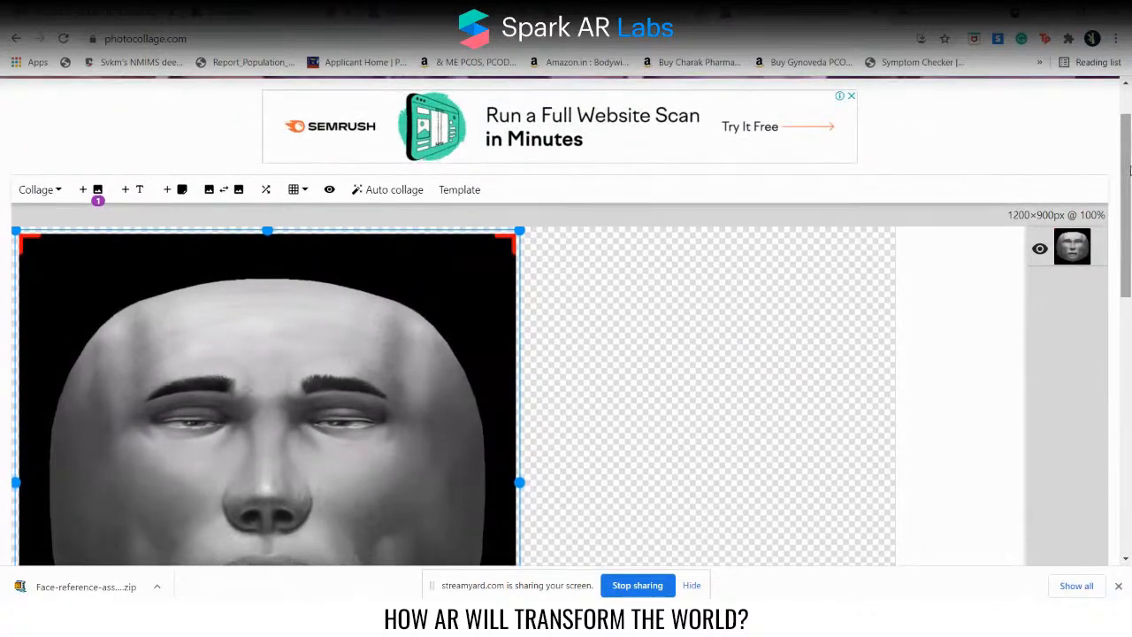
pyautogui.click(49, 190)
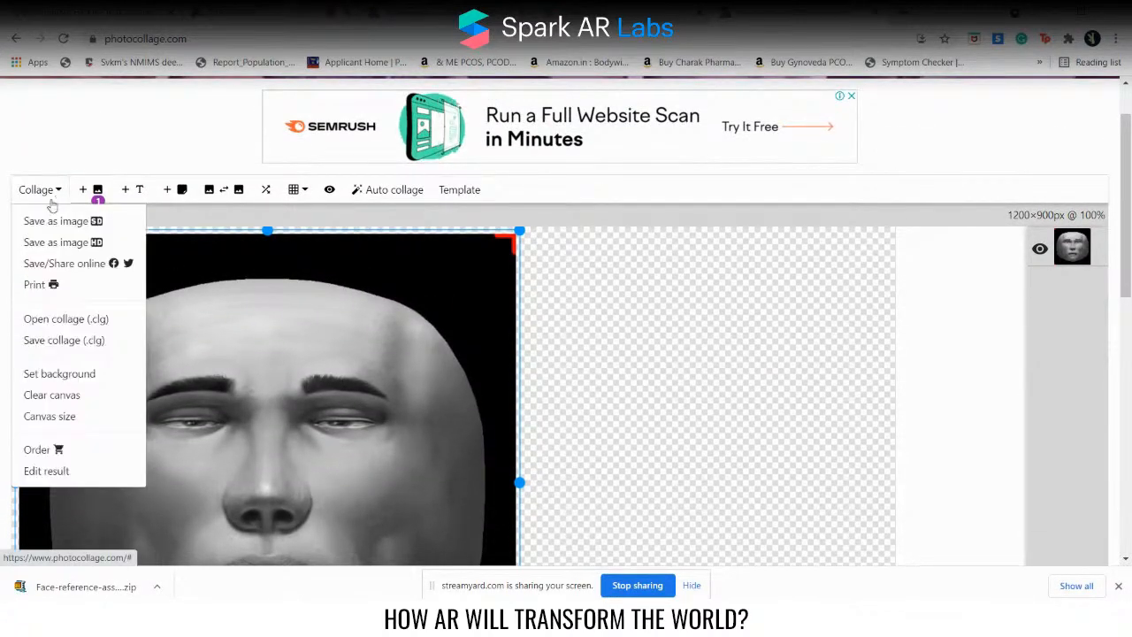
# Step: Set a custom canvas size of 675x675 px
pyautogui.click(44, 416)
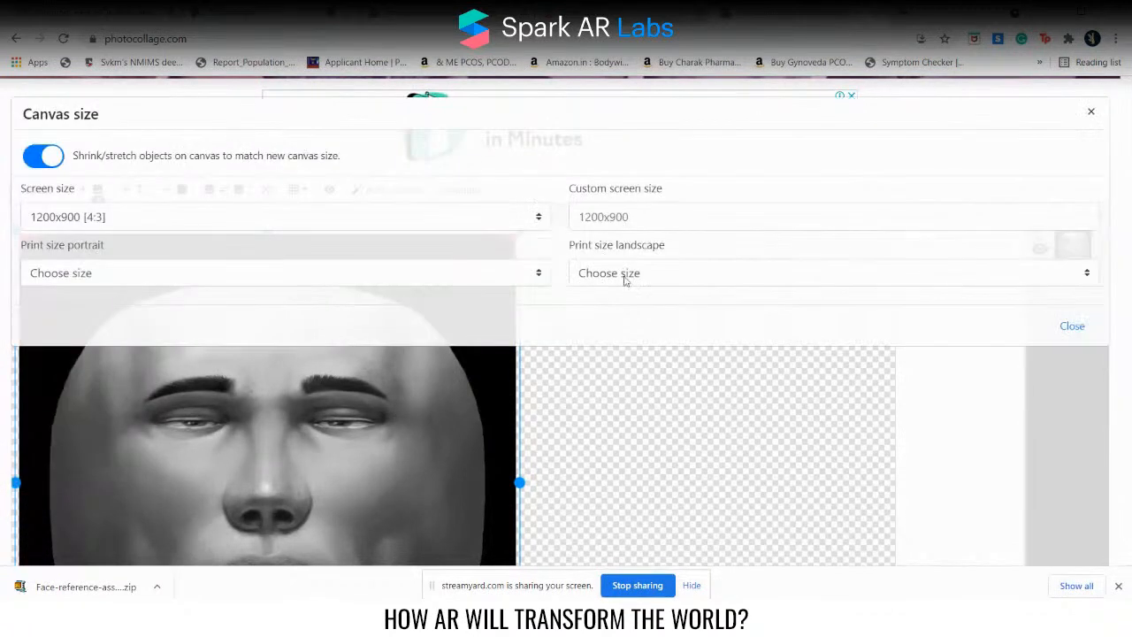
pyautogui.click(652, 216)
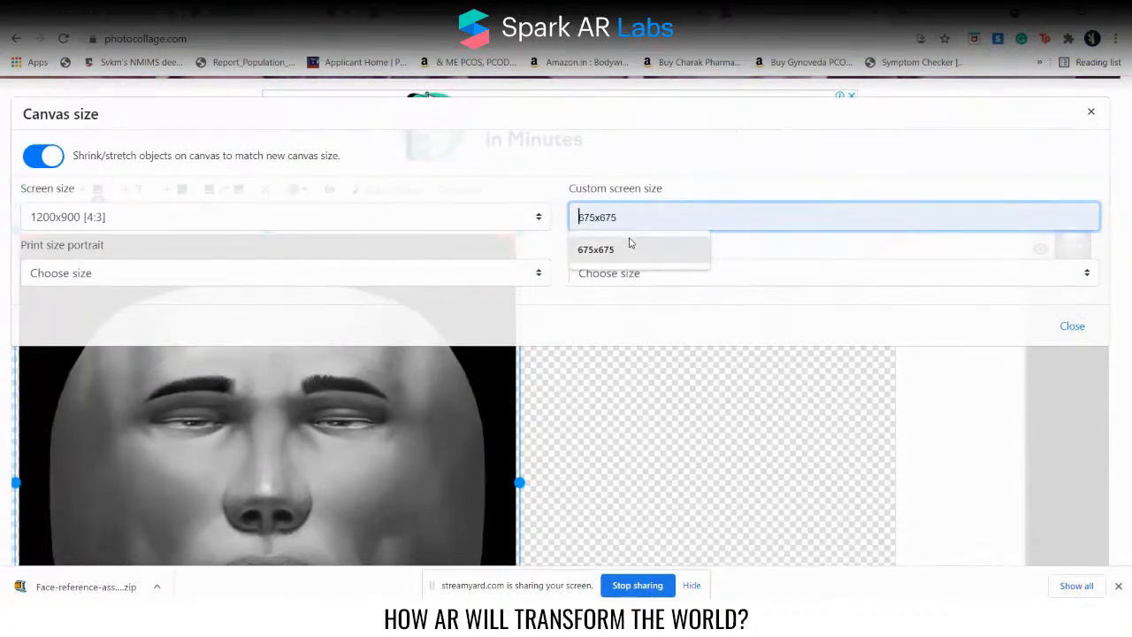
pyautogui.click(630, 243)
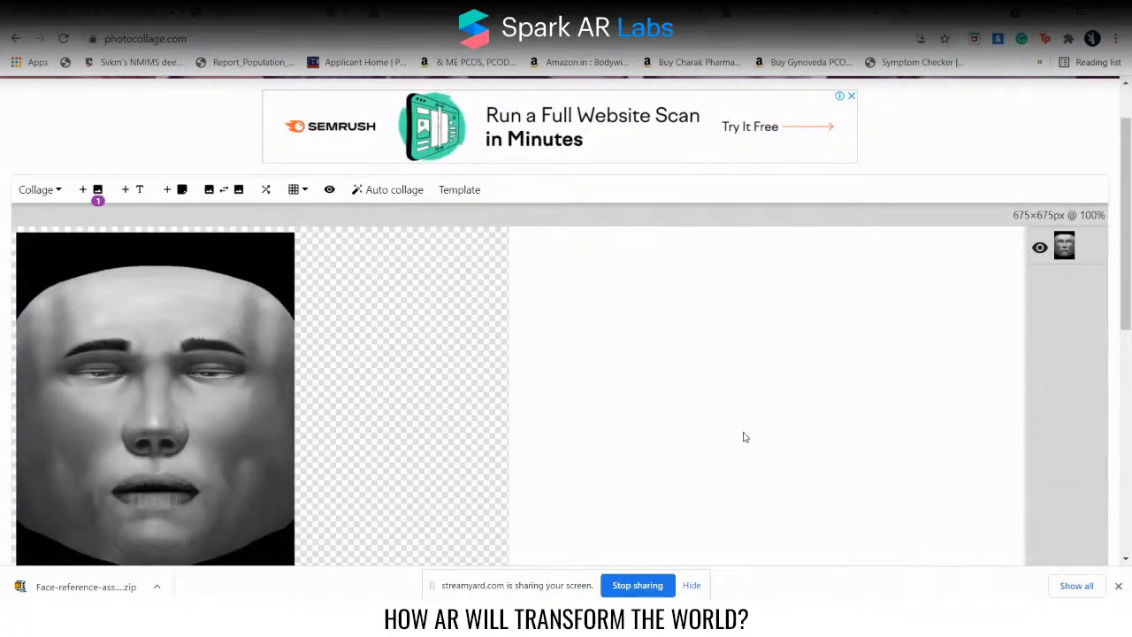
pyautogui.moveTo(1128, 302); pyautogui.dragTo(1128, 303)
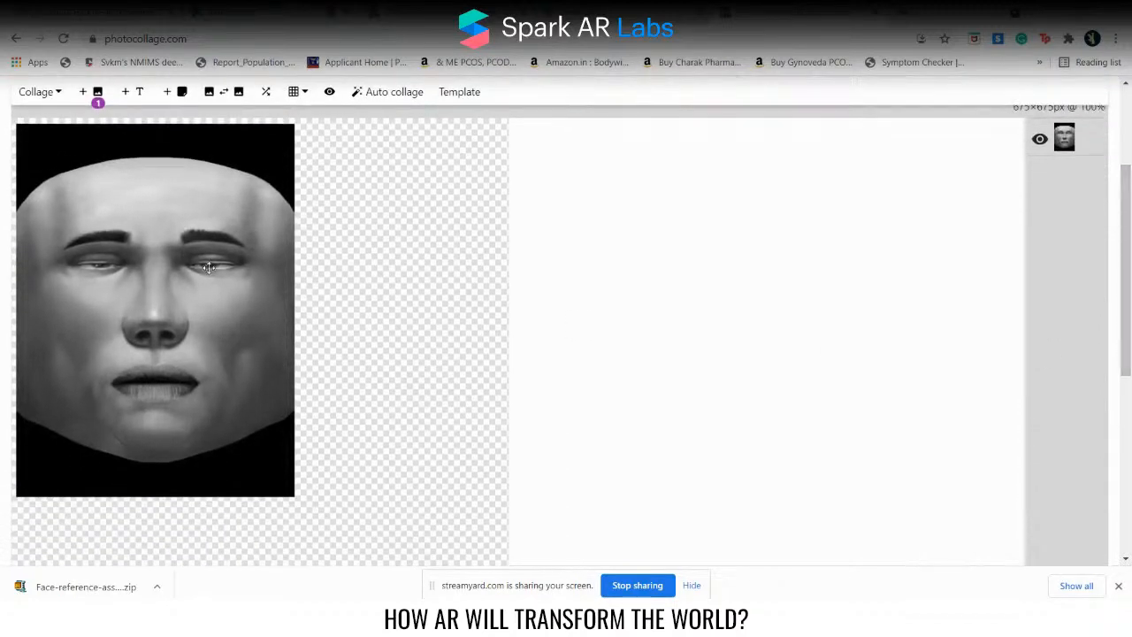
# Step: Stretch the face image wider and taller to about 660 × 596 to fill the canvas
pyautogui.click(174, 246)
pyautogui.moveTo(299, 310); pyautogui.dragTo(504, 325)
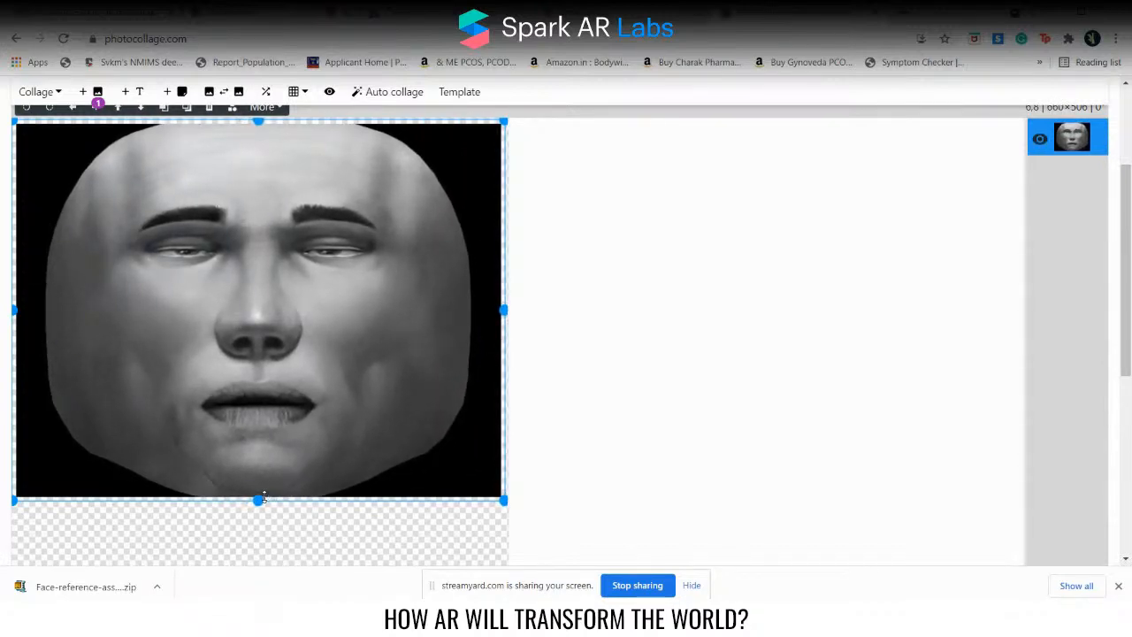
pyautogui.moveTo(258, 498); pyautogui.dragTo(253, 569)
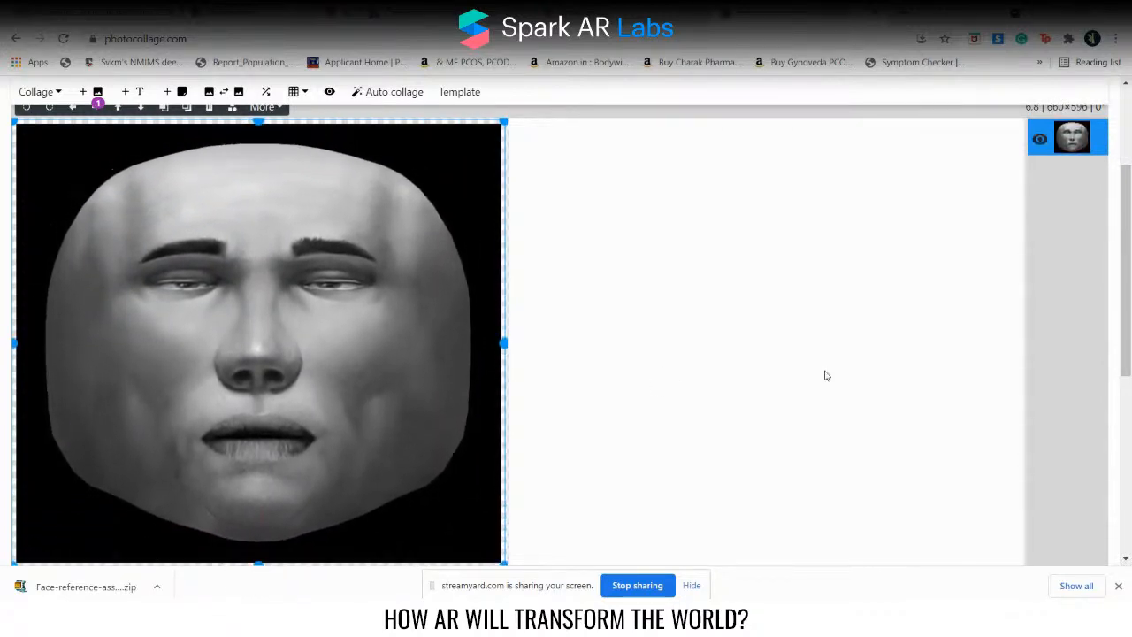
pyautogui.moveTo(1130, 283)
pyautogui.mouseDown()
pyautogui.moveTo(1129, 240)
pyautogui.moveTo(1129, 275)
pyautogui.mouseUp()
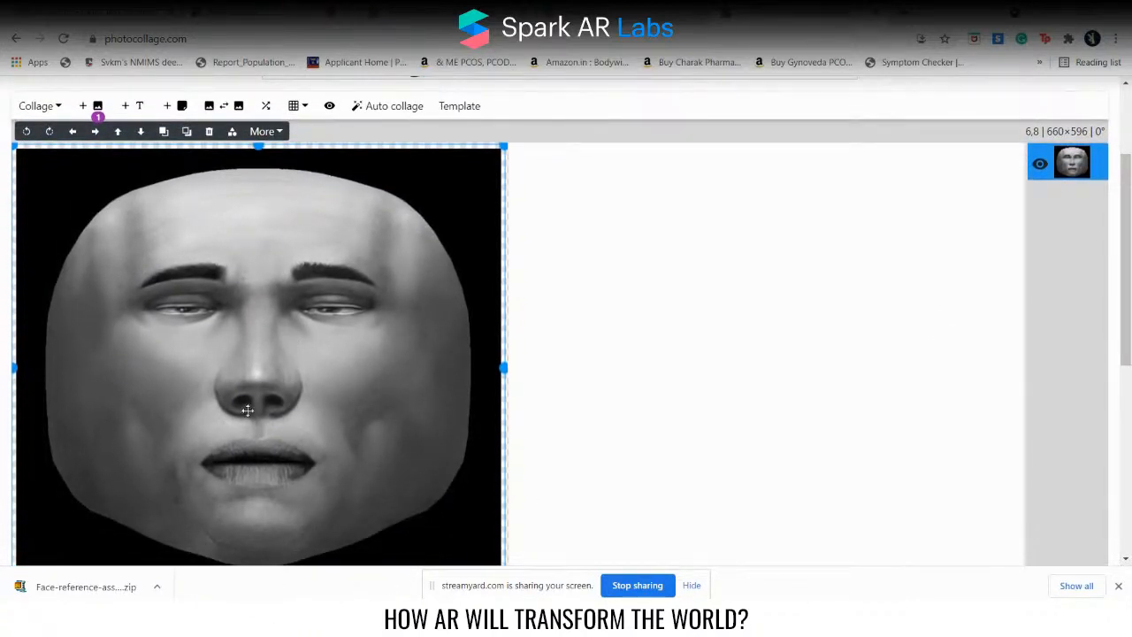
# Step: Add the doctor 1 image from the Desktop to the collage
pyautogui.click(101, 111)
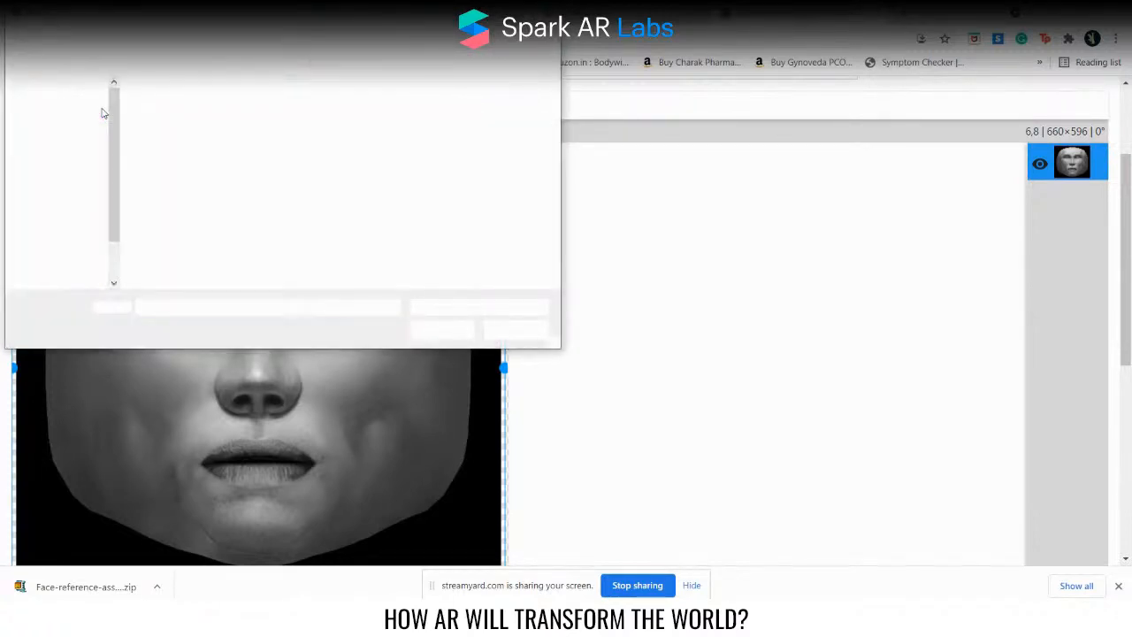
pyautogui.click(60, 149)
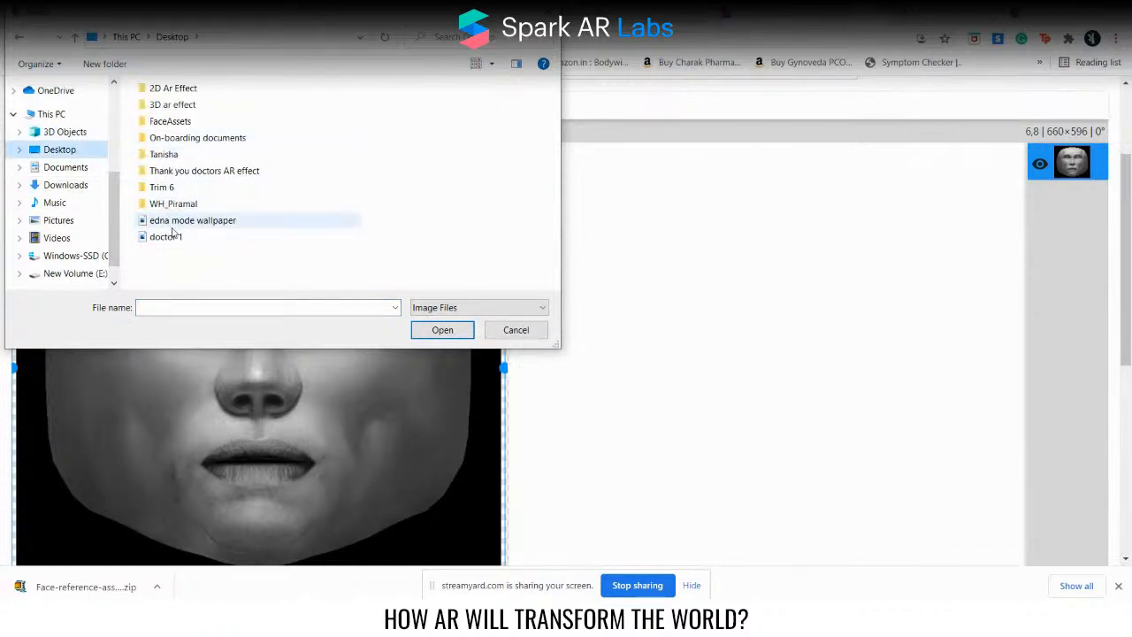
pyautogui.click(172, 239)
pyautogui.doubleClick(173, 239)
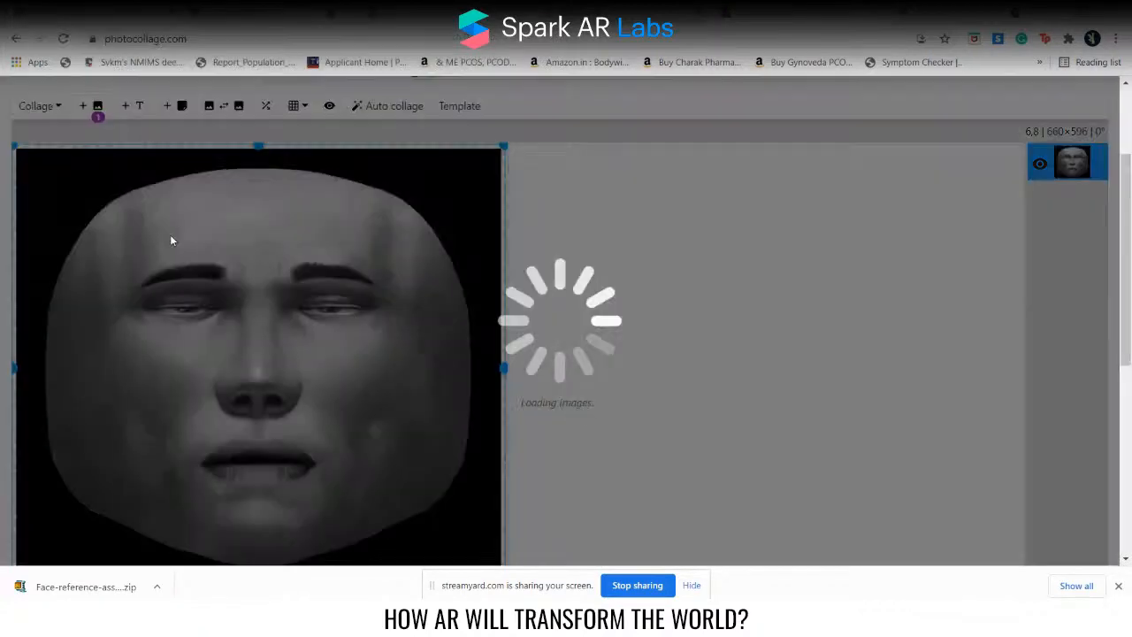
pyautogui.click(252, 215)
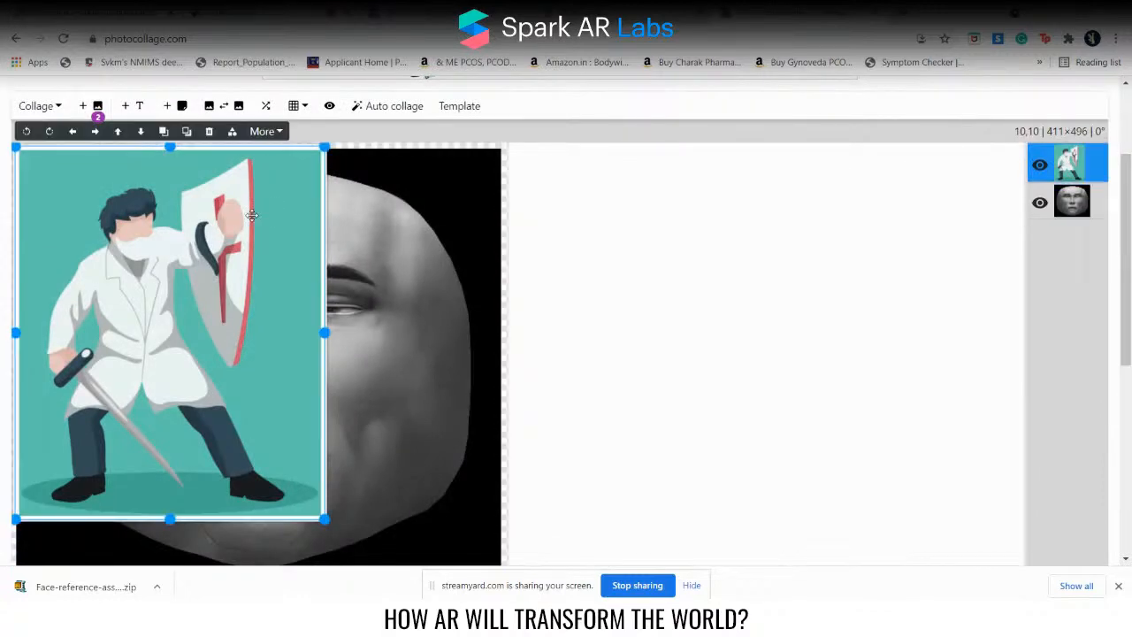
# Step: Set the doctor image's border to 0 in Shape, border & size
pyautogui.click(99, 105)
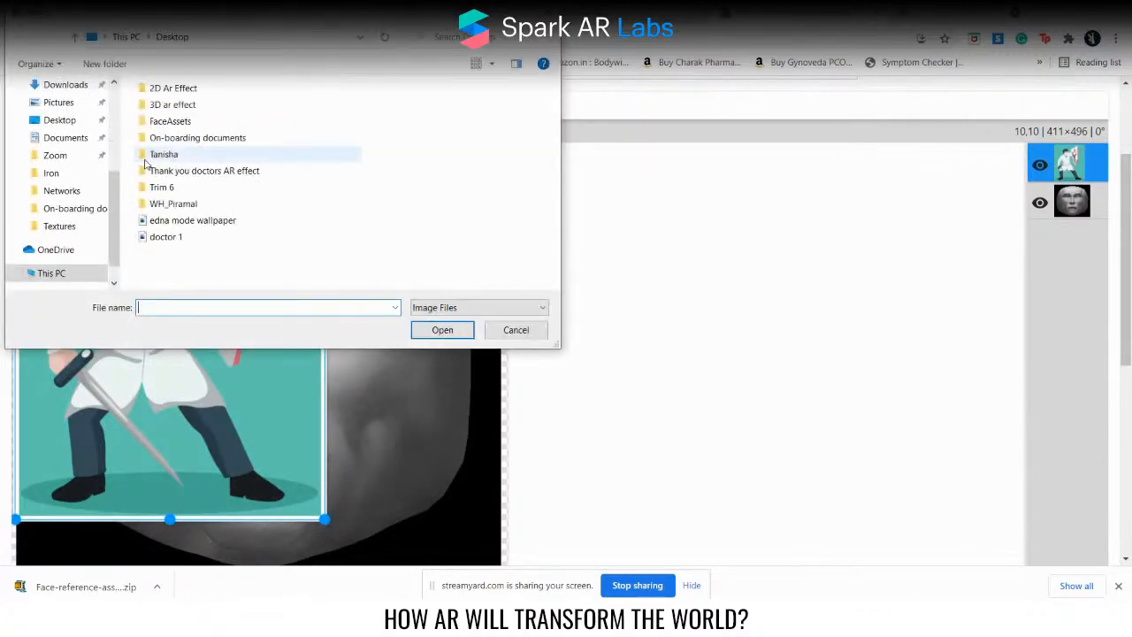
pyautogui.click(549, 12)
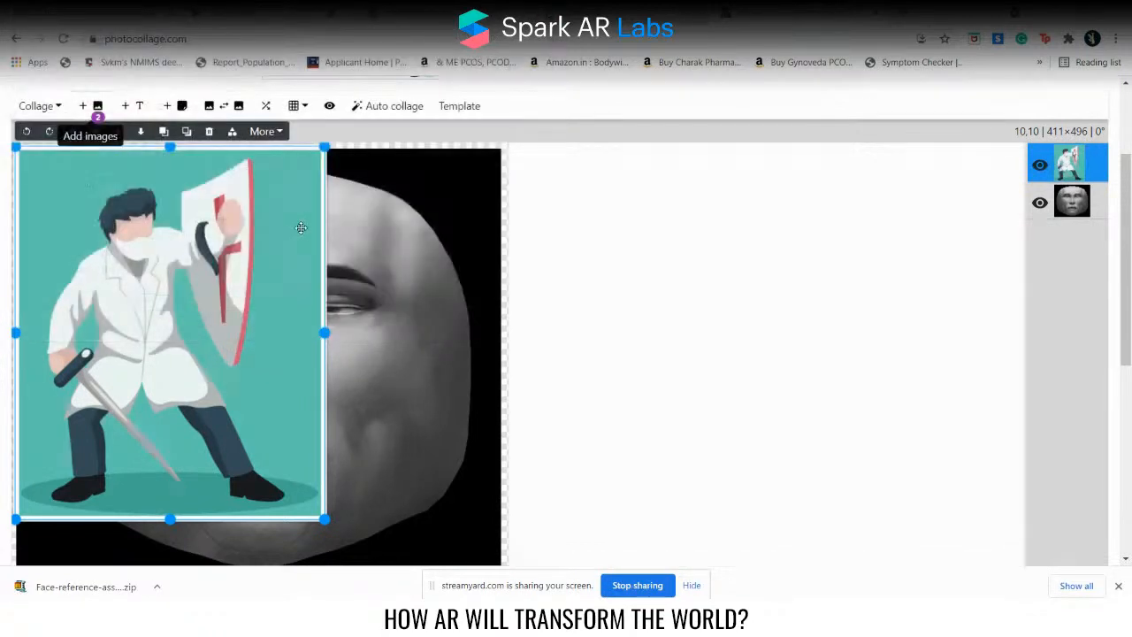
pyautogui.doubleClick(303, 232)
pyautogui.moveTo(187, 300); pyautogui.dragTo(23, 276)
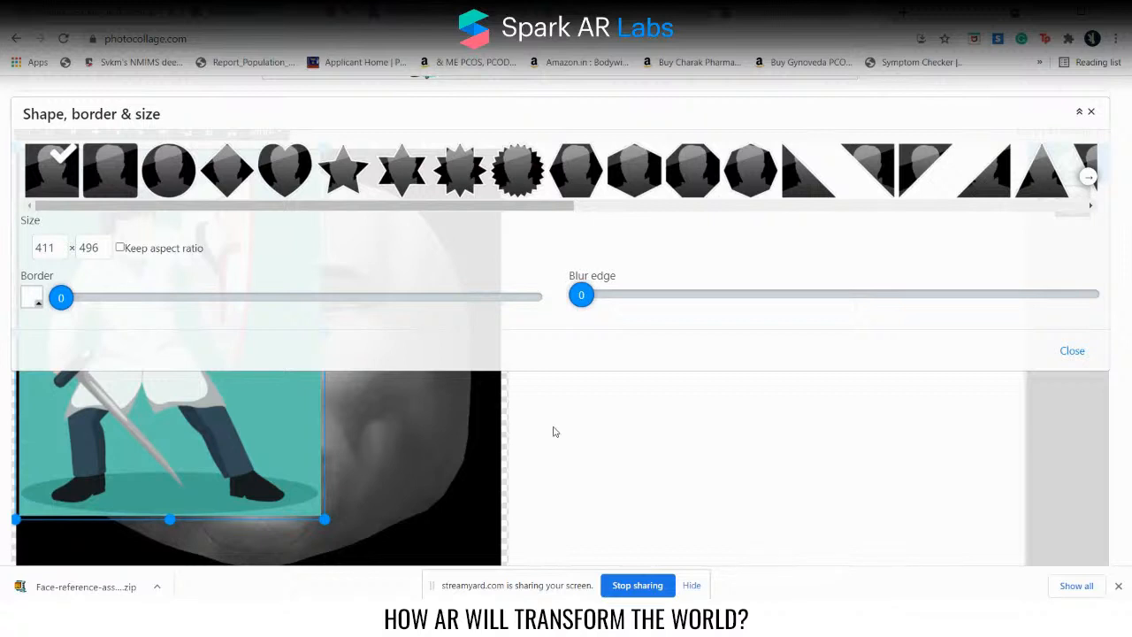
pyautogui.click(1072, 351)
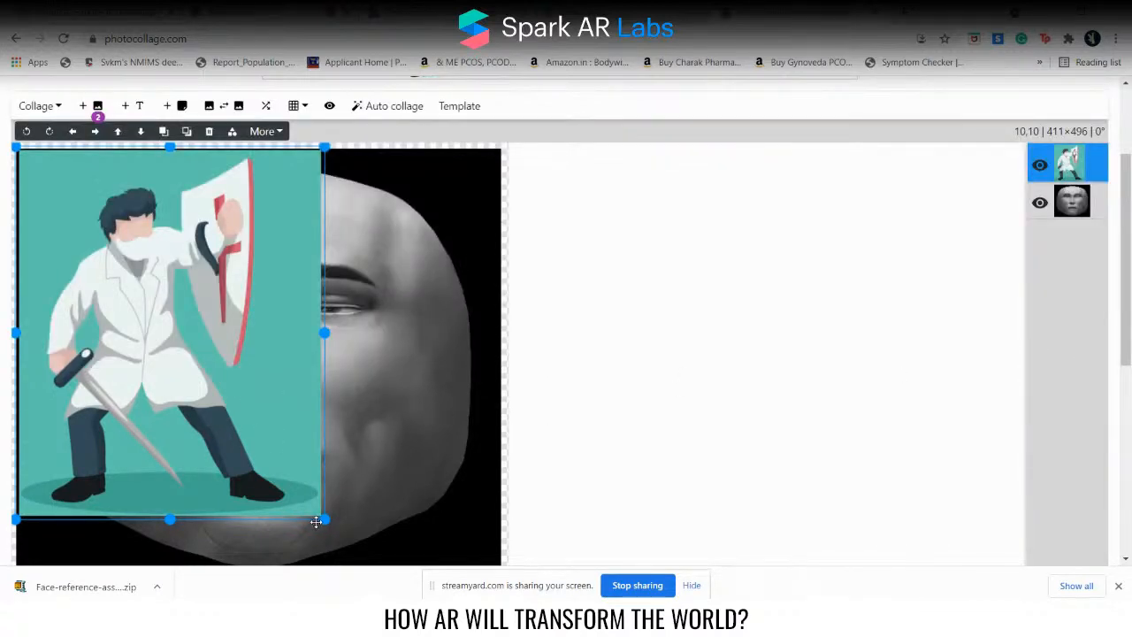
# Step: Shrink the doctor image to a sticker on the left cheek and place a Ctrl+D copy on the right cheek
pyautogui.moveTo(325, 521); pyautogui.dragTo(82, 229)
pyautogui.moveTo(56, 184); pyautogui.dragTo(134, 404)
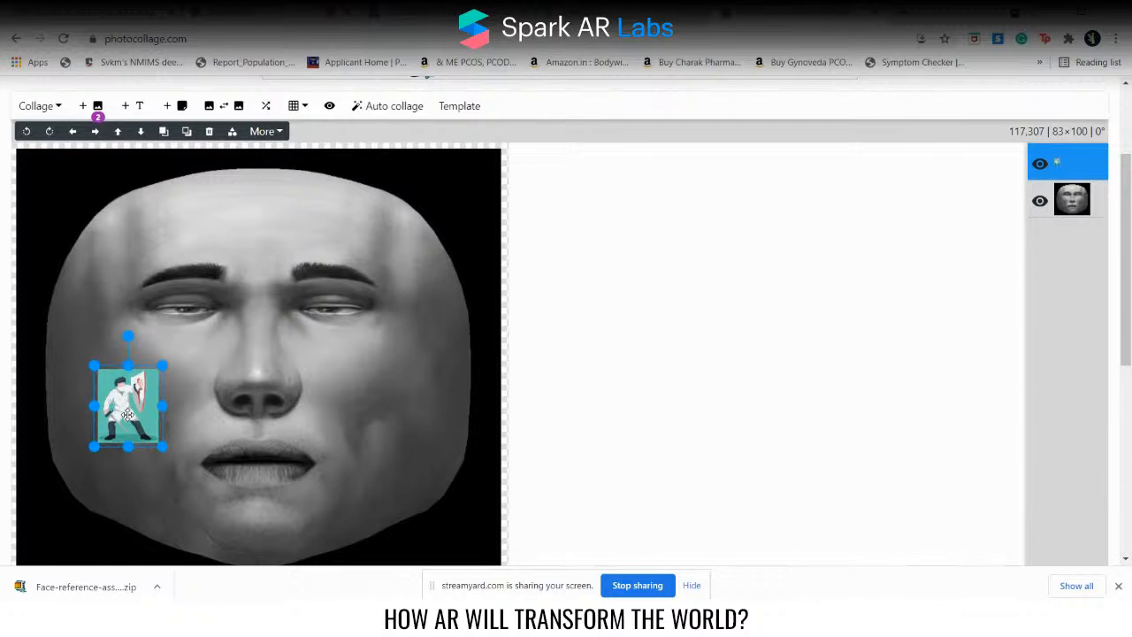
pyautogui.hotkey('ctrl', 'd')
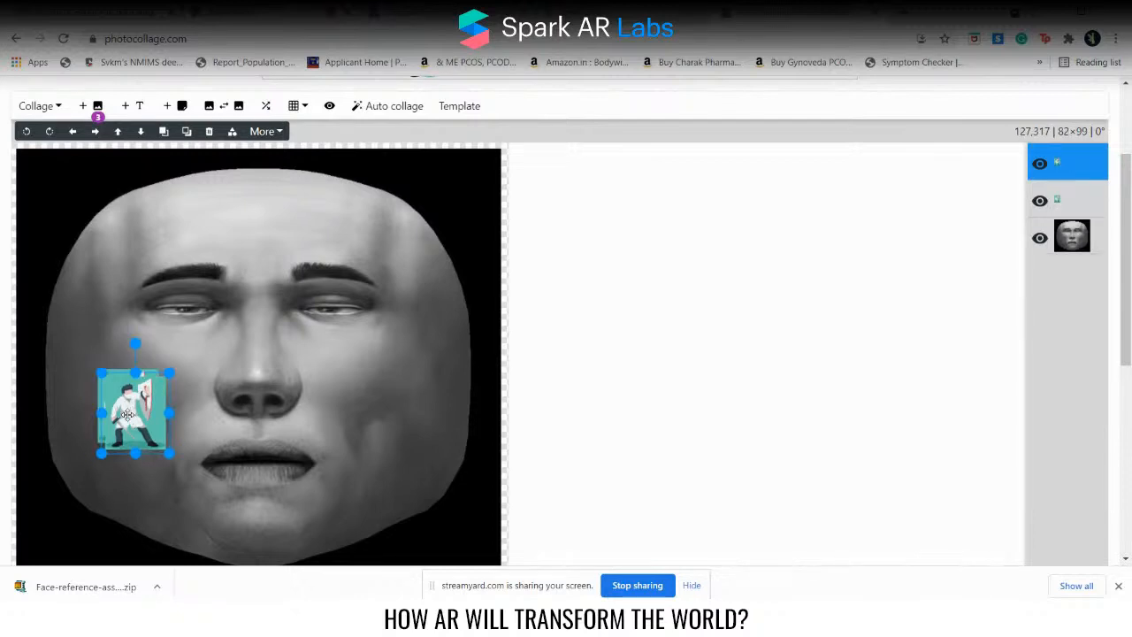
pyautogui.moveTo(140, 405); pyautogui.dragTo(399, 398)
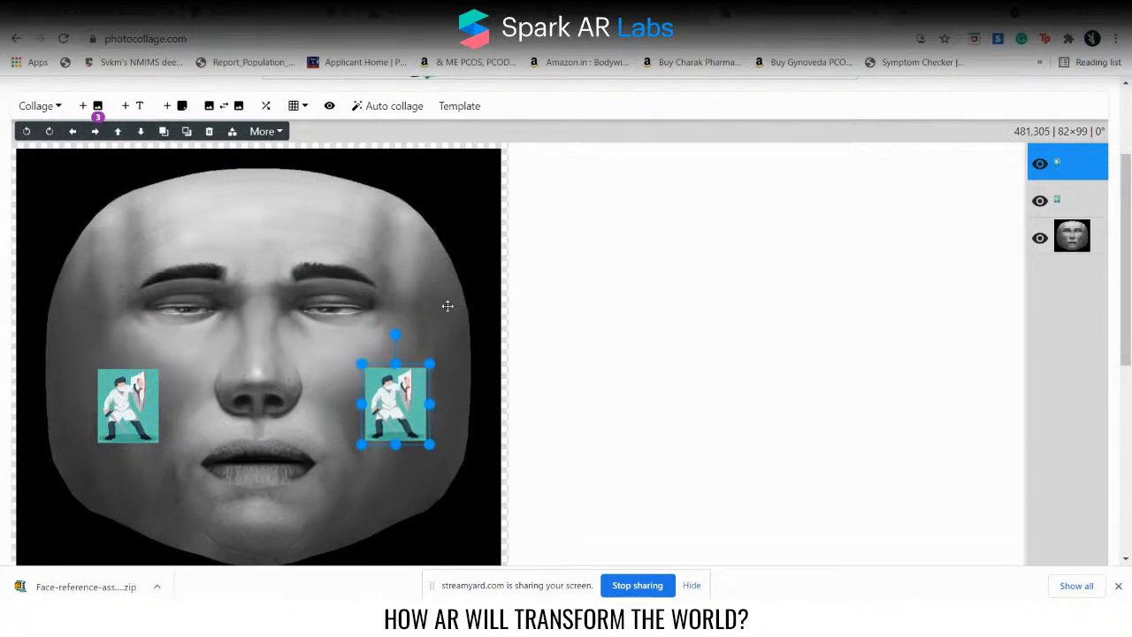
pyautogui.click(324, 245)
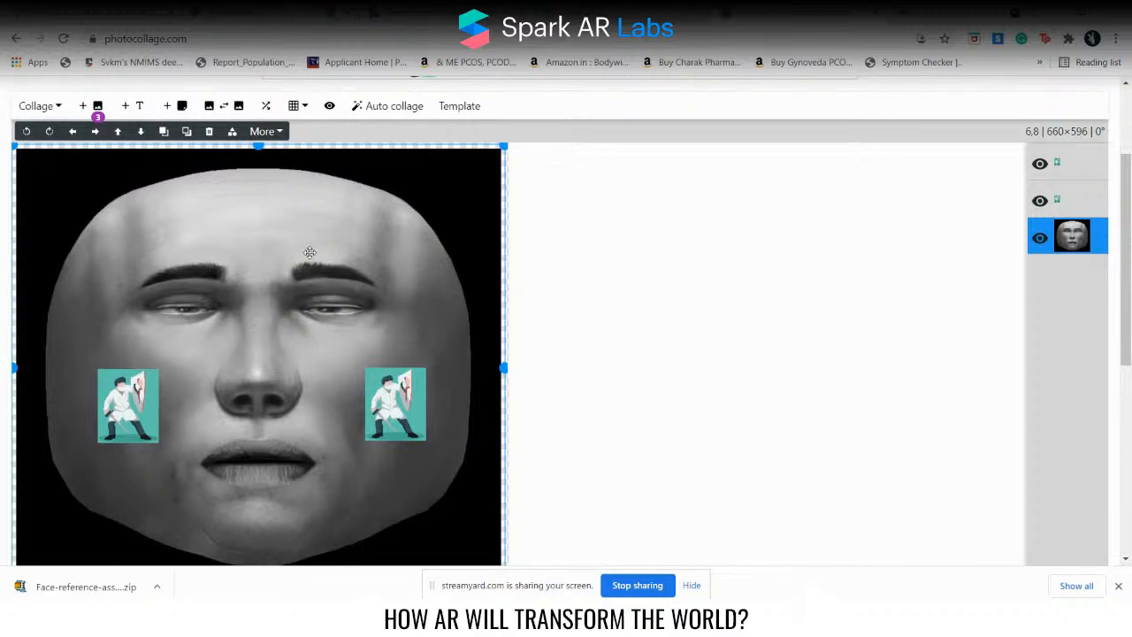
# Step: Delete the face background layer and choose PNG in Save as image
pyautogui.press('Delete')
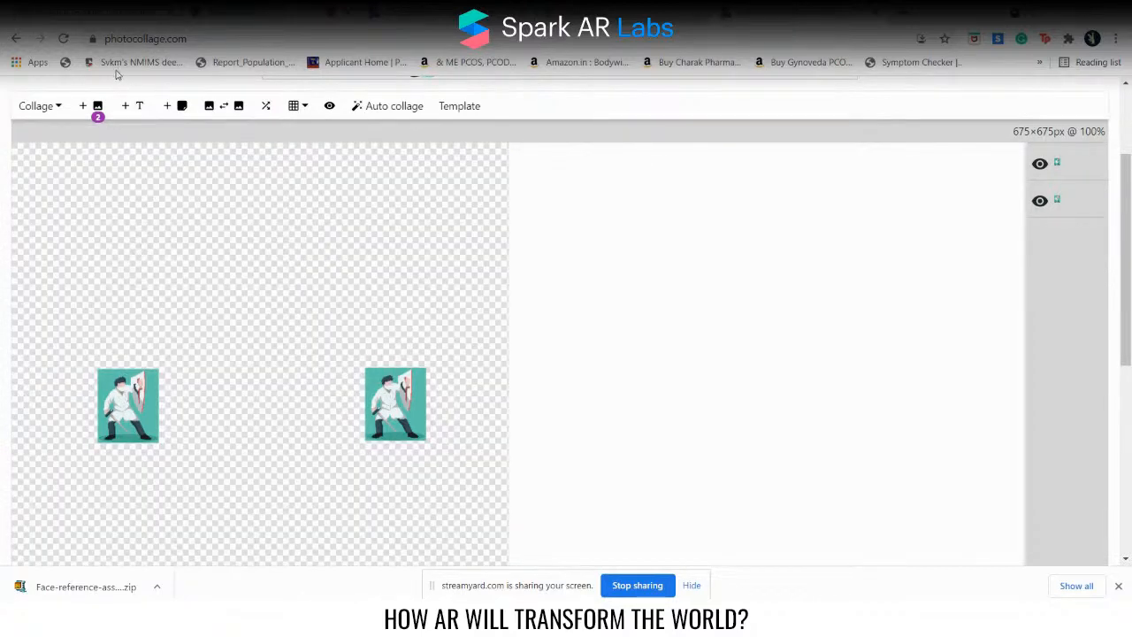
pyautogui.click(62, 105)
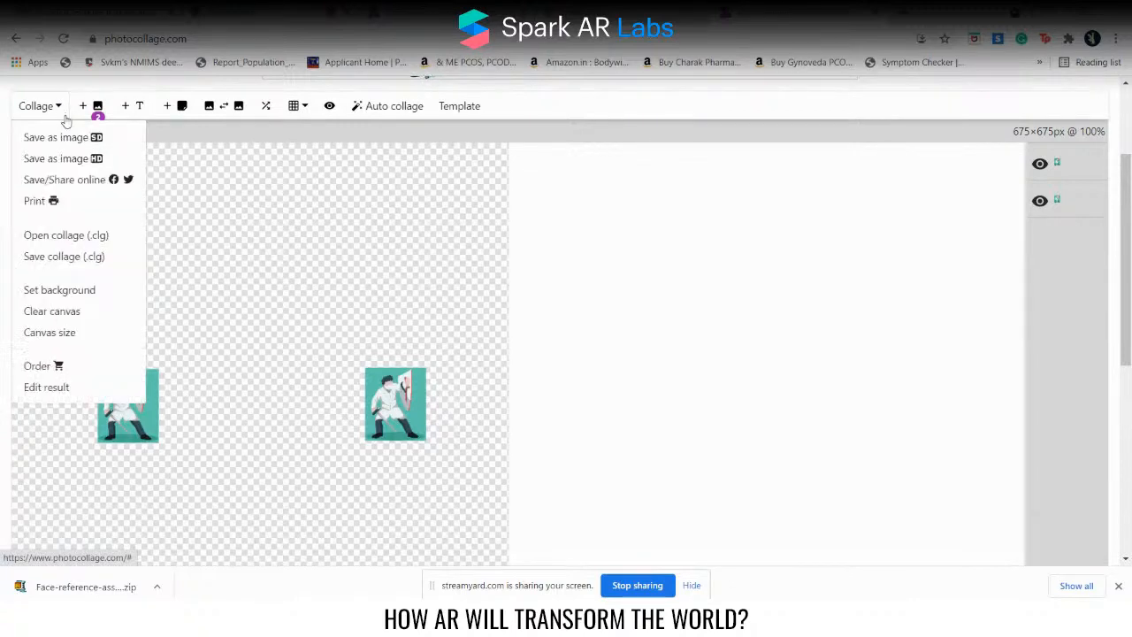
pyautogui.click(71, 138)
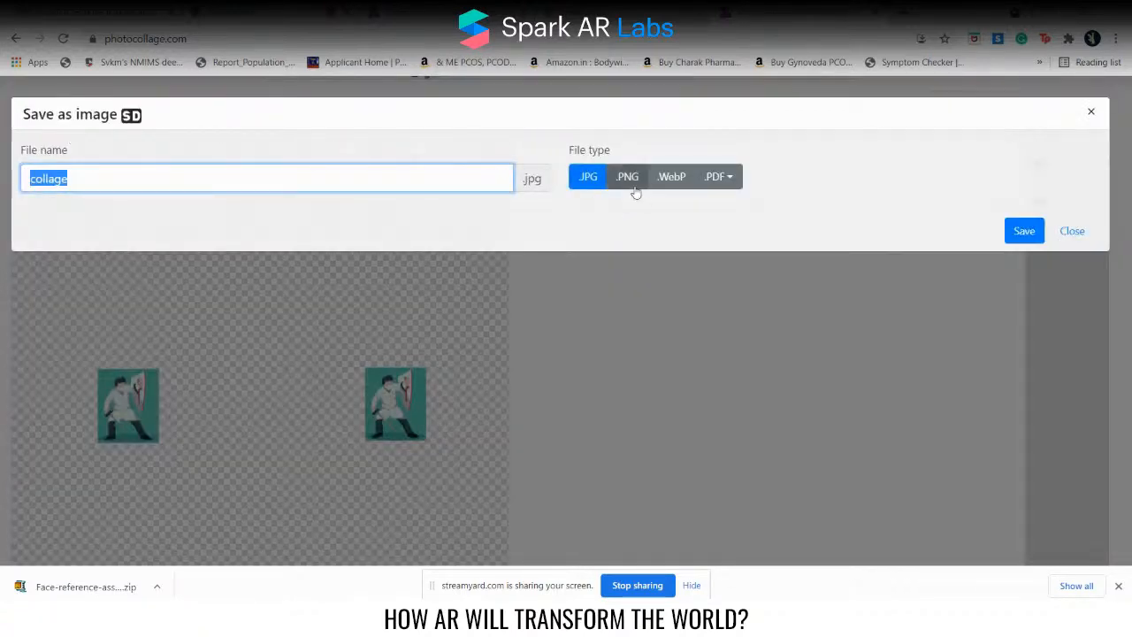
pyautogui.click(634, 181)
# Step: Name the file '2d effect' and save the transparent PNG
pyautogui.click(422, 182)
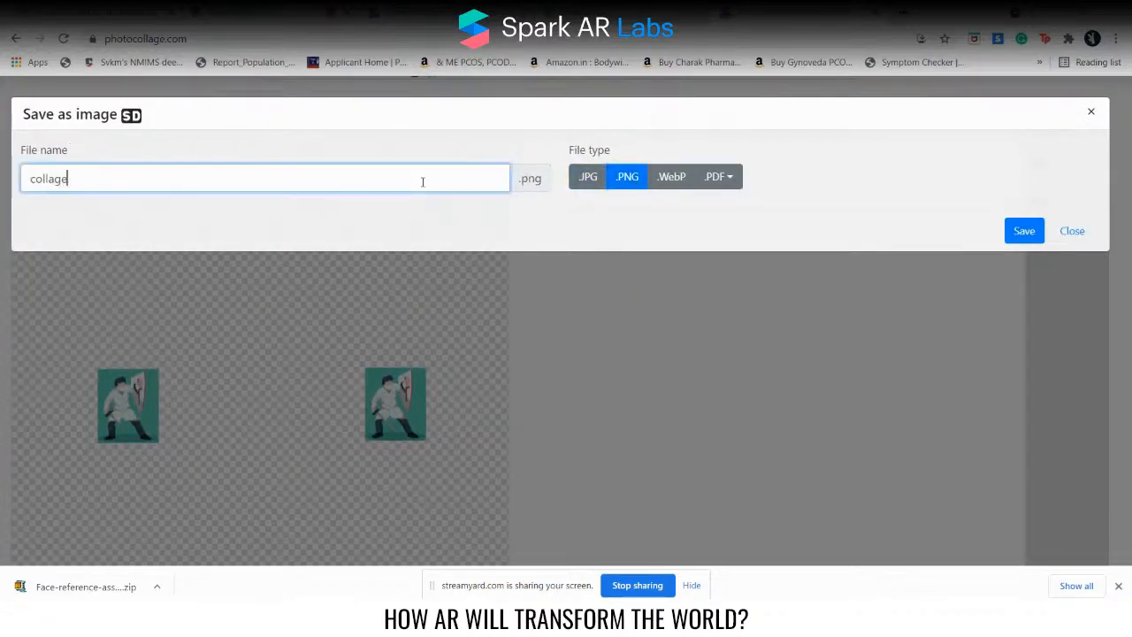
pyautogui.press('BackSpace')
pyautogui.press('BackSpace')
pyautogui.press('BackSpace')
pyautogui.press('BackSpace')
pyautogui.press('BackSpace')
pyautogui.press('super')
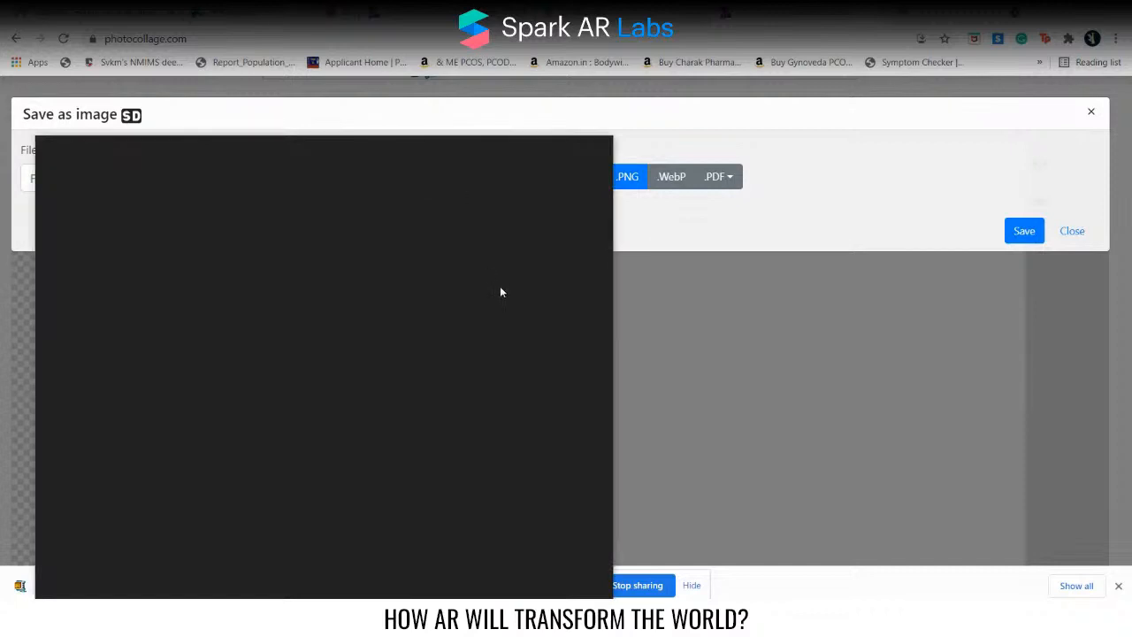
pyautogui.write('2')
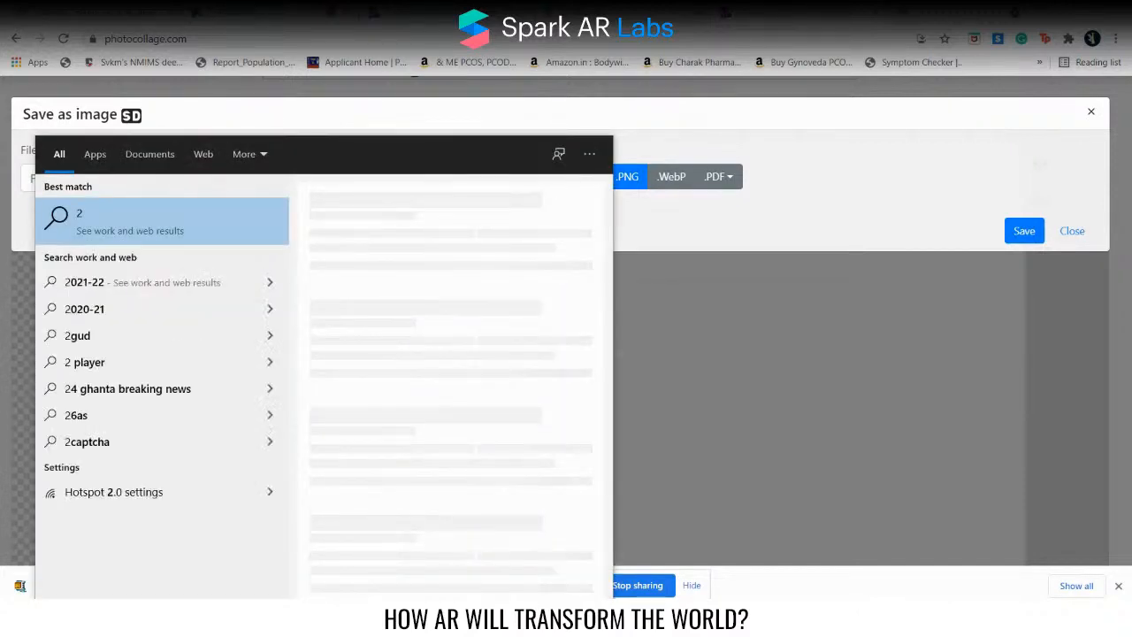
pyautogui.press('Escape')
pyautogui.press('super')
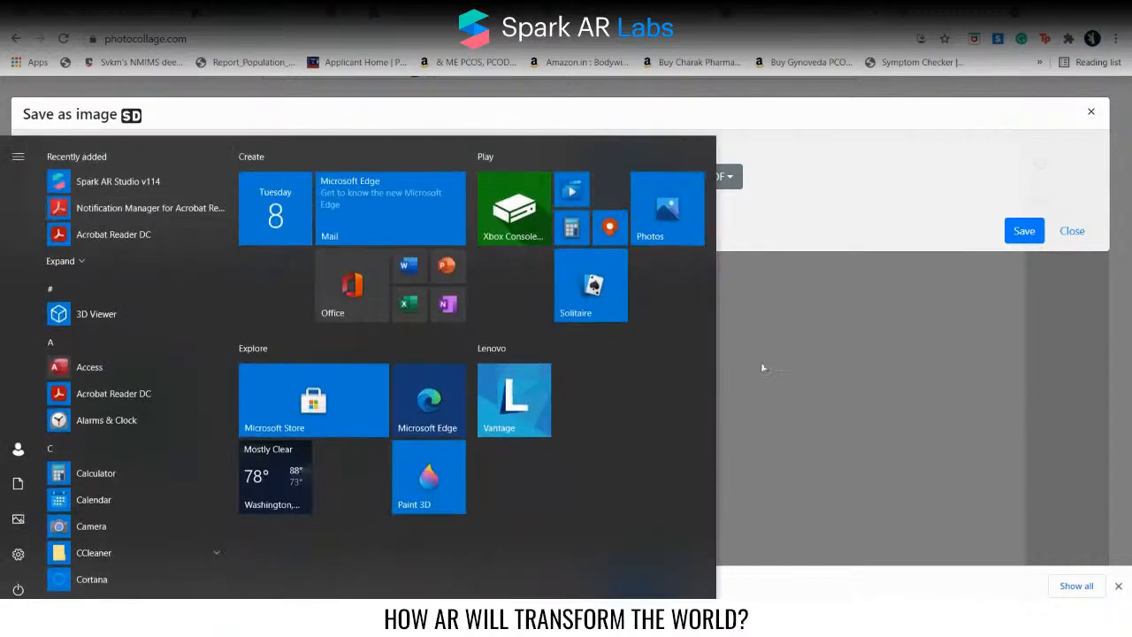
pyautogui.click(762, 368)
pyautogui.click(313, 177)
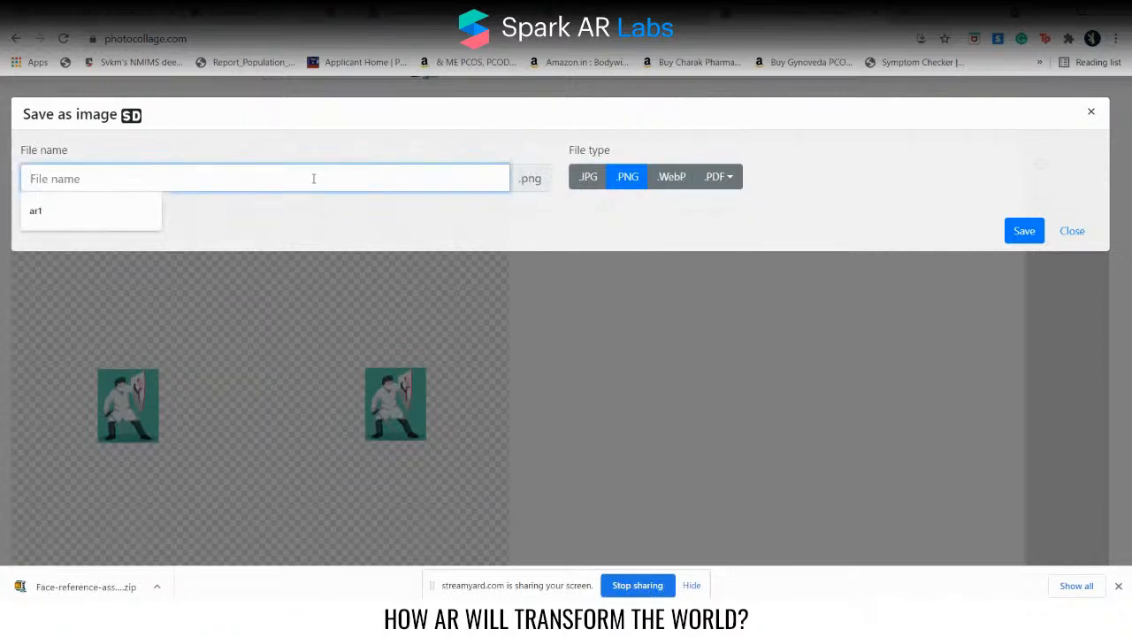
pyautogui.write('2d effect')
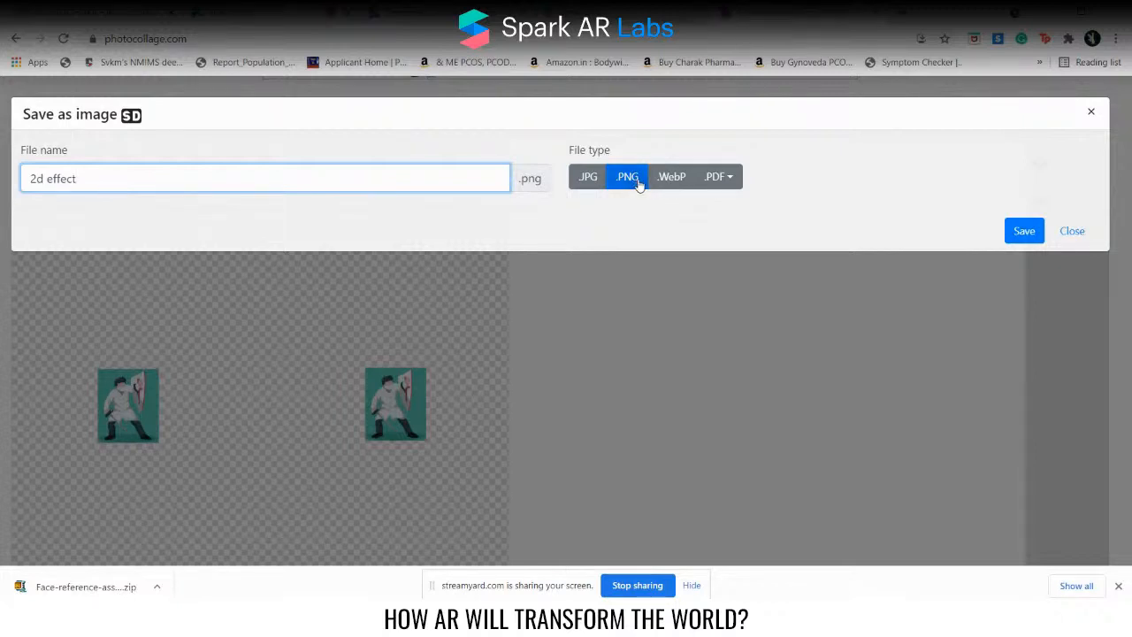
pyautogui.click(1019, 234)
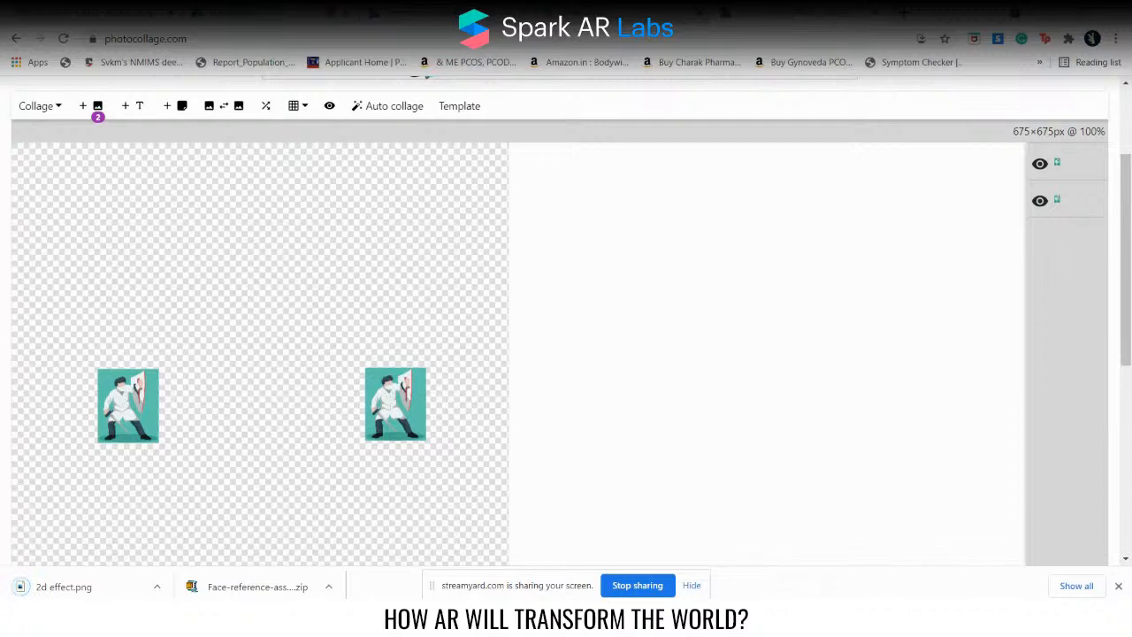
pyautogui.moveTo(694, 595)
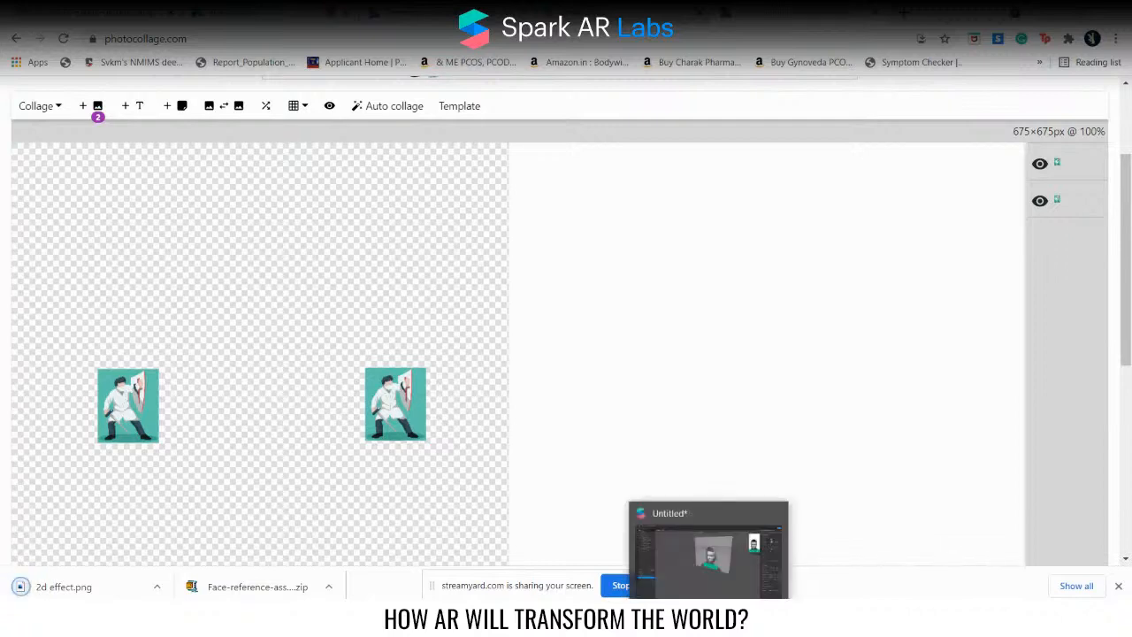
pyautogui.click(694, 595)
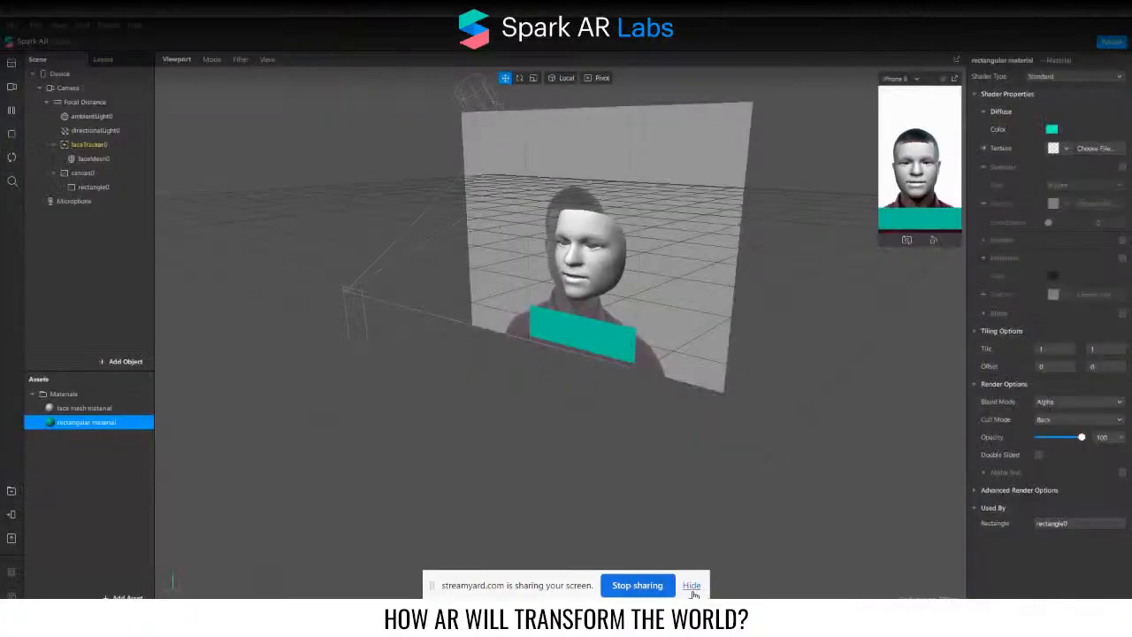
# Step: Select face mesh material in the Assets panel and open its texture dropdown
pyautogui.click(929, 326)
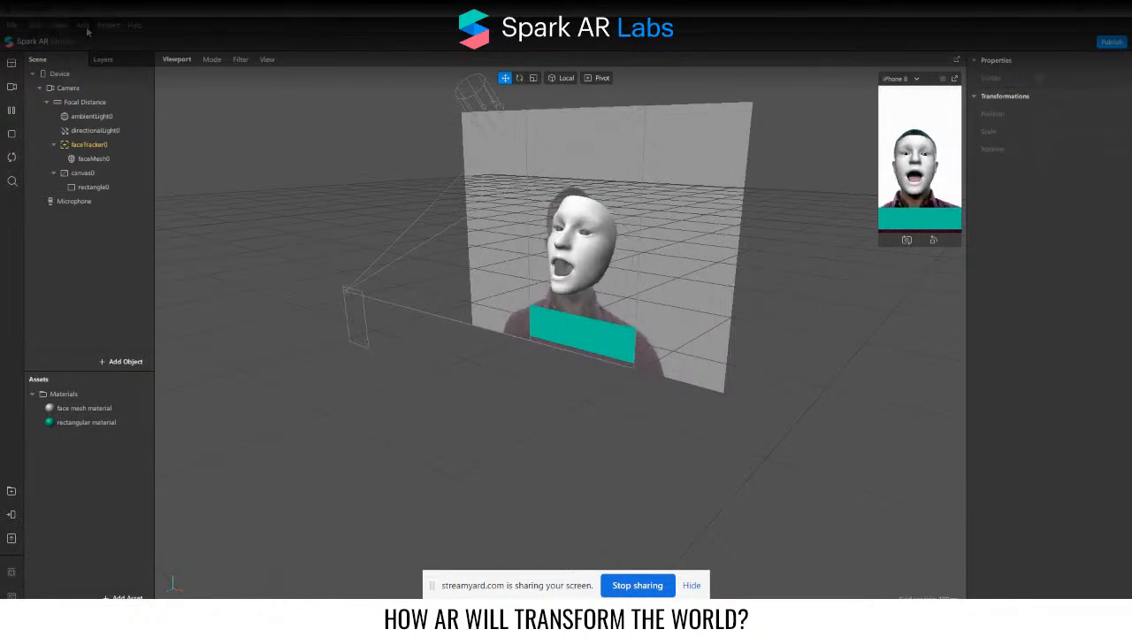
pyautogui.click(117, 362)
pyautogui.click(228, 387)
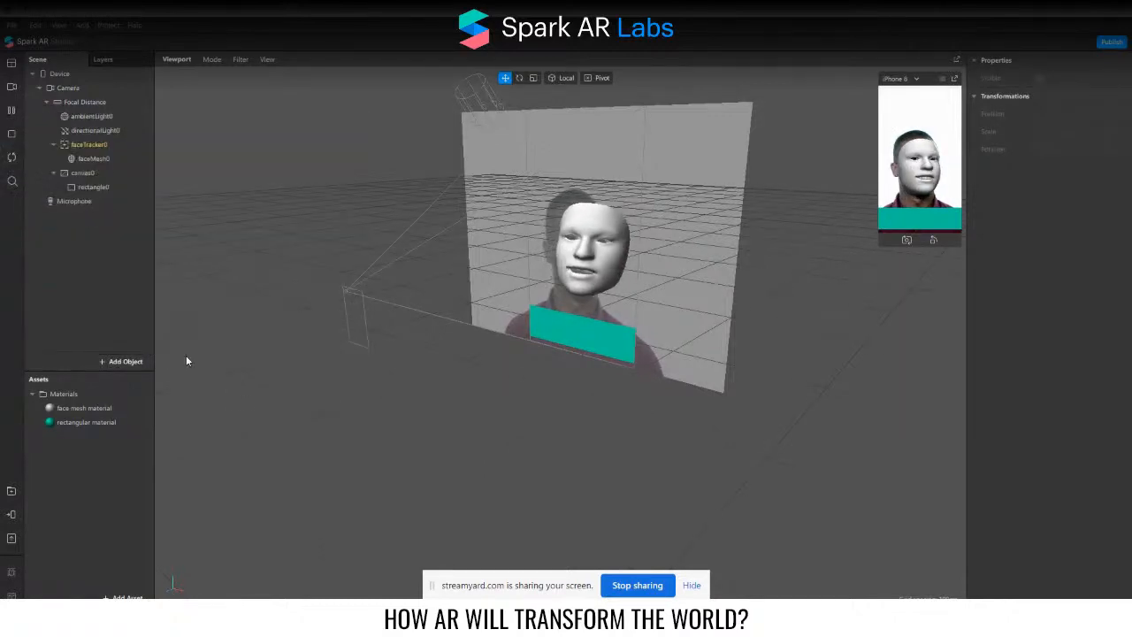
pyautogui.click(77, 409)
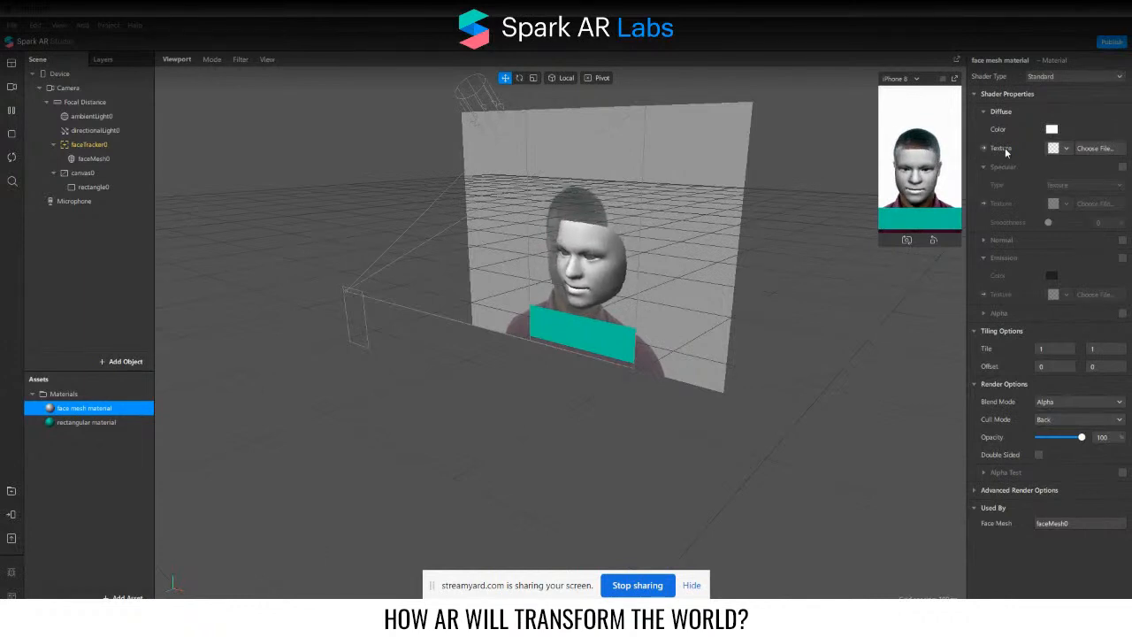
pyautogui.click(1065, 148)
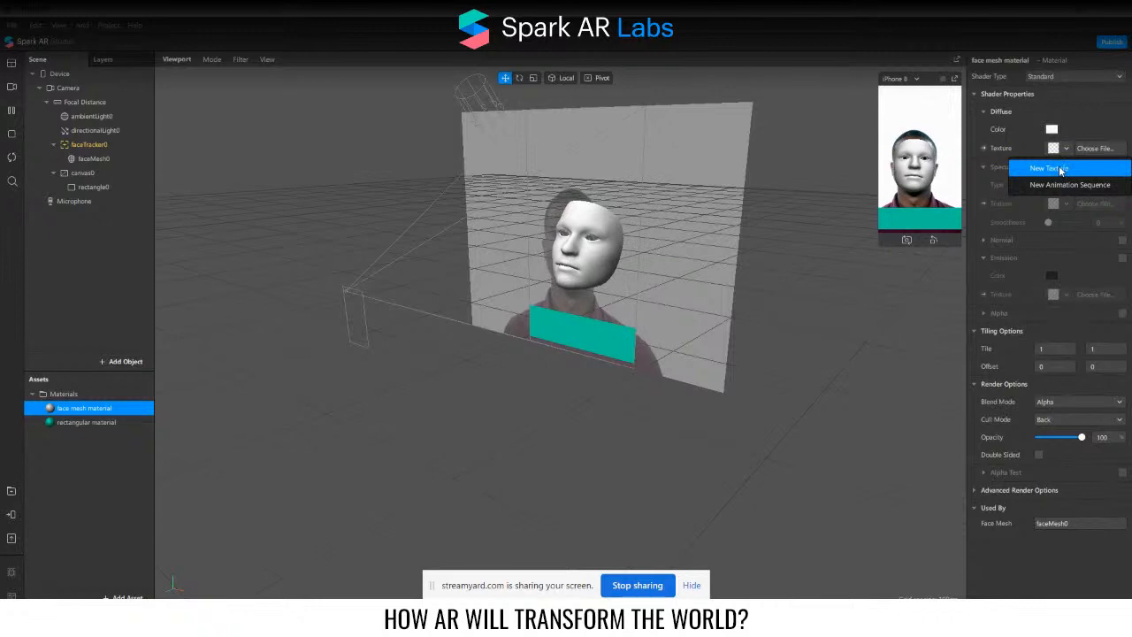
# Step: Import ar1 from Downloads as the face mesh material's new texture
pyautogui.click(1060, 169)
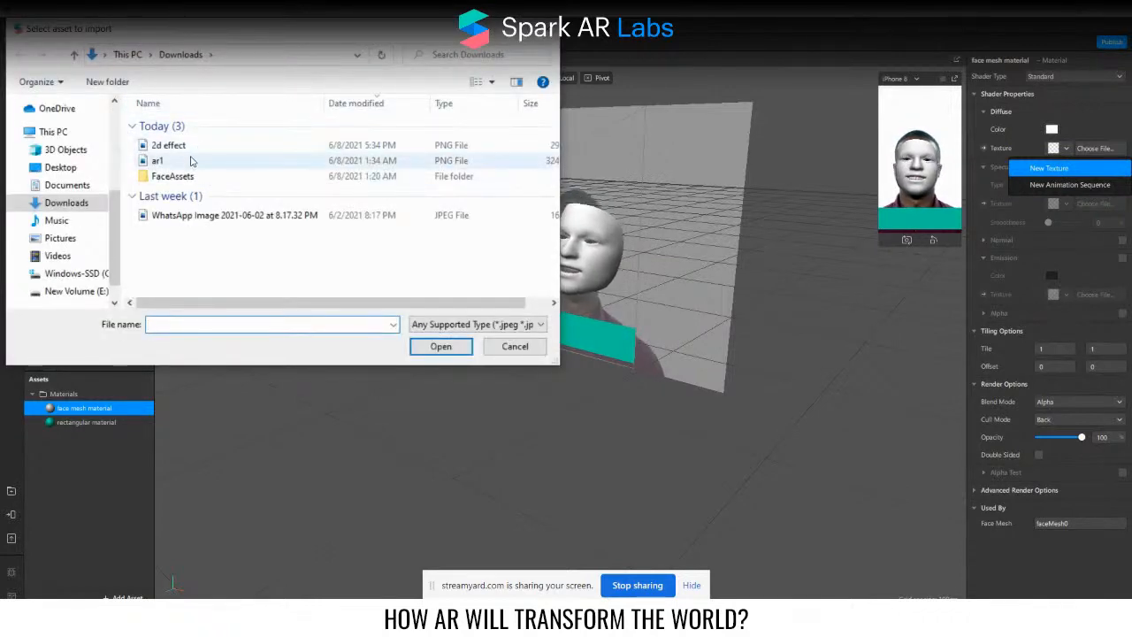
pyautogui.click(157, 161)
pyautogui.doubleClick(189, 163)
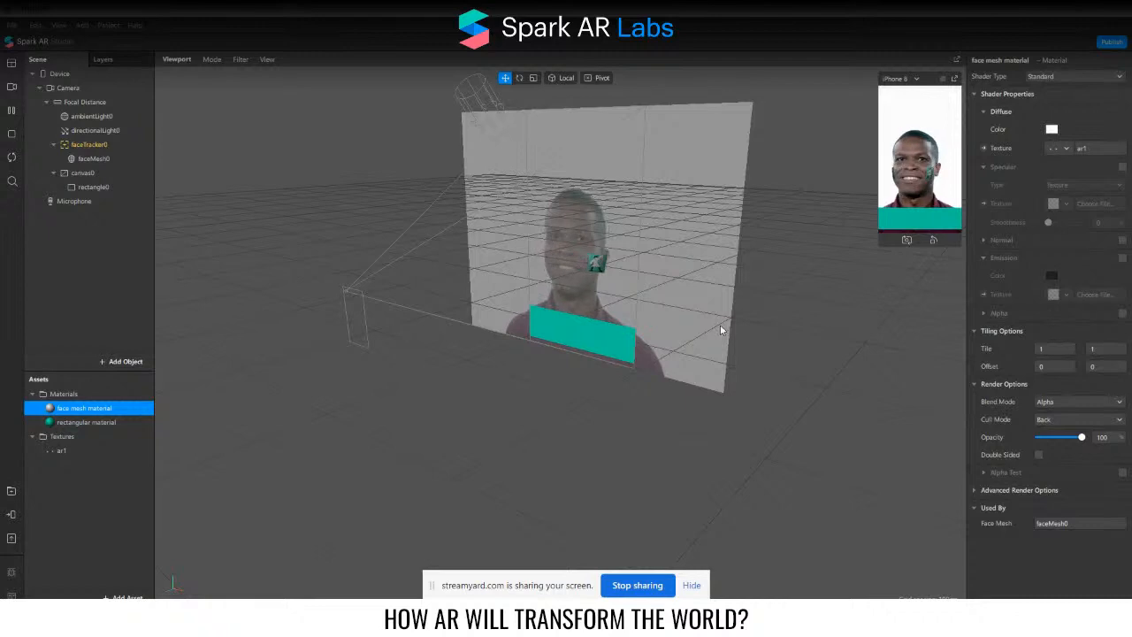
pyautogui.click(767, 351)
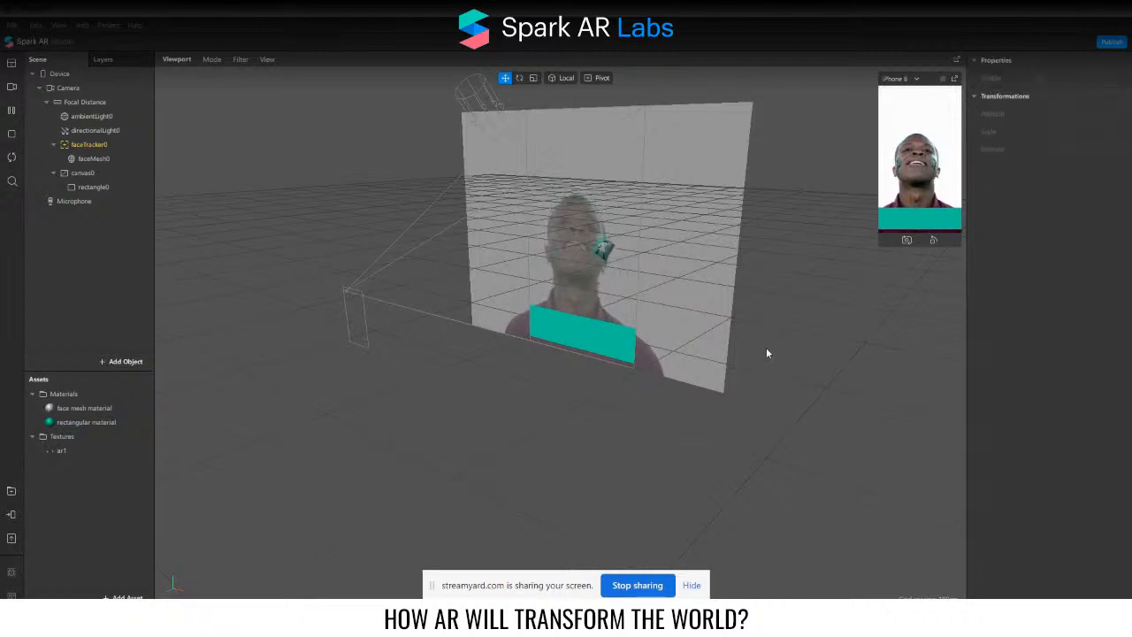
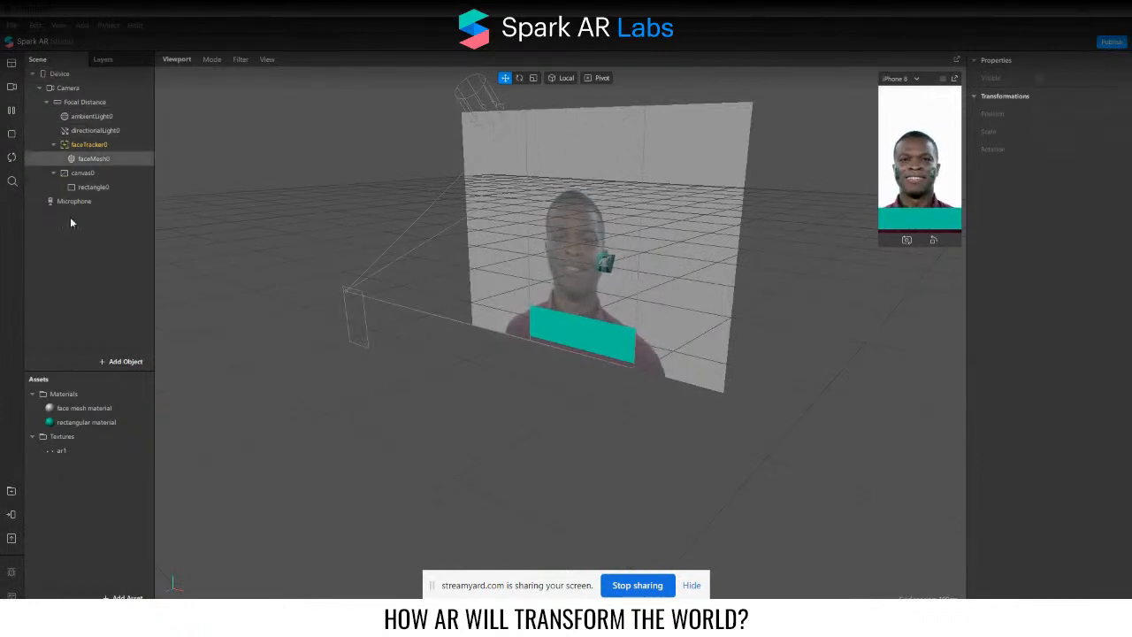
# Step: Add a 2D Text object, drop it onto the teal banner and widen it to 369 by 100
pyautogui.click(81, 27)
pyautogui.moveTo(116, 79)
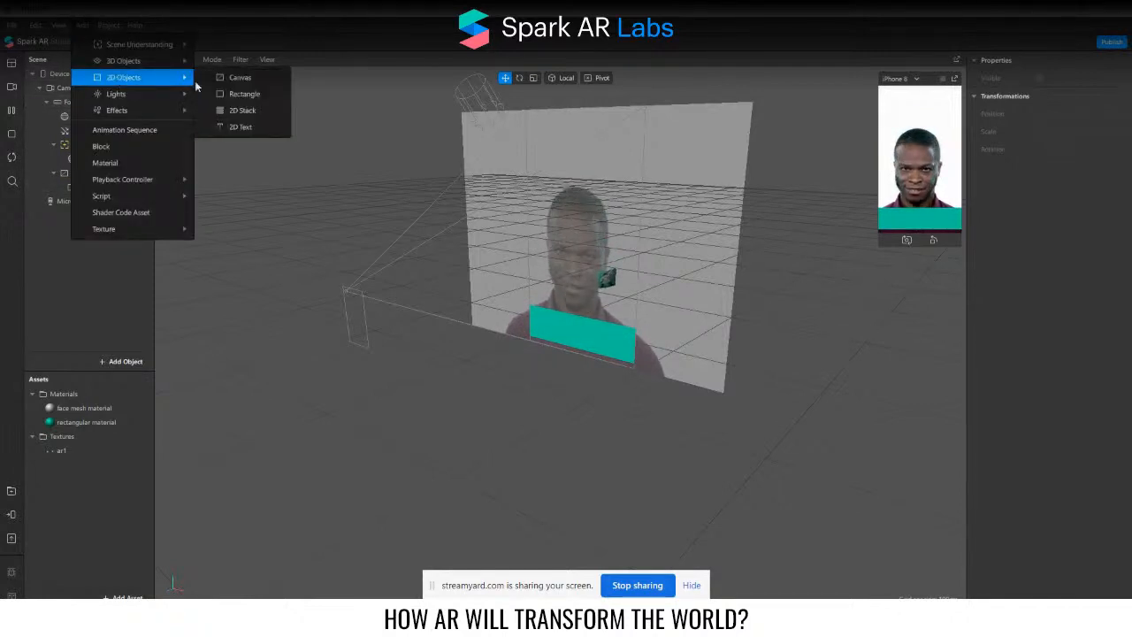
pyautogui.click(229, 127)
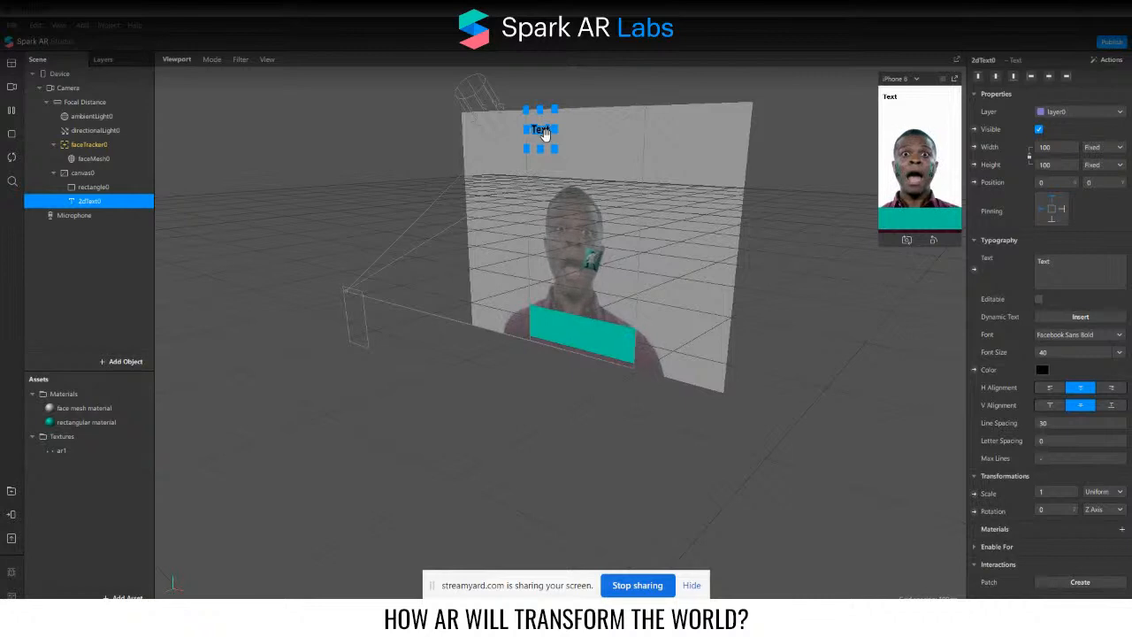
pyautogui.moveTo(549, 131); pyautogui.dragTo(569, 261)
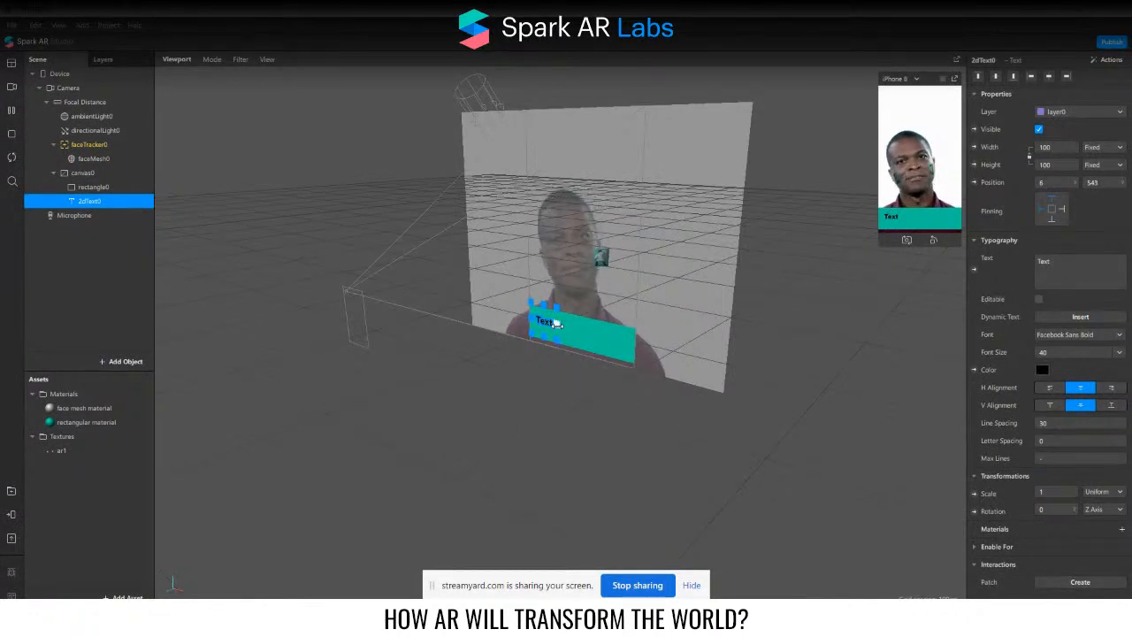
pyautogui.moveTo(559, 322); pyautogui.dragTo(637, 341)
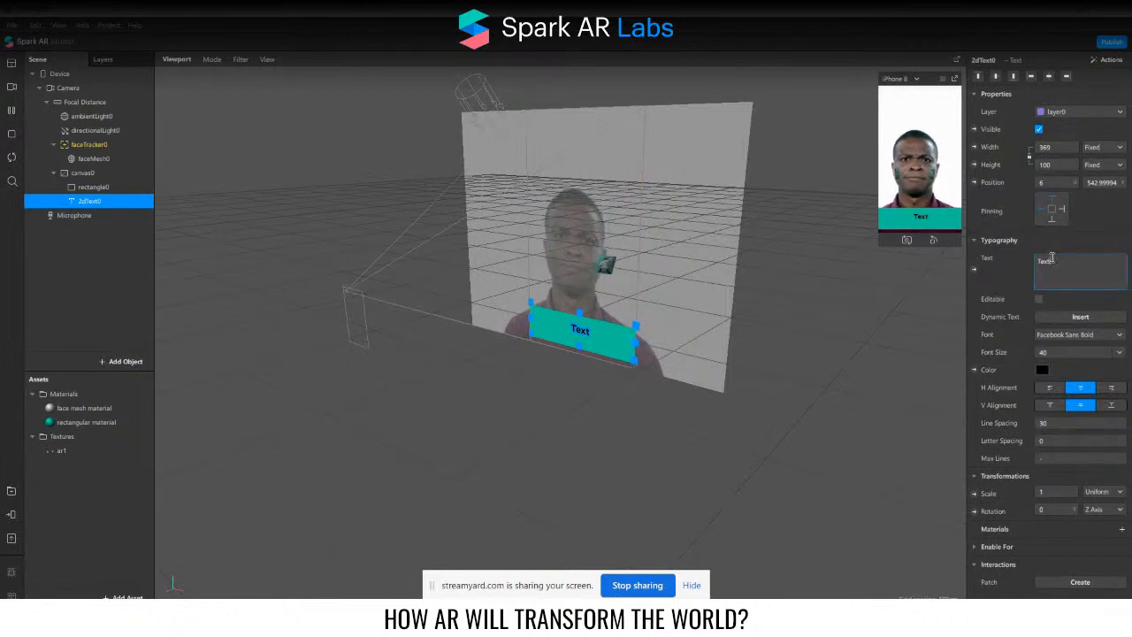
# Step: Replace the placeholder text with #CovidWarrior
pyautogui.hotkey('ctrl', 'a')
pyautogui.write('\\')
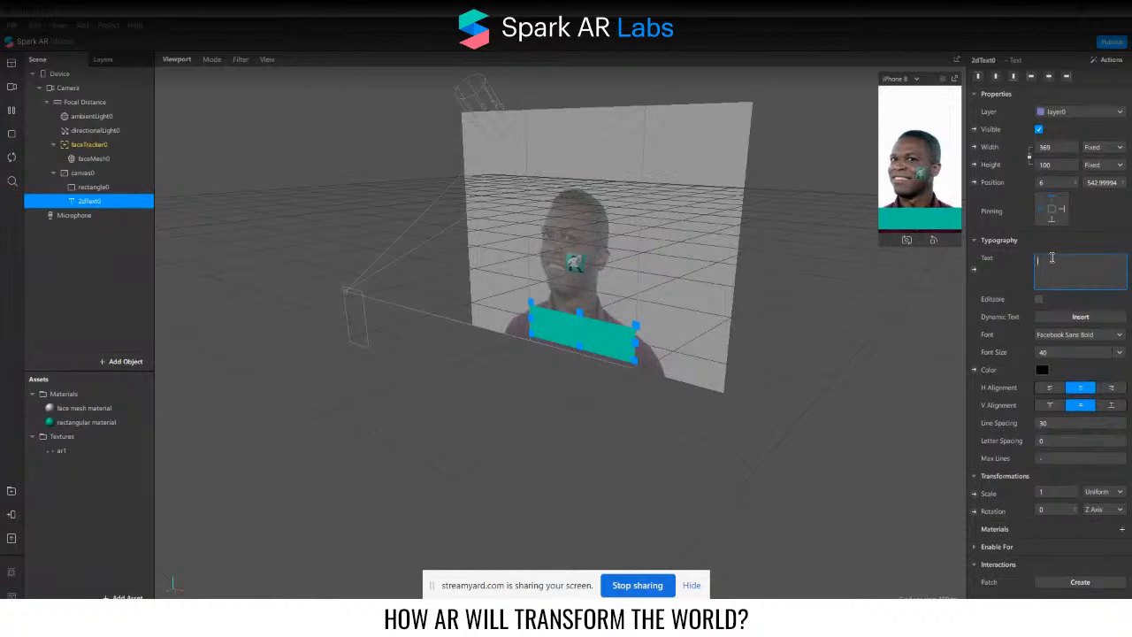
pyautogui.write('#C')
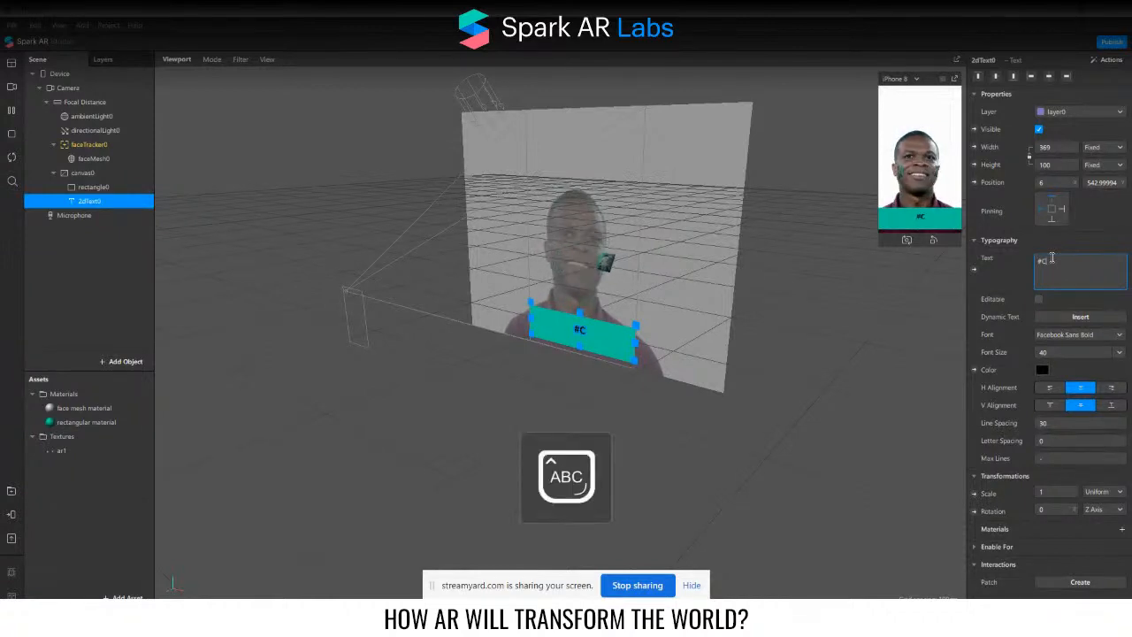
pyautogui.write('ovidWa')
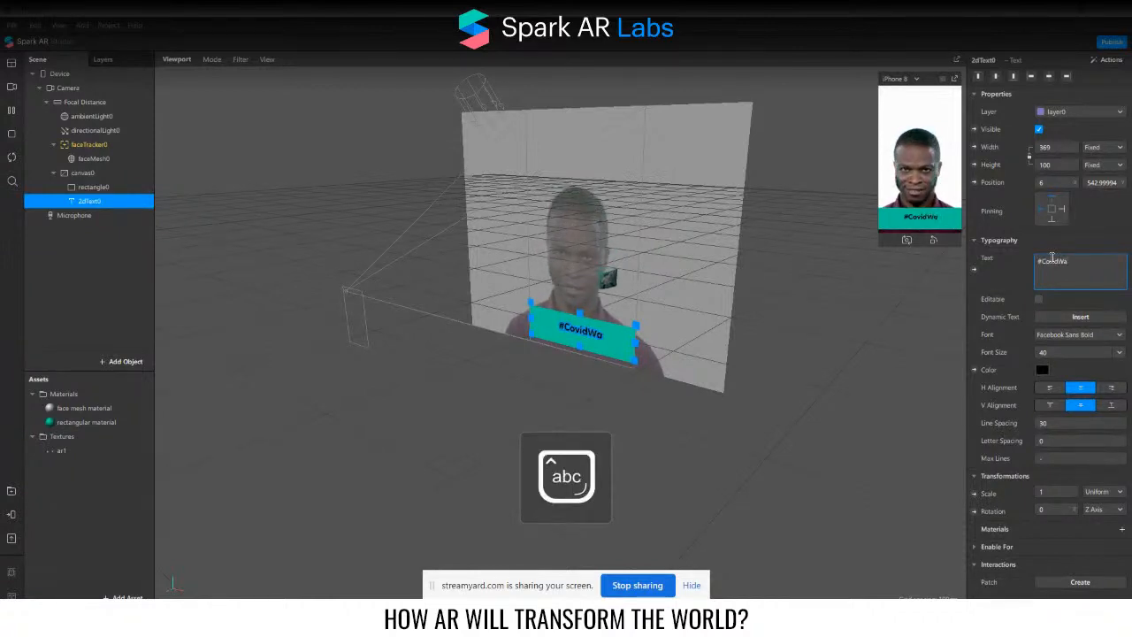
pyautogui.write('rrior')
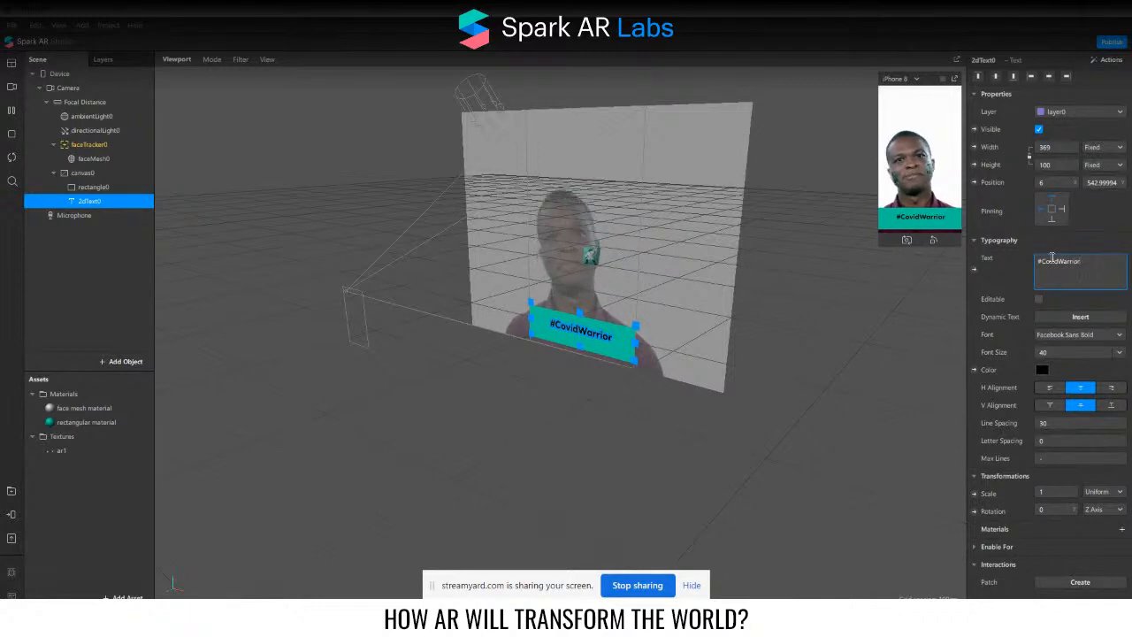
pyautogui.click(846, 319)
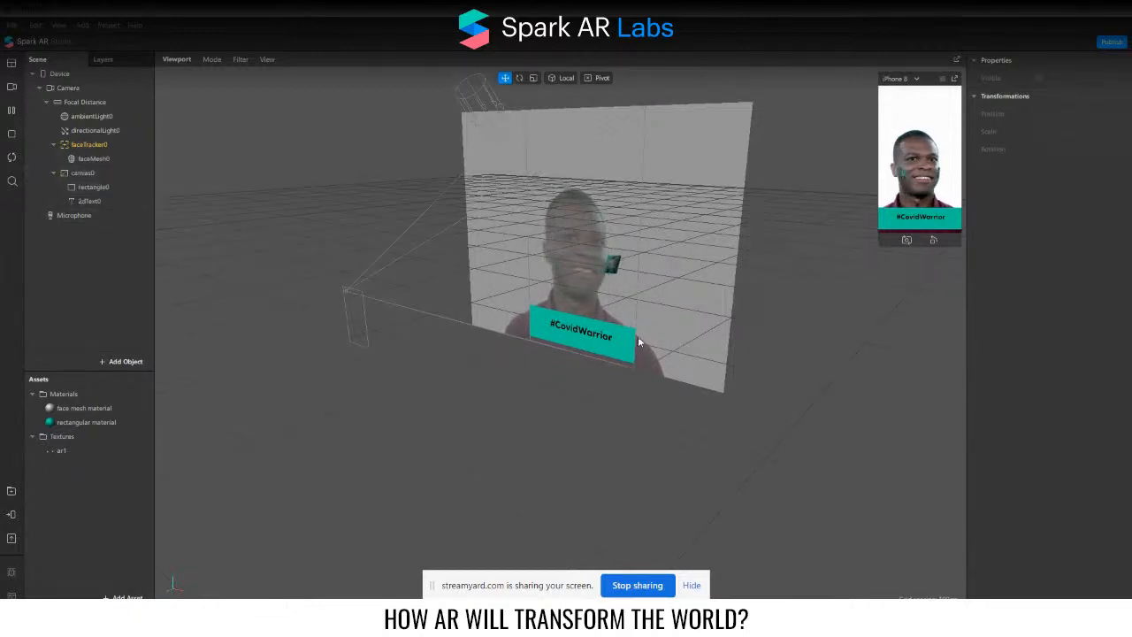
# Step: Enlarge the 2dText0 box to 482 by 134 and shift it left to -45, 533
pyautogui.click(90, 202)
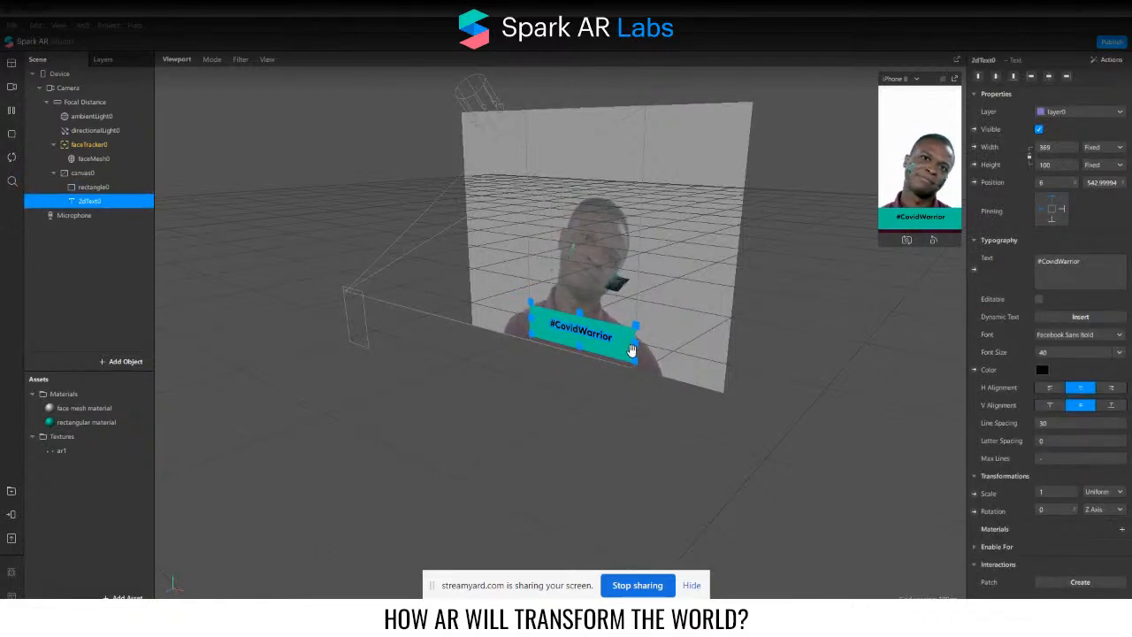
pyautogui.moveTo(634, 360); pyautogui.dragTo(672, 382)
pyautogui.moveTo(623, 352); pyautogui.dragTo(607, 344)
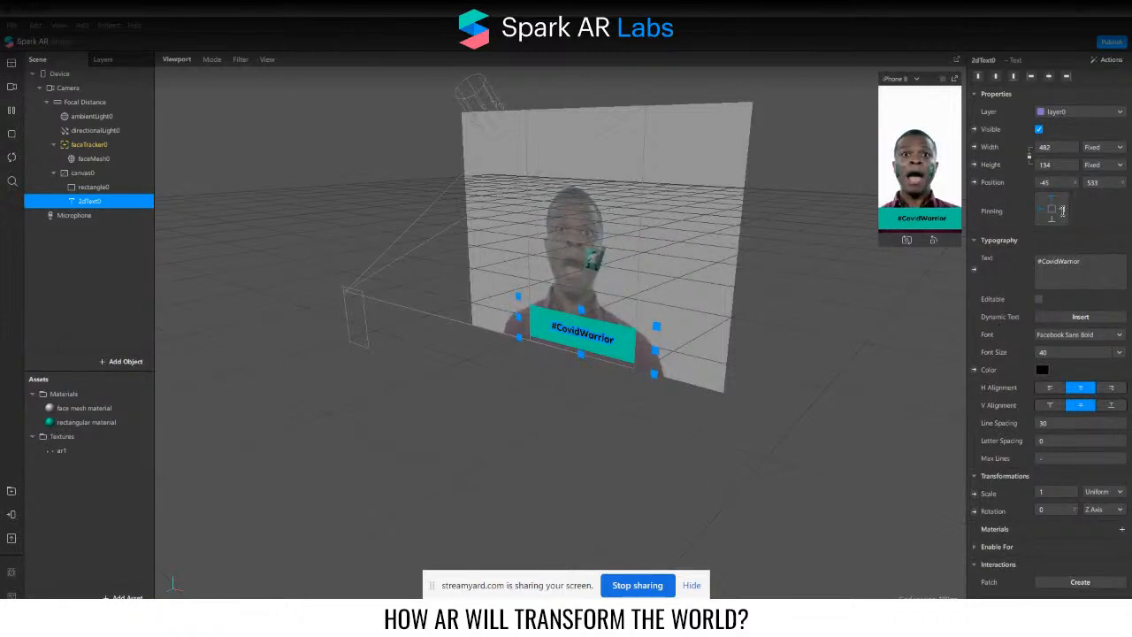
# Step: Set the 2dText0 font size to 50 and reselect the text object
pyautogui.click(1064, 354)
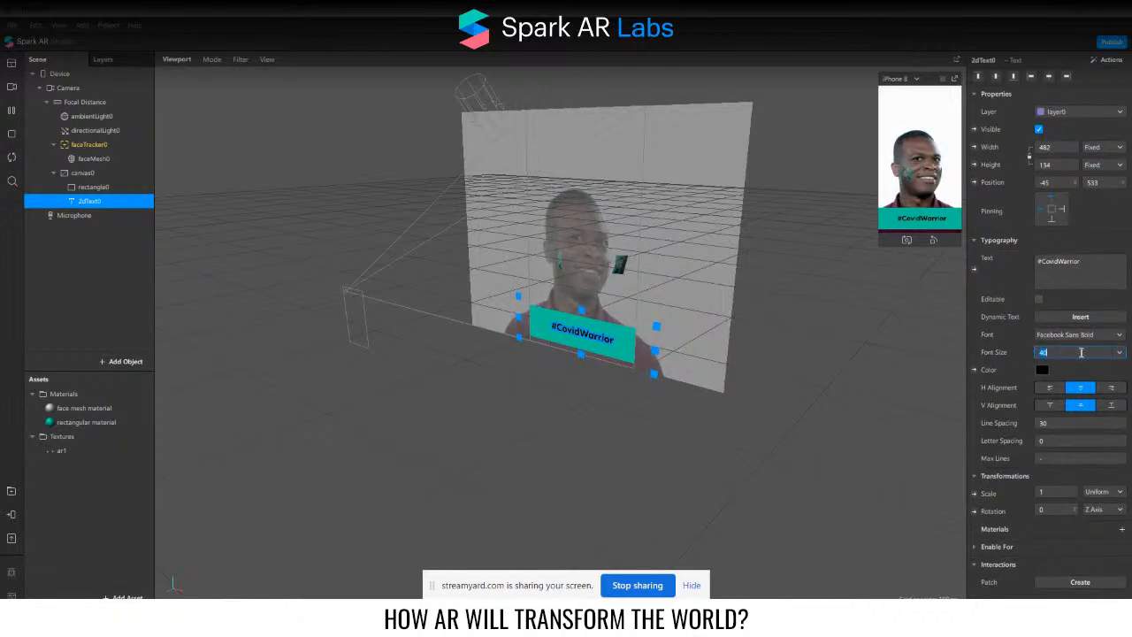
pyautogui.write('5')
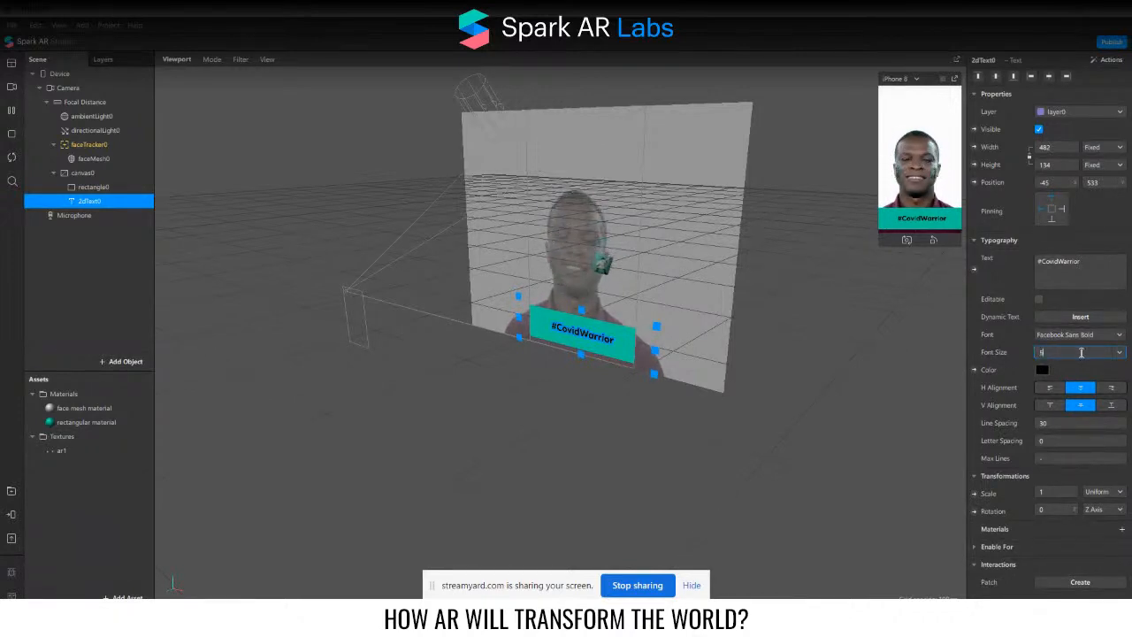
pyautogui.write('0')
pyautogui.press('Return')
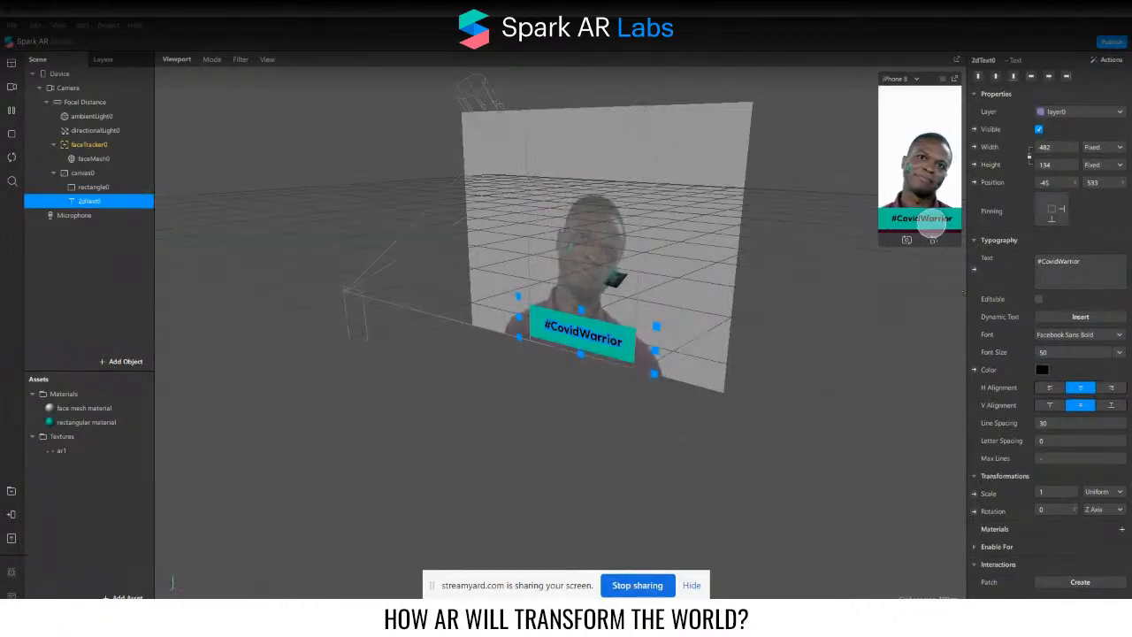
pyautogui.click(855, 258)
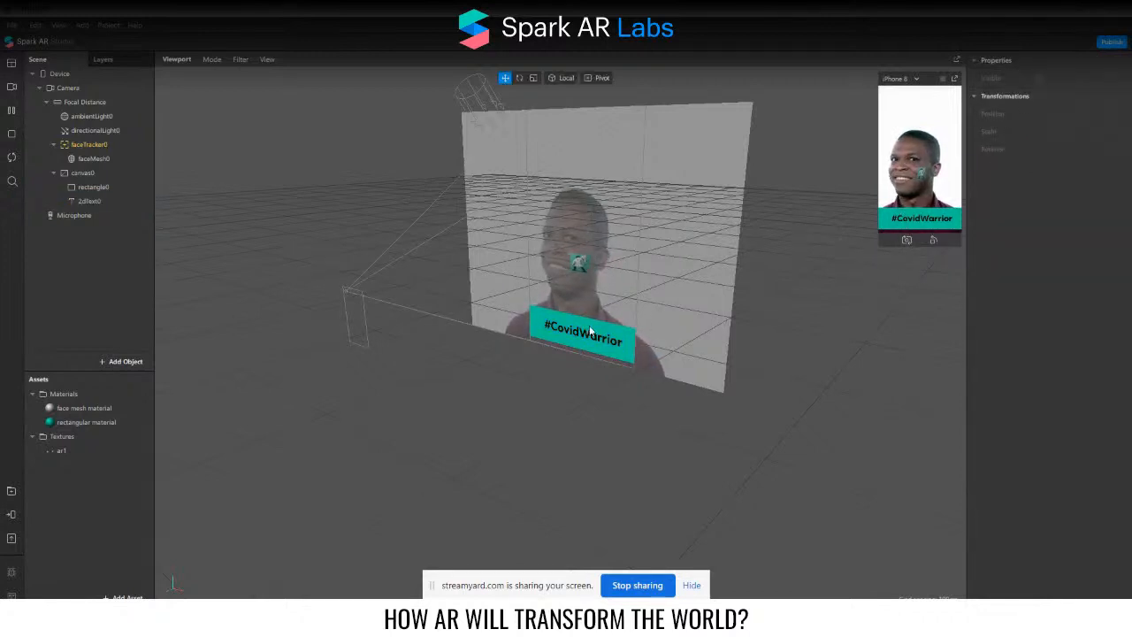
pyautogui.click(83, 201)
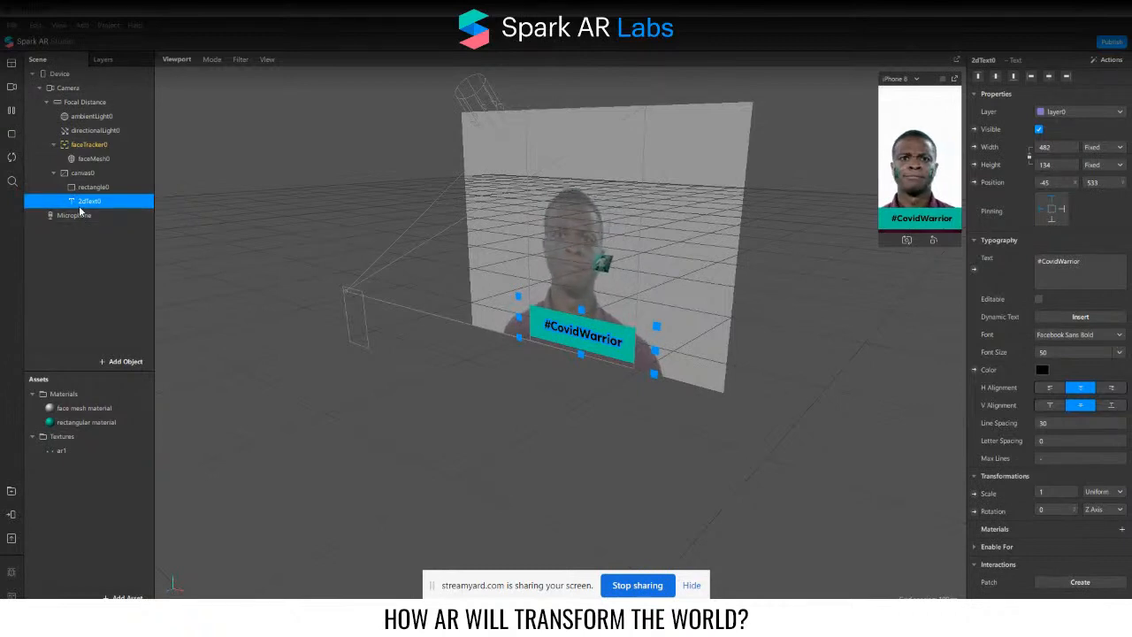
pyautogui.click(1112, 60)
# Step: Apply the Pulse animation so 2dText0 loops its scale between 0.75 and 1.25
pyautogui.moveTo(1108, 78)
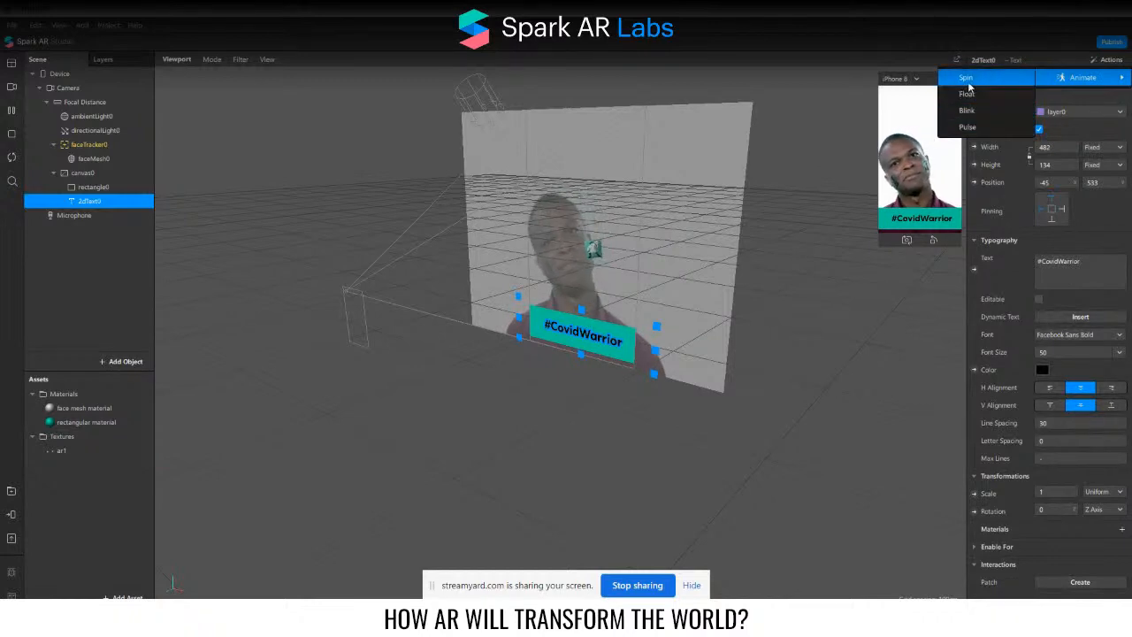
pyautogui.click(966, 128)
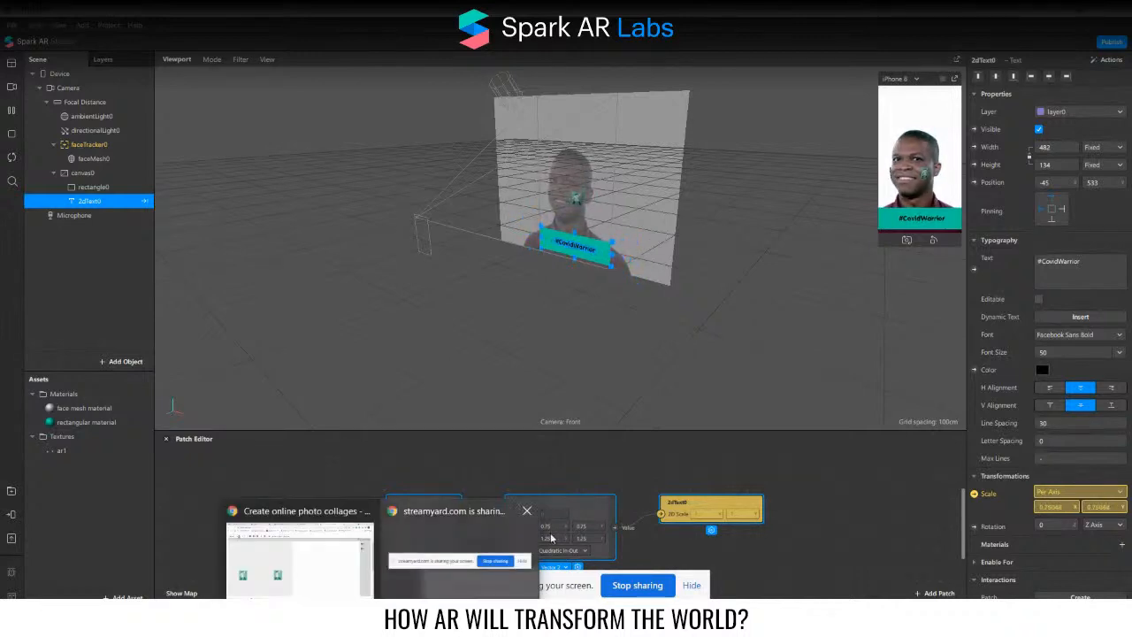
pyautogui.click(702, 398)
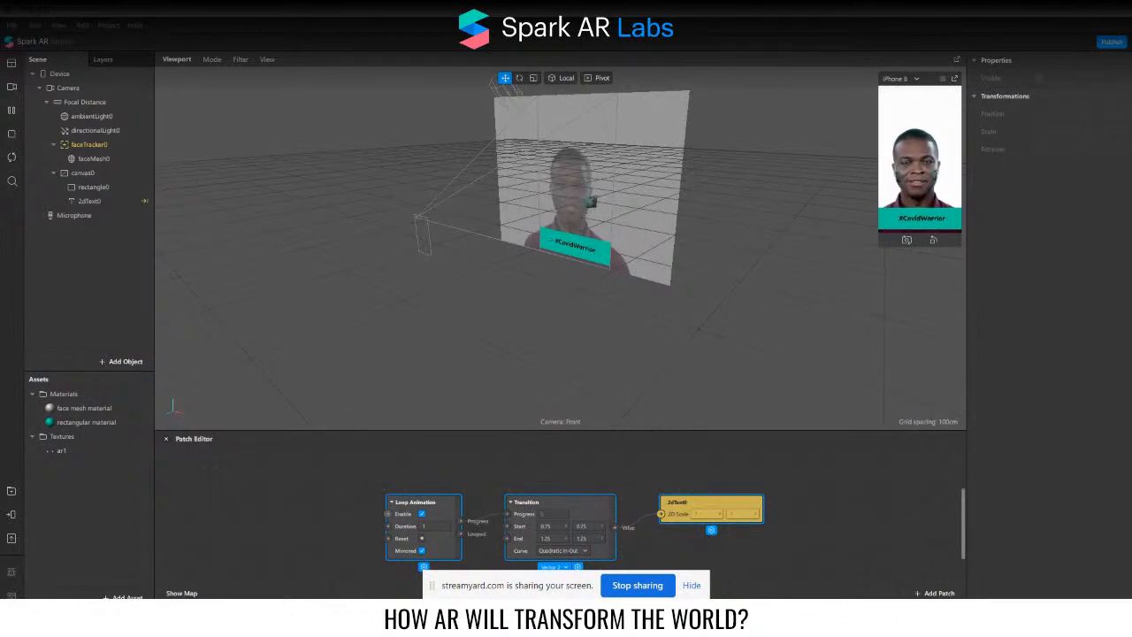
pyautogui.moveTo(380, 624)
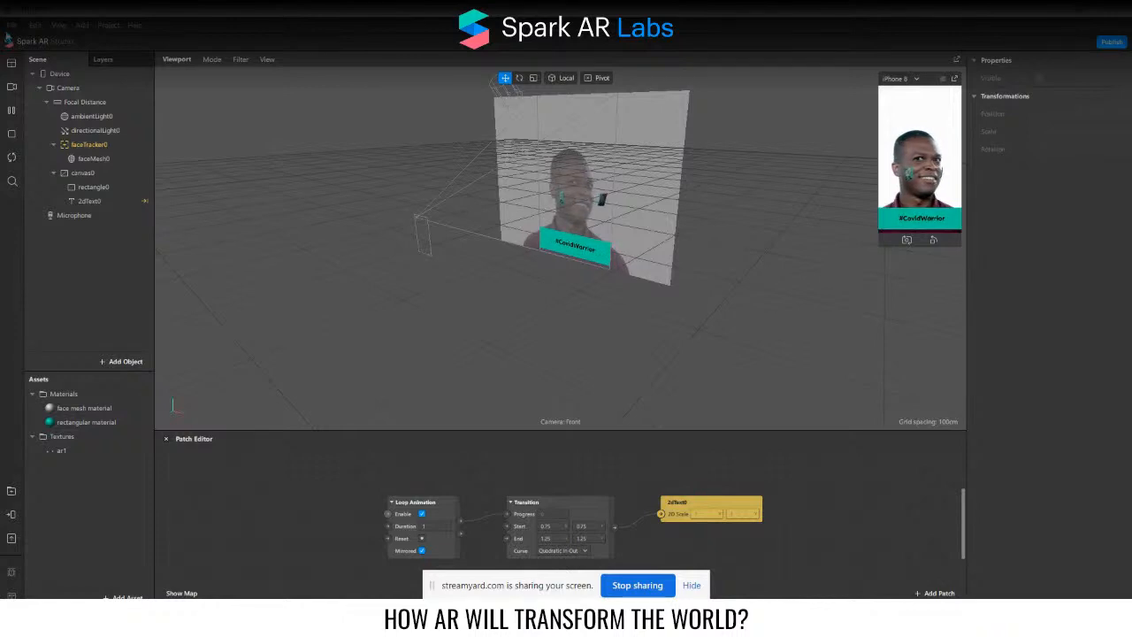
pyautogui.click(11, 25)
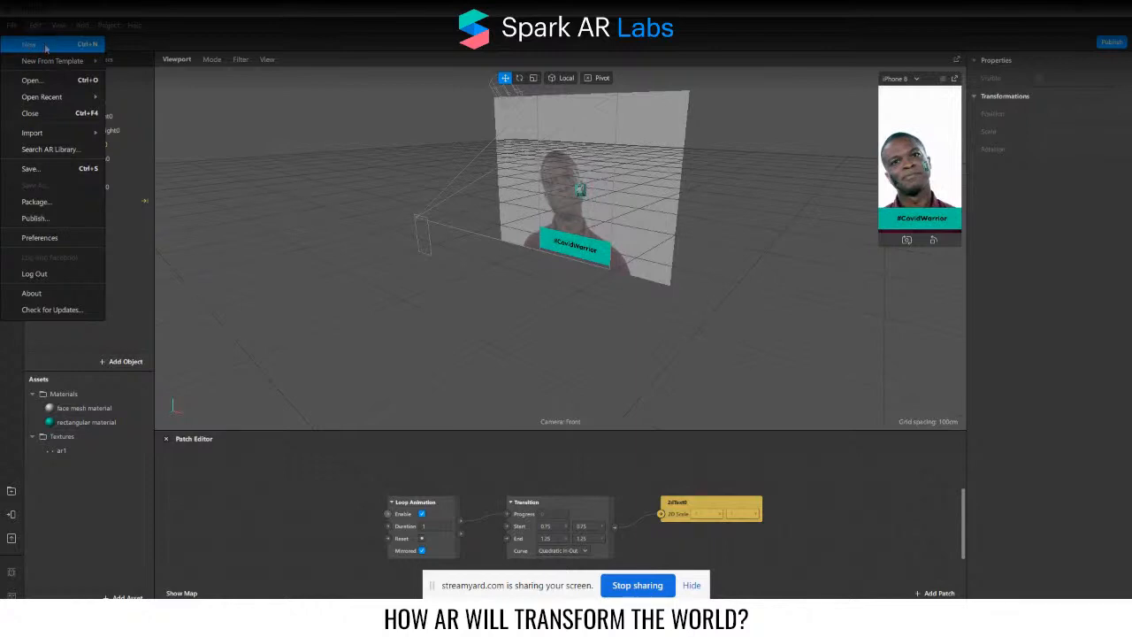
# Step: Create a new project and maximize its Untitled window
pyautogui.click(45, 48)
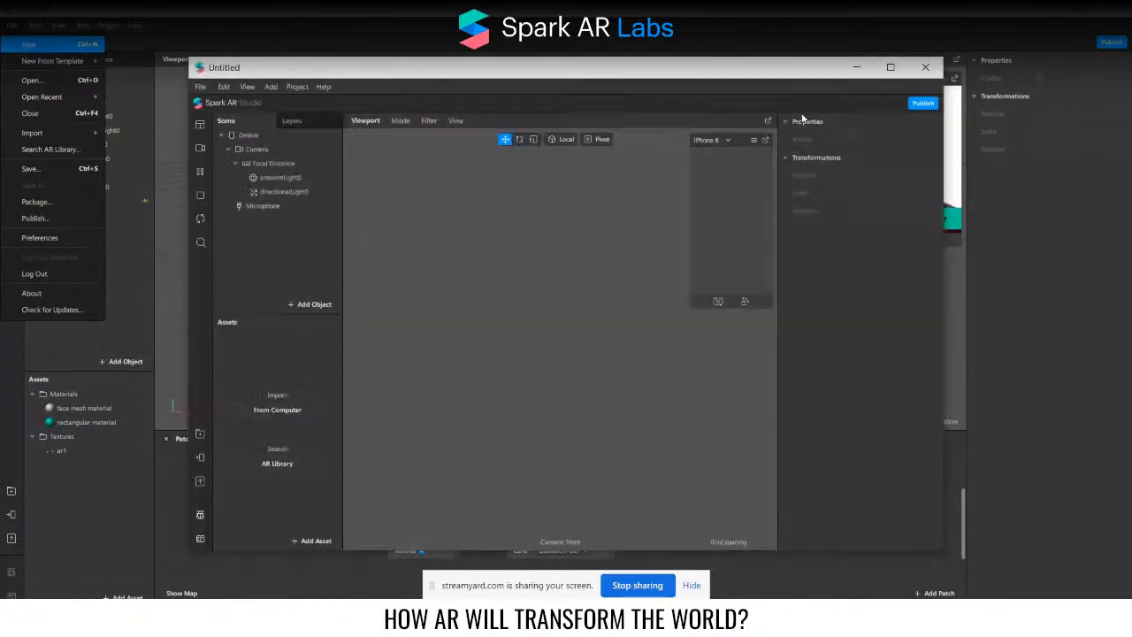
pyautogui.click(892, 68)
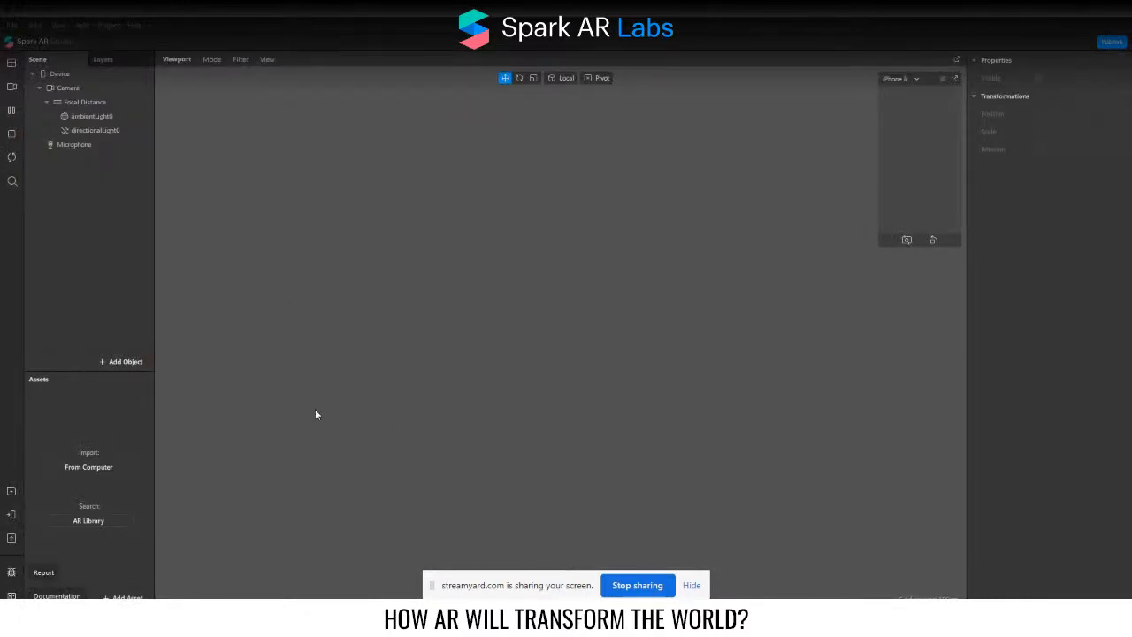
pyautogui.moveTo(927, 195); pyautogui.dragTo(838, 199)
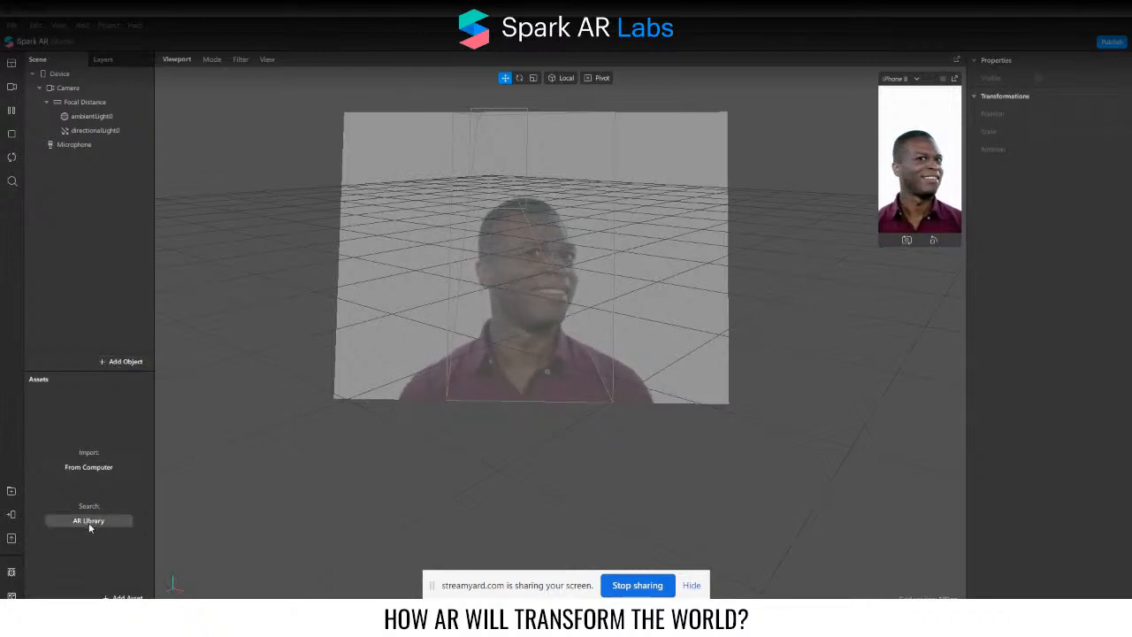
# Step: Cancel an import from computer and open the AR Library from Add Object
pyautogui.click(123, 361)
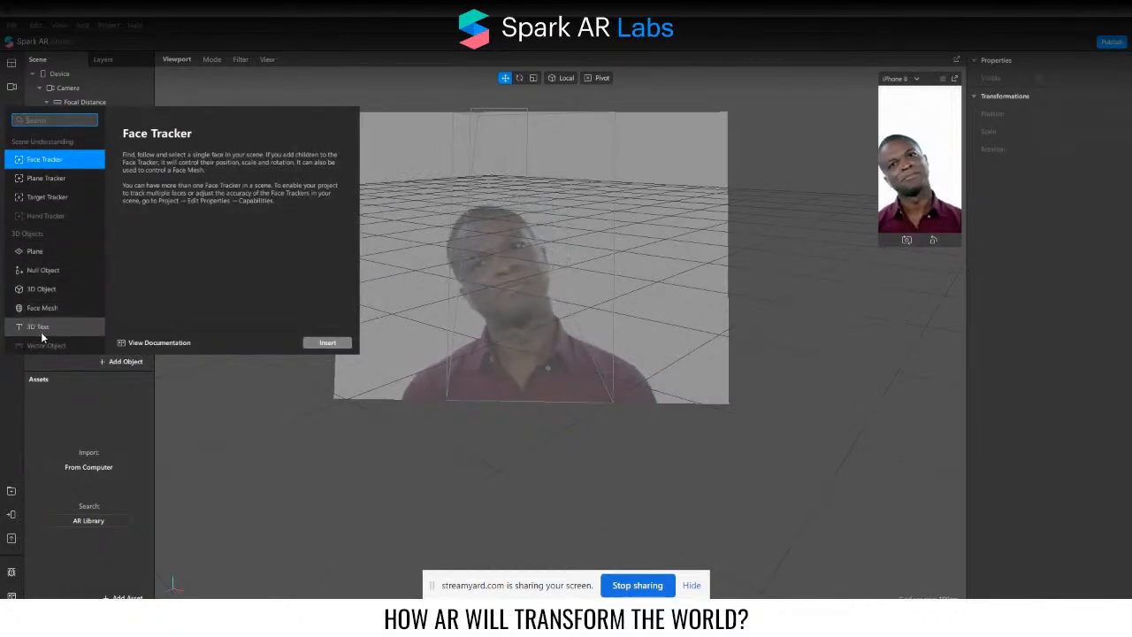
pyautogui.click(133, 468)
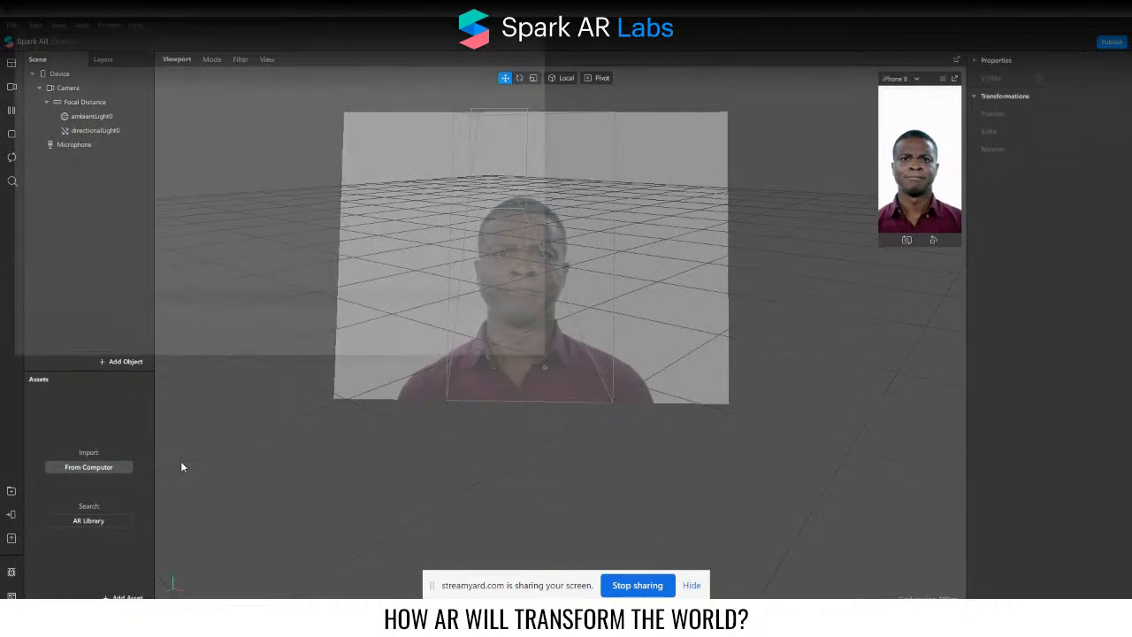
pyautogui.click(545, 29)
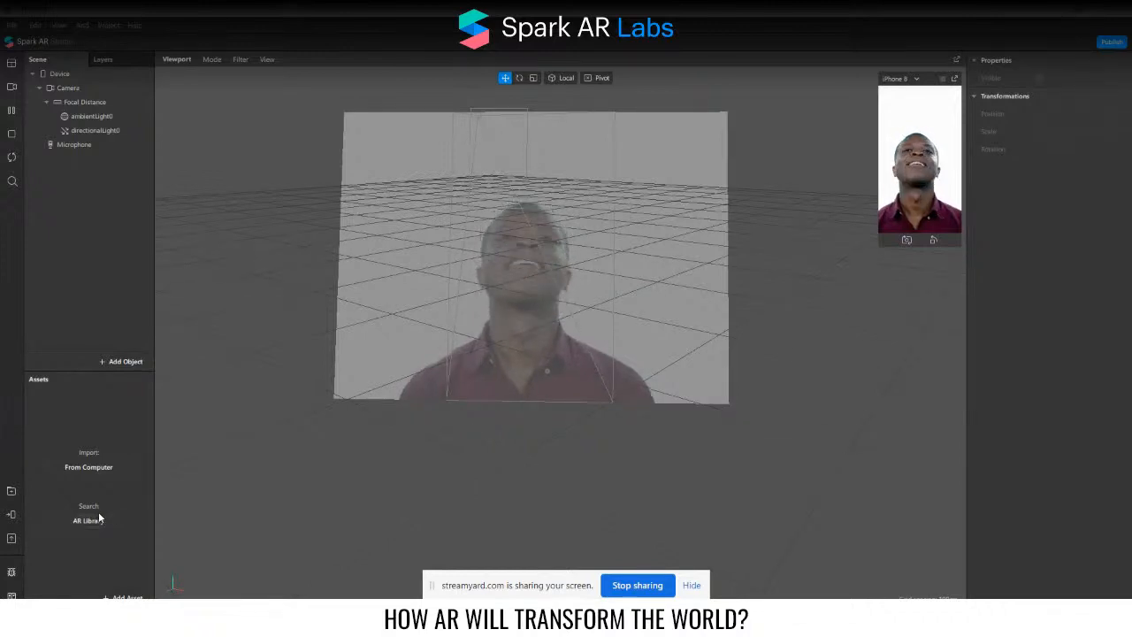
pyautogui.click(99, 520)
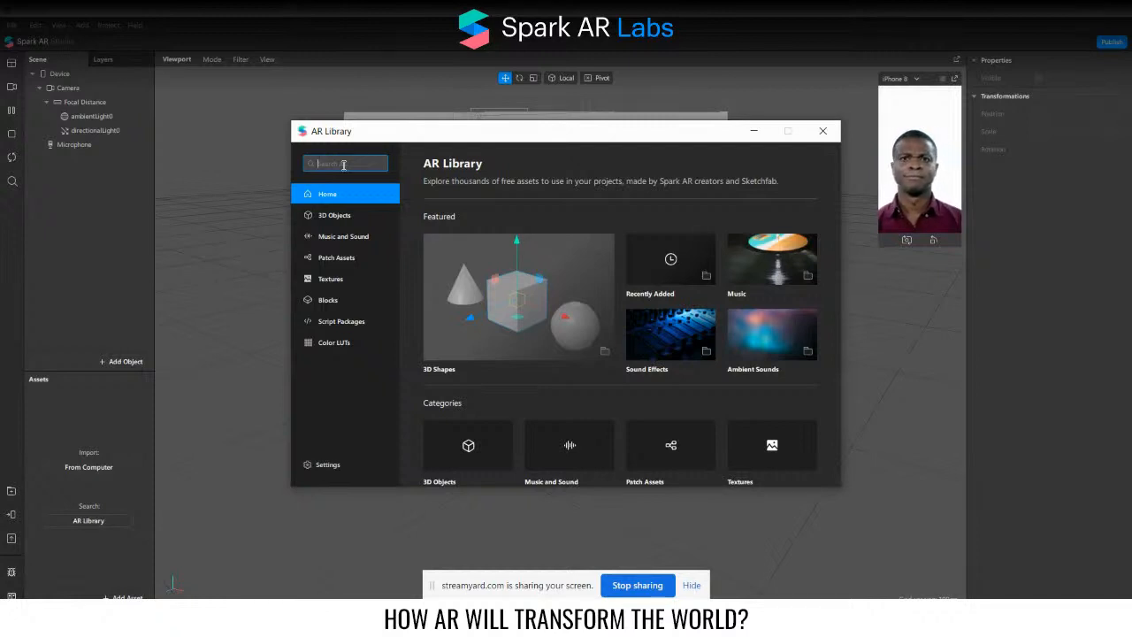
# Step: Search the AR Library for 'doctors' and open the Doctor Mario model
pyautogui.write('d')
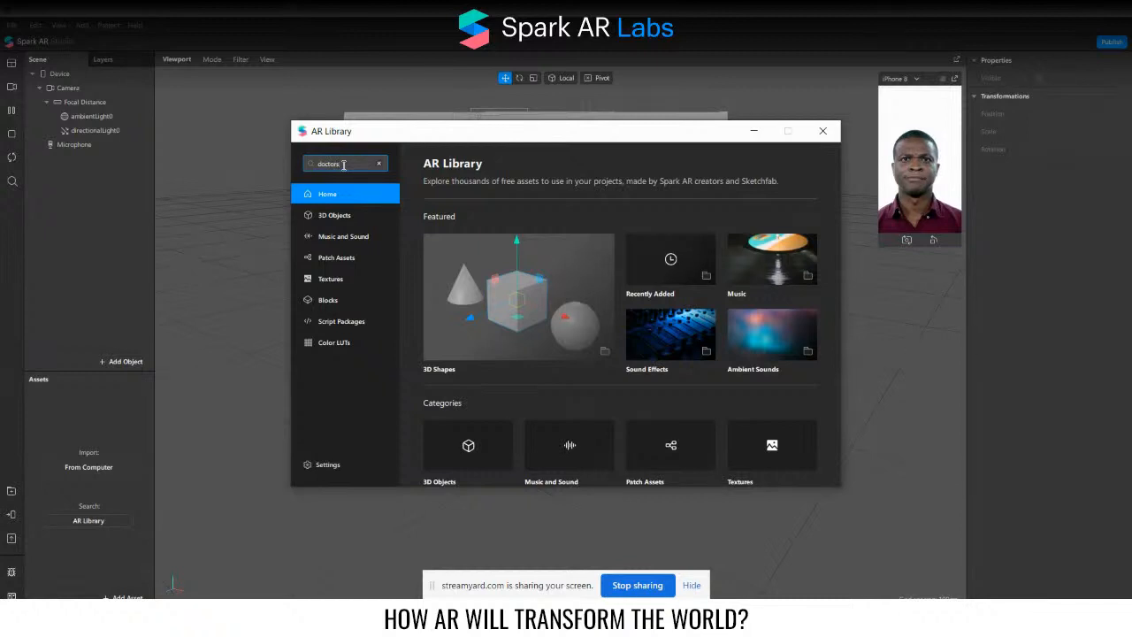
pyautogui.write('octors')
pyautogui.press('Return')
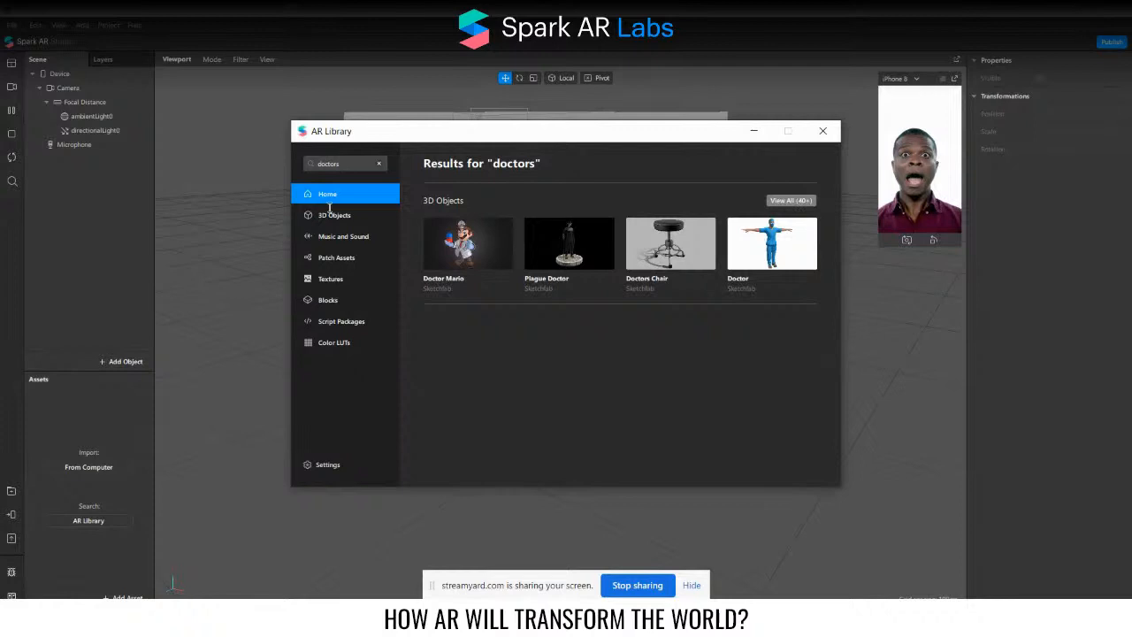
pyautogui.click(462, 240)
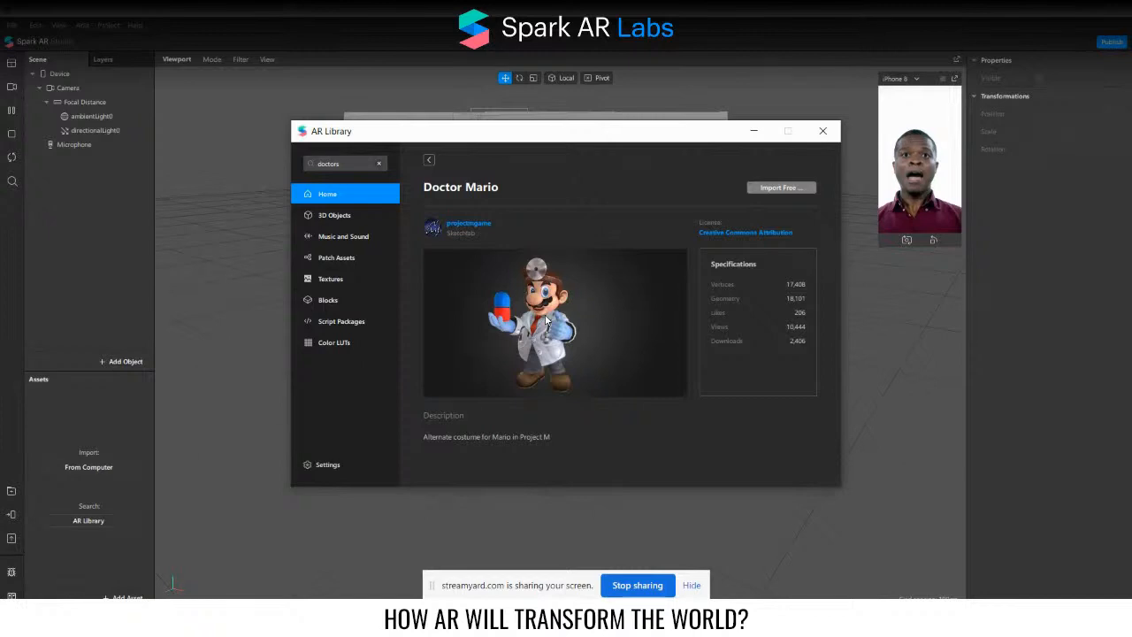
# Step: Import Doctor Mario for free into the Untitled project and minimize the library window
pyautogui.click(820, 188)
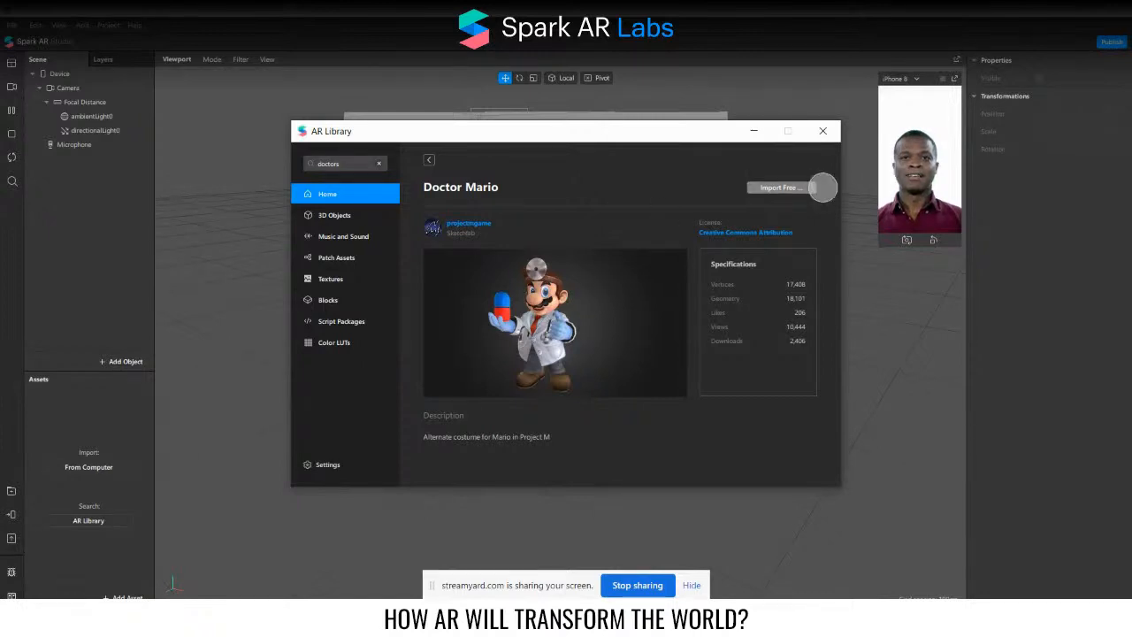
pyautogui.click(775, 188)
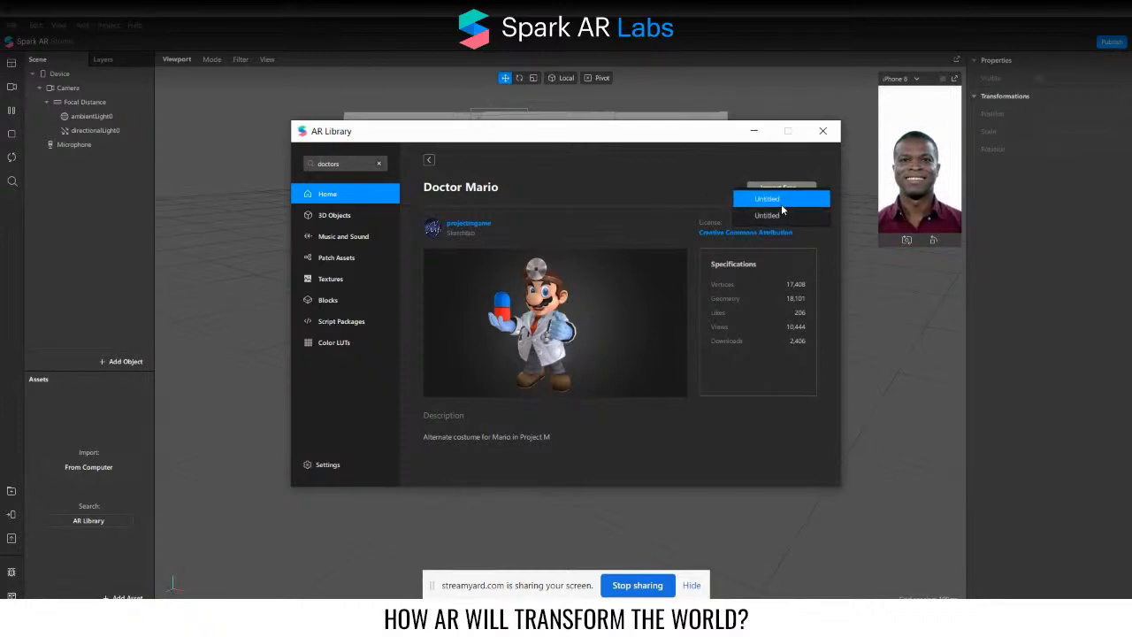
pyautogui.click(781, 203)
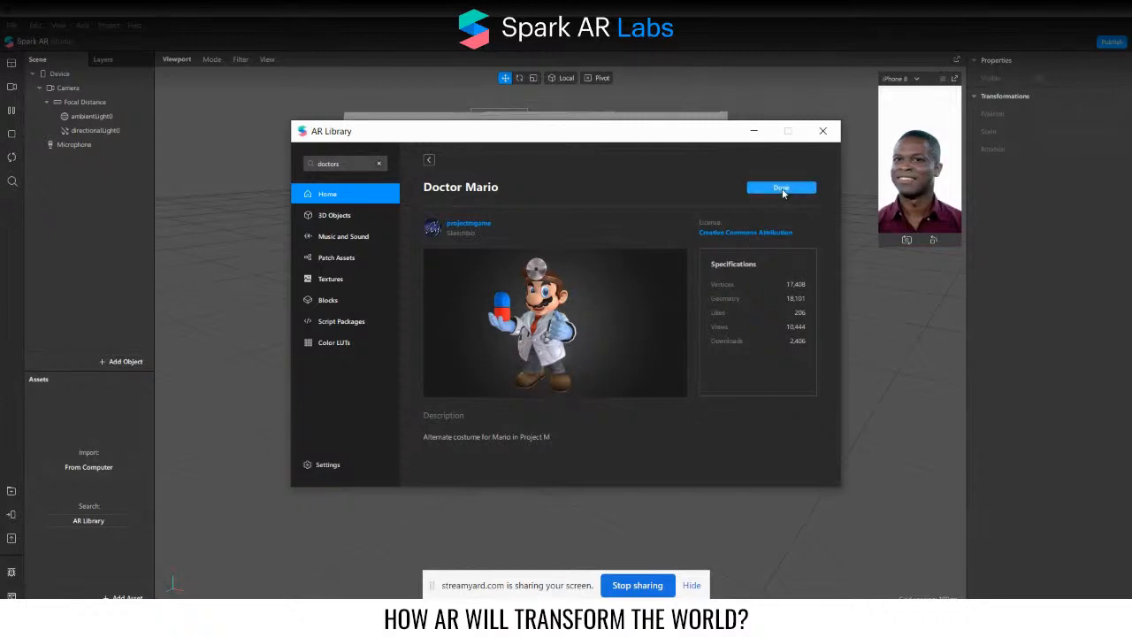
pyautogui.click(781, 188)
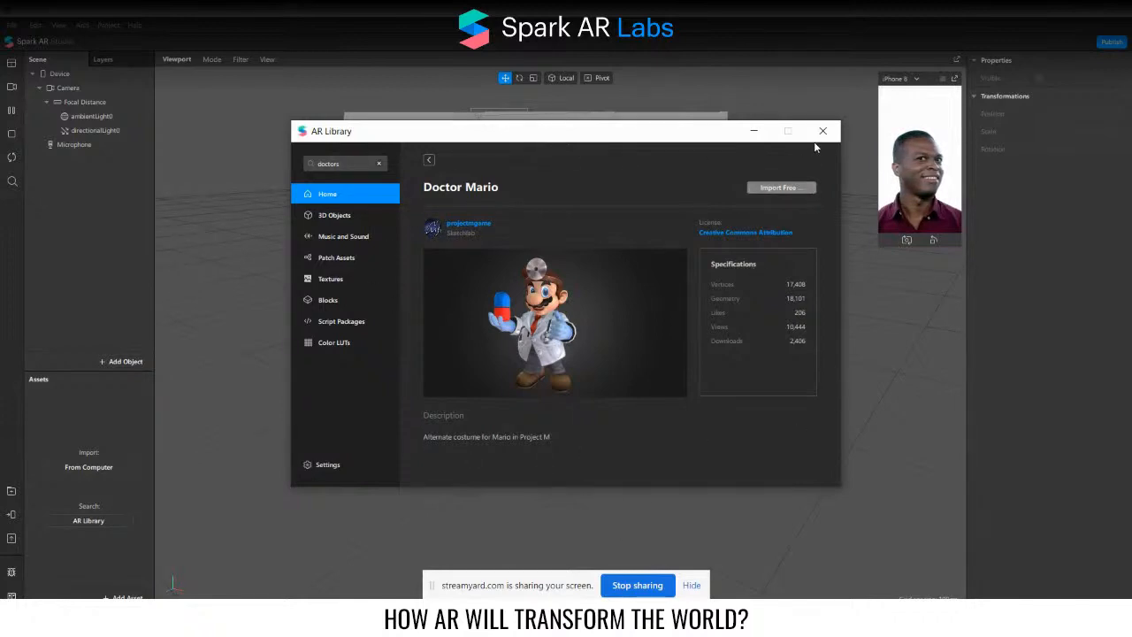
pyautogui.click(766, 190)
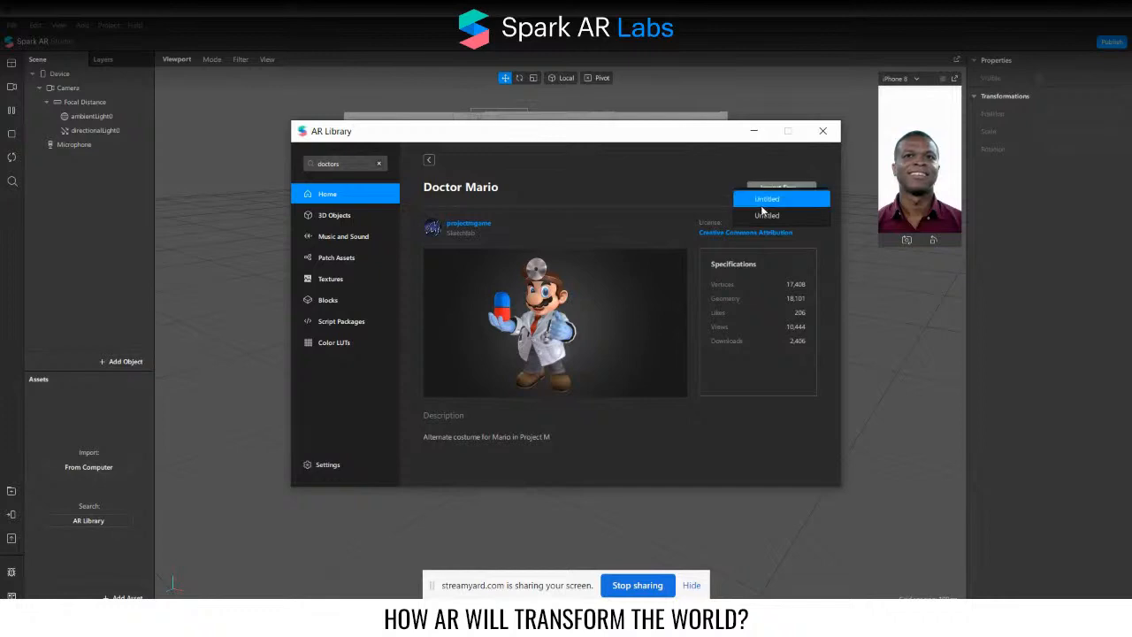
pyautogui.click(760, 205)
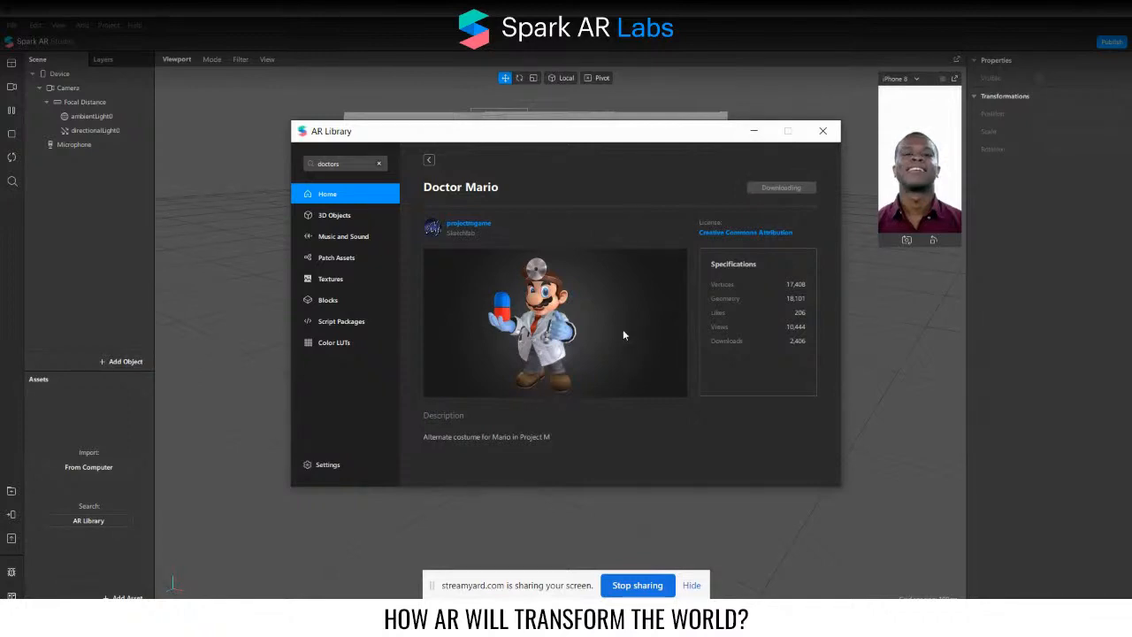
pyautogui.click(755, 133)
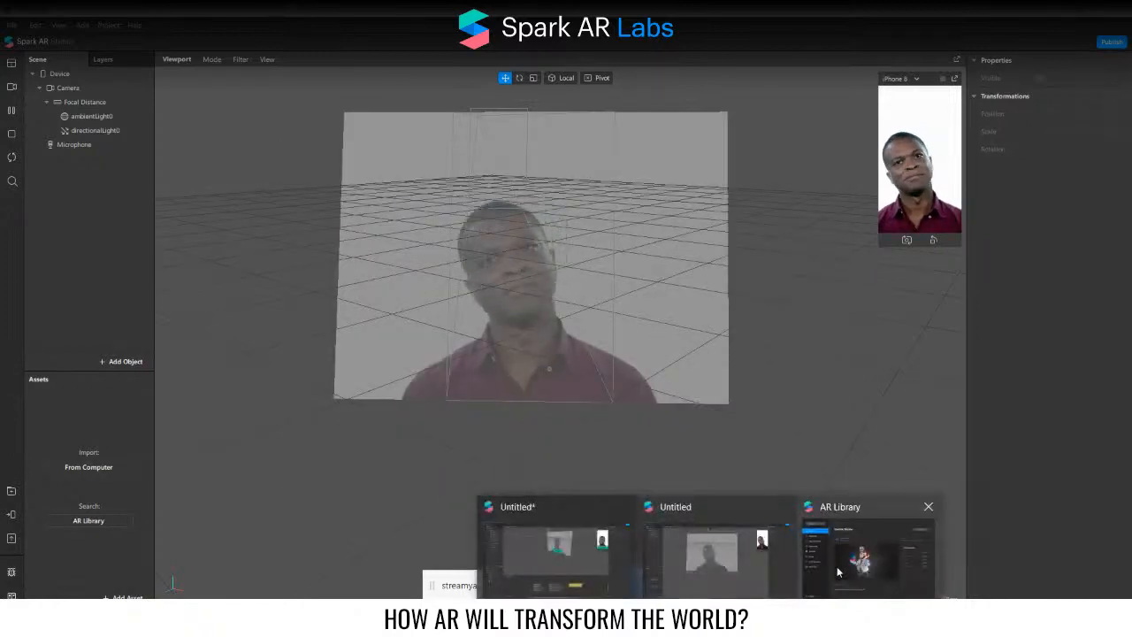
# Step: Dismiss the 'already imported' error, close #CovidWarrior discarding changes, and retry the Doctor Mario download
pyautogui.click(844, 571)
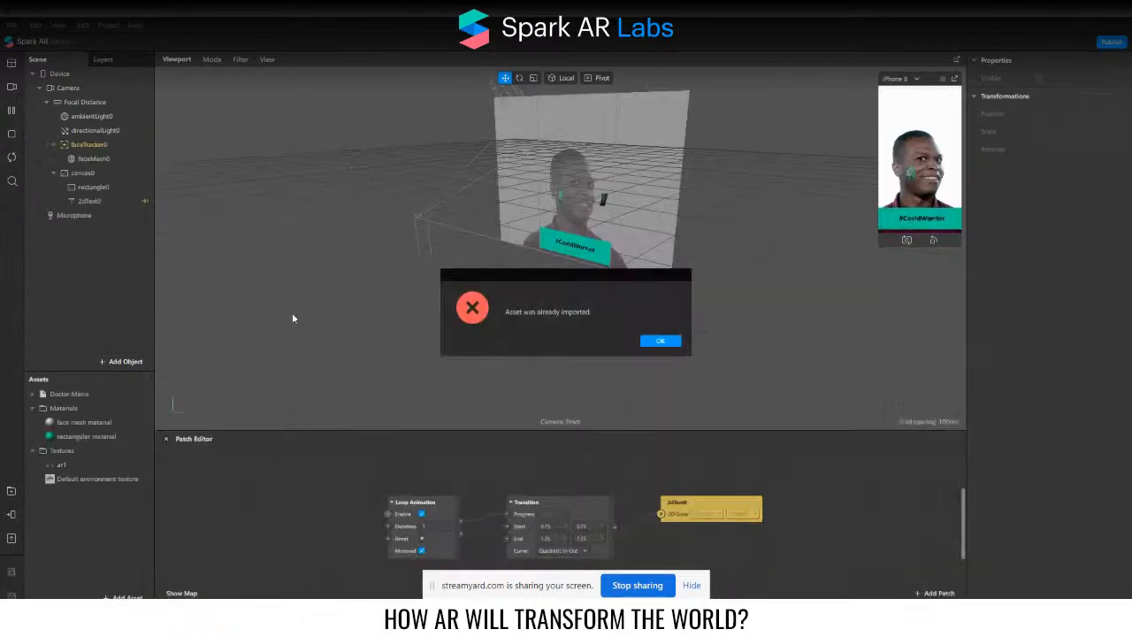
pyautogui.click(660, 341)
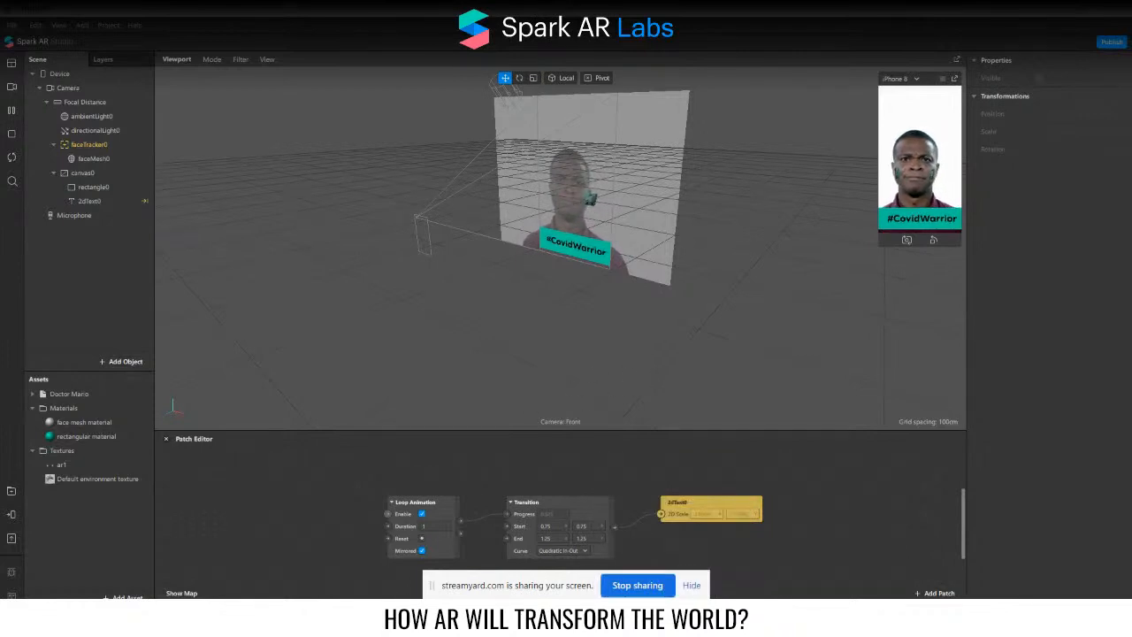
pyautogui.moveTo(716, 622)
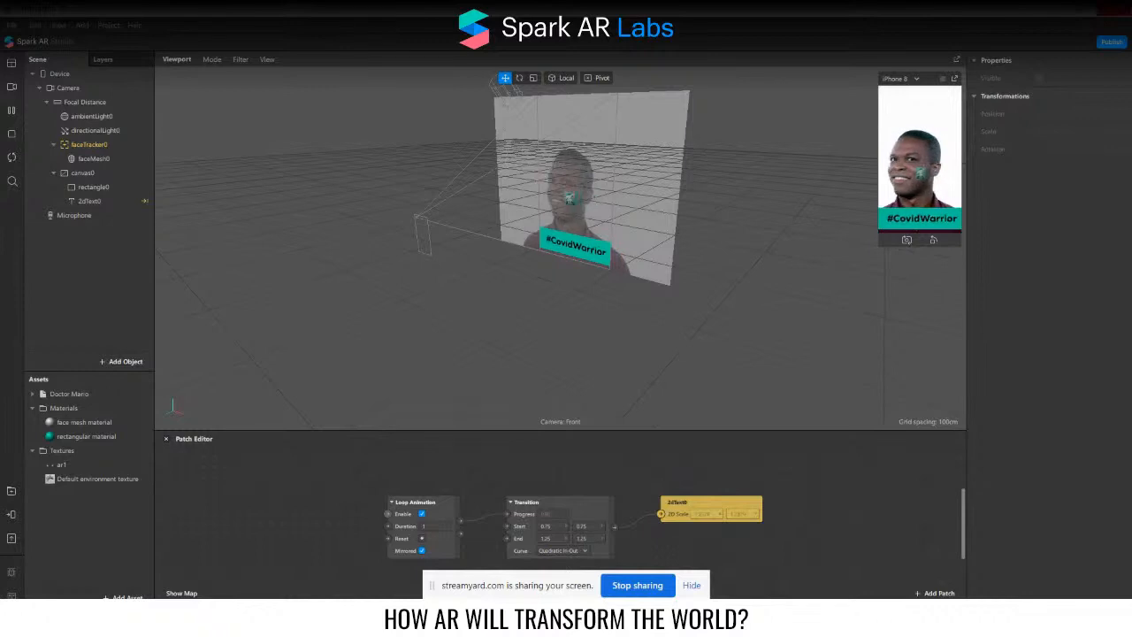
pyautogui.click(1118, 8)
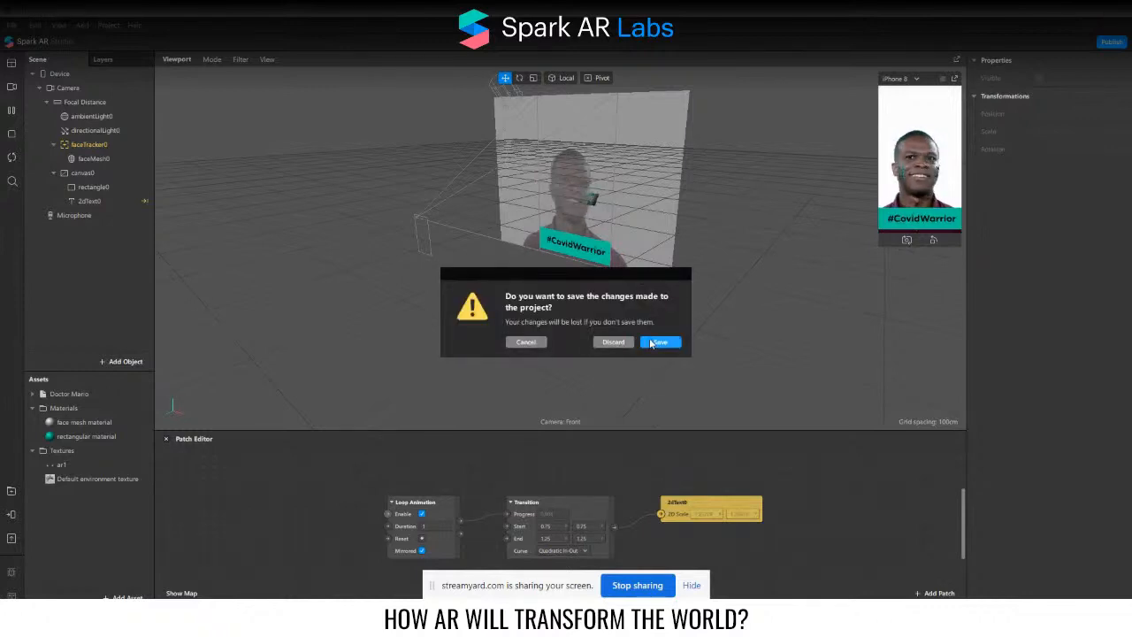
pyautogui.click(614, 342)
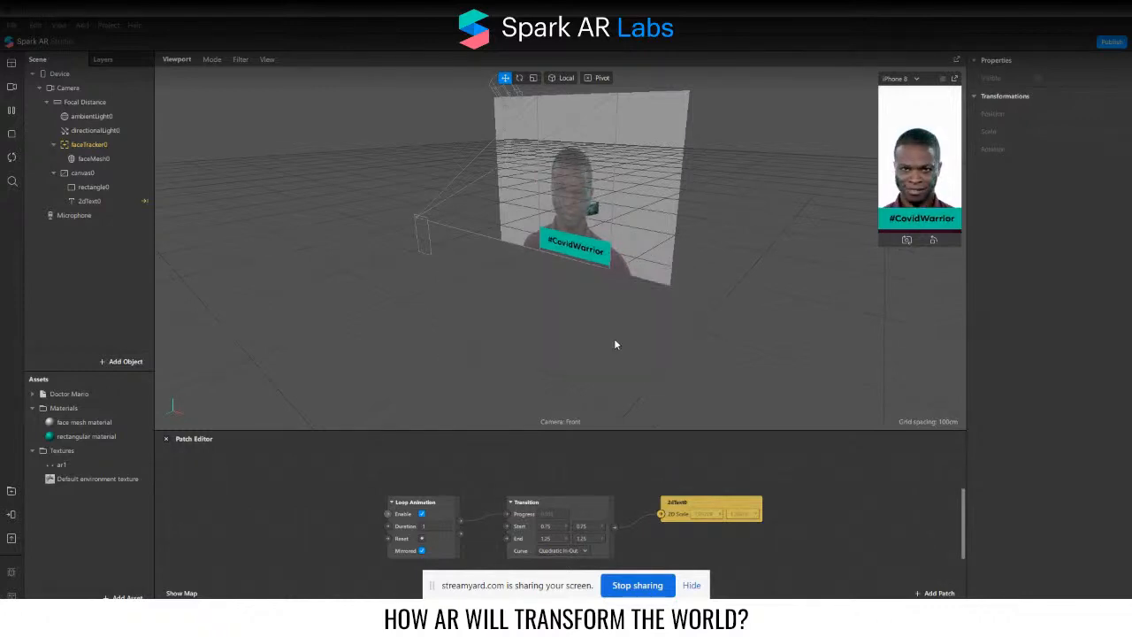
pyautogui.click(779, 190)
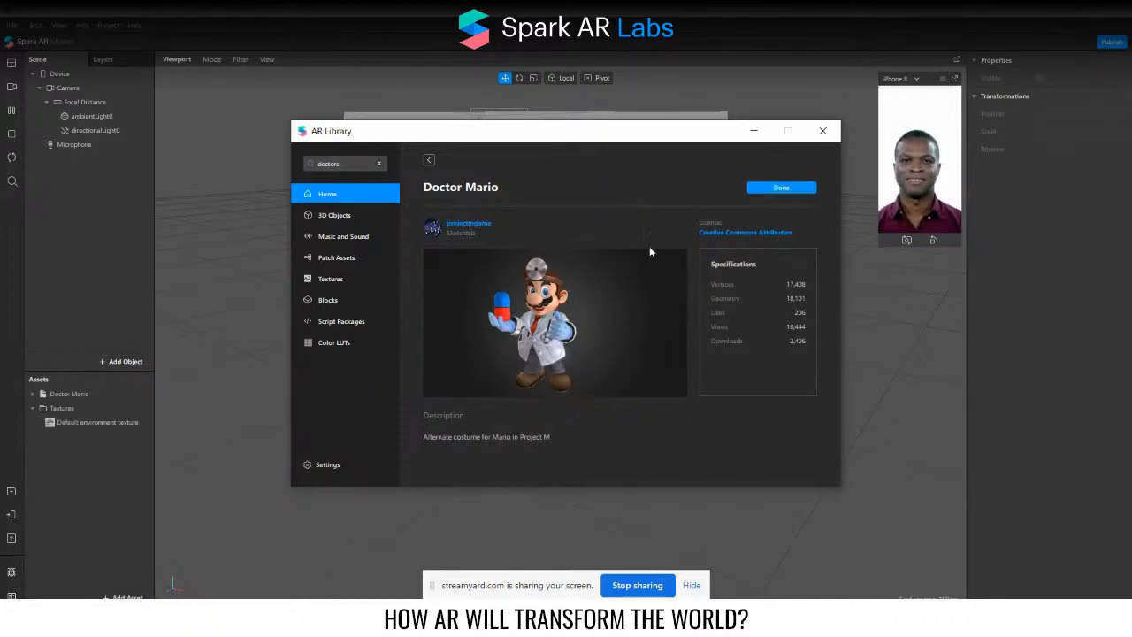
# Step: Finish the Doctor Mario import, close AR Library, and Expand All on the asset
pyautogui.click(775, 187)
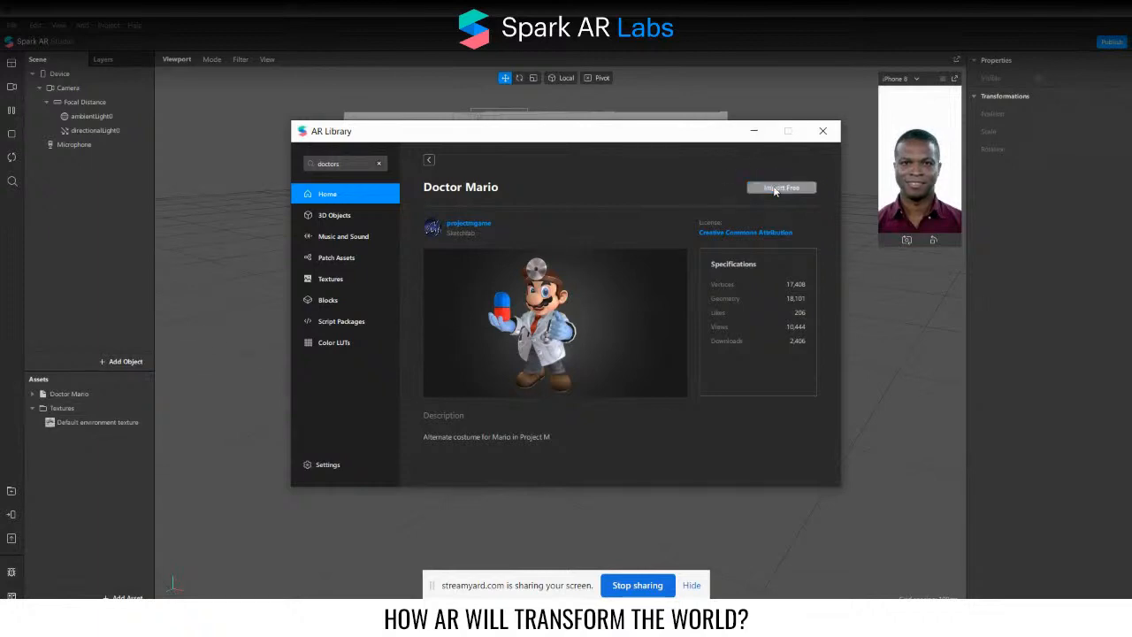
pyautogui.click(838, 129)
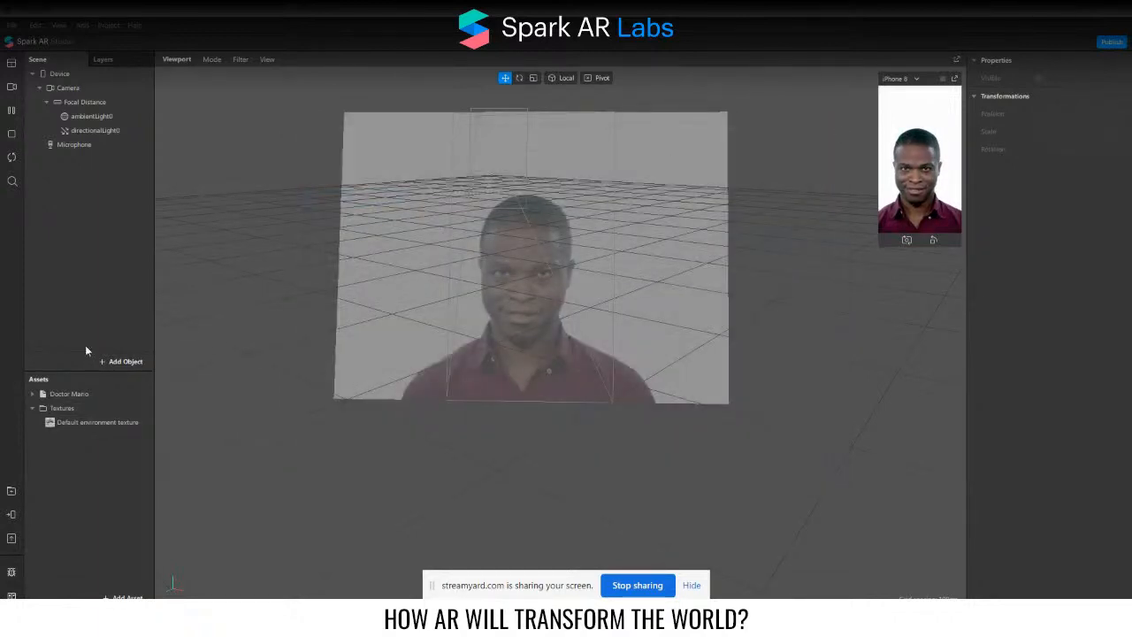
pyautogui.click(62, 398)
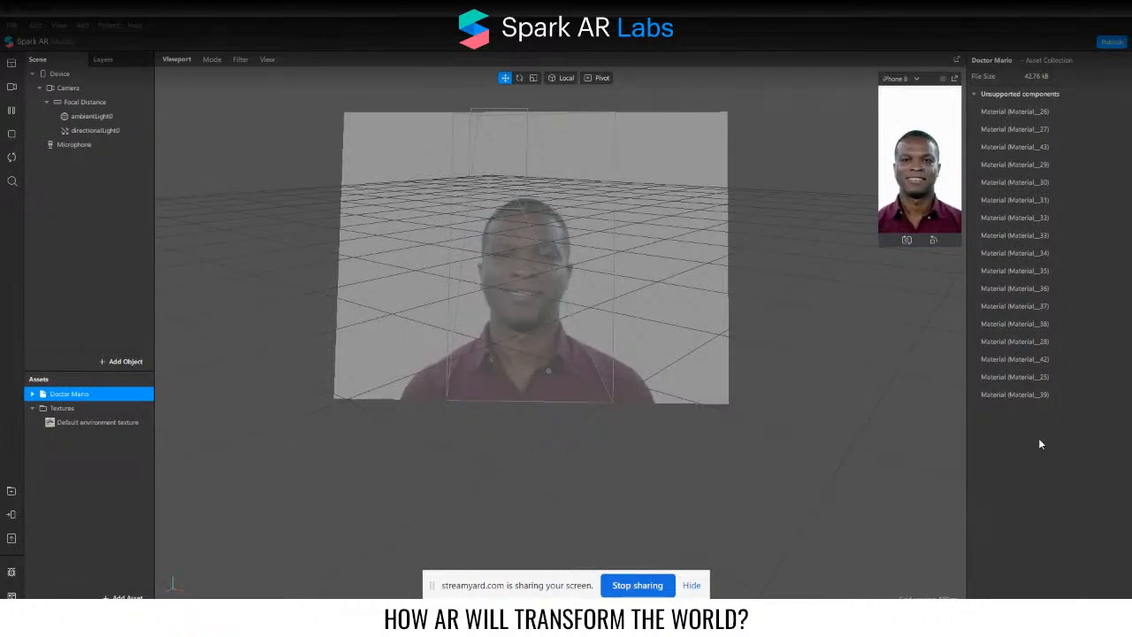
pyautogui.rightClick(121, 403)
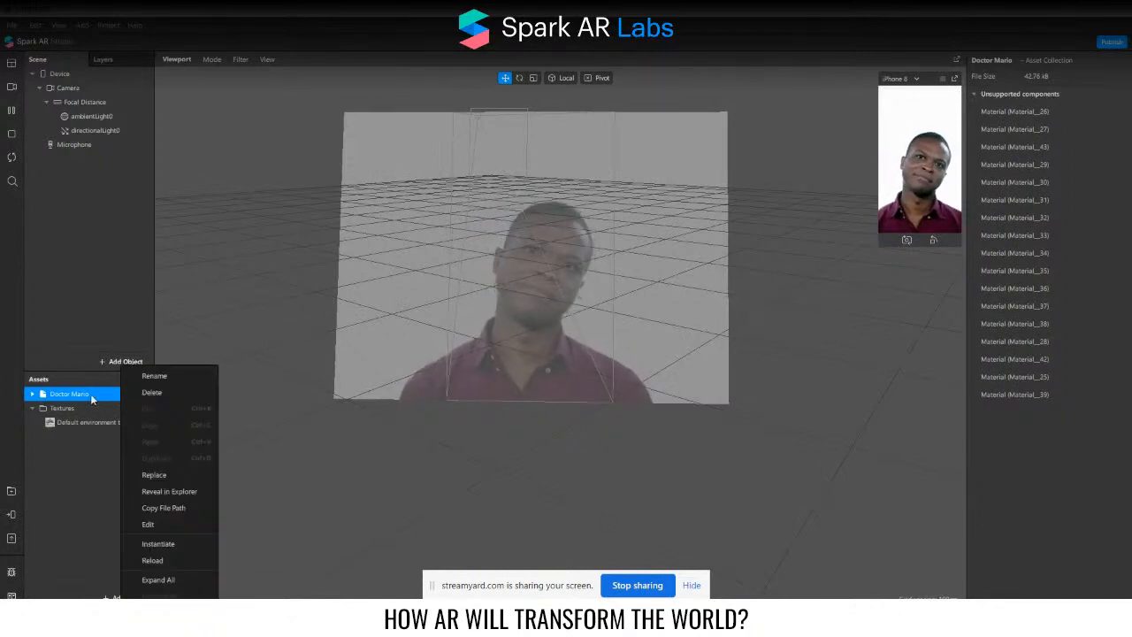
pyautogui.click(161, 581)
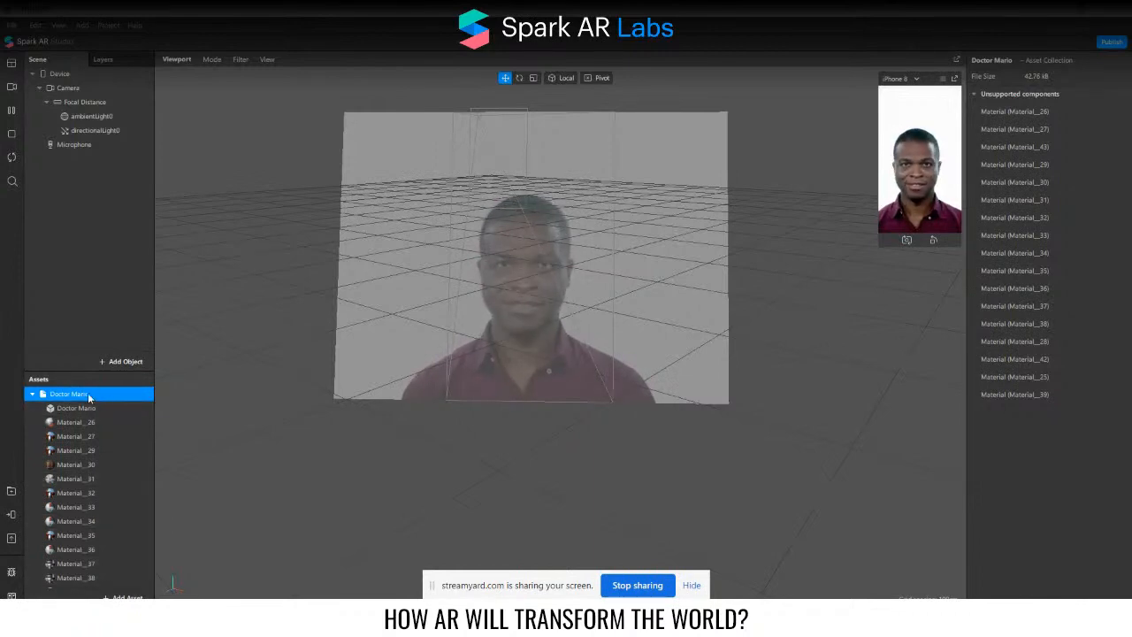
pyautogui.click(224, 324)
# Step: Drag Doctor Mario into the scene as the first child of Focal Distance
pyautogui.click(84, 394)
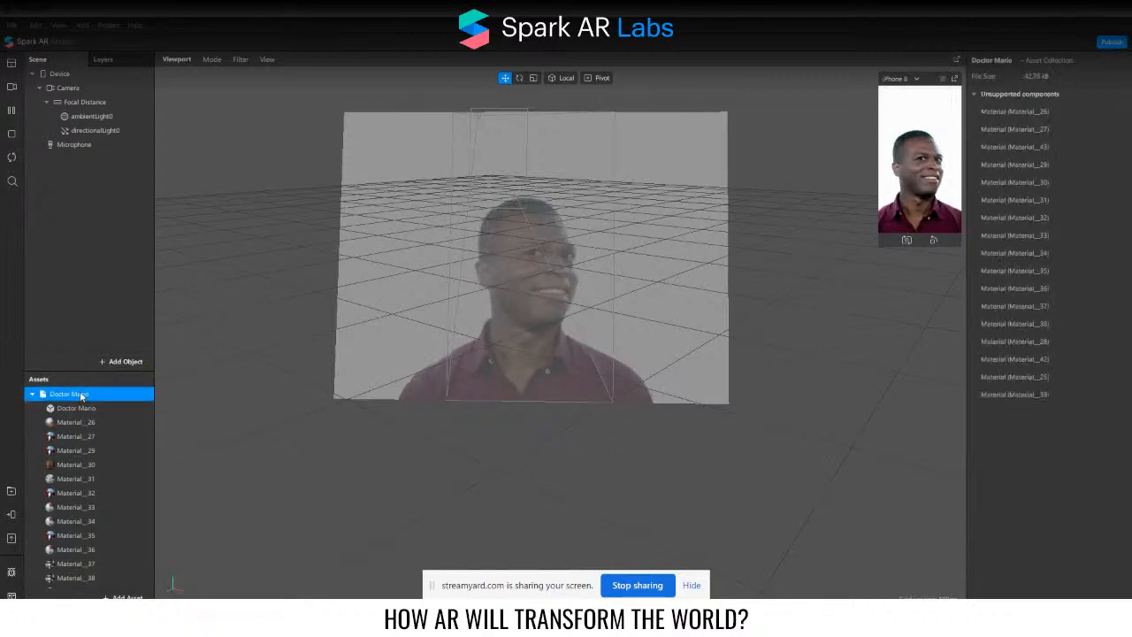
pyautogui.moveTo(77, 394); pyautogui.dragTo(74, 298)
pyautogui.moveTo(60, 171); pyautogui.dragTo(90, 108)
pyautogui.moveTo(85, 147); pyautogui.dragTo(86, 103)
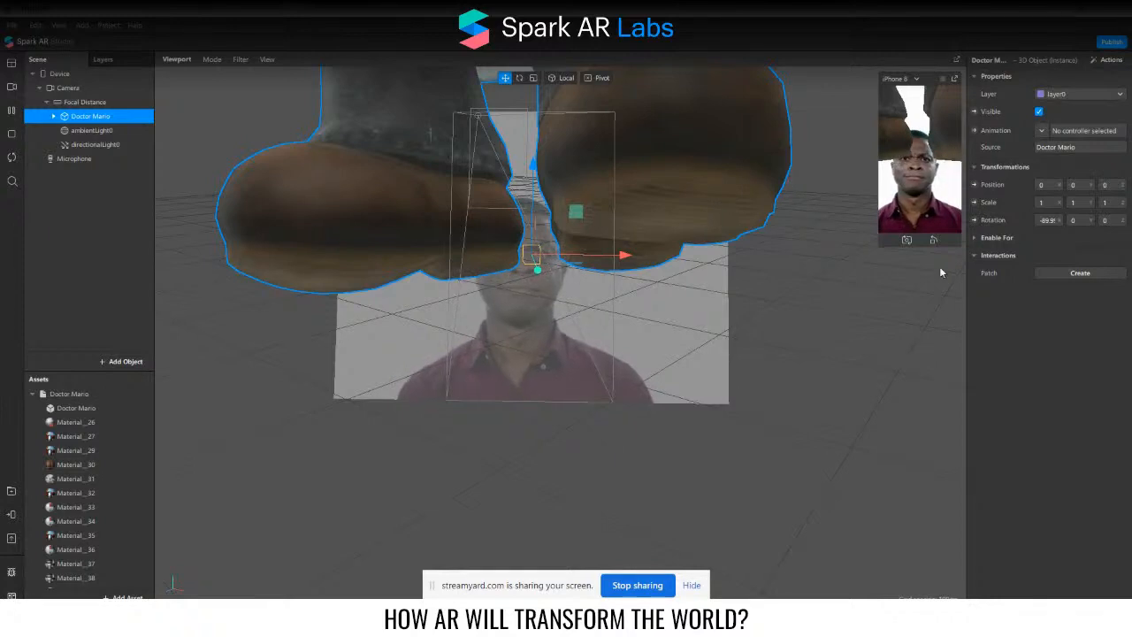
# Step: Set Doctor Mario's scale to 0.05 on X, Y and Z
pyautogui.click(1047, 203)
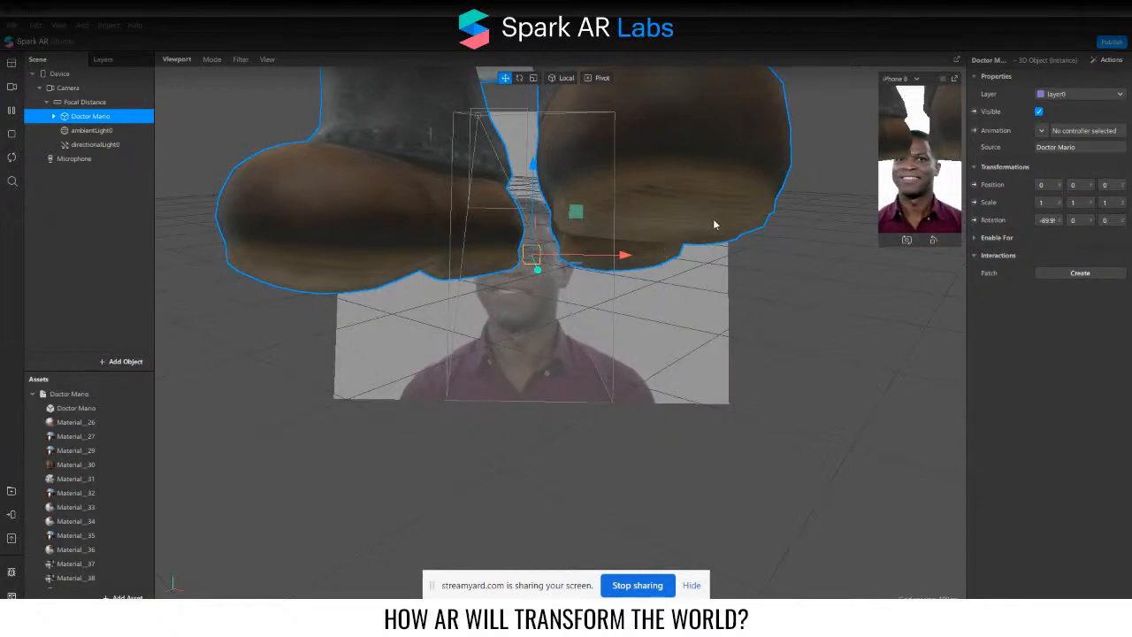
pyautogui.click(1049, 205)
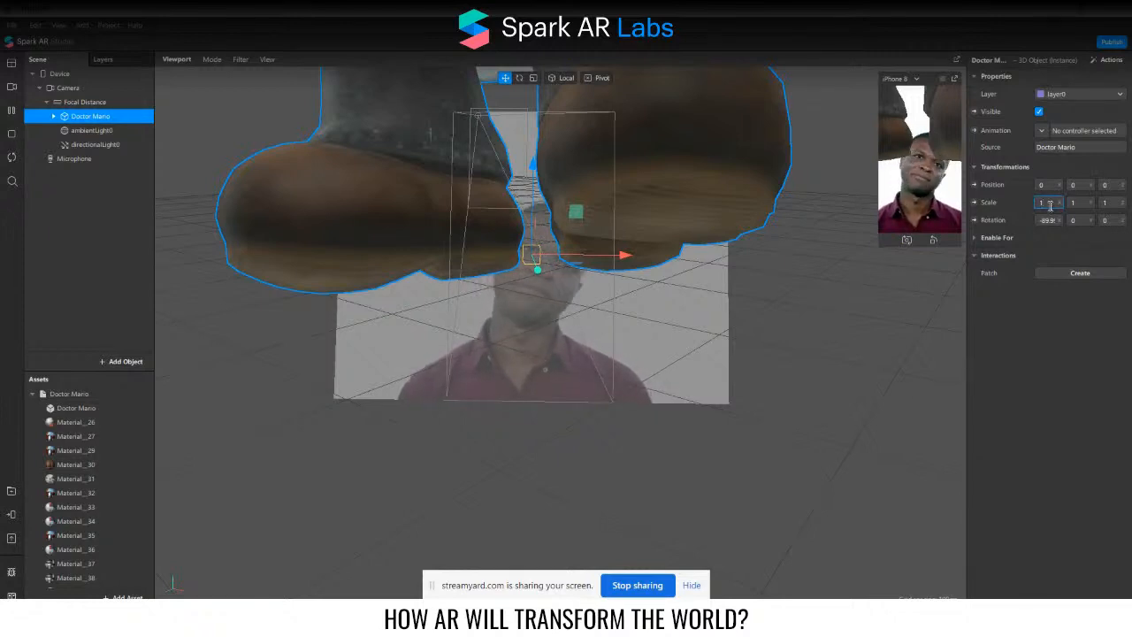
pyautogui.press('BackSpace')
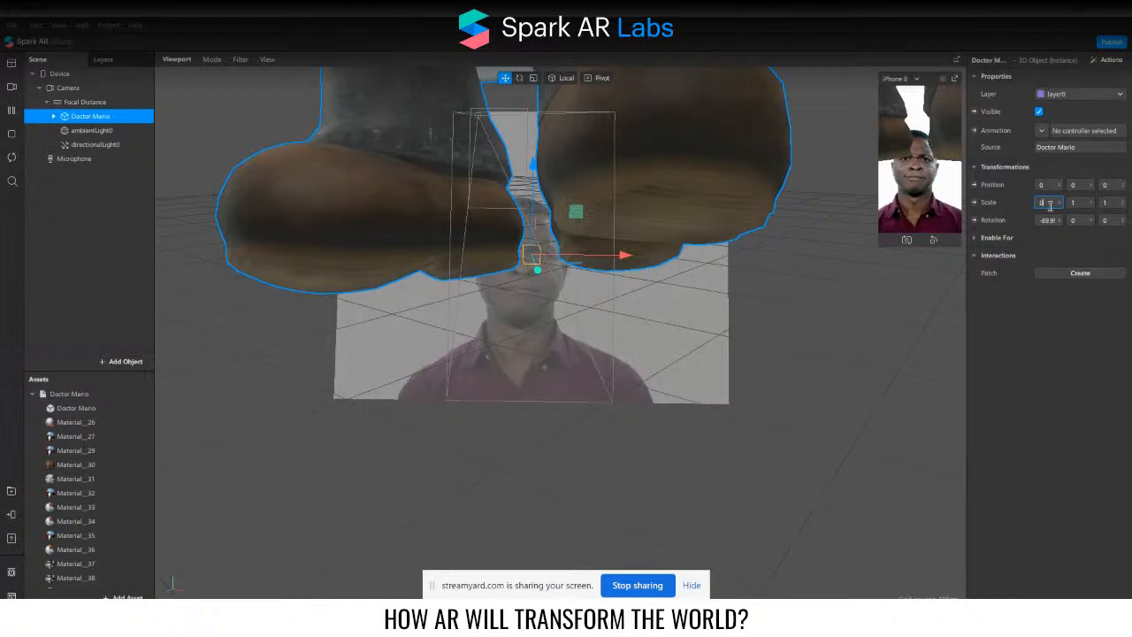
pyautogui.write('0.05')
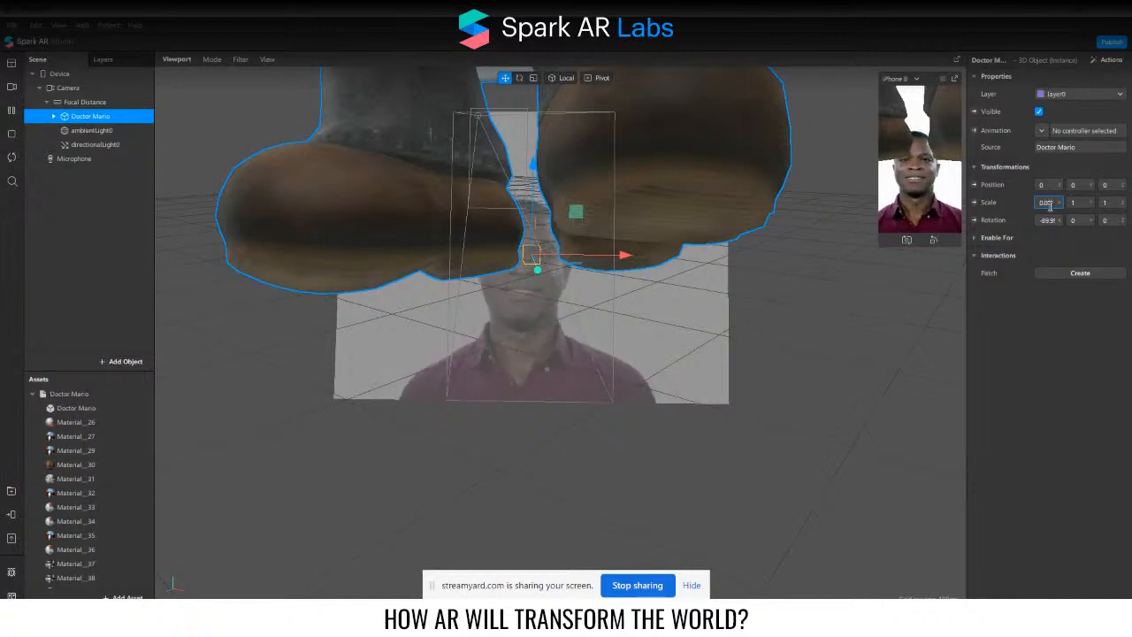
pyautogui.press('Return')
pyautogui.click(1082, 201)
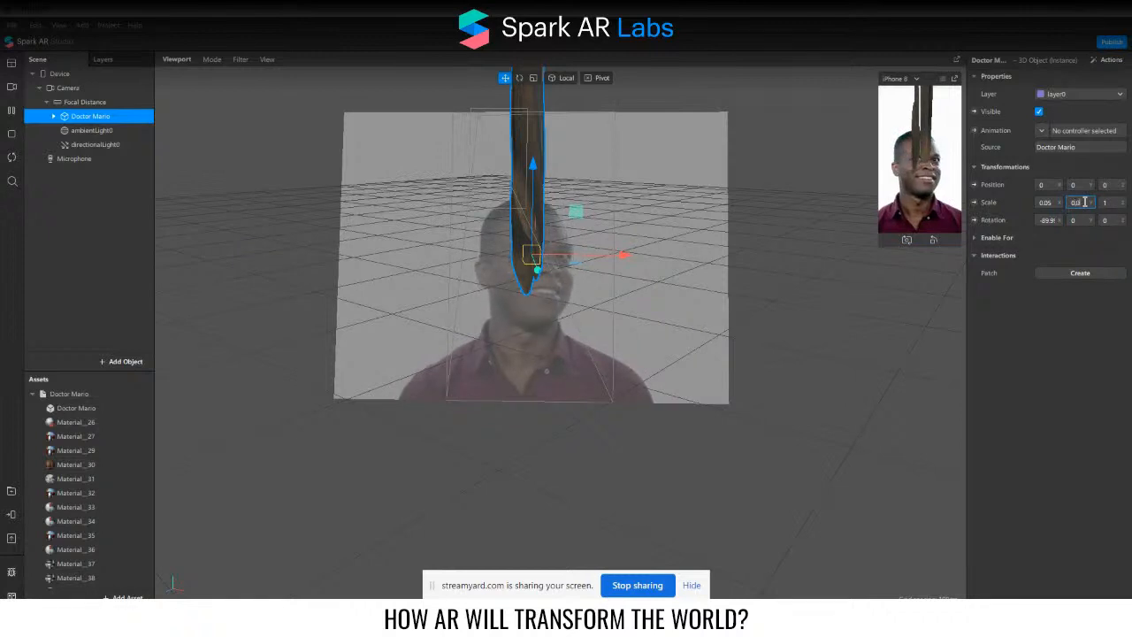
pyautogui.press('Return')
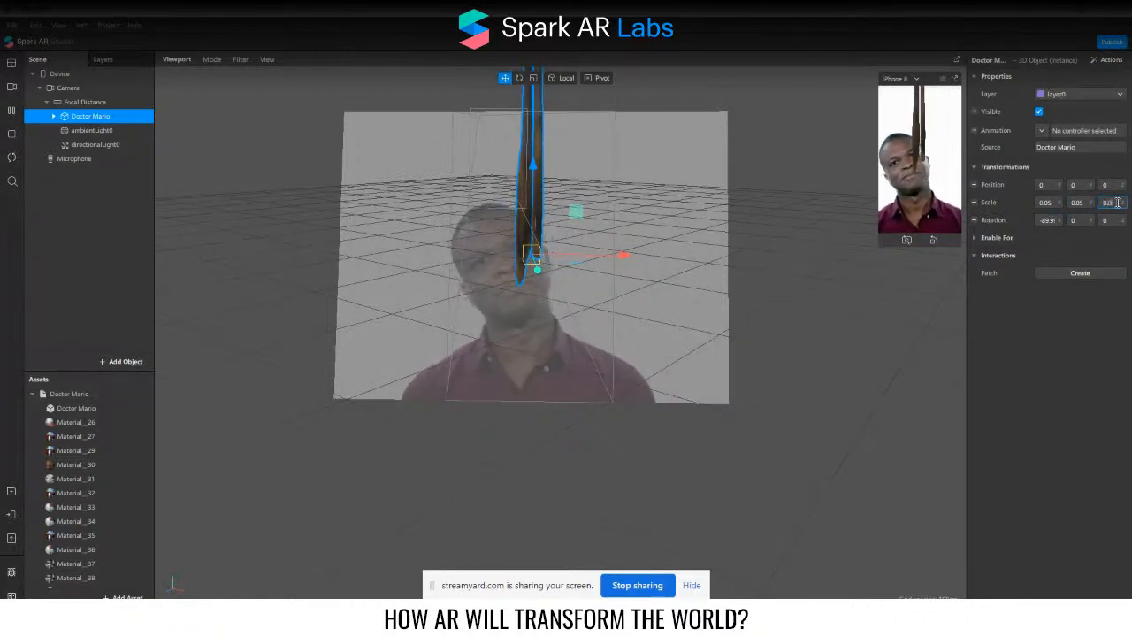
pyautogui.click(1110, 202)
pyautogui.write('0.05')
pyautogui.press('Return')
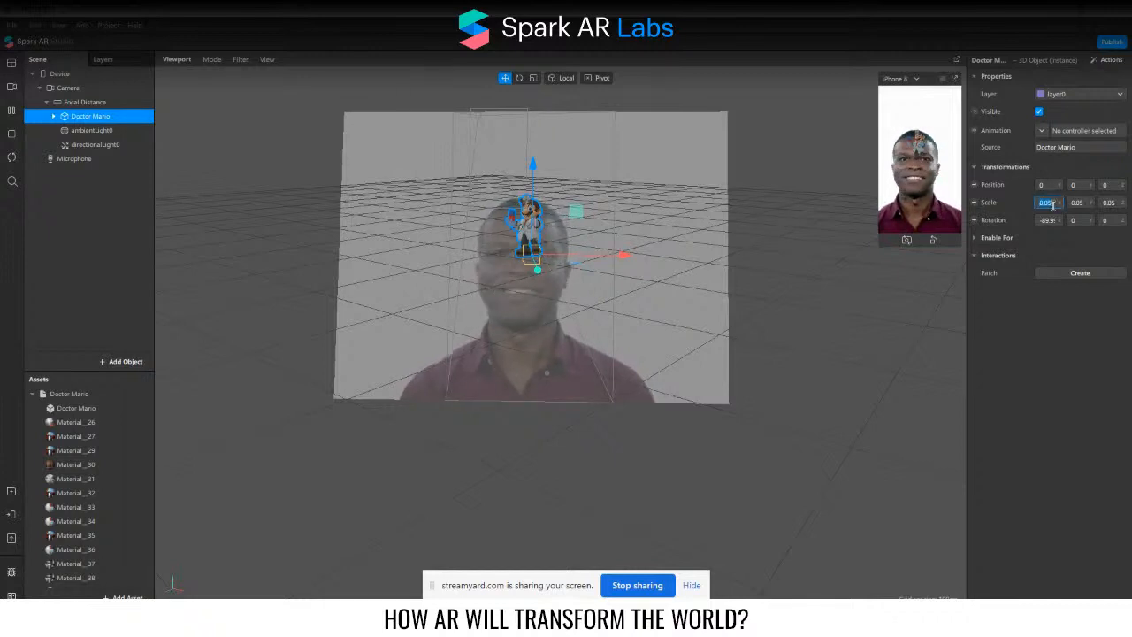
# Step: Change the X and Y scale to 0.07, keeping Z at 0.05
pyautogui.click(1052, 204)
pyautogui.press('BackSpace')
pyautogui.write('7')
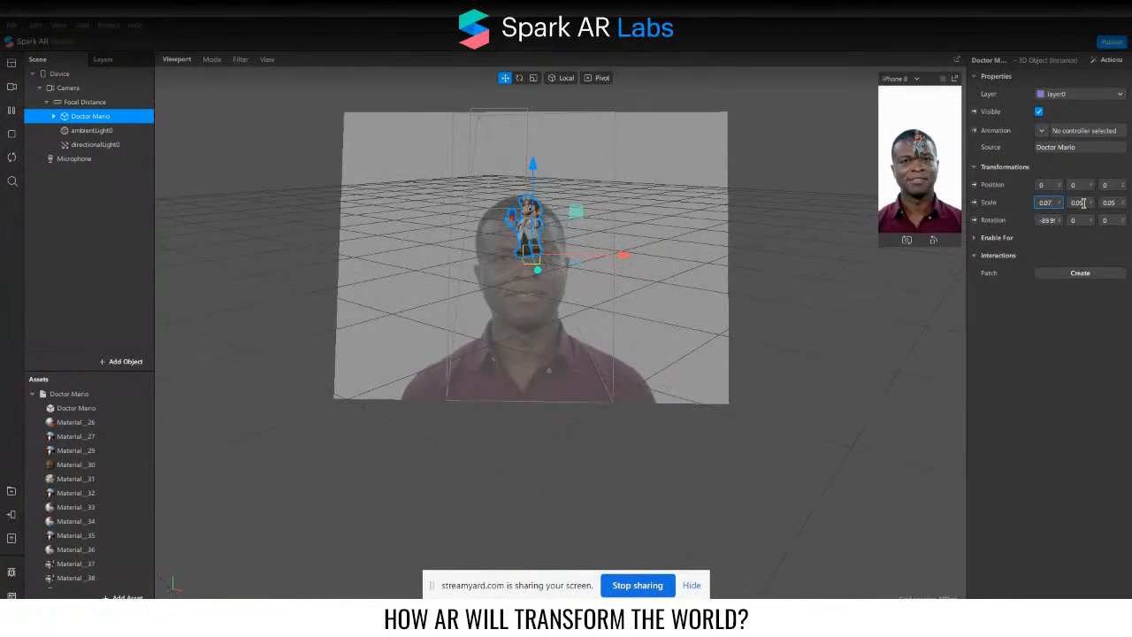
pyautogui.click(1080, 202)
pyautogui.press('BackSpace')
pyautogui.write('7')
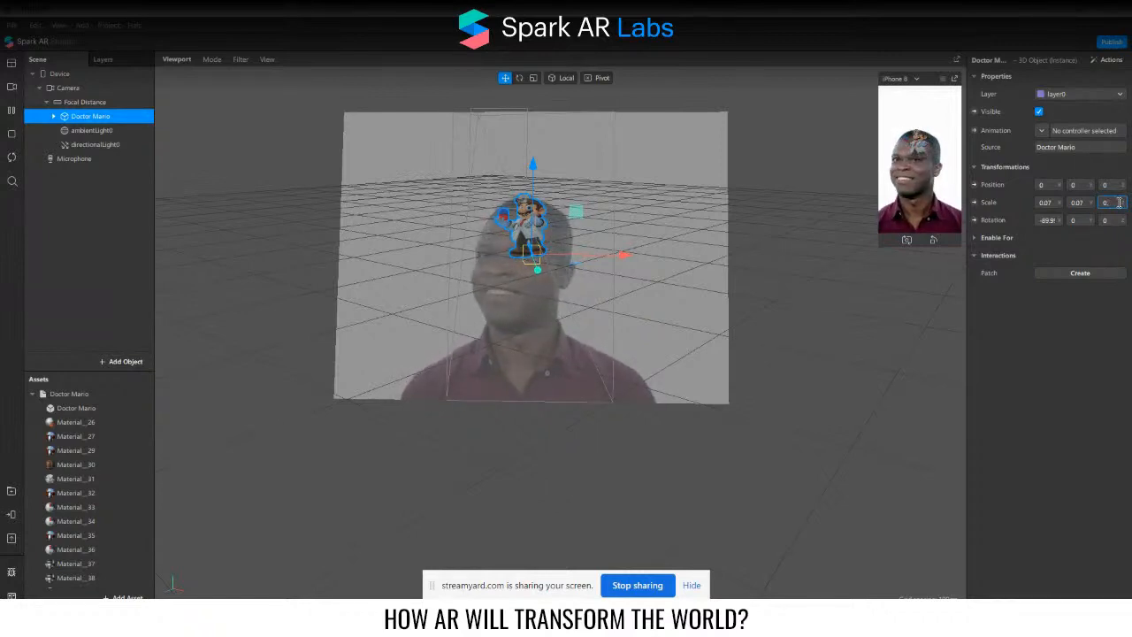
pyautogui.write('05')
pyautogui.press('Return')
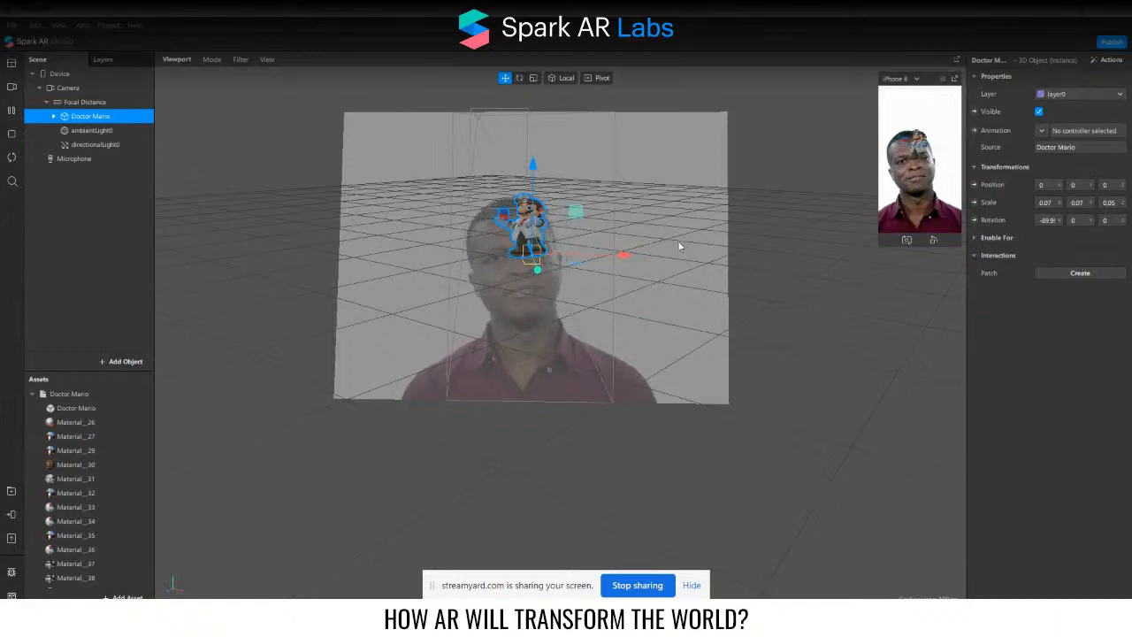
# Step: Drag Doctor Mario down and right beside the face to position 0.106, -0.15, 0
pyautogui.moveTo(622, 259); pyautogui.dragTo(659, 229)
pyautogui.moveTo(570, 165); pyautogui.dragTo(577, 253)
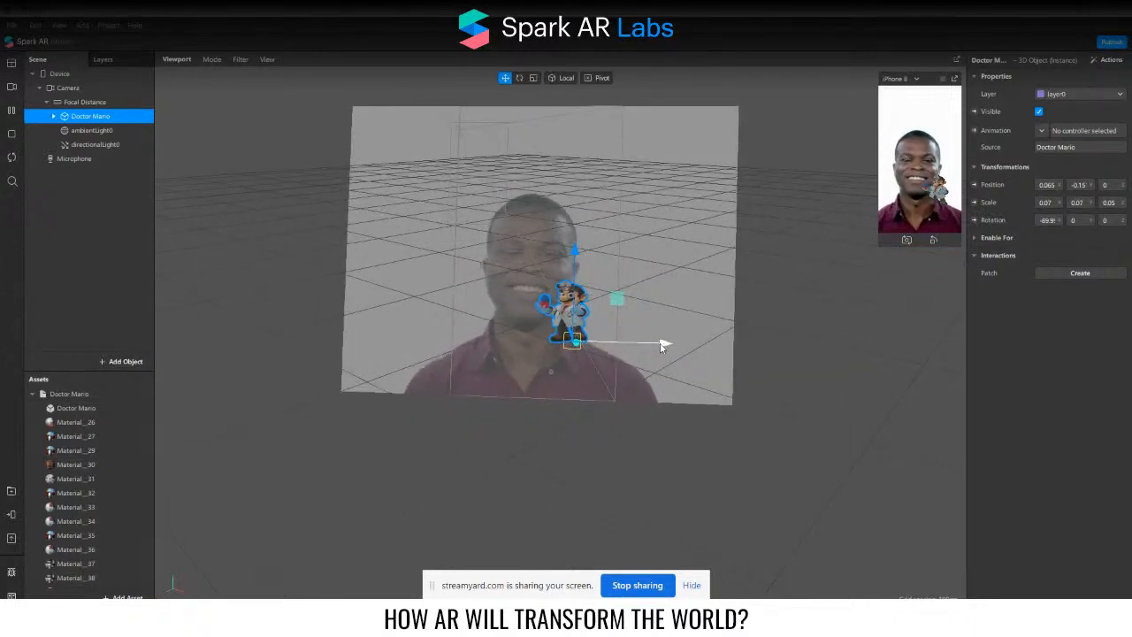
pyautogui.moveTo(665, 348); pyautogui.dragTo(687, 364)
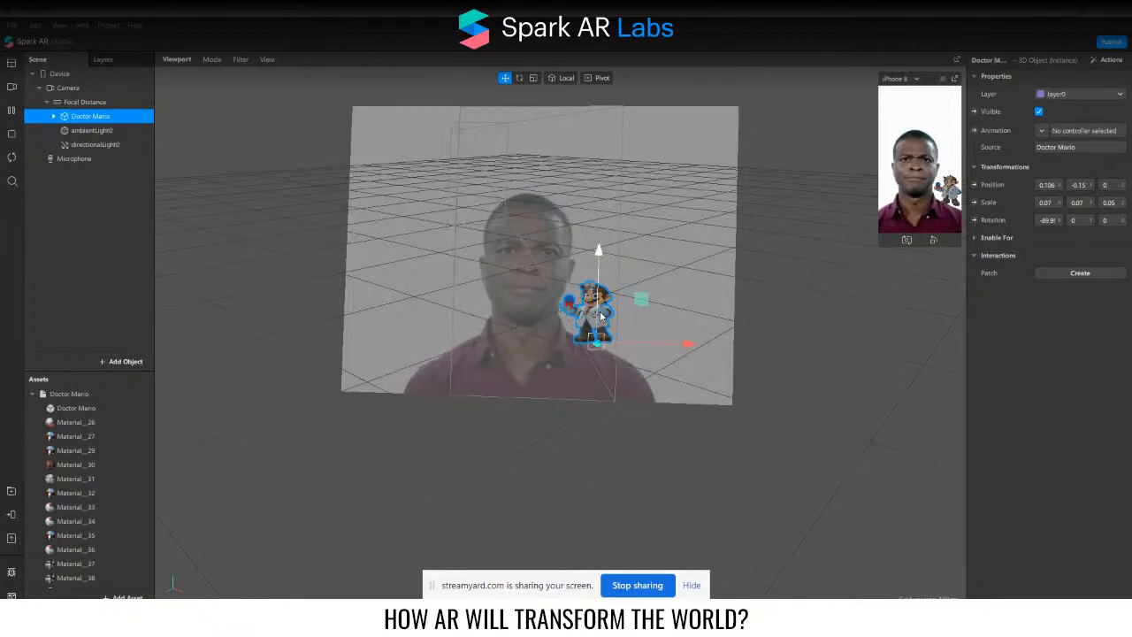
pyautogui.click(843, 304)
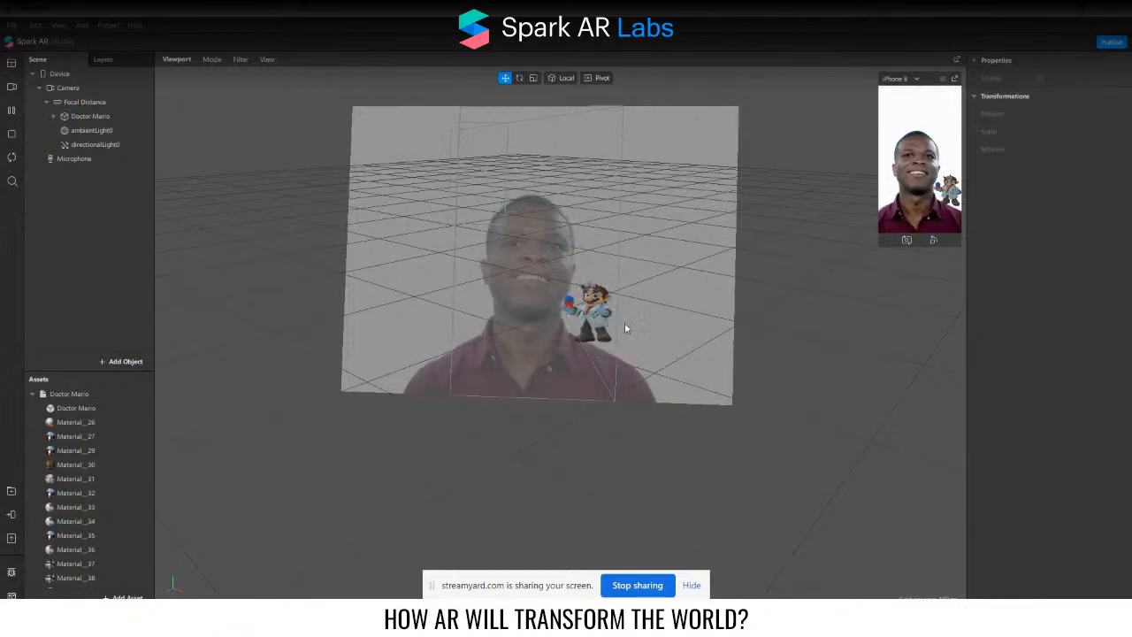
pyautogui.click(605, 312)
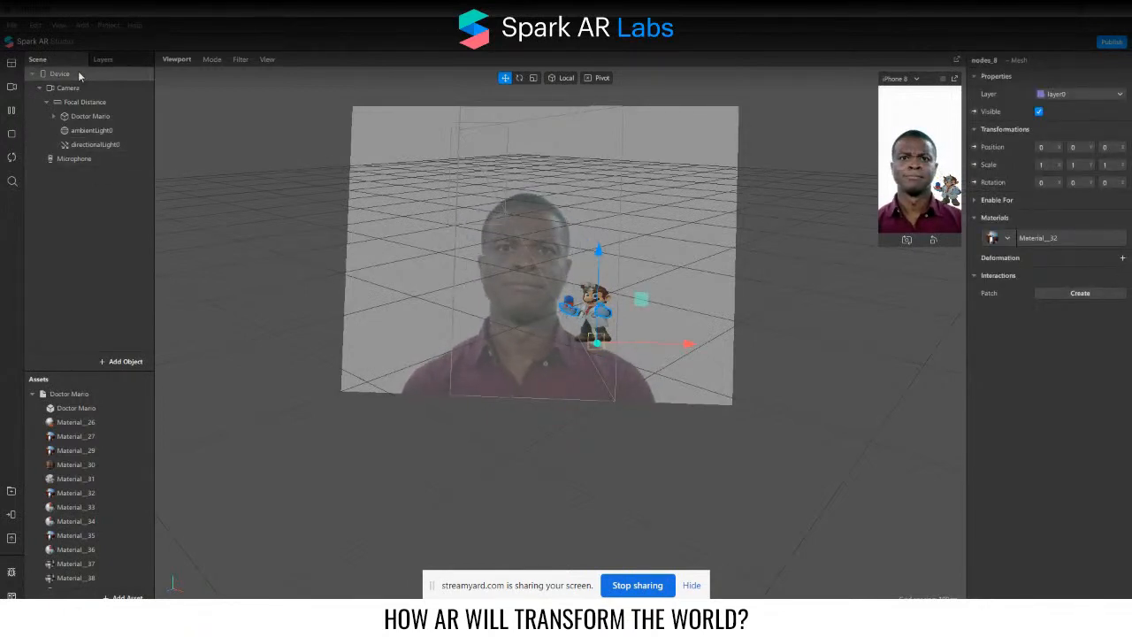
# Step: Add a 3D Text object to the scene
pyautogui.click(81, 26)
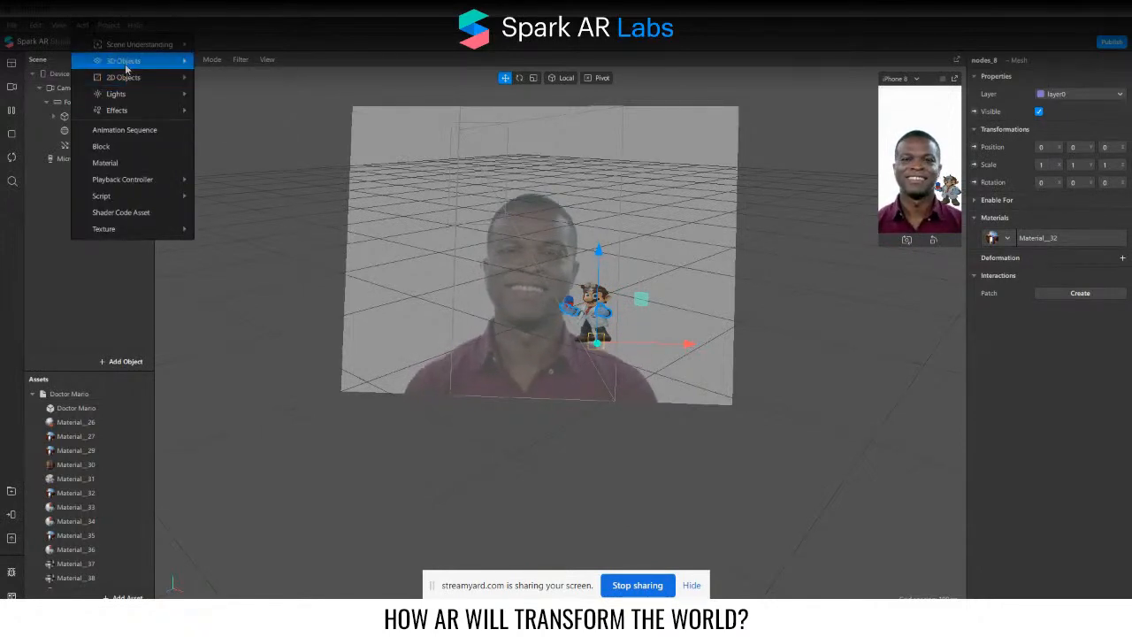
pyautogui.moveTo(126, 68)
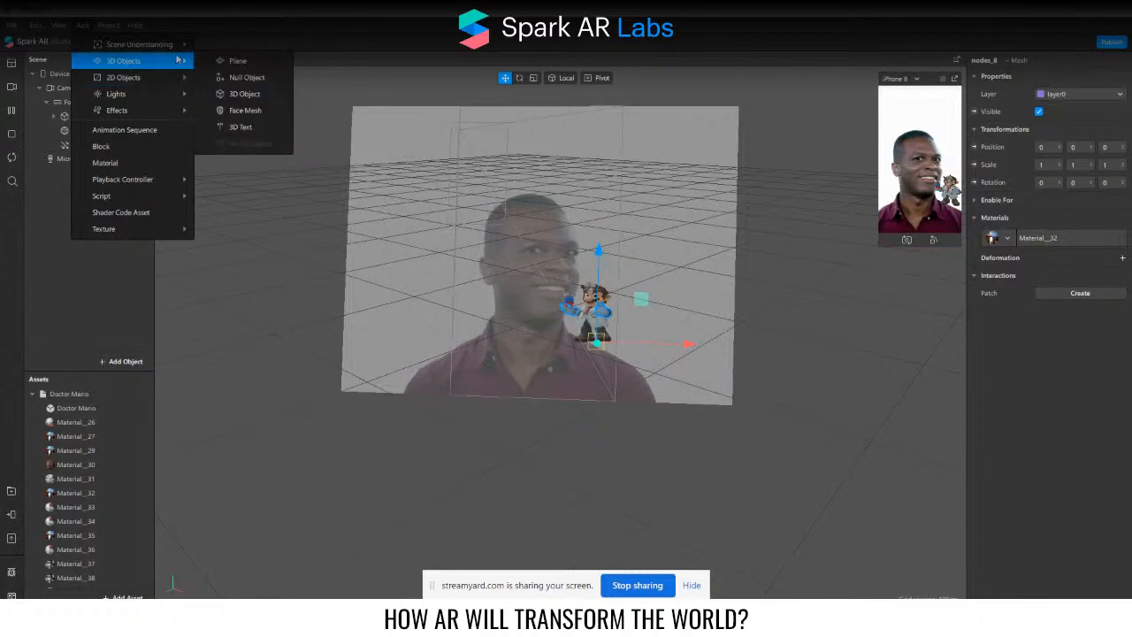
pyautogui.click(232, 128)
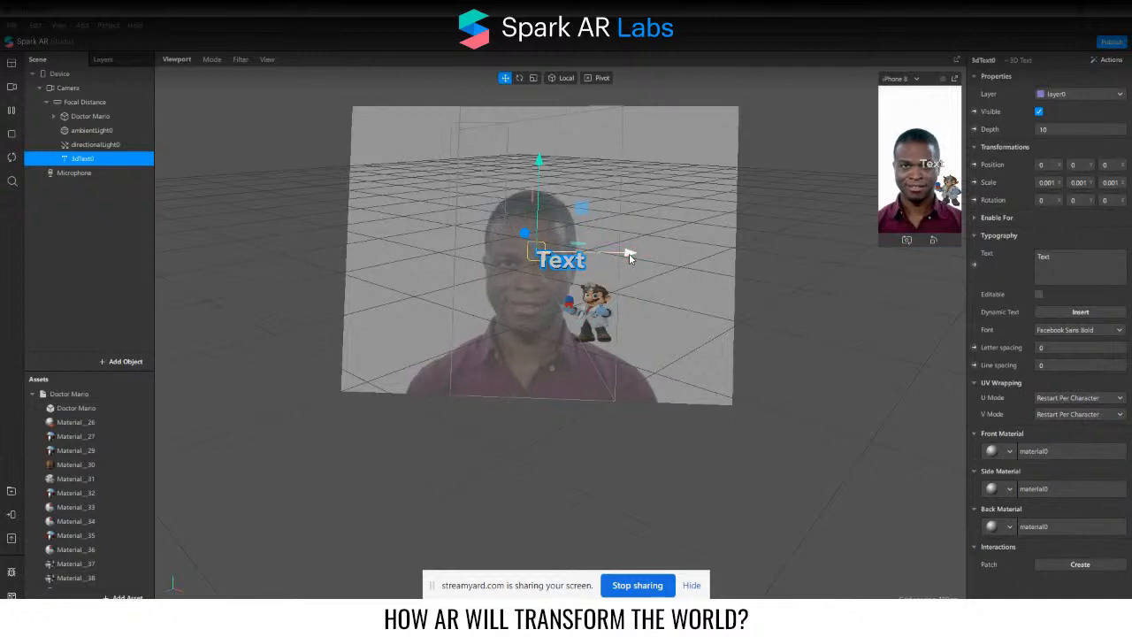
# Step: Position the 3D text above the person's head at about -0.08, 0.169, 0
pyautogui.moveTo(629, 254); pyautogui.dragTo(589, 257)
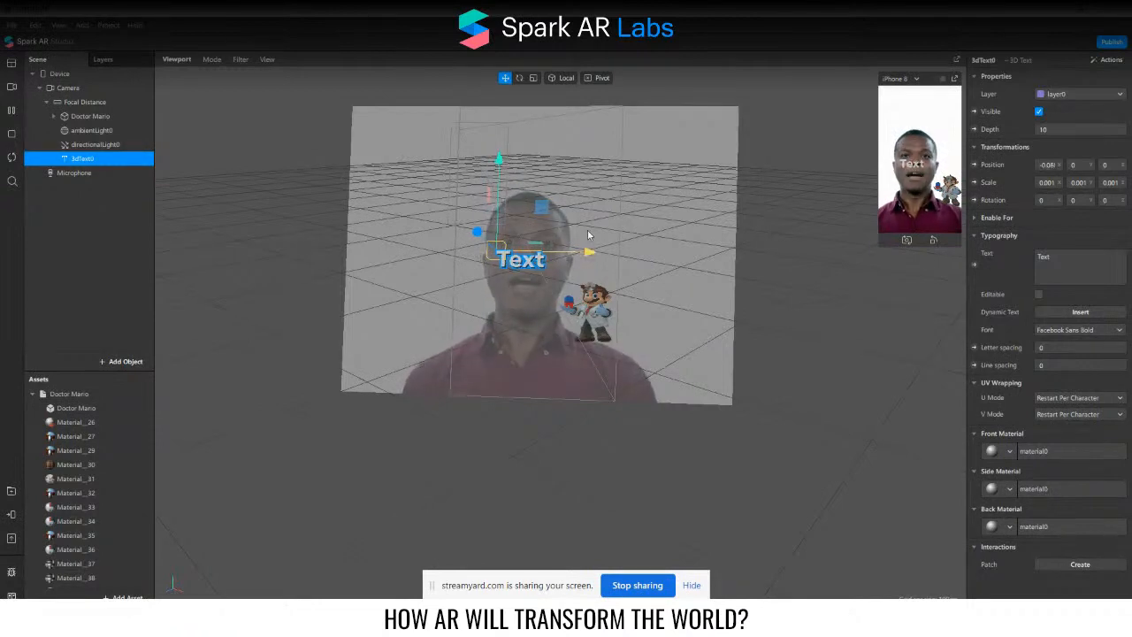
pyautogui.moveTo(588, 231); pyautogui.dragTo(586, 202)
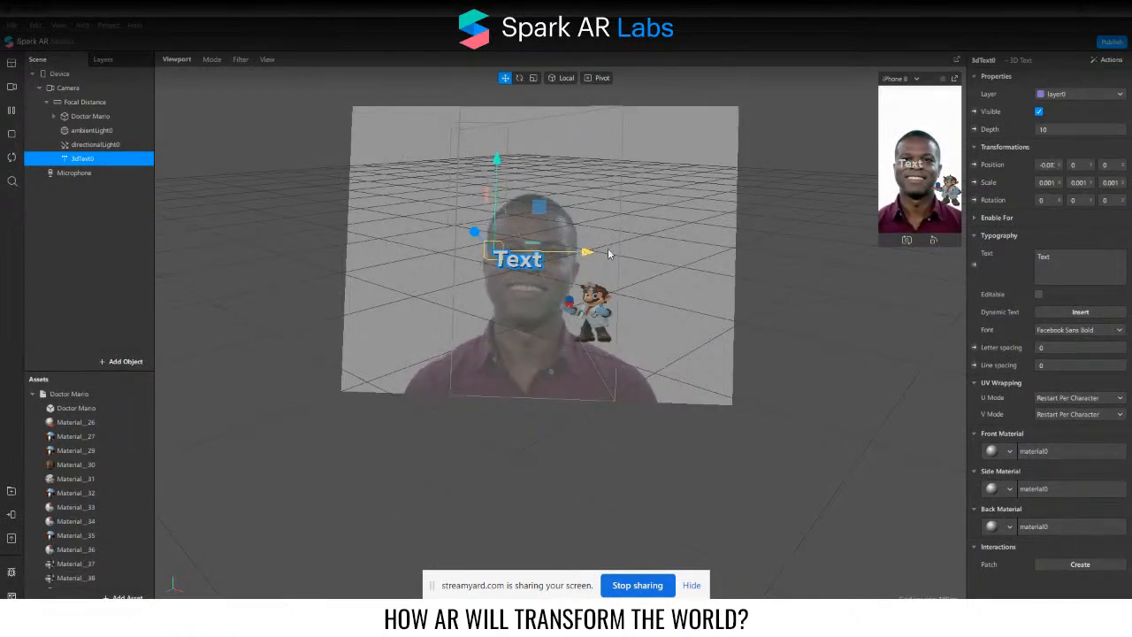
pyautogui.moveTo(608, 253); pyautogui.dragTo(636, 251)
pyautogui.moveTo(541, 146); pyautogui.dragTo(545, 71)
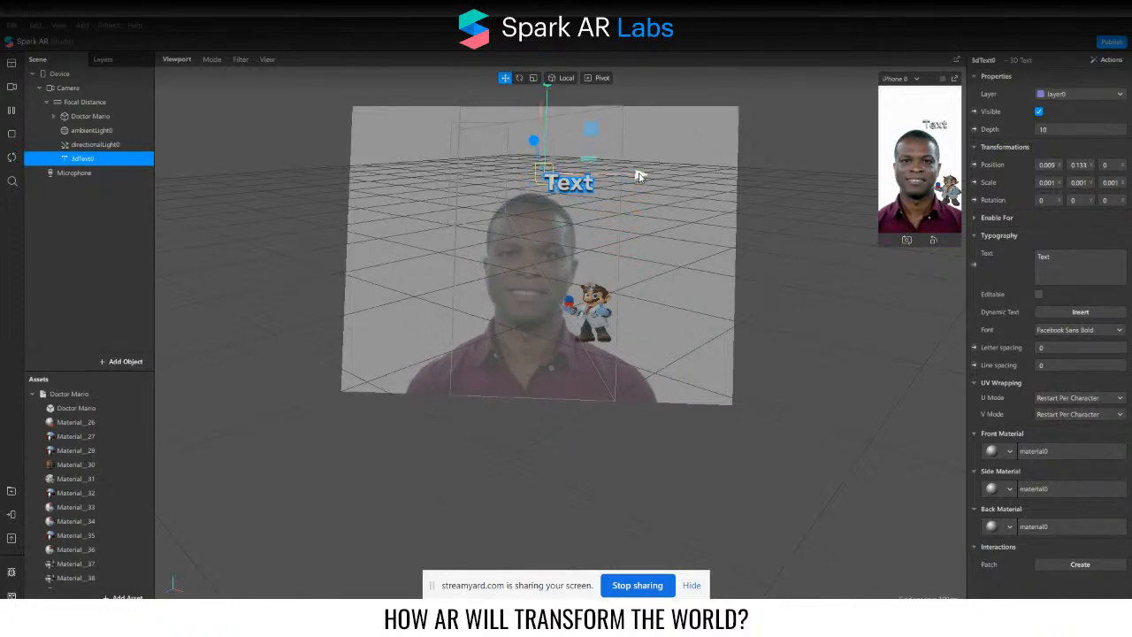
pyautogui.moveTo(640, 180); pyautogui.dragTo(608, 157)
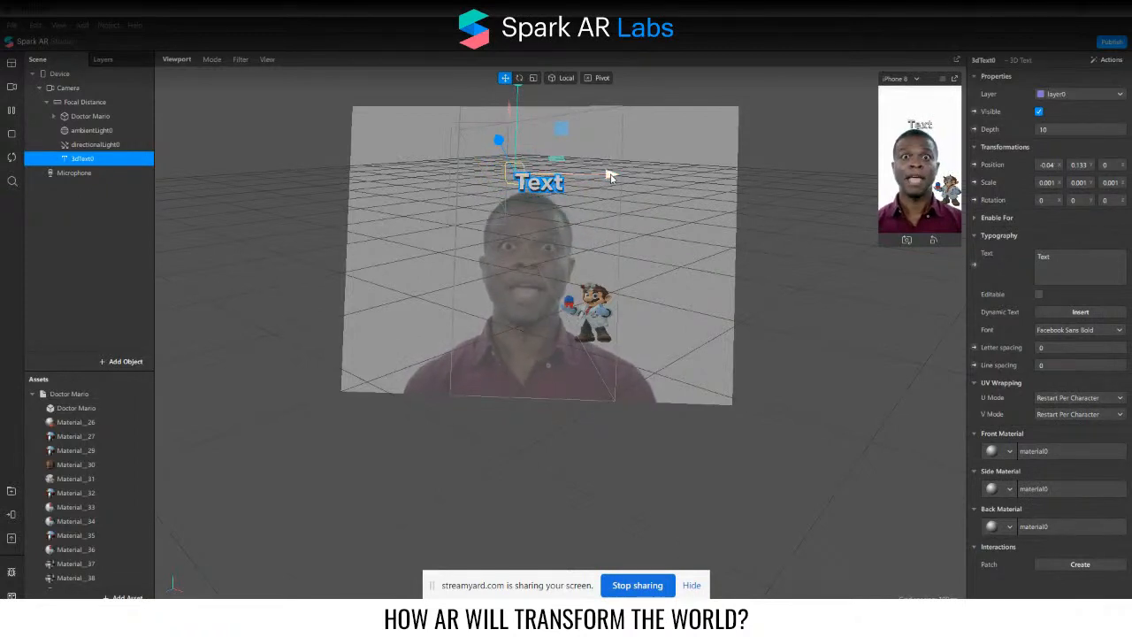
pyautogui.moveTo(608, 176); pyautogui.dragTo(594, 160)
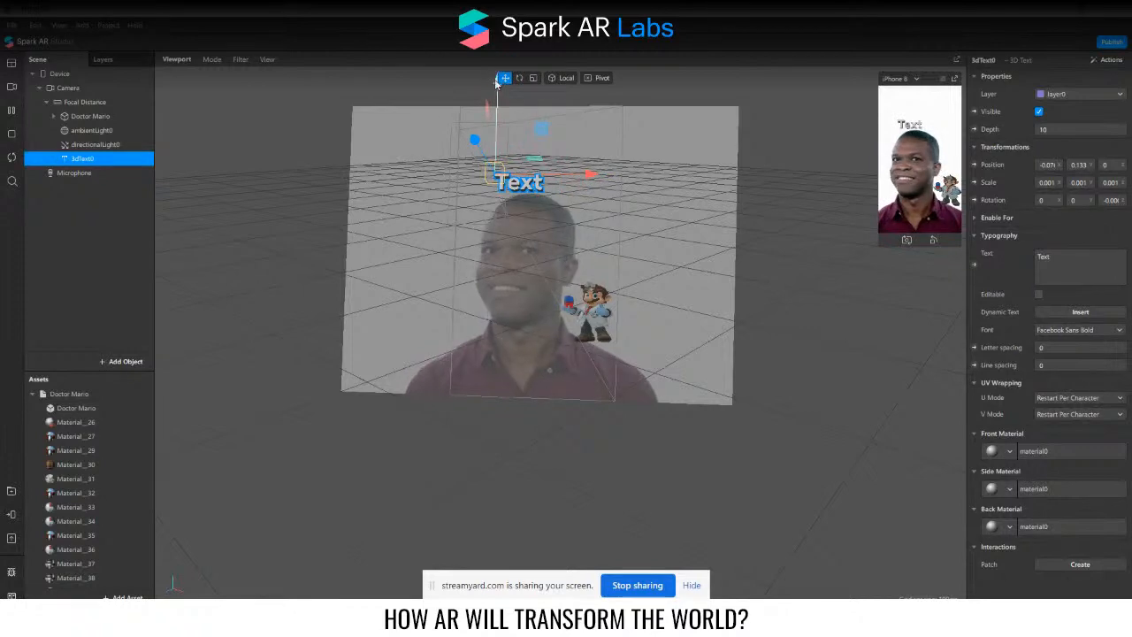
pyautogui.moveTo(496, 80); pyautogui.dragTo(508, 68)
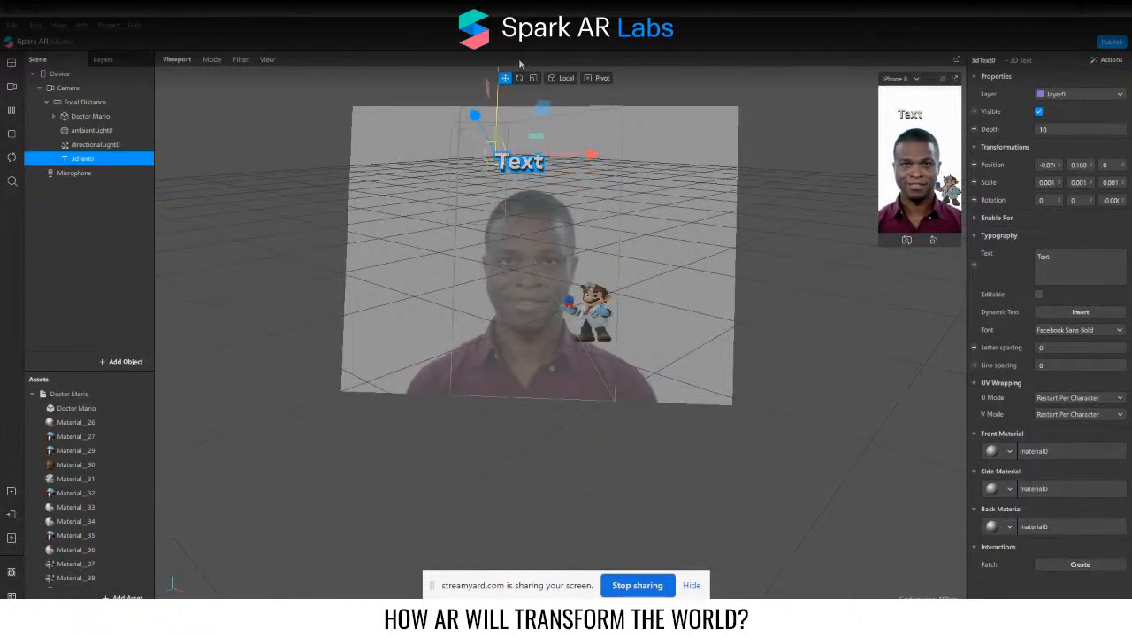
pyautogui.moveTo(590, 155); pyautogui.dragTo(600, 154)
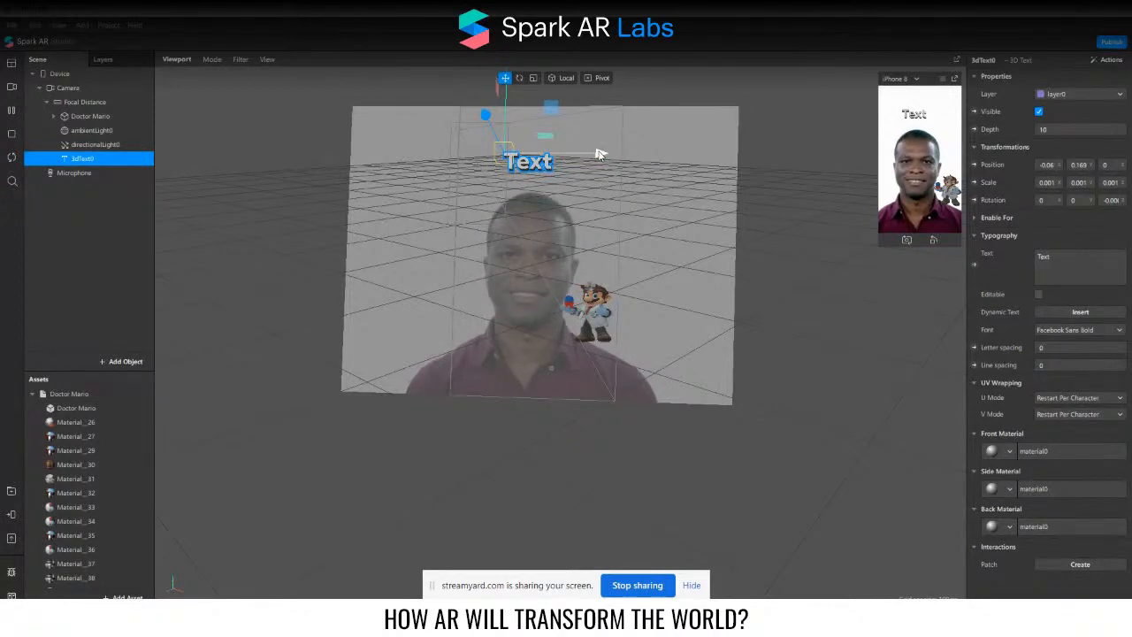
pyautogui.moveTo(600, 157)
pyautogui.mouseDown()
pyautogui.moveTo(638, 155)
pyautogui.moveTo(571, 156)
pyautogui.moveTo(589, 156)
pyautogui.mouseUp()
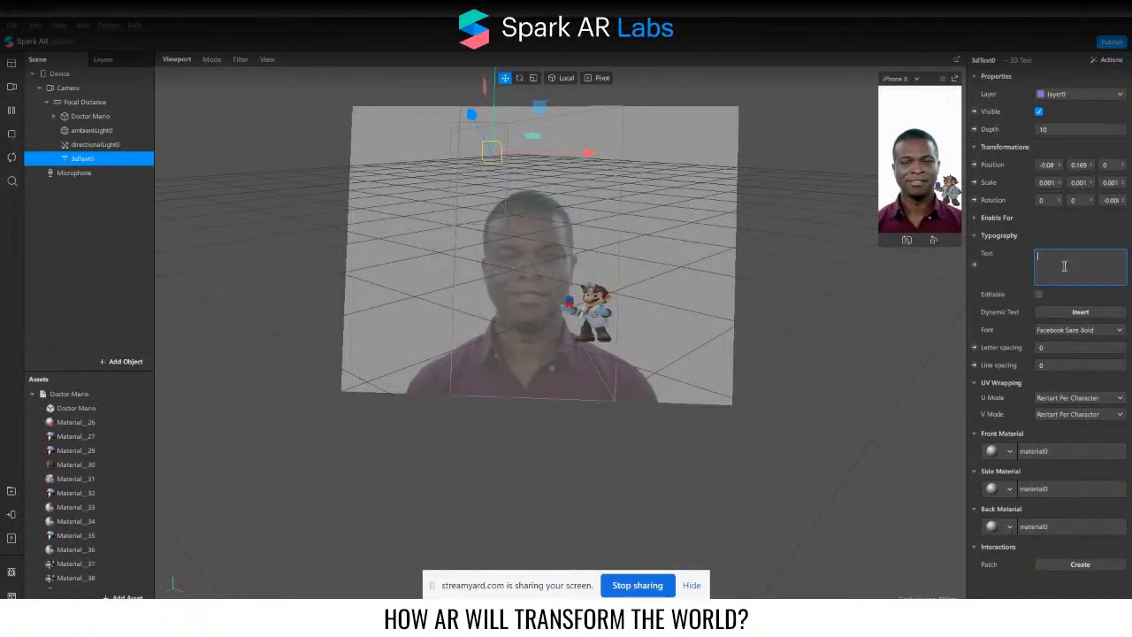
# Step: Change the 3D text to read '#CovidWarrior', correcting the mistyped capital O
pyautogui.write('#COvid')
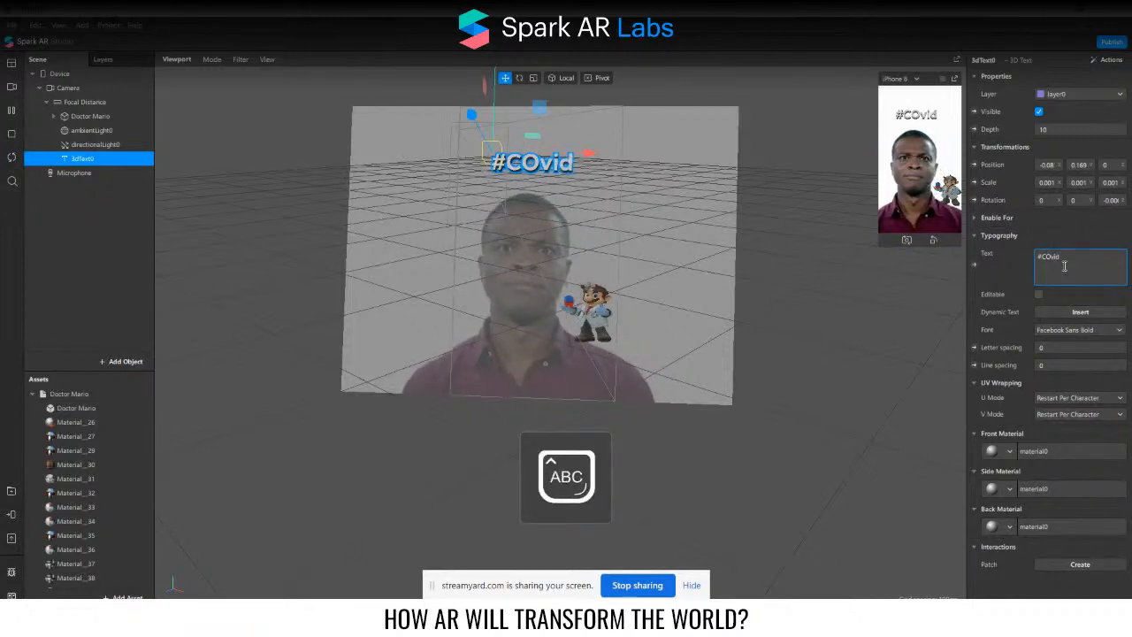
pyautogui.press('capslock')
pyautogui.write('Warrior')
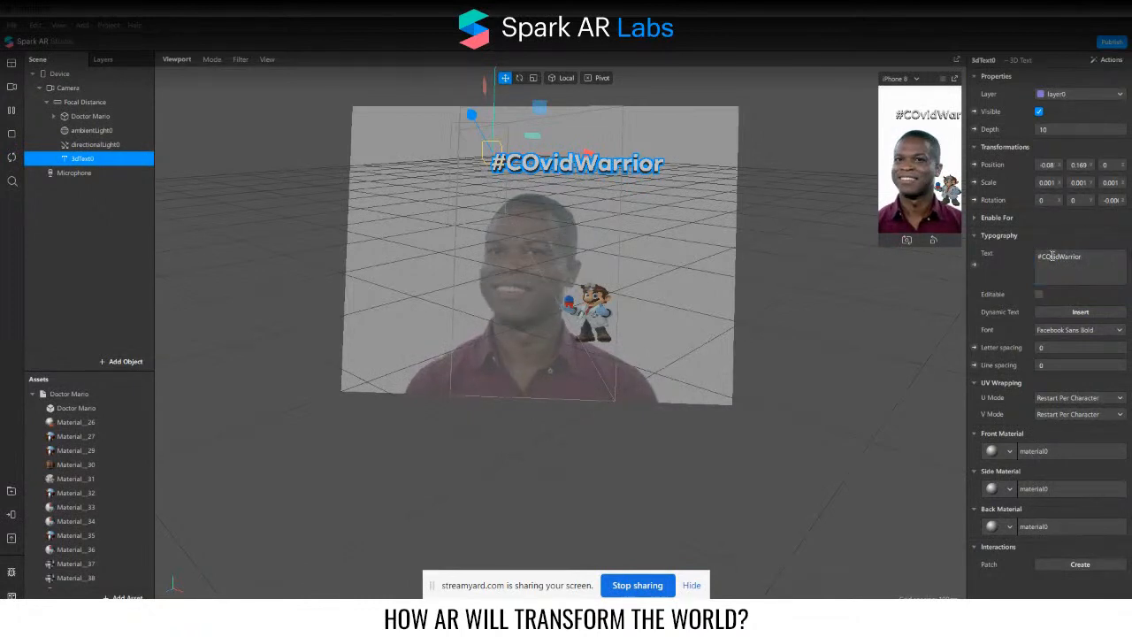
pyautogui.click(1050, 255)
pyautogui.press('BackSpace')
pyautogui.write('o')
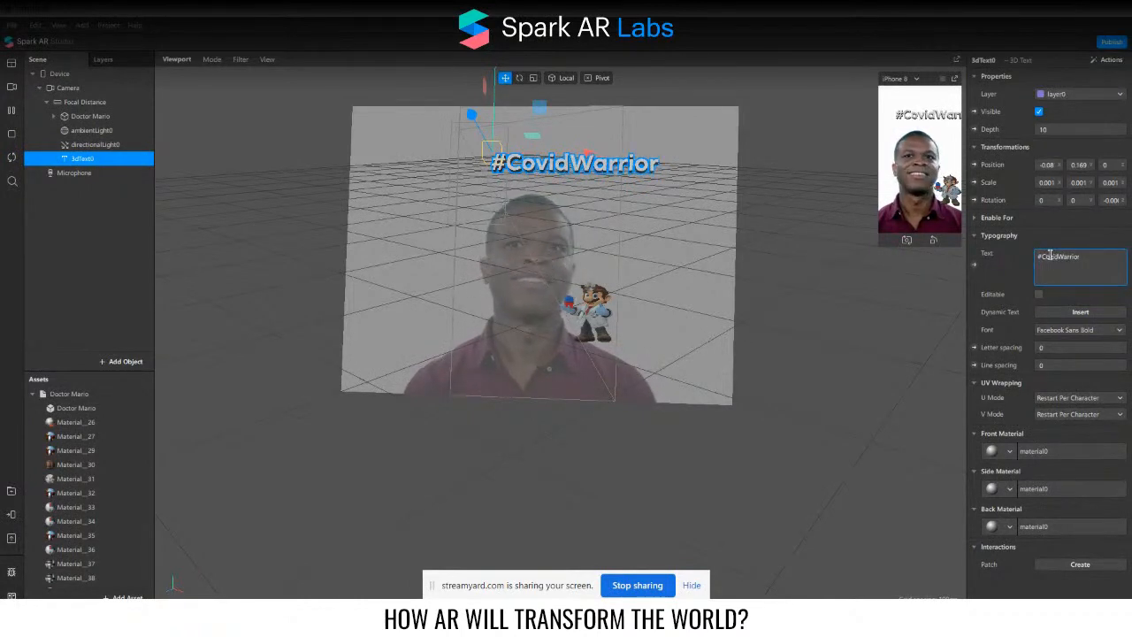
pyautogui.click(917, 301)
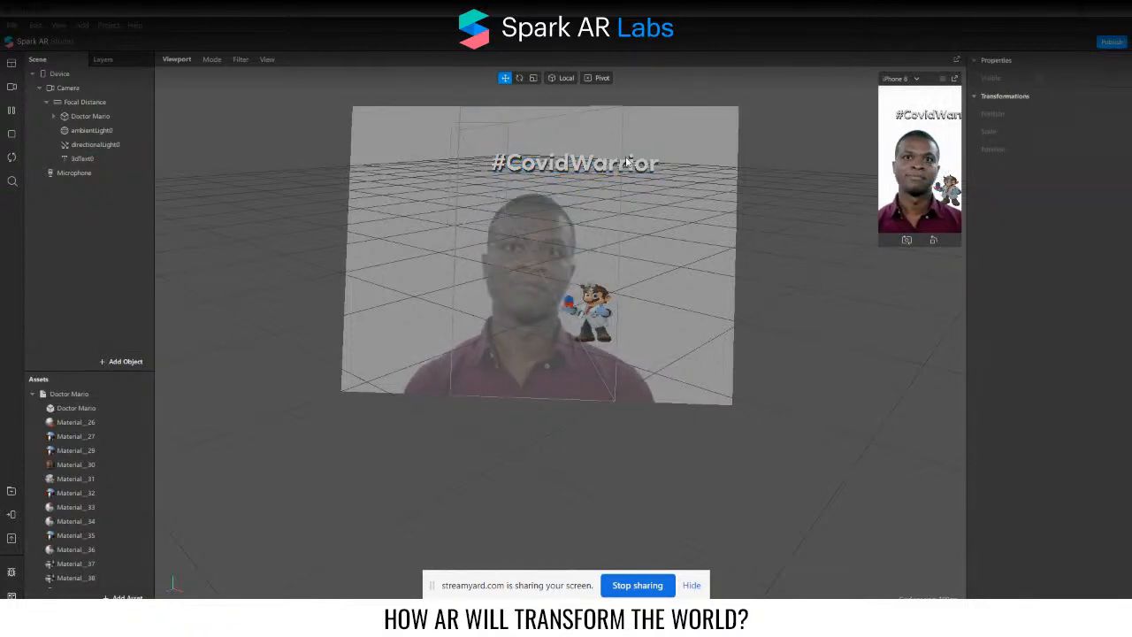
# Step: Shift the #CovidWarrior text left to -0.131 and set its scale value to 0.115
pyautogui.click(83, 162)
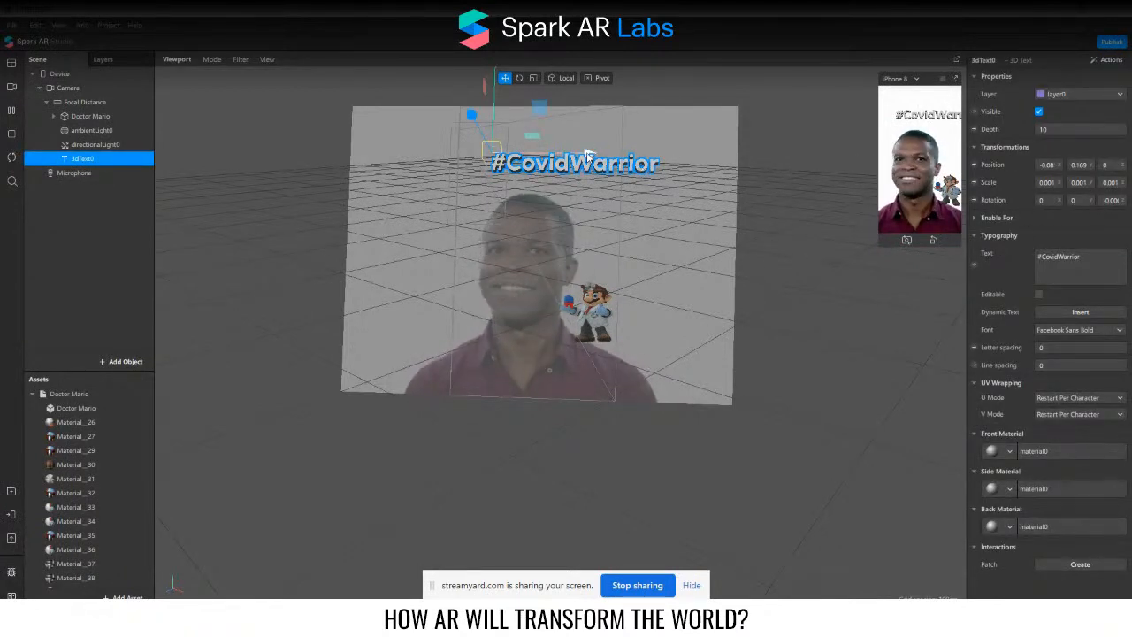
pyautogui.moveTo(586, 156); pyautogui.dragTo(557, 158)
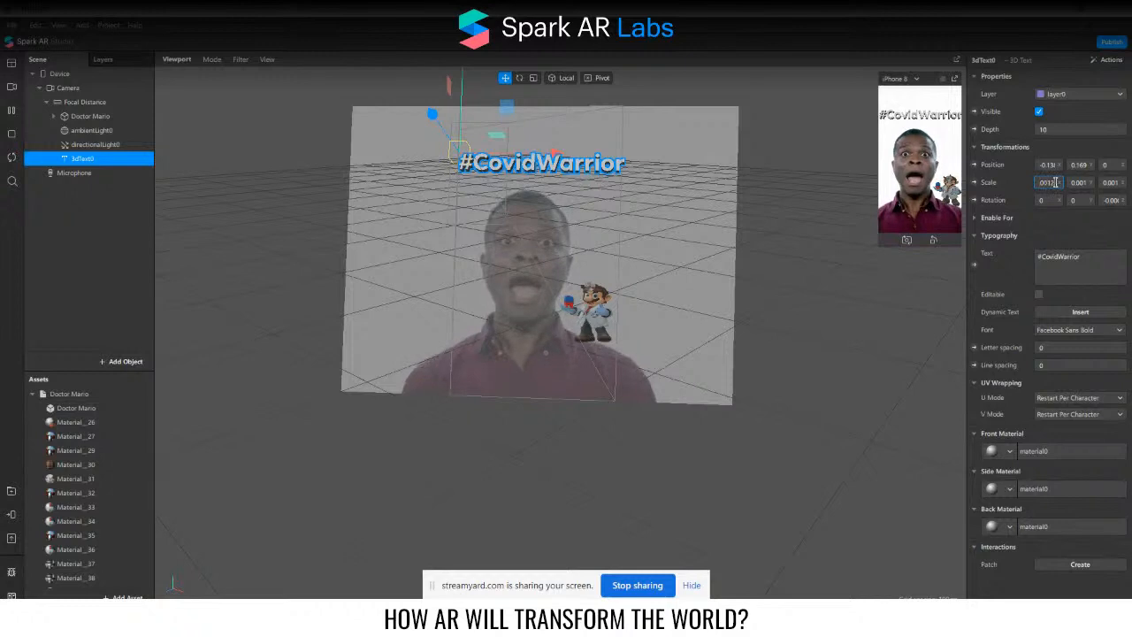
pyautogui.write('0.115')
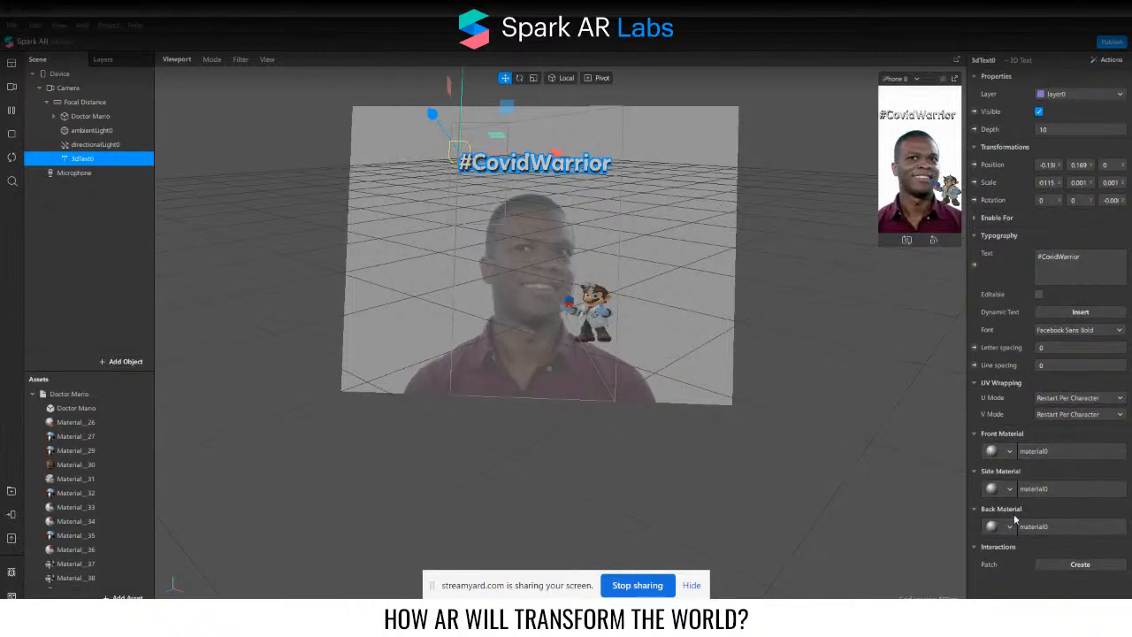
# Step: Give the 3D text's front a new material and select it in Assets
pyautogui.click(1010, 454)
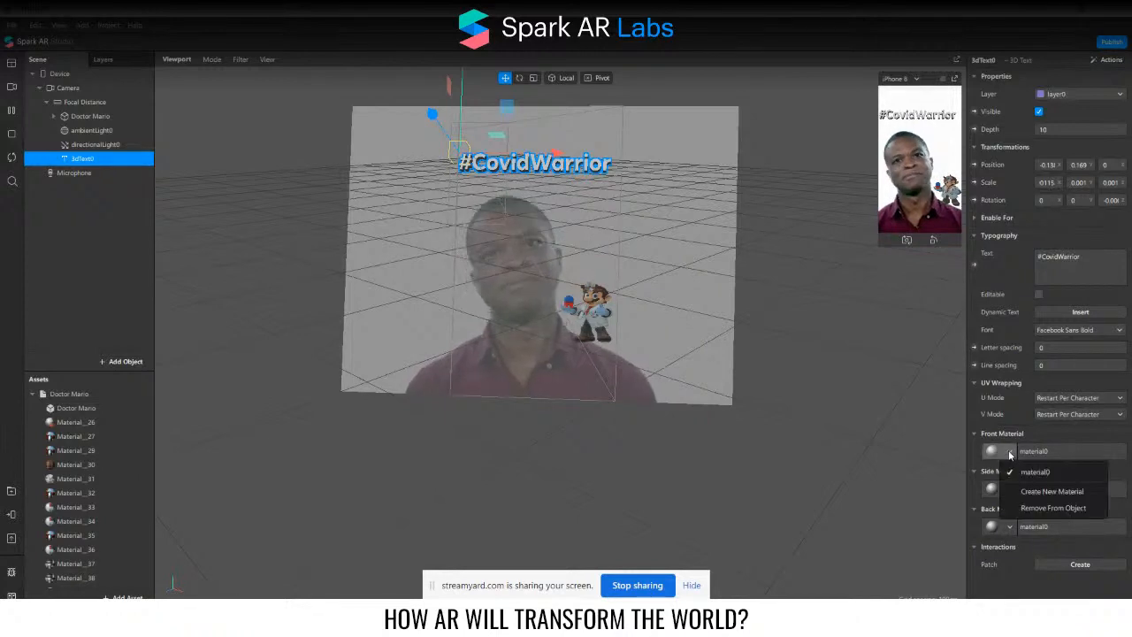
pyautogui.click(1017, 495)
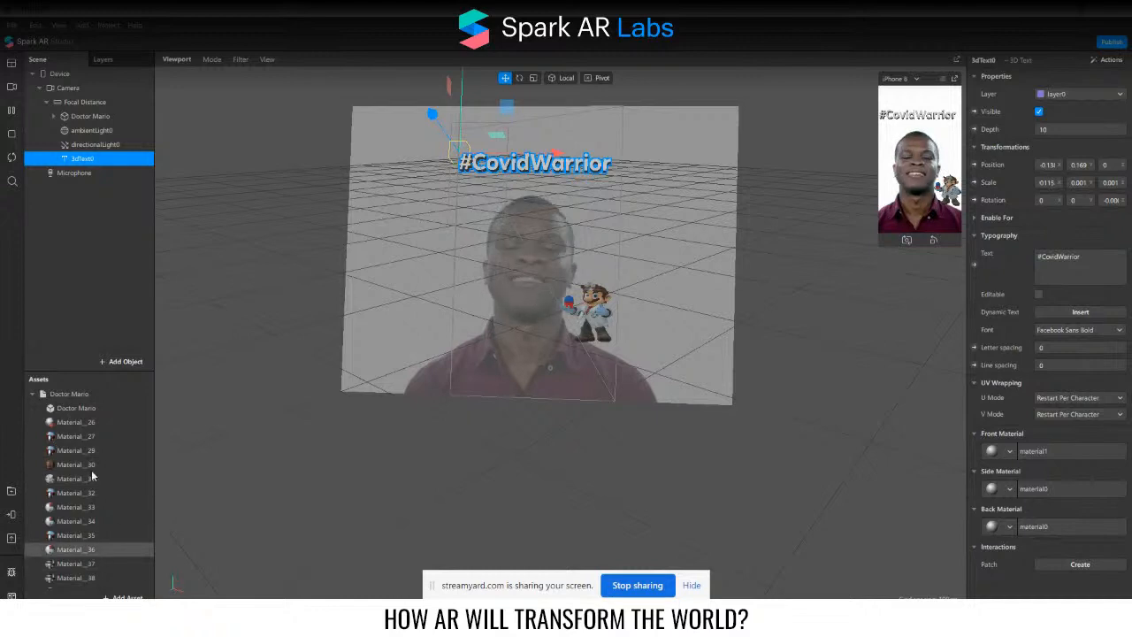
pyautogui.click(44, 395)
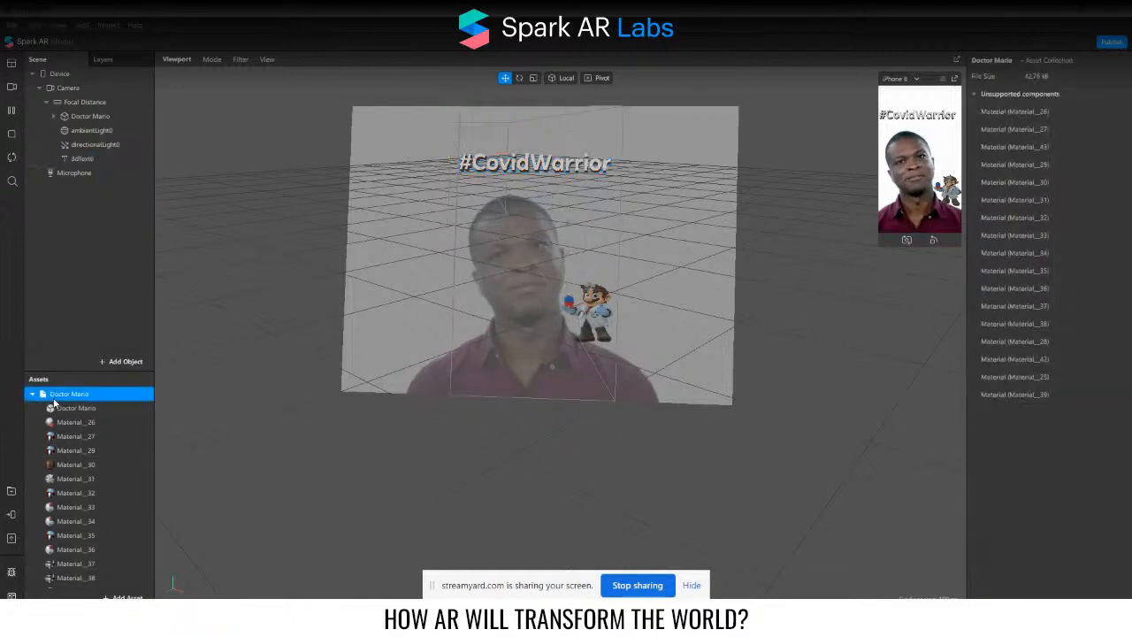
pyautogui.doubleClick(37, 394)
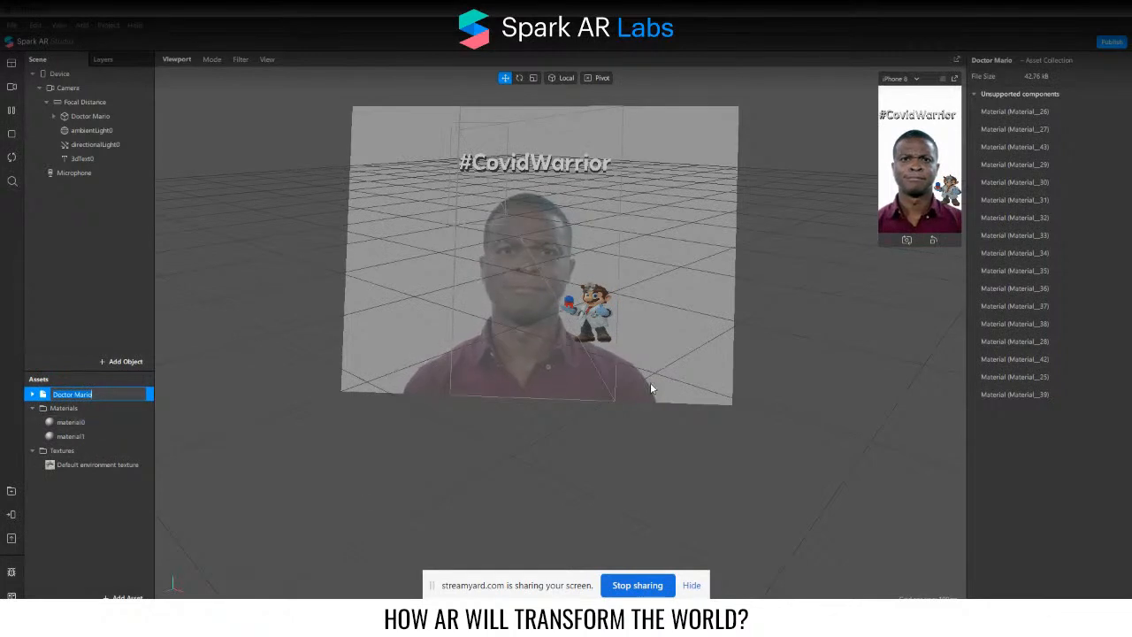
pyautogui.click(110, 161)
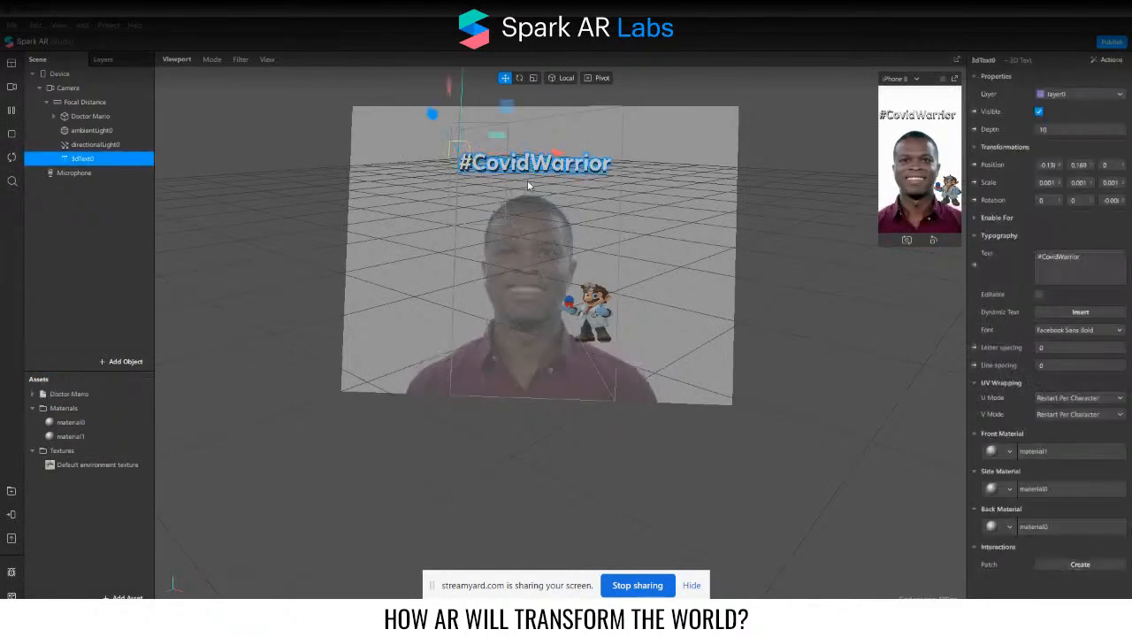
pyautogui.click(880, 457)
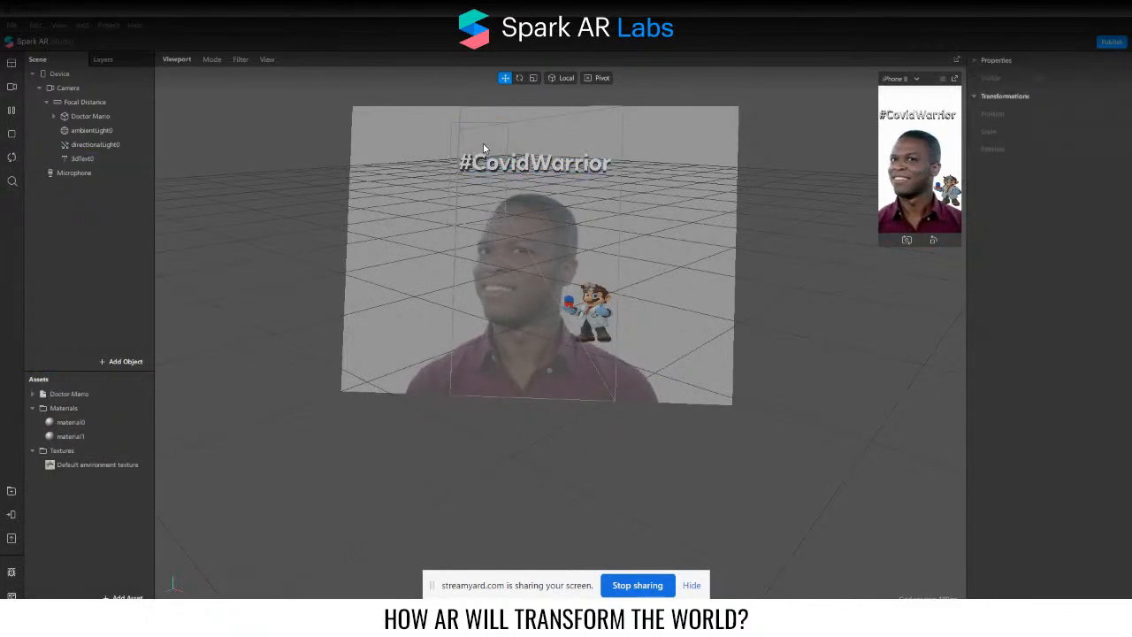
pyautogui.click(89, 160)
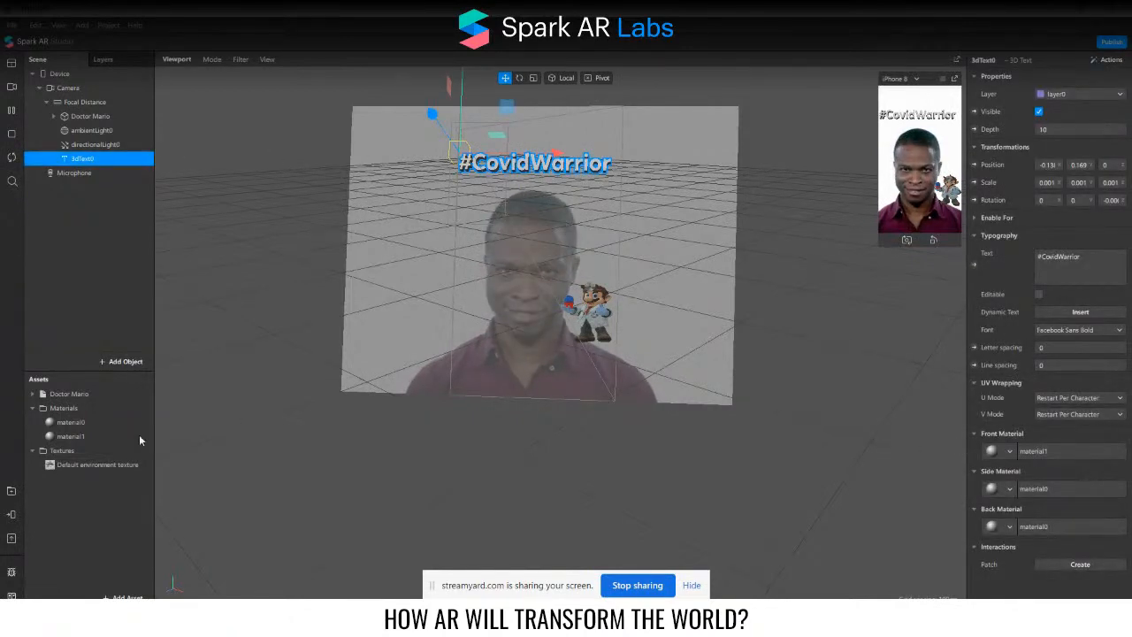
pyautogui.click(94, 436)
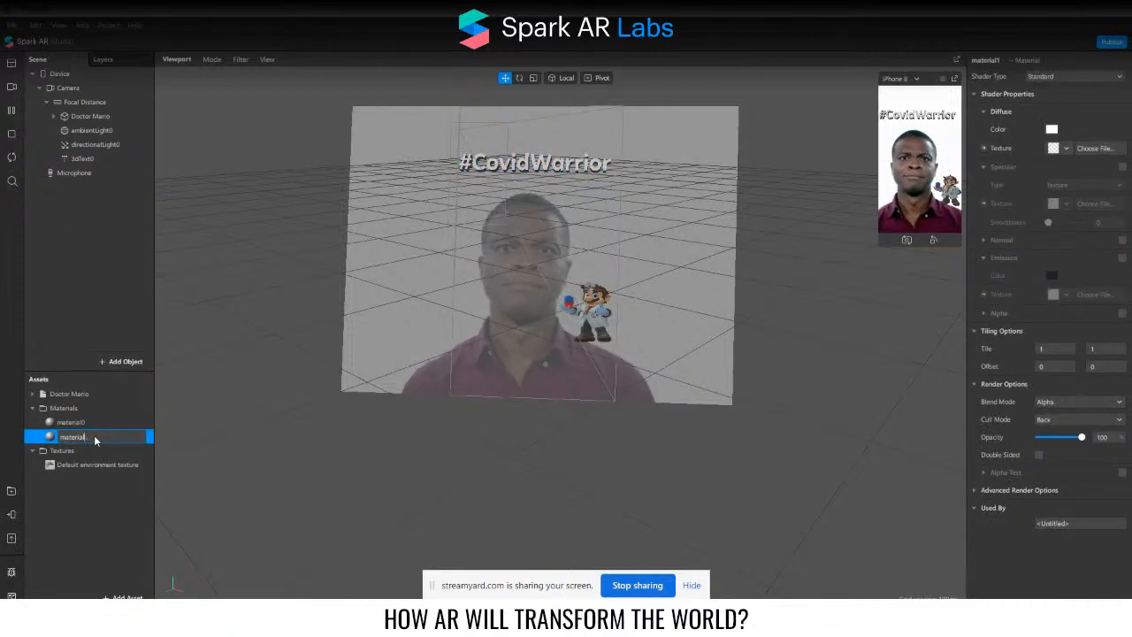
# Step: Rename the new material to 'Covid warrior material', fixing the typo
pyautogui.press('capslock')
pyautogui.press('capslock')
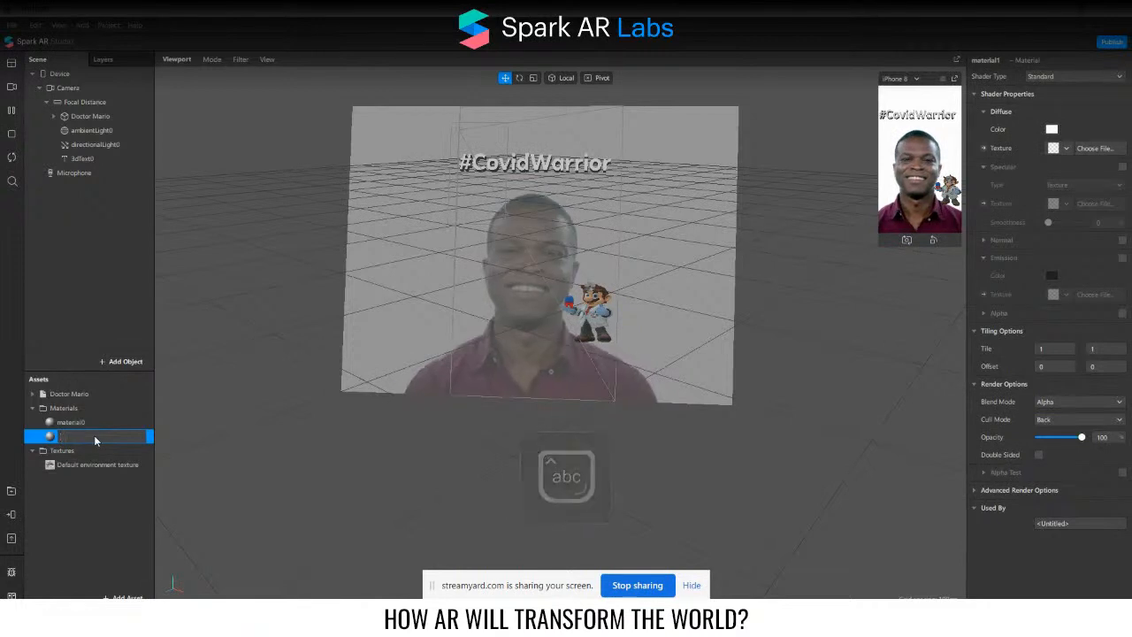
pyautogui.press('capslock')
pyautogui.write('C')
pyautogui.press('capslock')
pyautogui.write('ivid')
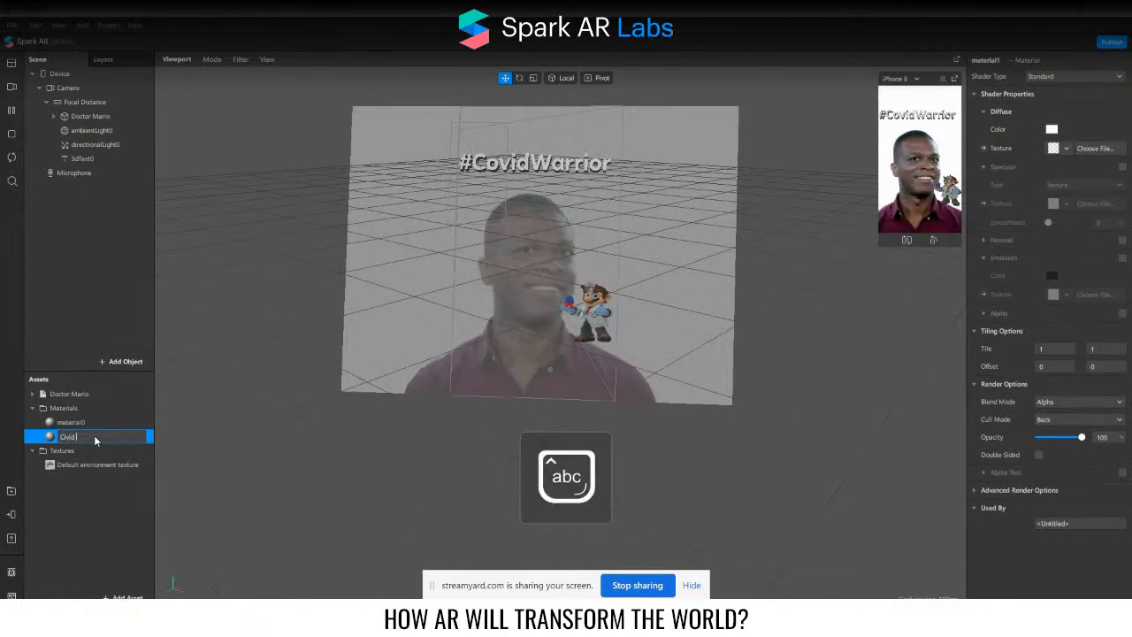
pyautogui.write(' warrior ma')
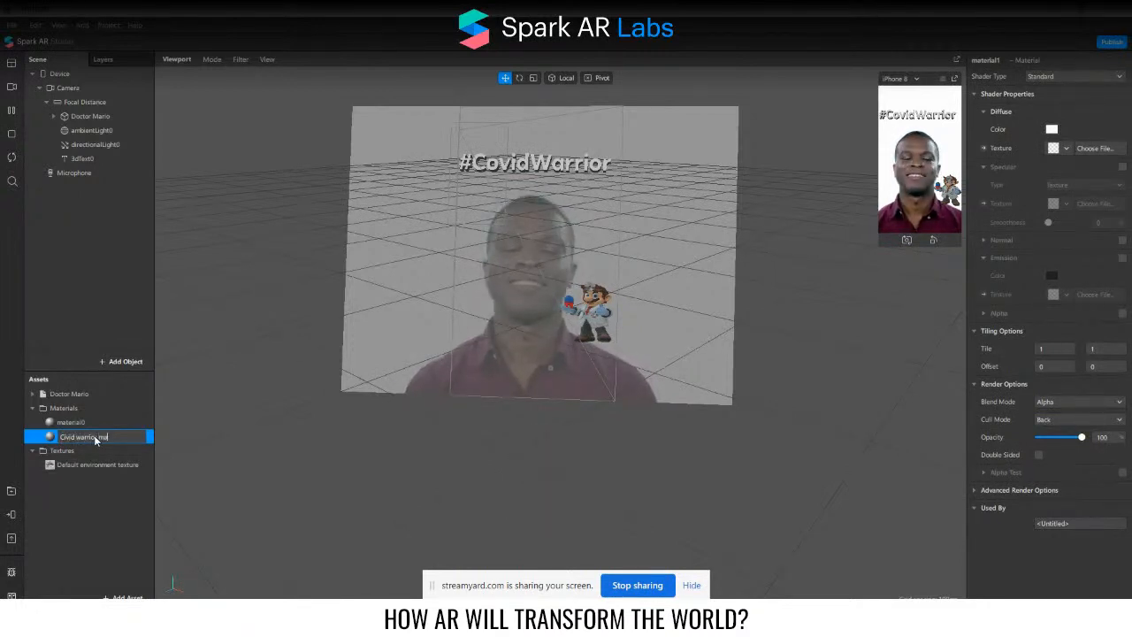
pyautogui.write('terial')
pyautogui.press('Return')
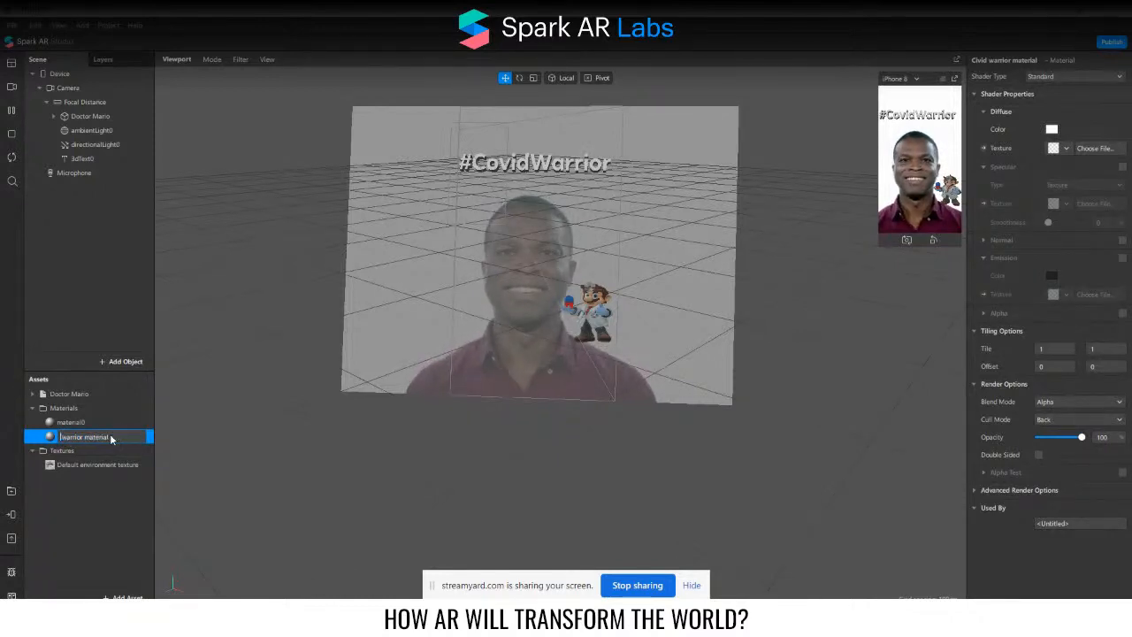
pyautogui.press('capslock')
pyautogui.write('CO')
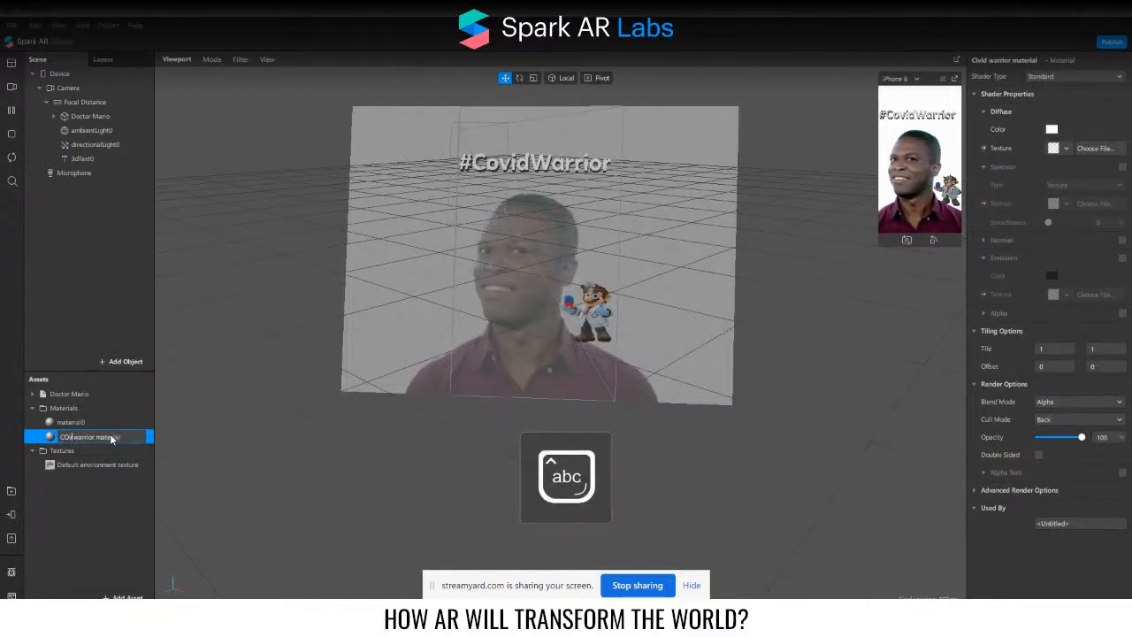
pyautogui.press('BackSpace')
pyautogui.press('BackSpace')
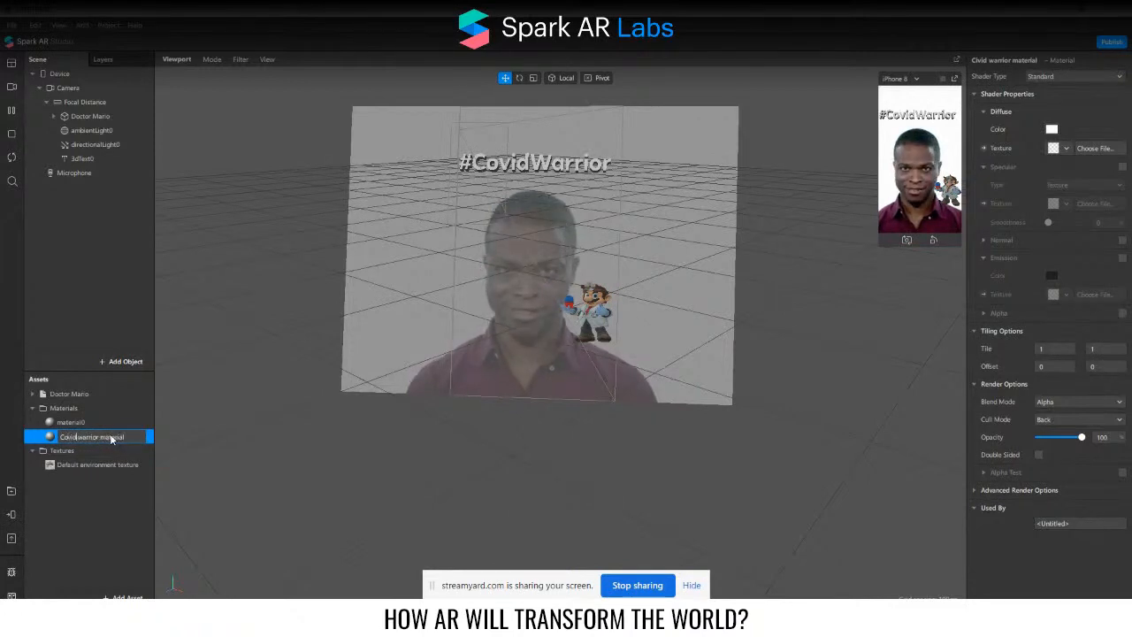
pyautogui.press('Return')
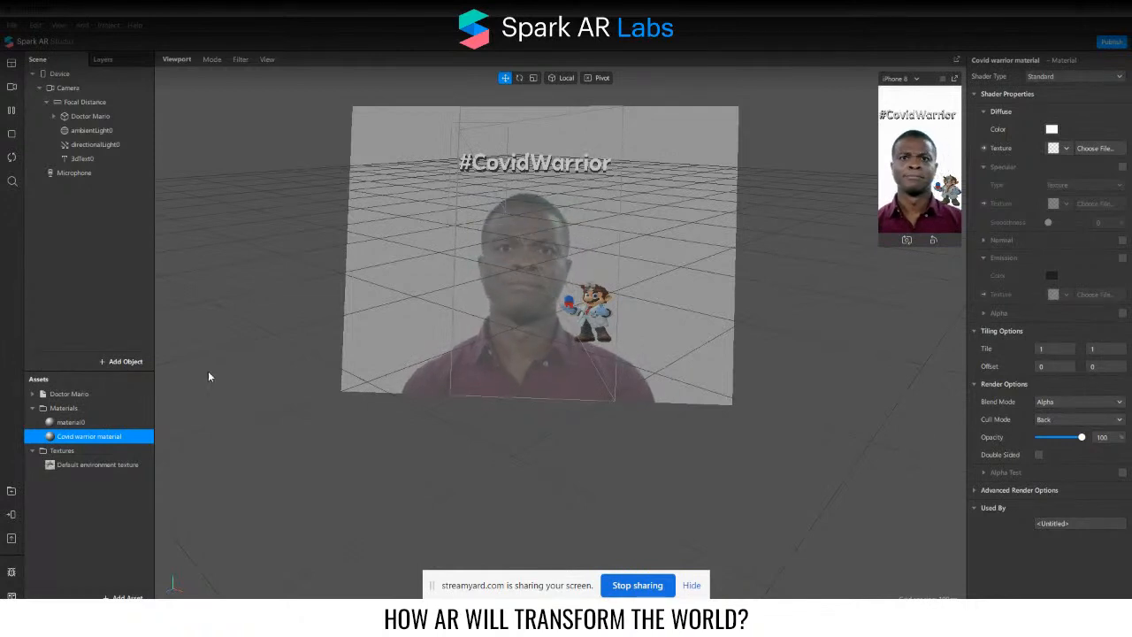
# Step: Set the Covid warrior material's diffuse colour to dark red #aa0000
pyautogui.click(1051, 130)
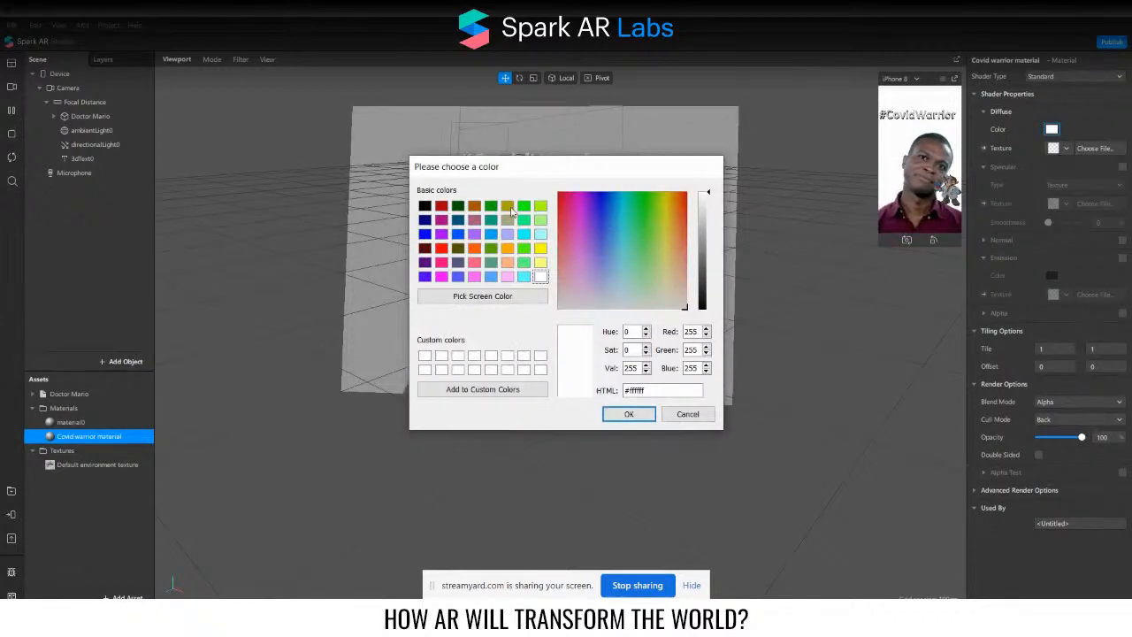
pyautogui.click(441, 206)
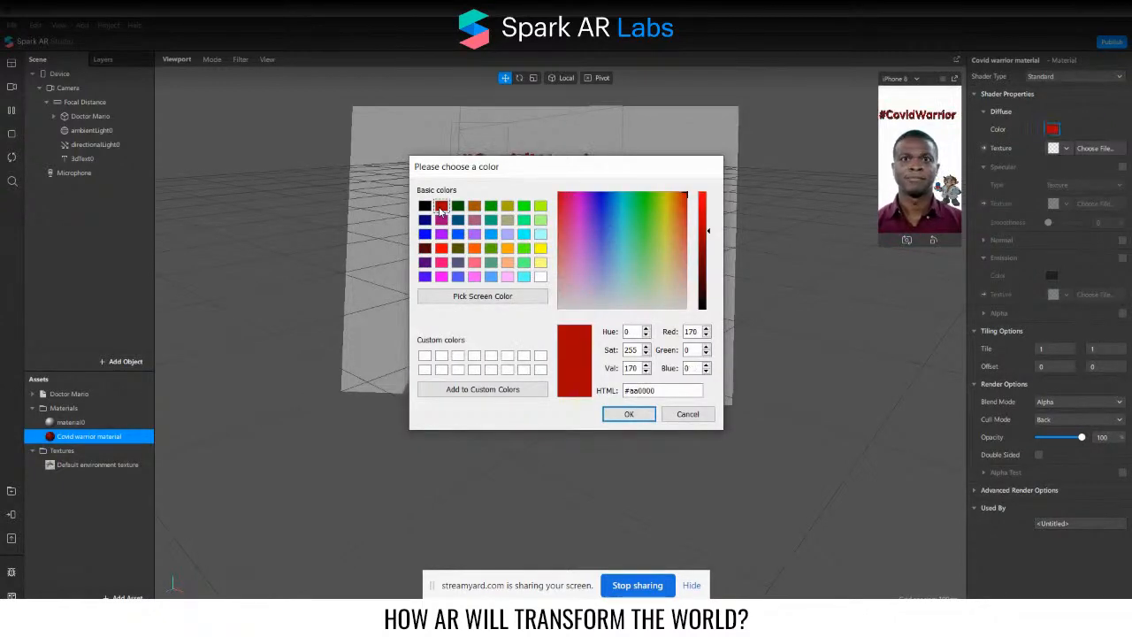
pyautogui.click(620, 417)
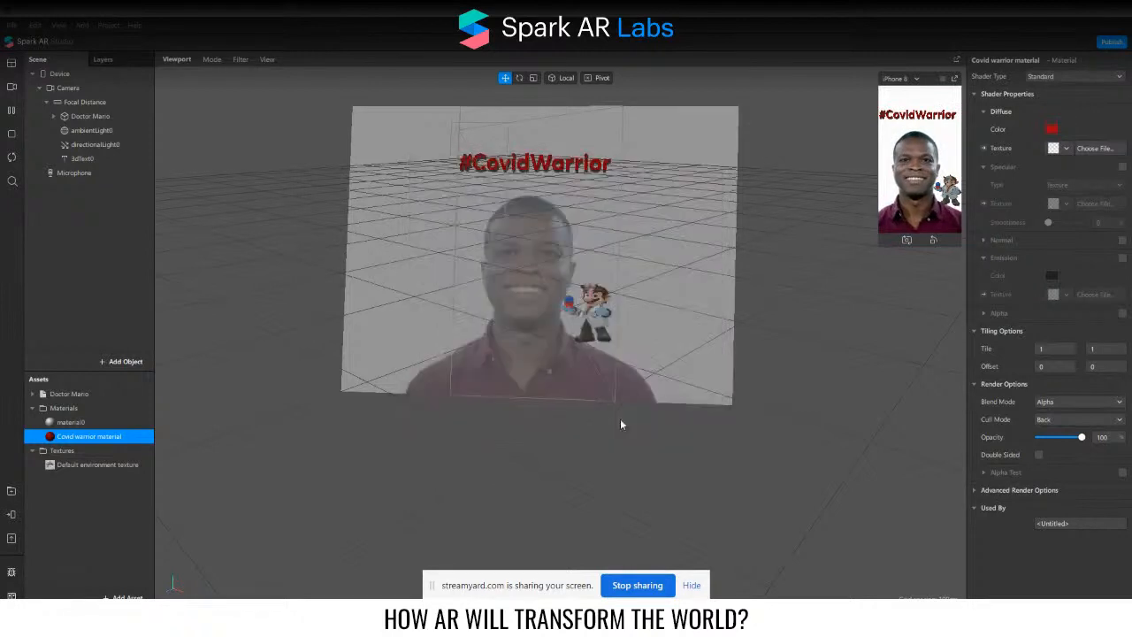
pyautogui.click(887, 324)
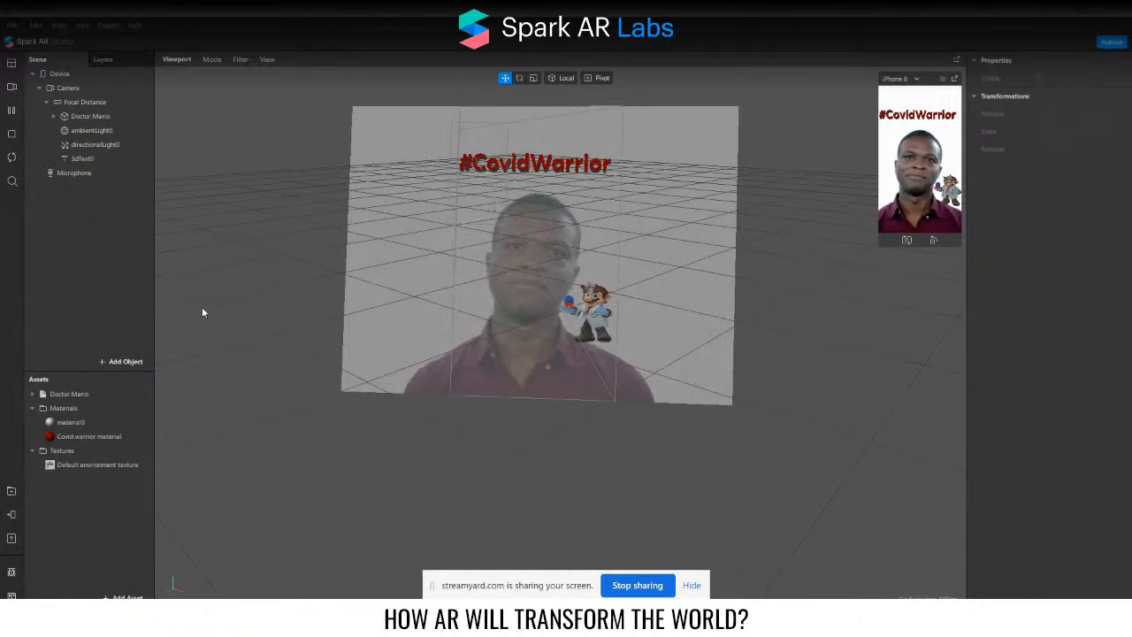
pyautogui.click(82, 25)
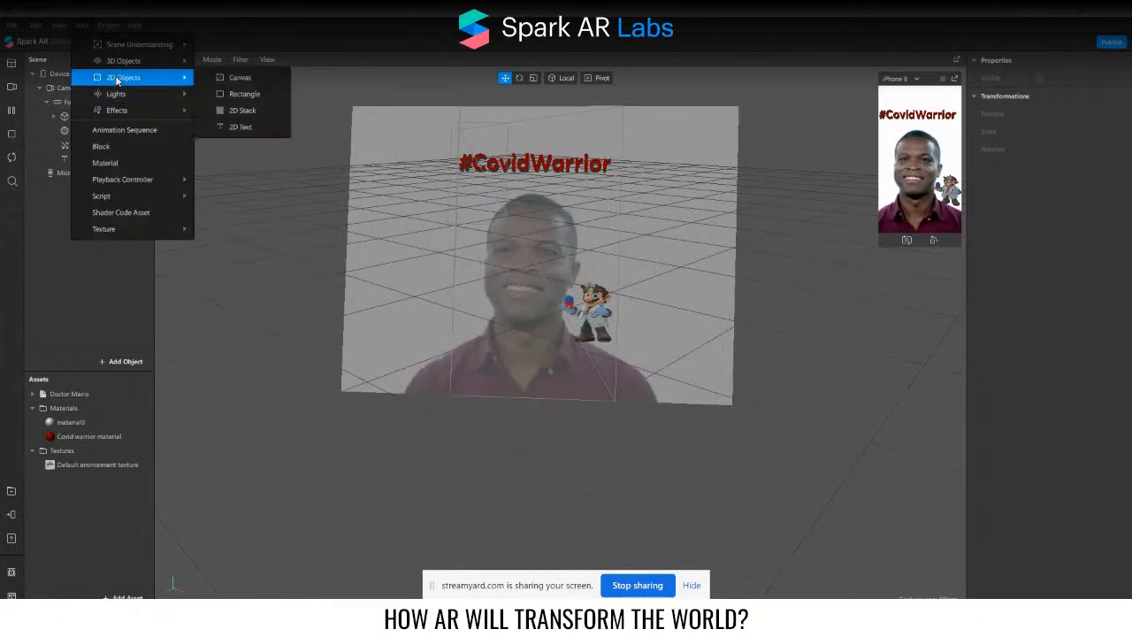
# Step: Add a rectangle, move it near the bottom, and widen it to 382 by 100
pyautogui.moveTo(202, 93)
pyautogui.moveTo(177, 77)
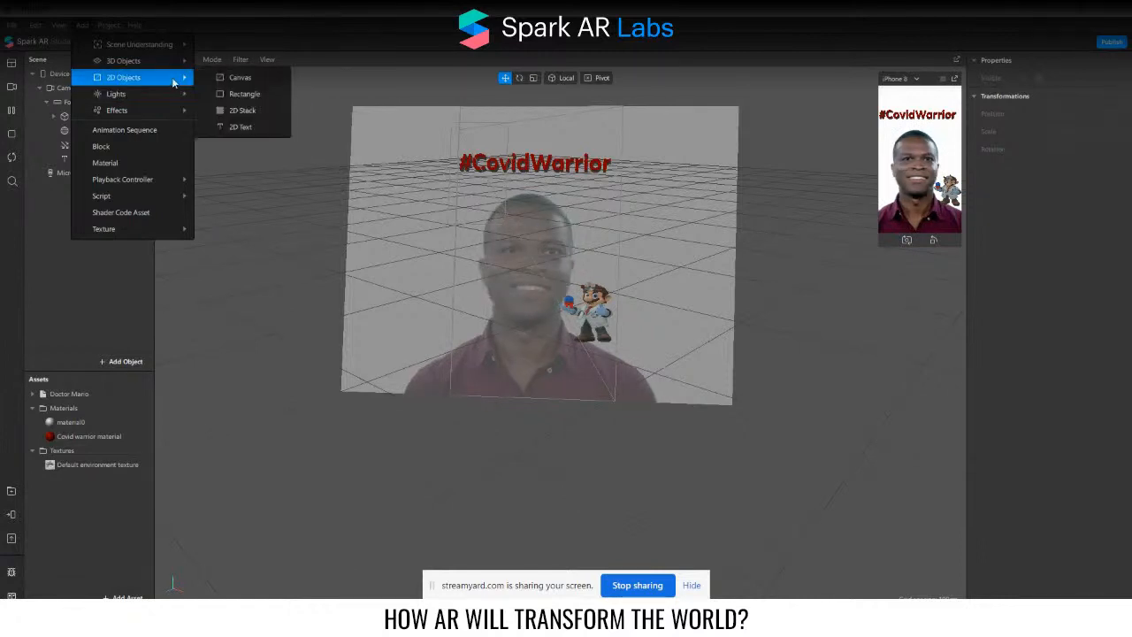
pyautogui.click(232, 94)
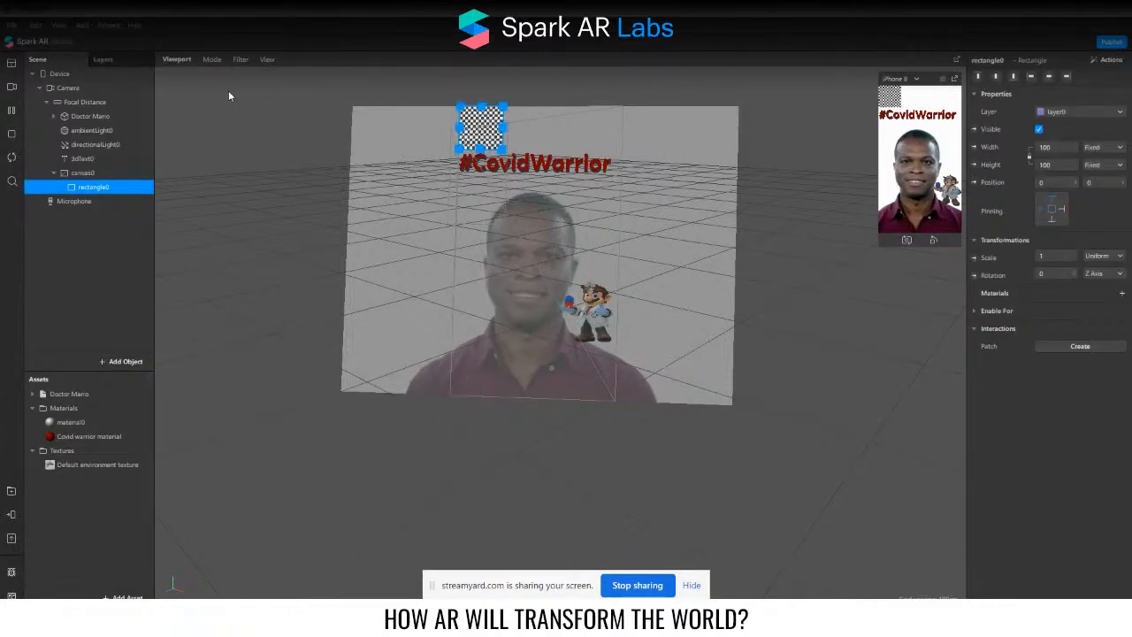
pyautogui.moveTo(482, 141); pyautogui.dragTo(473, 361)
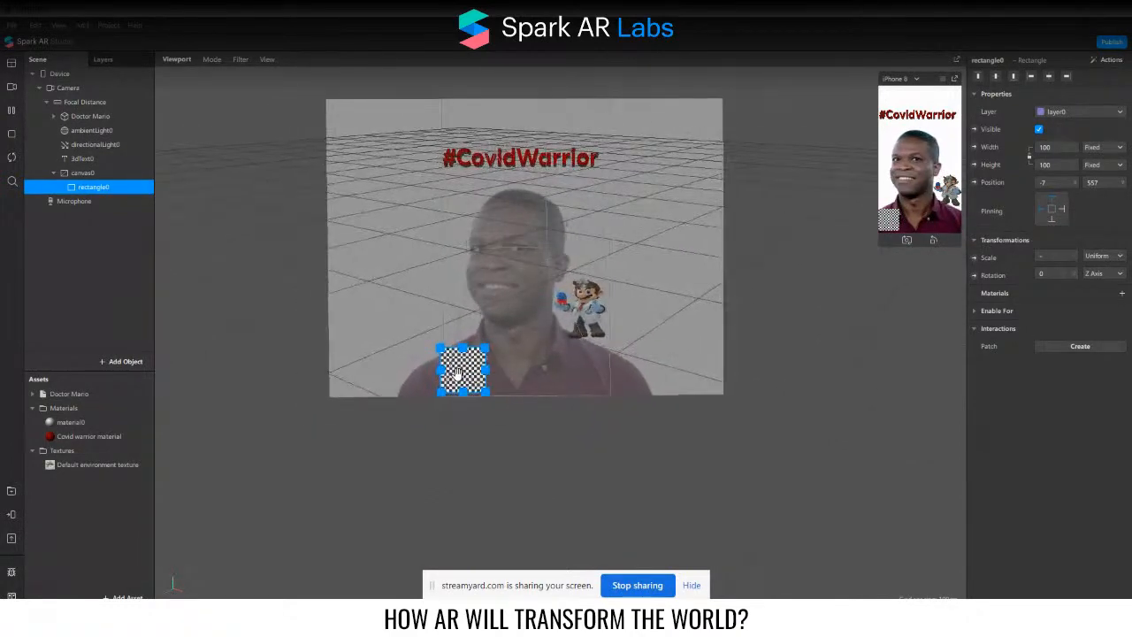
pyautogui.moveTo(485, 369); pyautogui.dragTo(610, 365)
pyautogui.moveTo(511, 387); pyautogui.dragTo(536, 380)
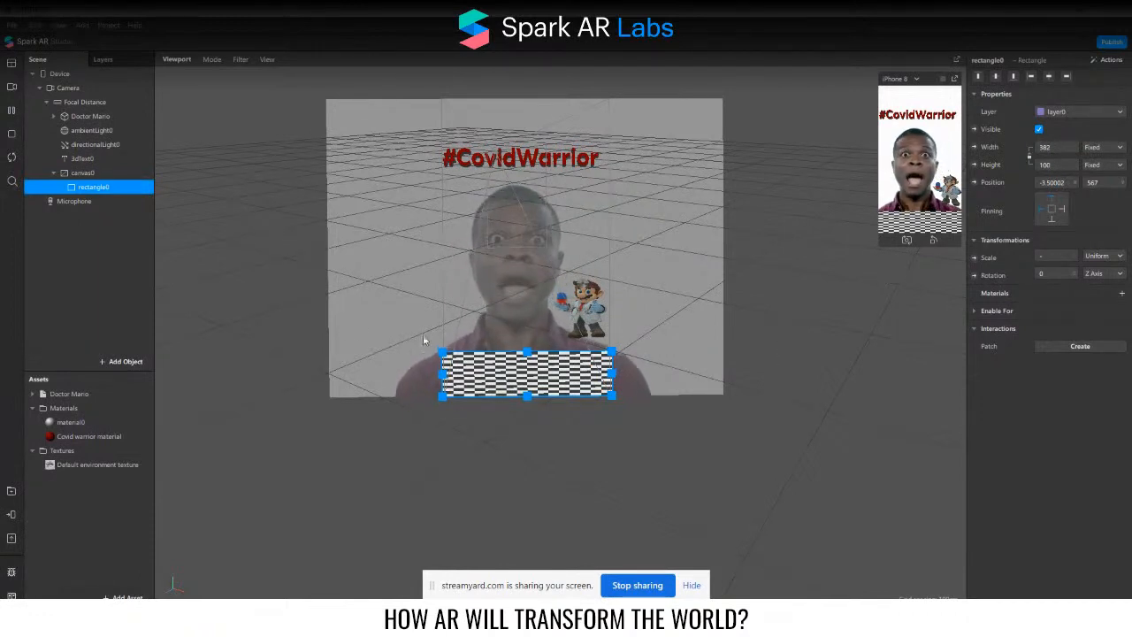
pyautogui.doubleClick(127, 186)
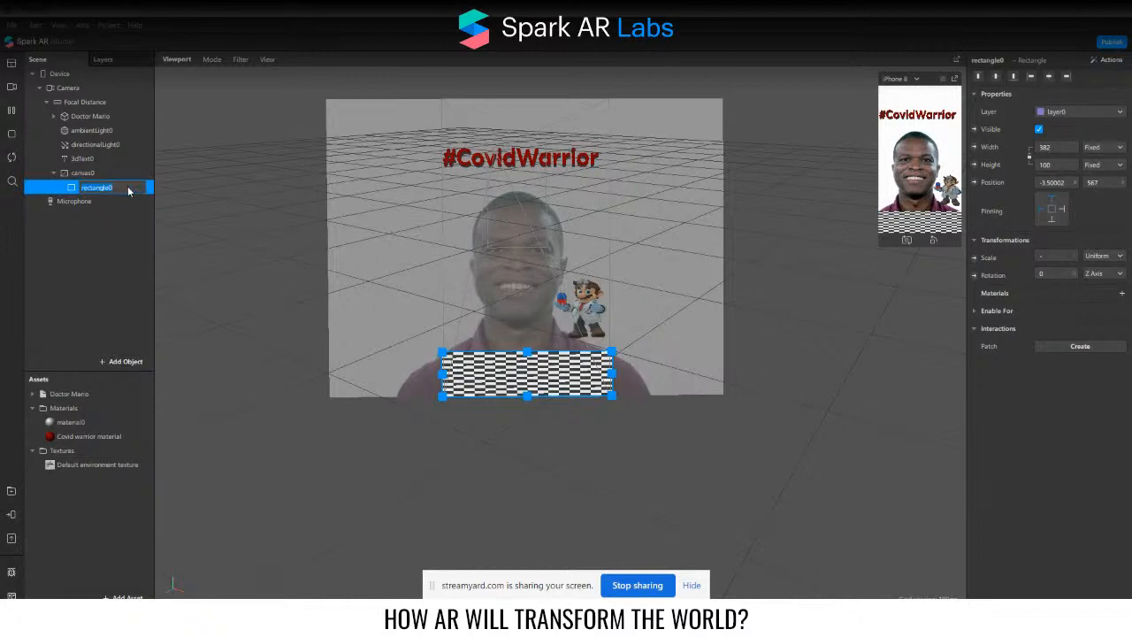
# Step: Create a new material for rectangle0 and name it 'Rectangle material'
pyautogui.click(89, 257)
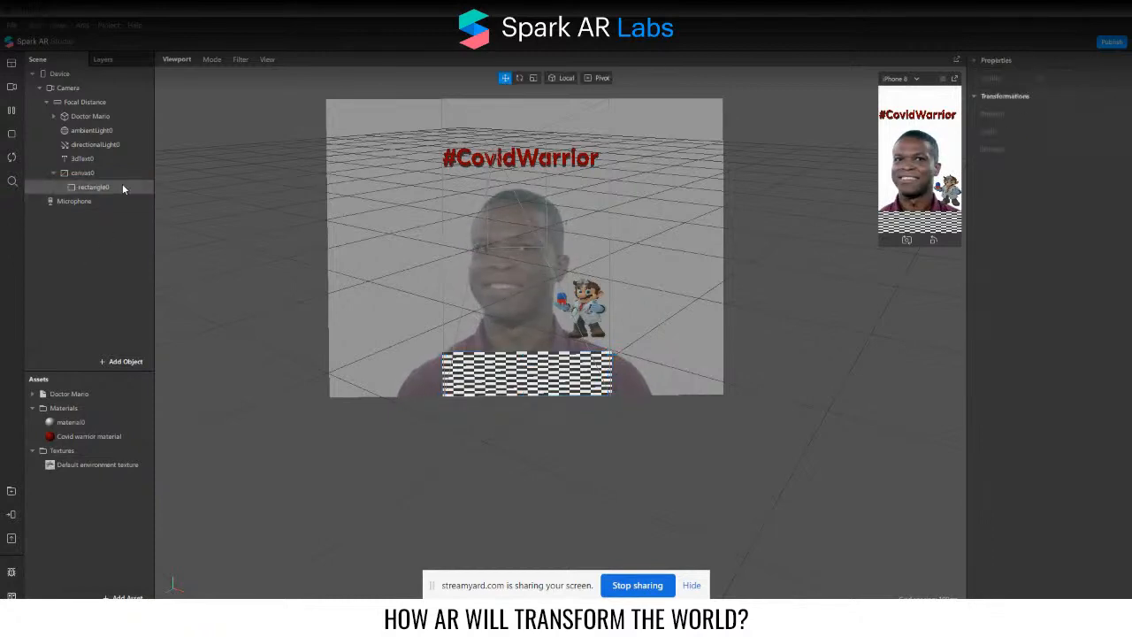
pyautogui.click(122, 185)
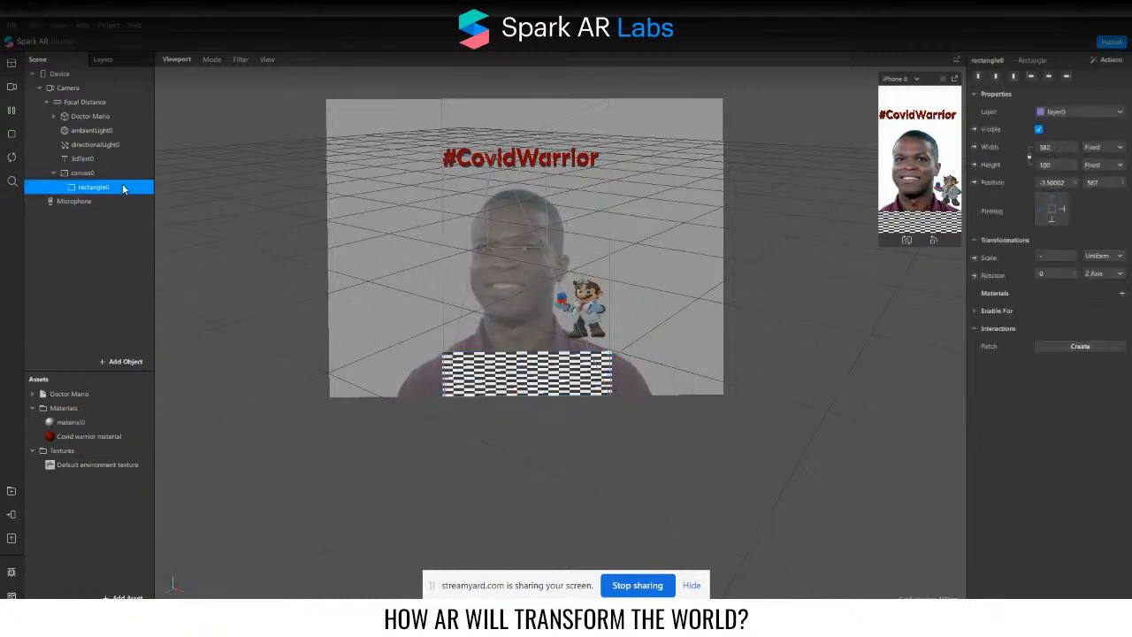
pyautogui.click(1121, 293)
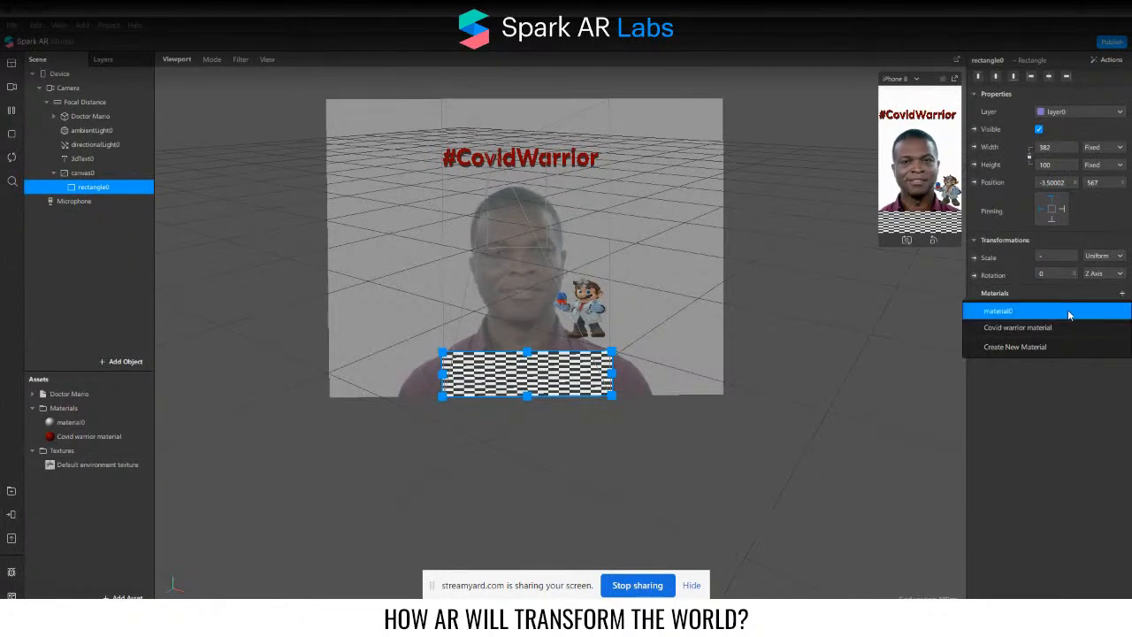
pyautogui.click(1029, 348)
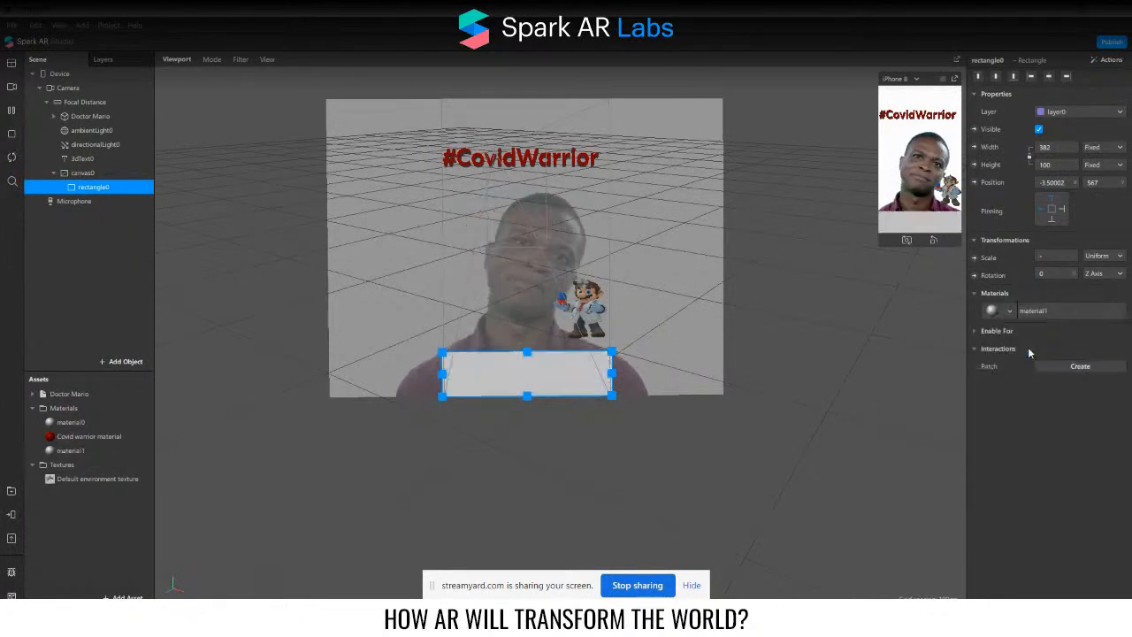
pyautogui.doubleClick(90, 451)
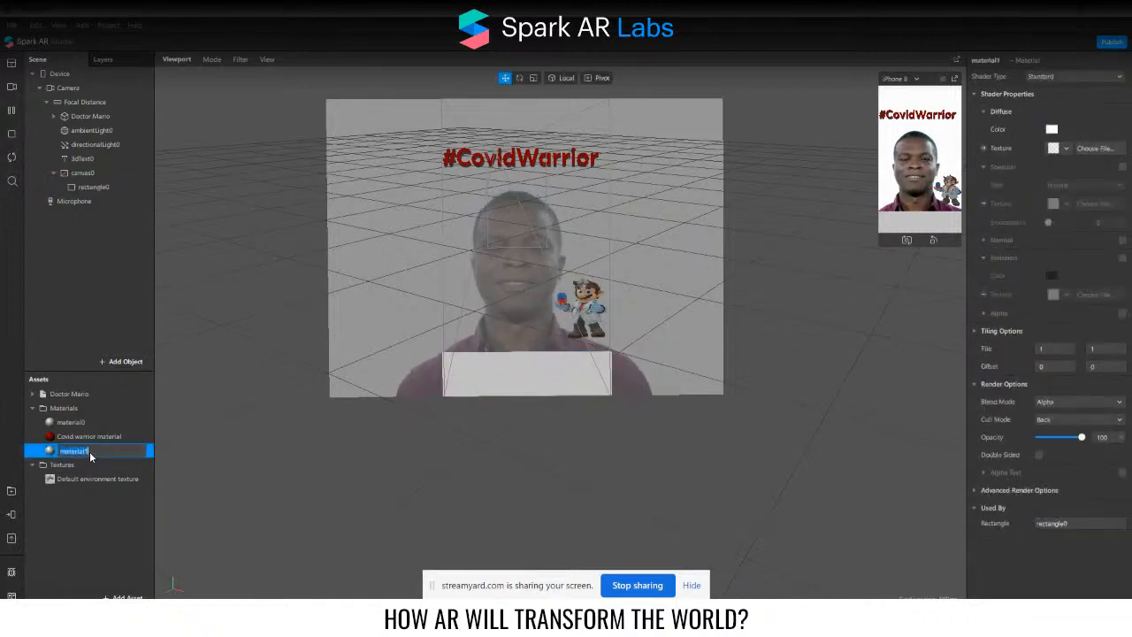
pyautogui.press('BackSpace')
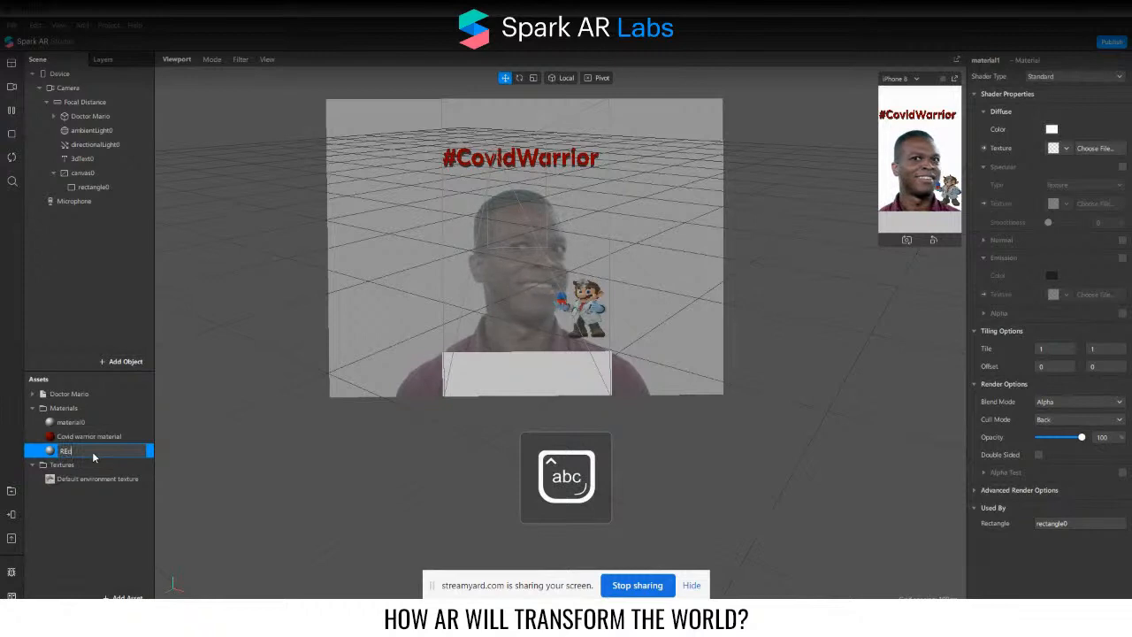
pyautogui.write('Rectangle materia')
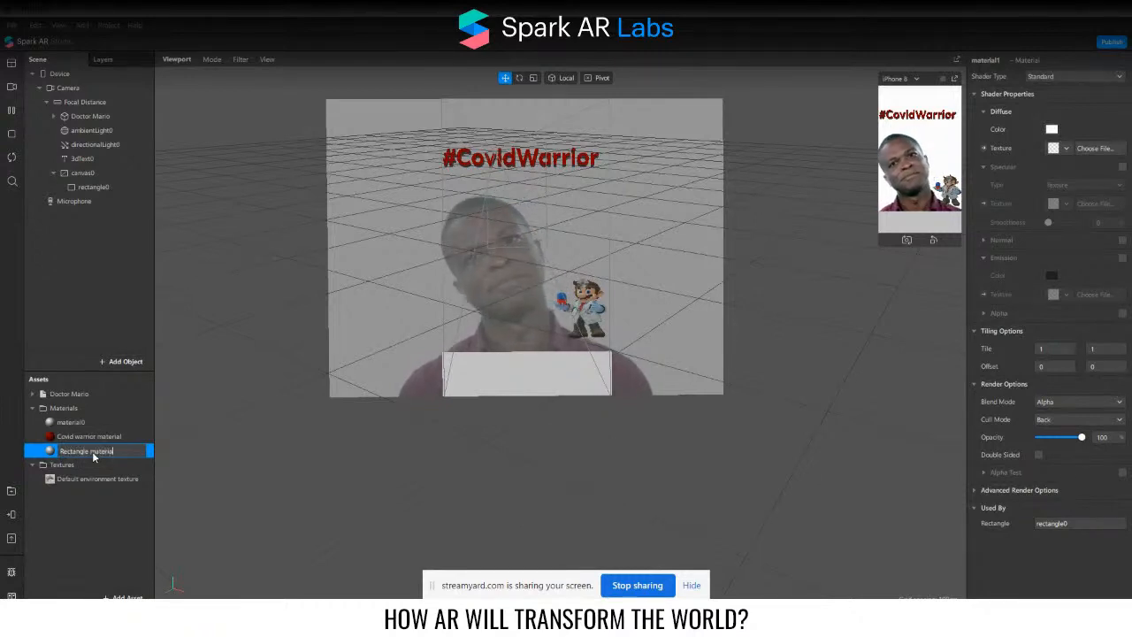
pyautogui.write('l')
pyautogui.press('Return')
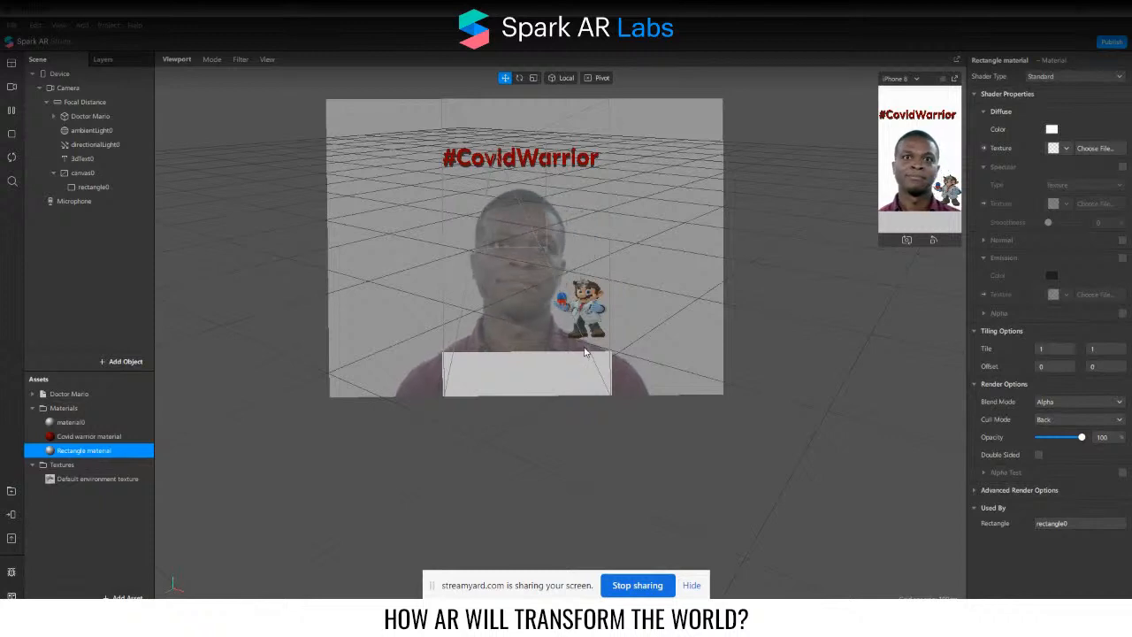
pyautogui.click(1051, 130)
# Step: Make the Rectangle material red with opacity around 49 for a semi-transparent banner
pyautogui.click(687, 415)
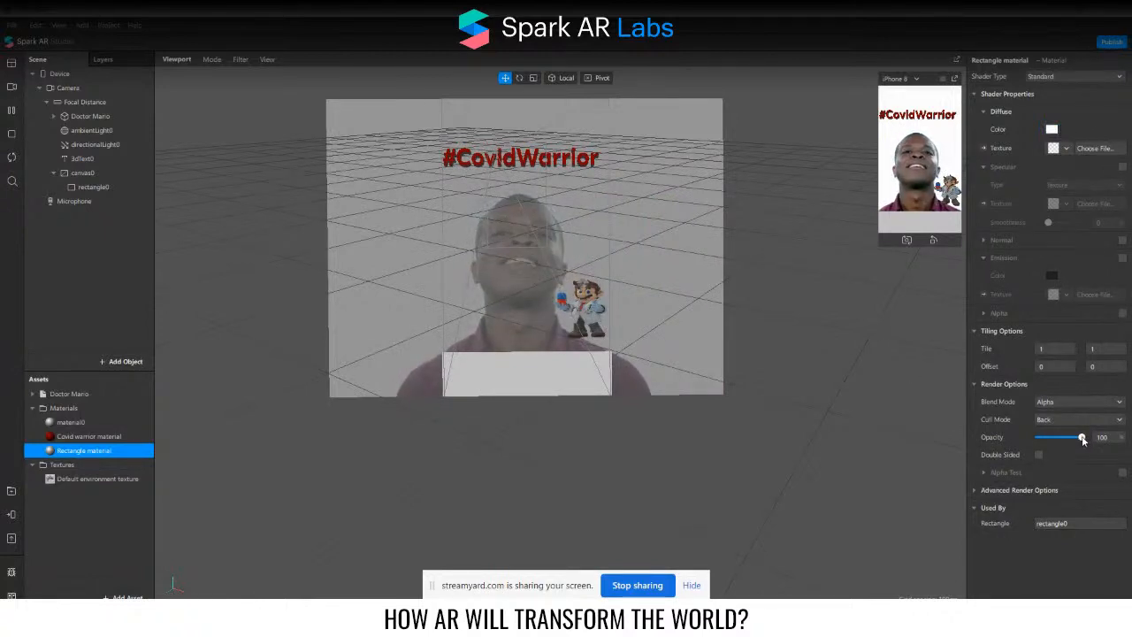
pyautogui.moveTo(1080, 440)
pyautogui.mouseDown()
pyautogui.moveTo(1036, 440)
pyautogui.moveTo(1082, 438)
pyautogui.moveTo(1061, 440)
pyautogui.mouseUp()
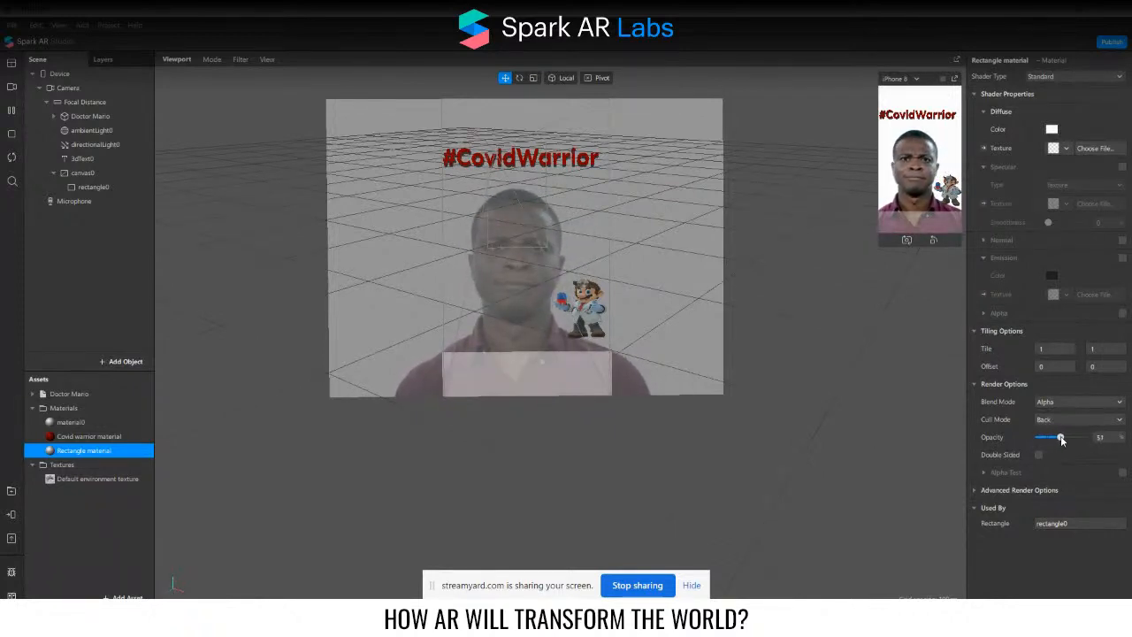
pyautogui.moveTo(1062, 439); pyautogui.dragTo(1063, 438)
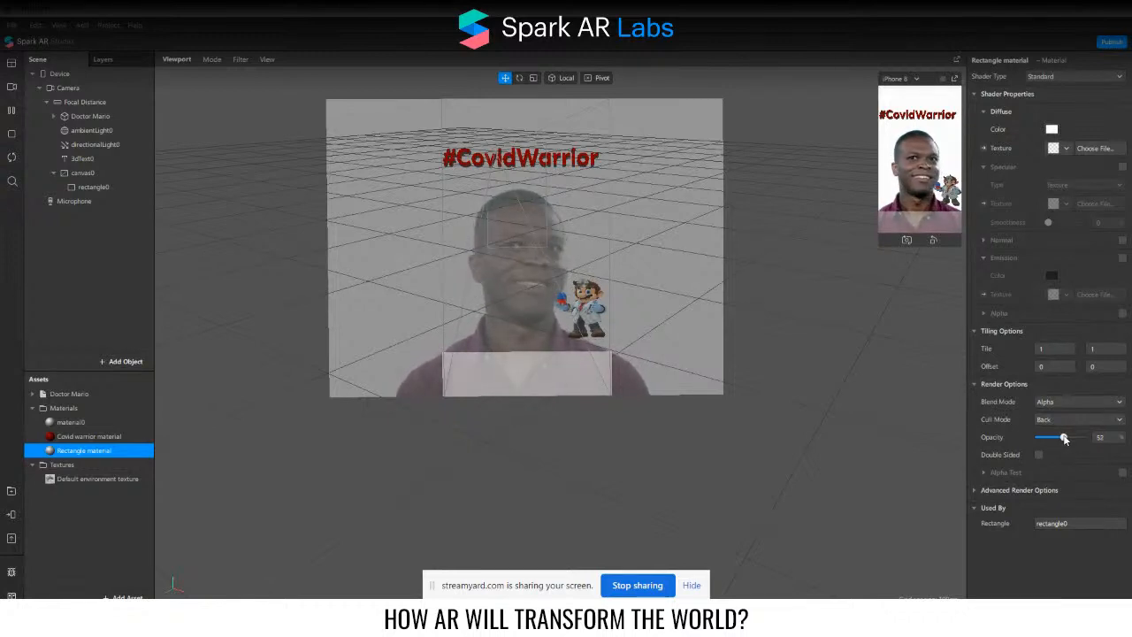
pyautogui.click(1051, 130)
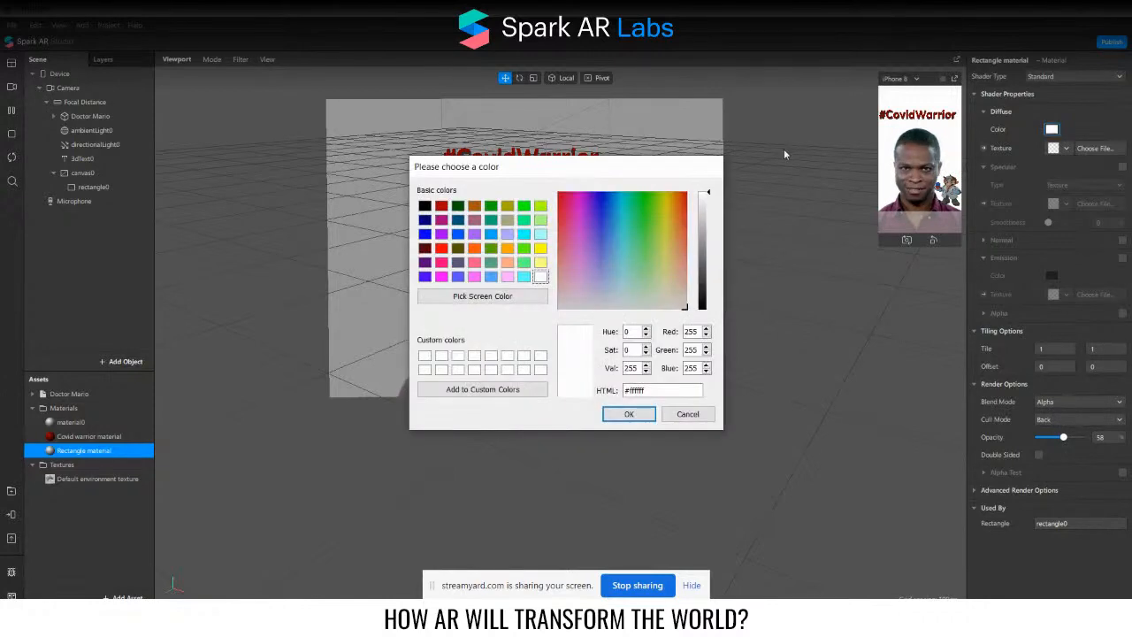
pyautogui.click(440, 205)
pyautogui.click(645, 418)
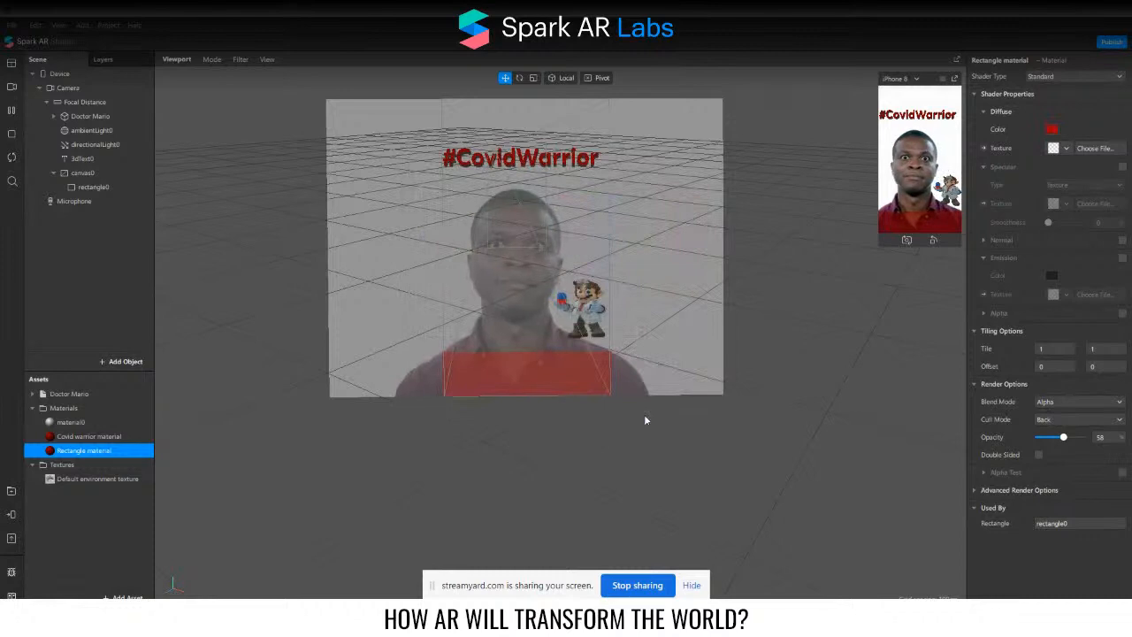
pyautogui.click(1052, 129)
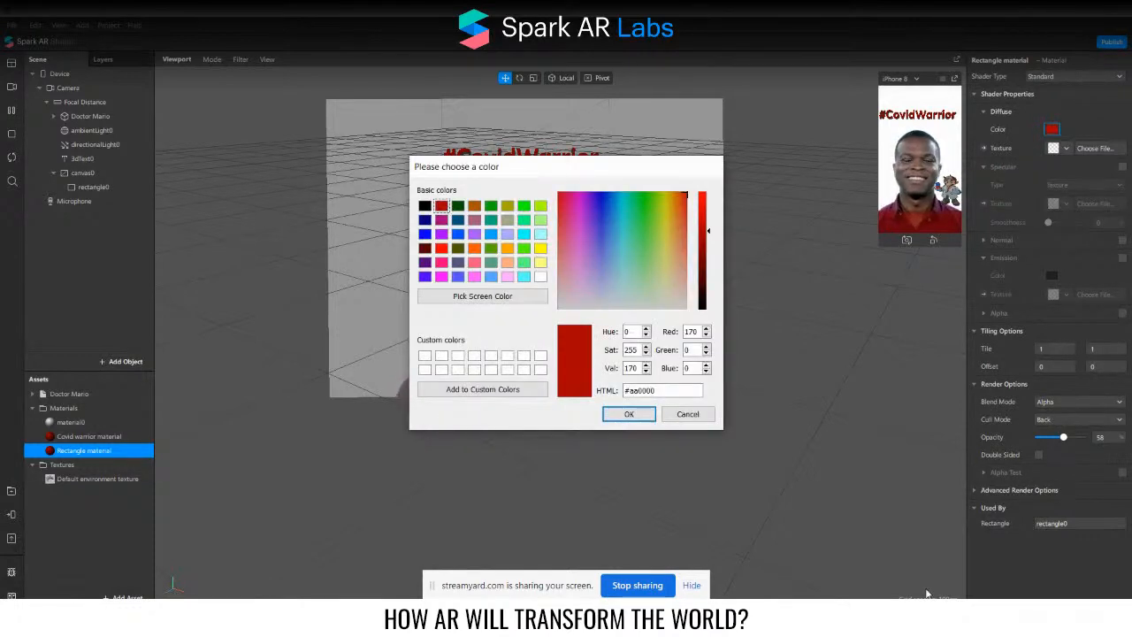
pyautogui.click(629, 414)
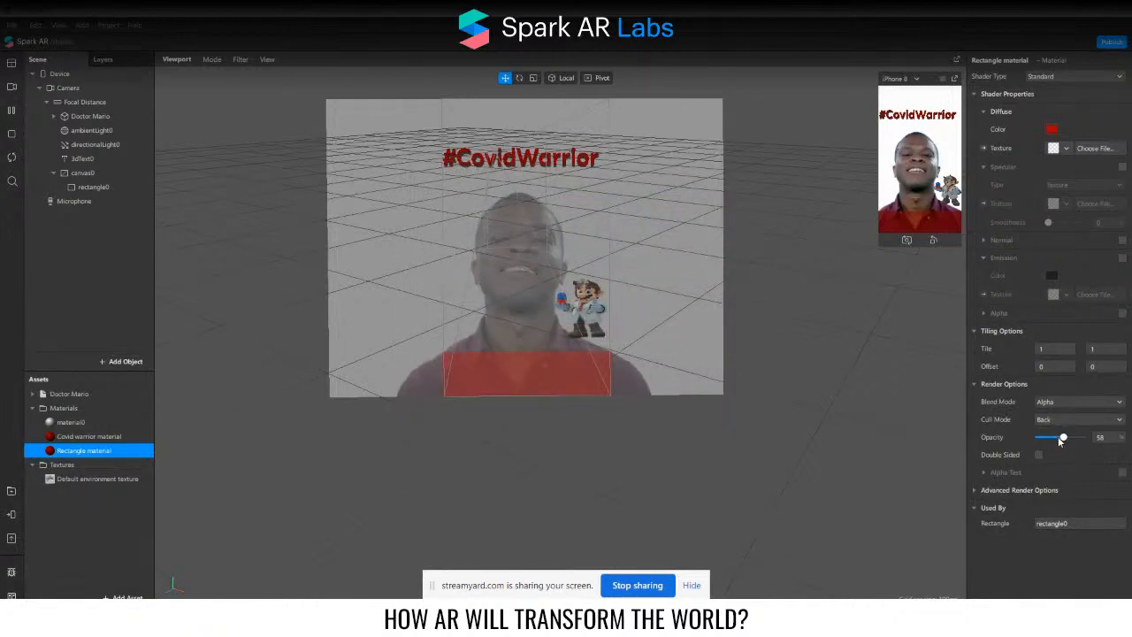
pyautogui.moveTo(1061, 437)
pyautogui.mouseDown()
pyautogui.moveTo(1050, 440)
pyautogui.moveTo(1060, 439)
pyautogui.mouseUp()
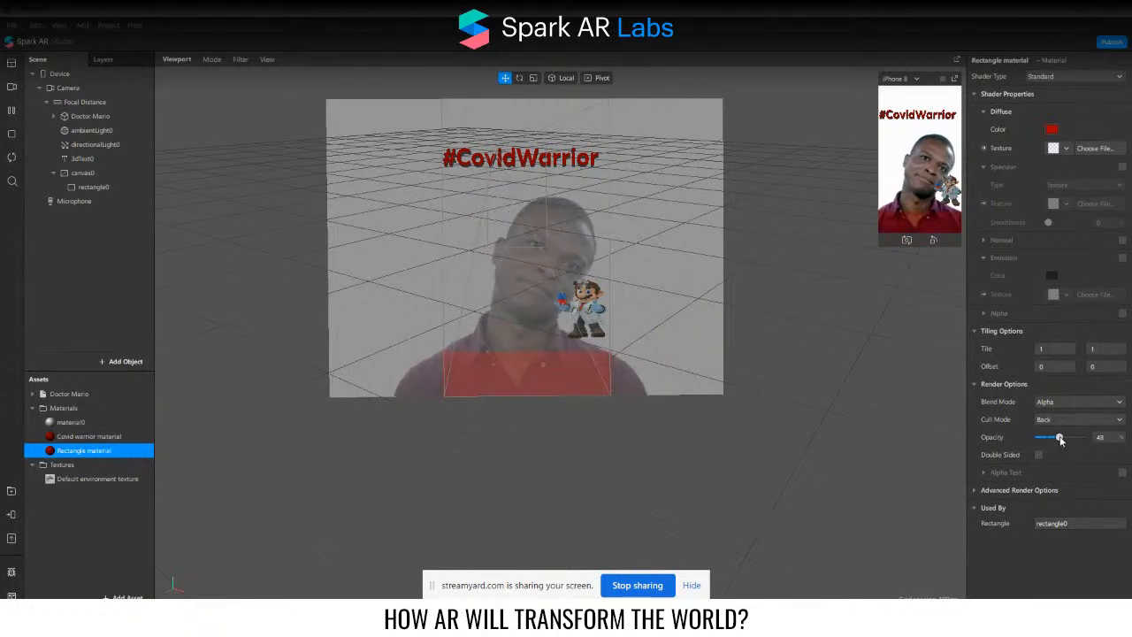
pyautogui.click(817, 317)
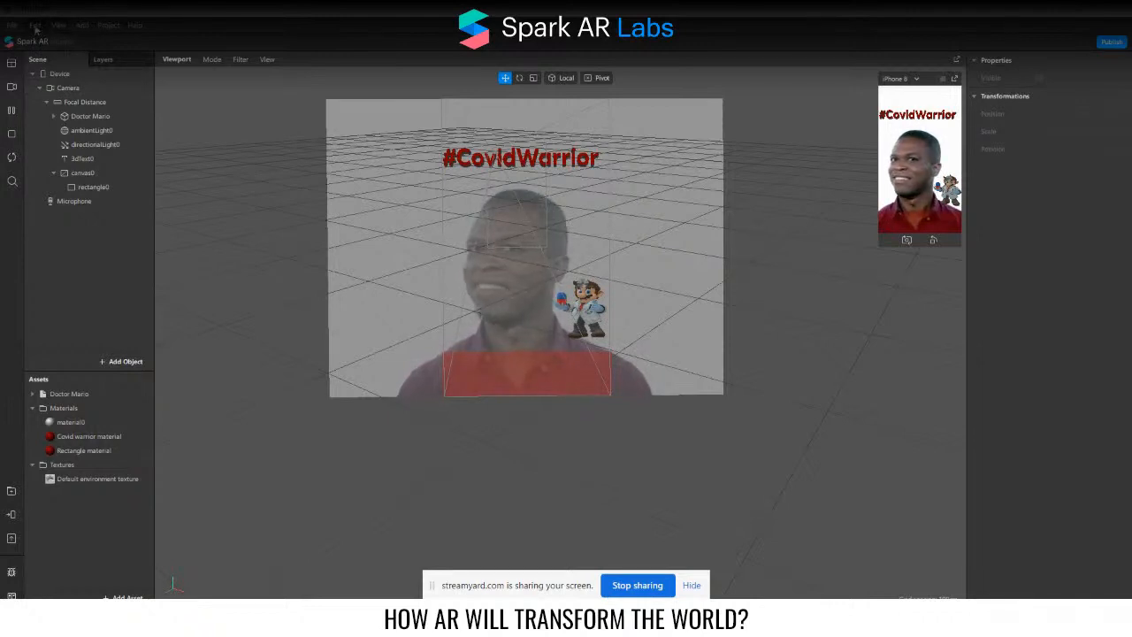
pyautogui.click(87, 25)
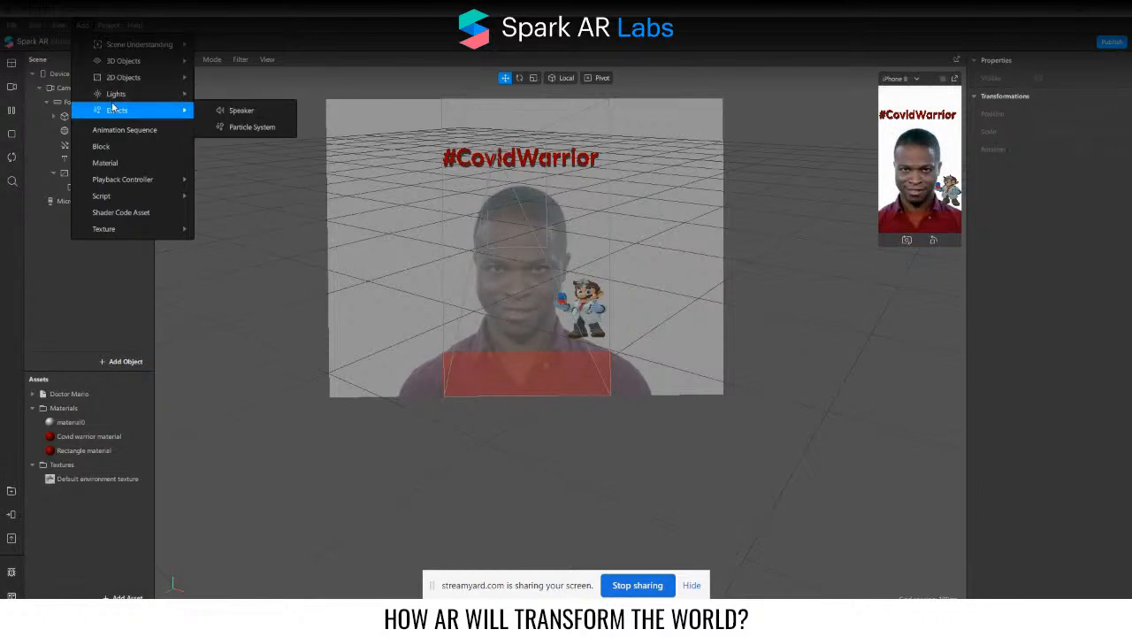
# Step: Add a 2D text reading 'Thank You Doctors' and center it on the red banner
pyautogui.moveTo(115, 84)
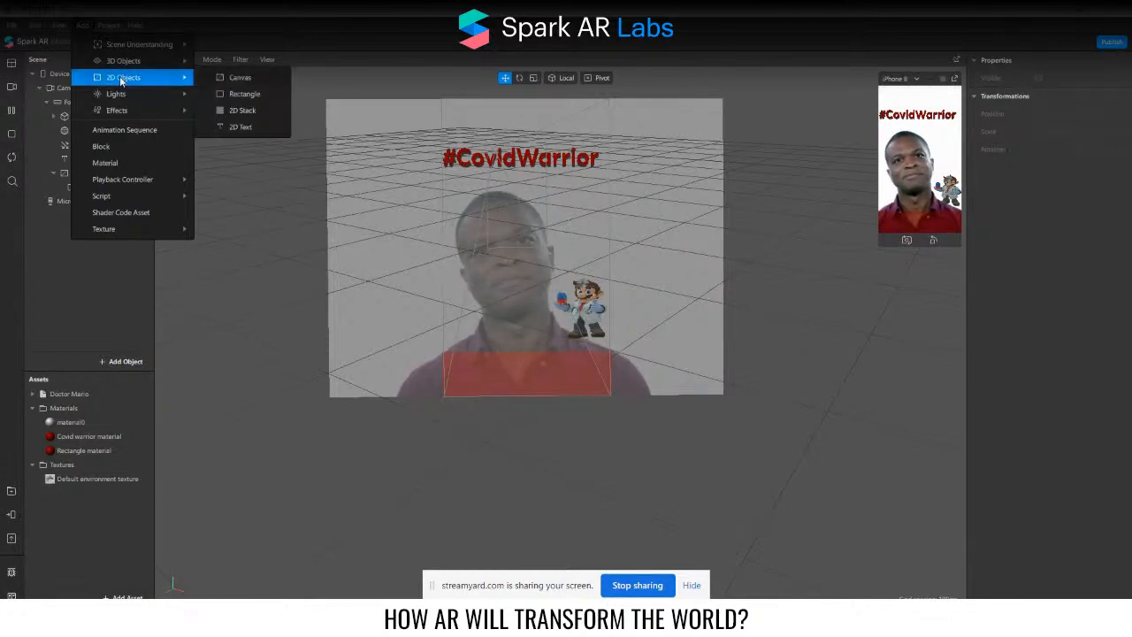
pyautogui.click(227, 128)
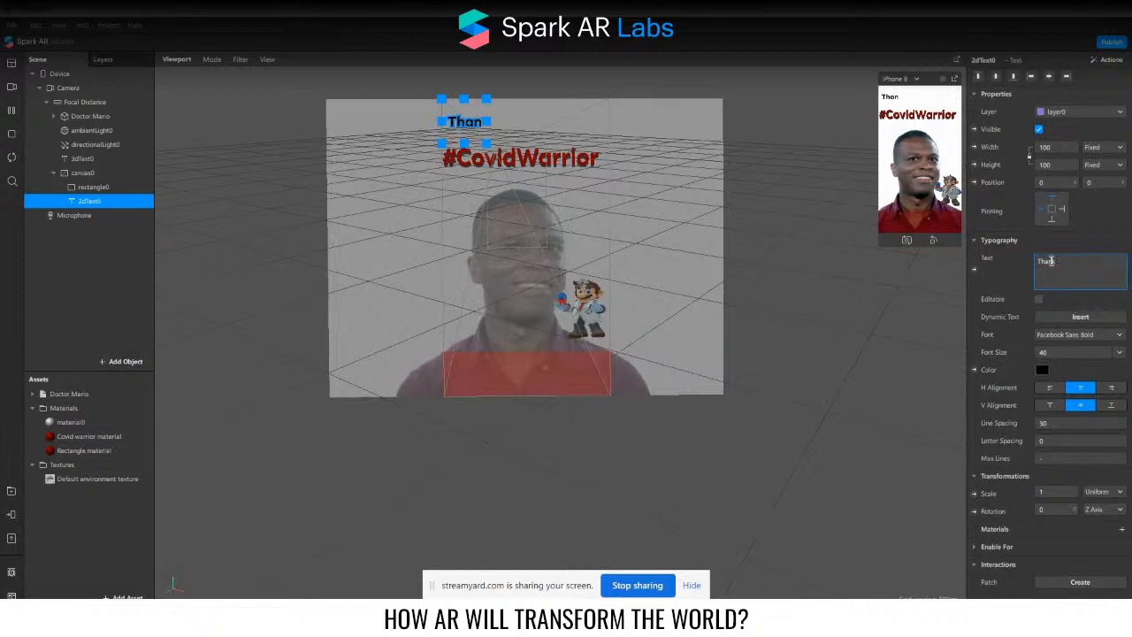
pyautogui.write('k You Do')
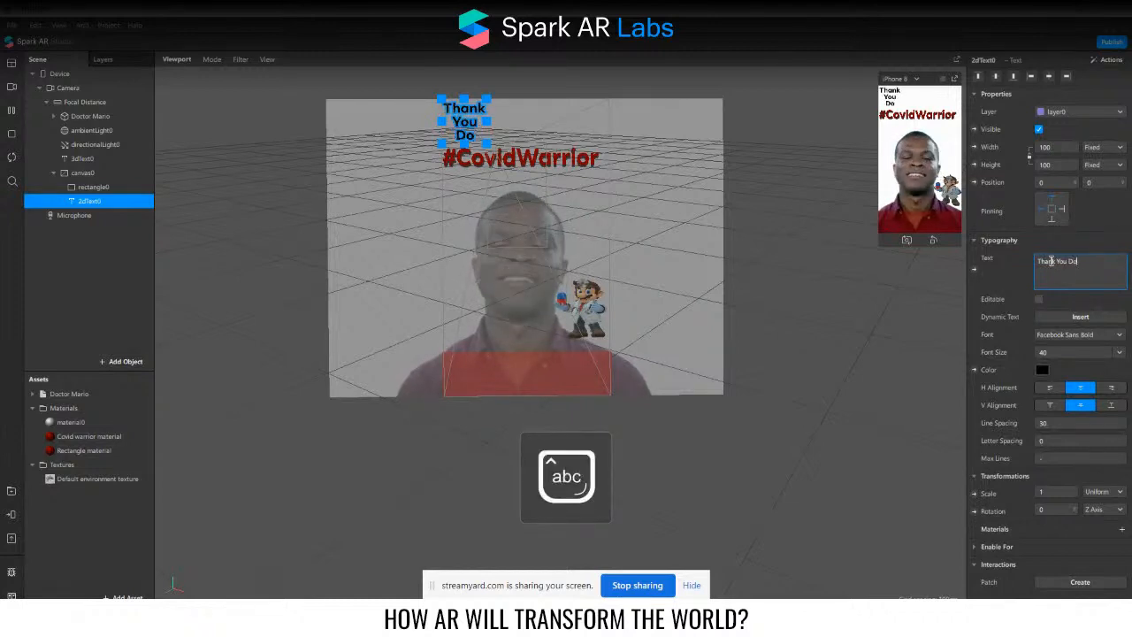
pyautogui.write('s')
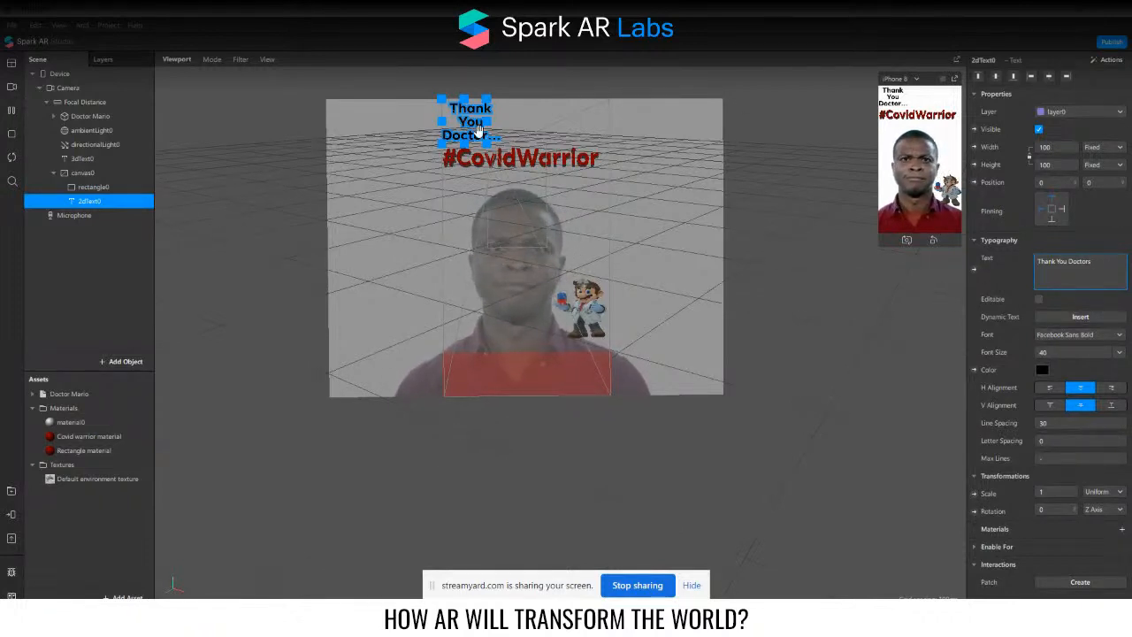
pyautogui.moveTo(477, 131); pyautogui.dragTo(523, 201)
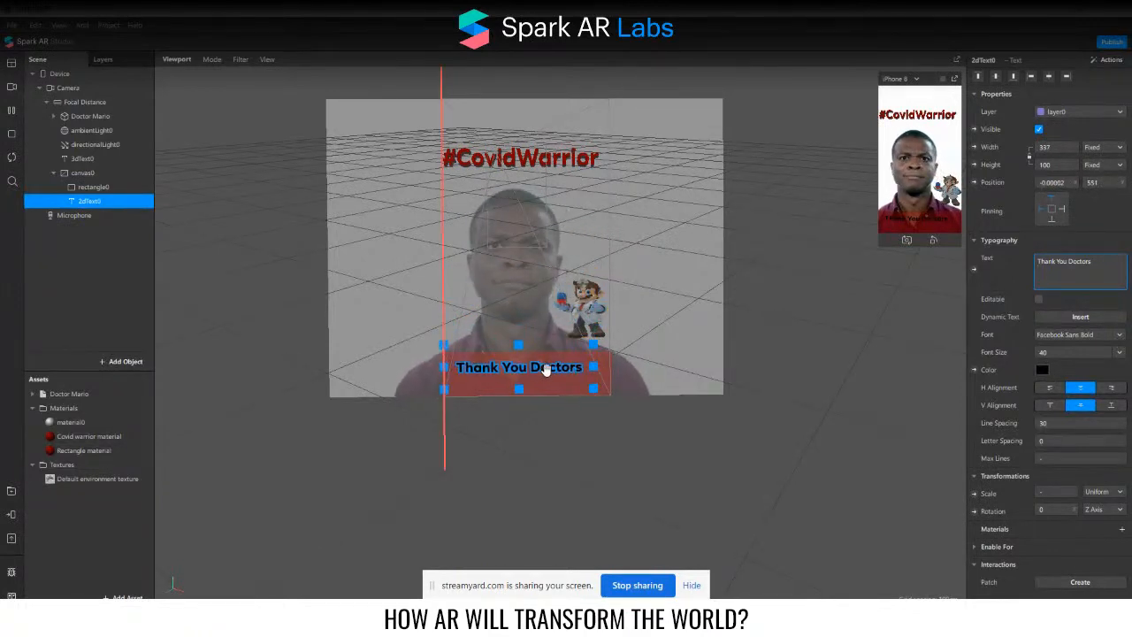
pyautogui.moveTo(549, 370); pyautogui.dragTo(547, 367)
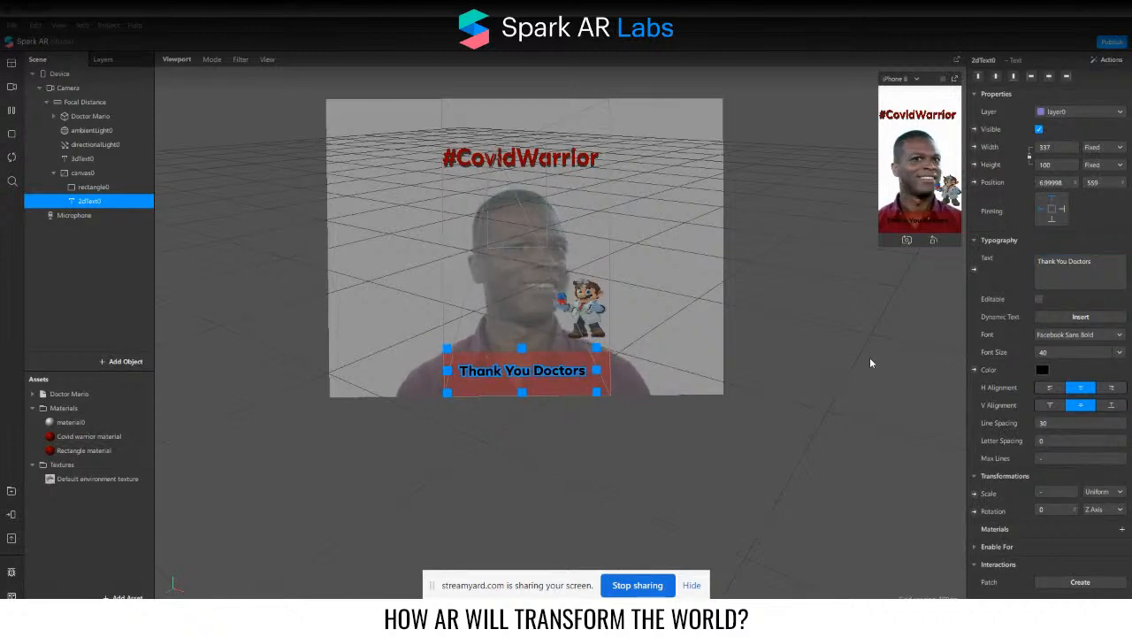
# Step: Set the Thank You Doctors text colour to white
pyautogui.click(1043, 371)
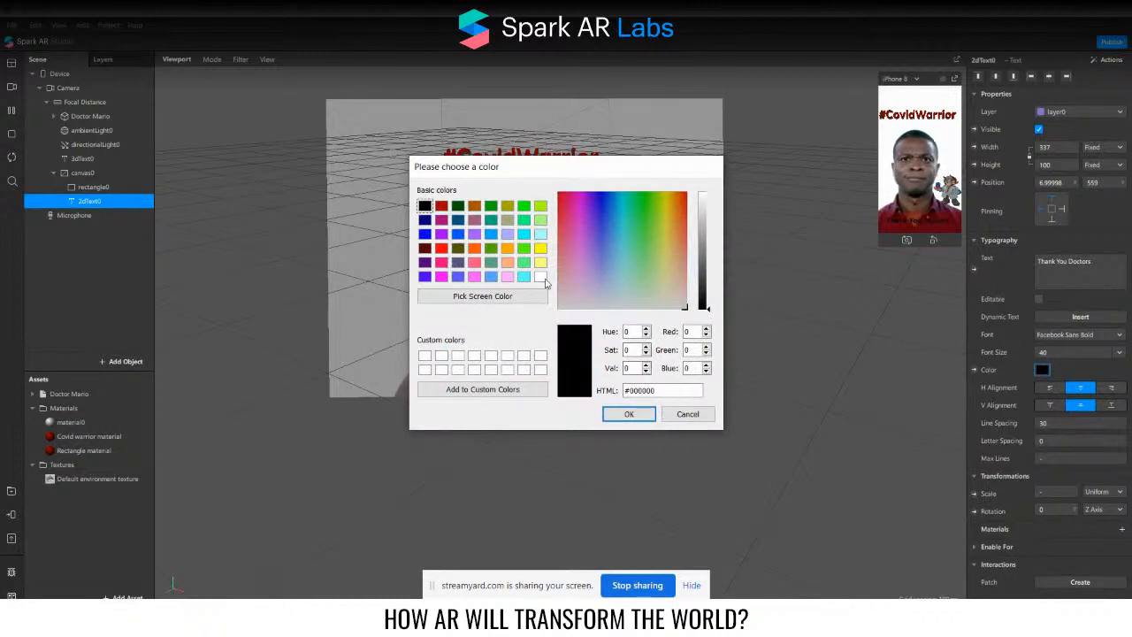
pyautogui.click(540, 278)
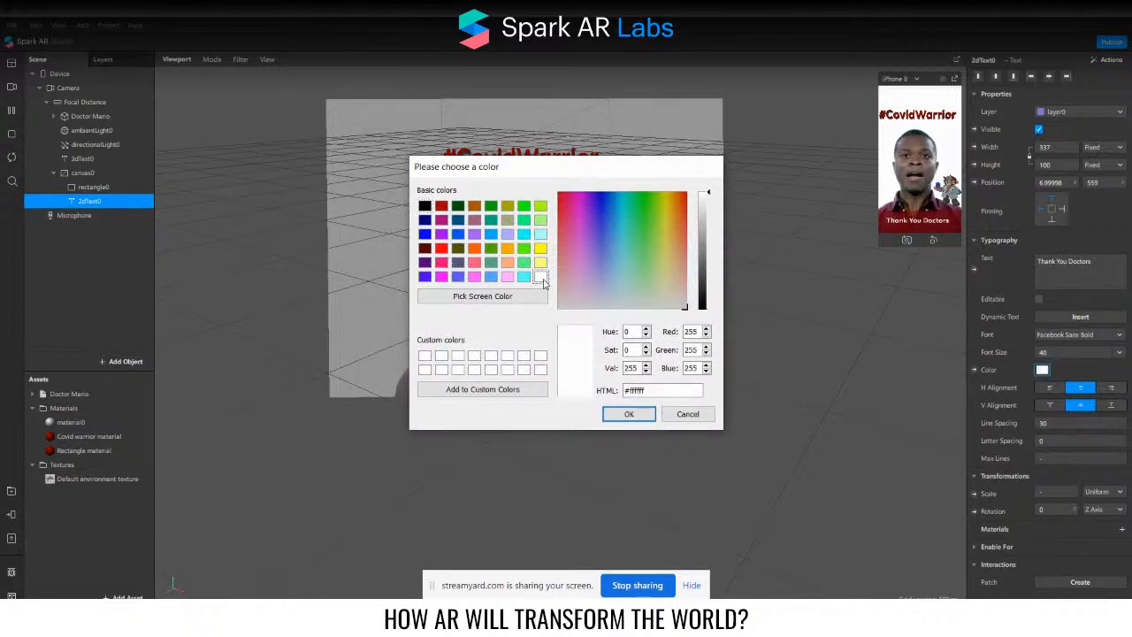
pyautogui.click(630, 414)
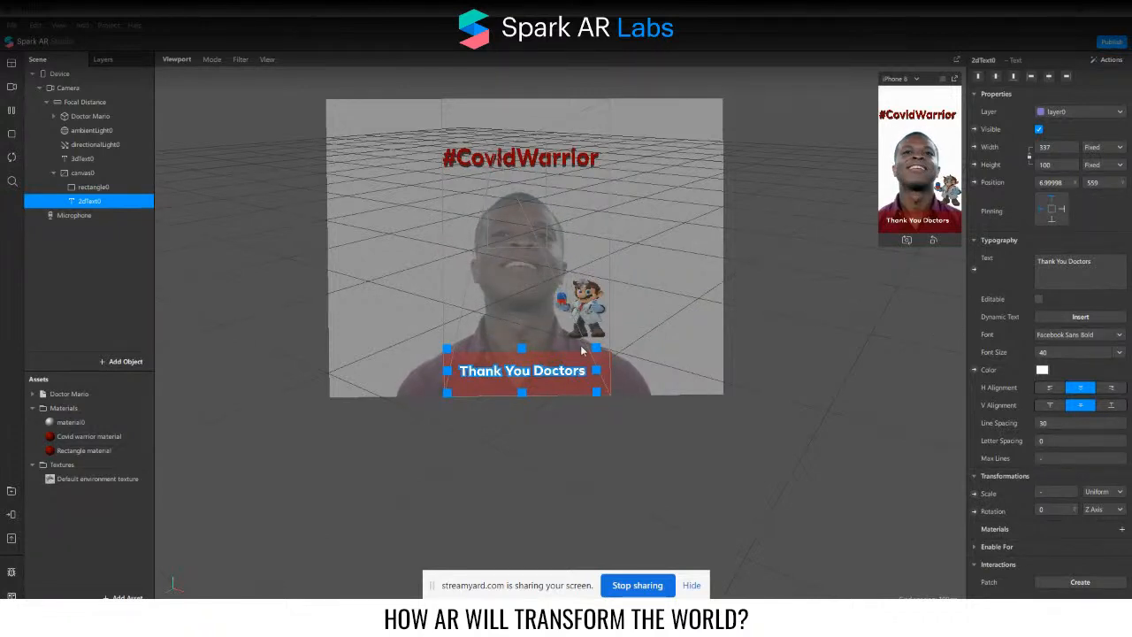
# Step: Widen the text box and set the Thank You Doctors font size to 50
pyautogui.moveTo(597, 392); pyautogui.dragTo(602, 398)
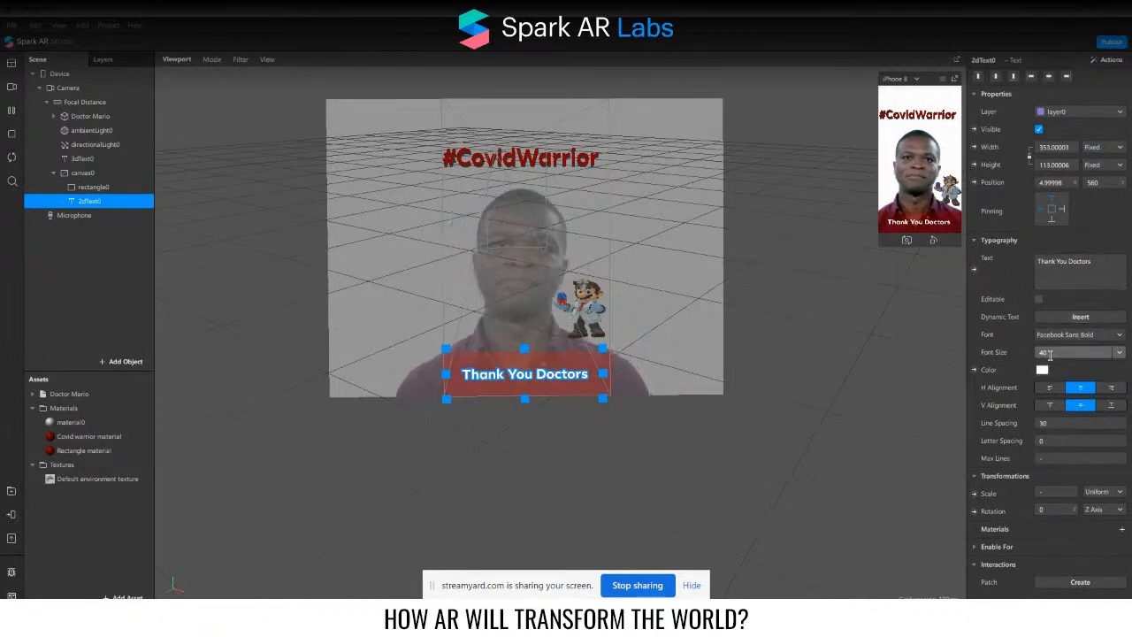
pyautogui.click(1047, 353)
pyautogui.write('5')
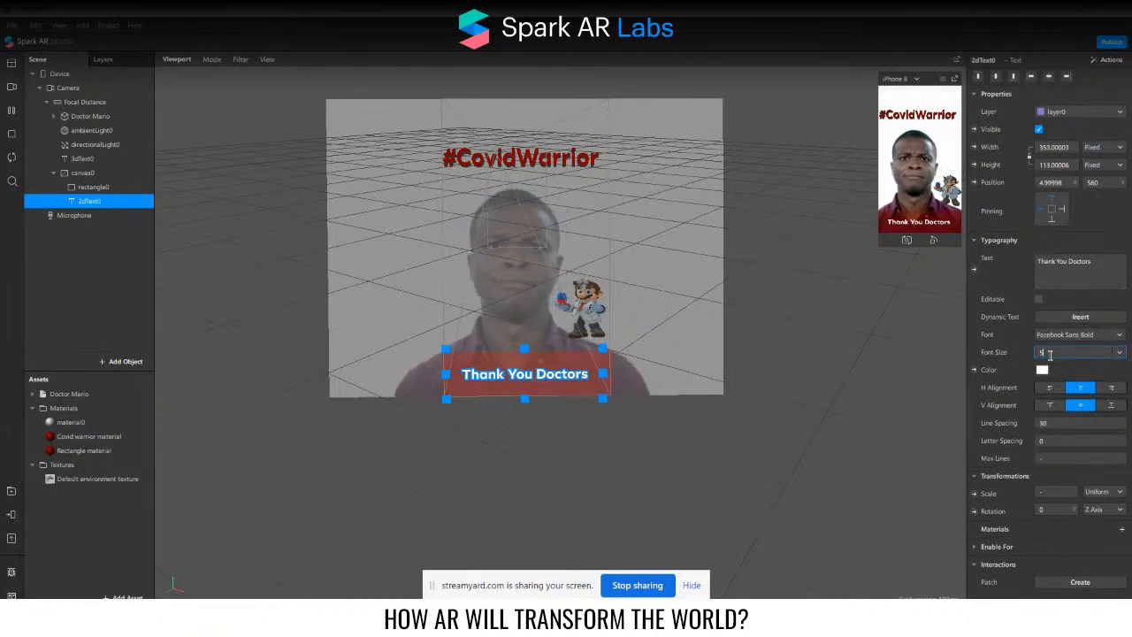
pyautogui.write('0')
pyautogui.press('Return')
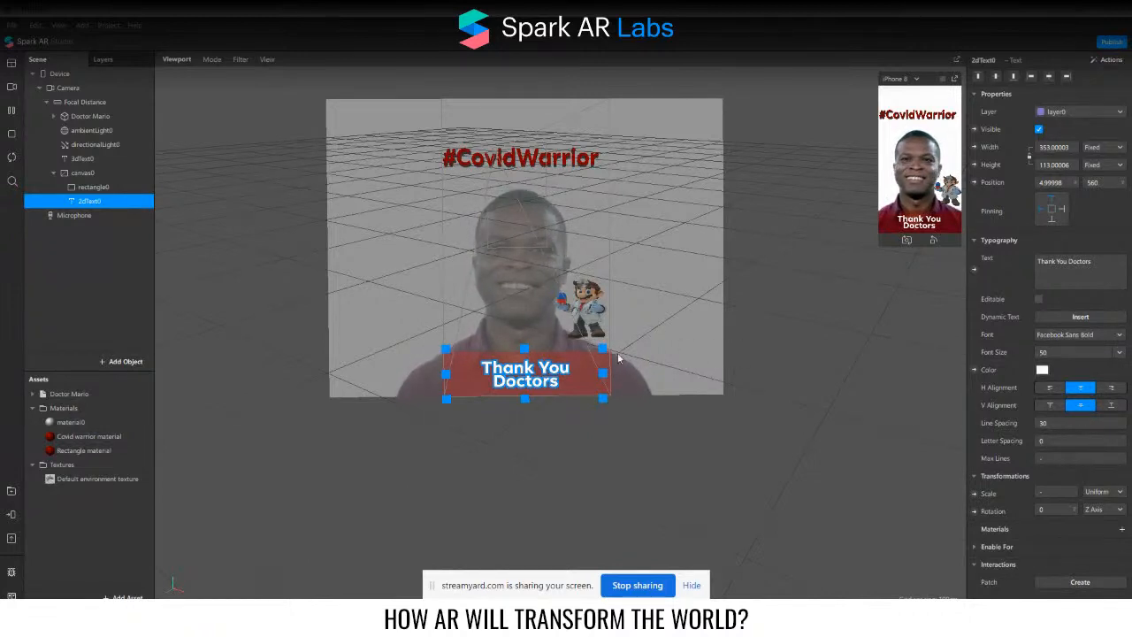
pyautogui.click(875, 326)
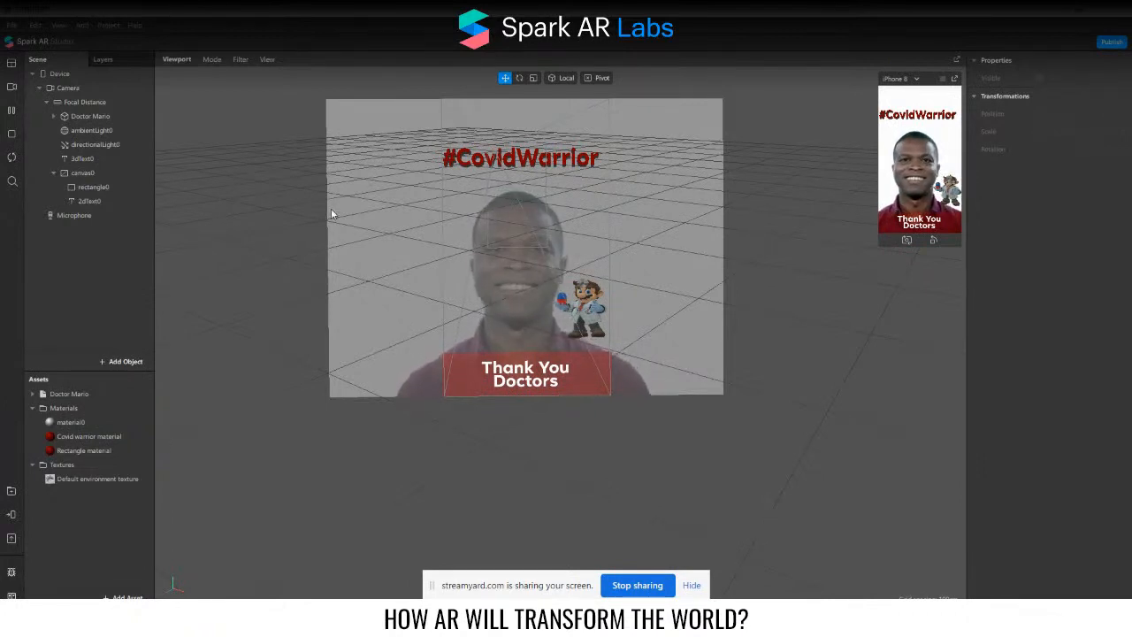
# Step: Apply the Float animation to Doctor Mario and close the Patch Editor
pyautogui.doubleClick(78, 118)
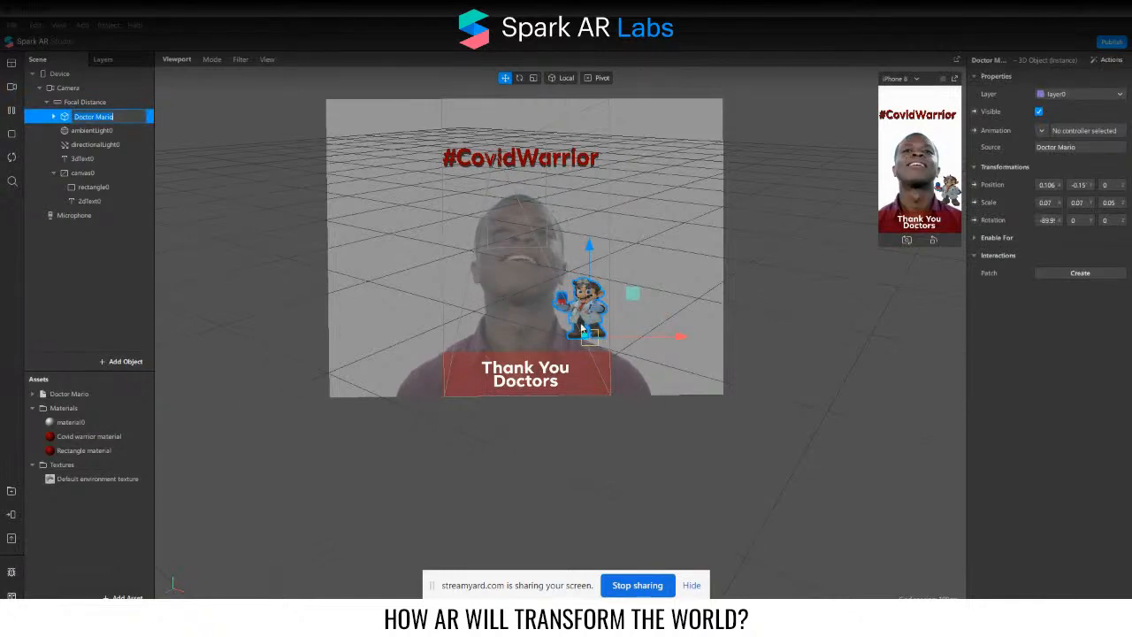
pyautogui.click(134, 119)
pyautogui.click(133, 118)
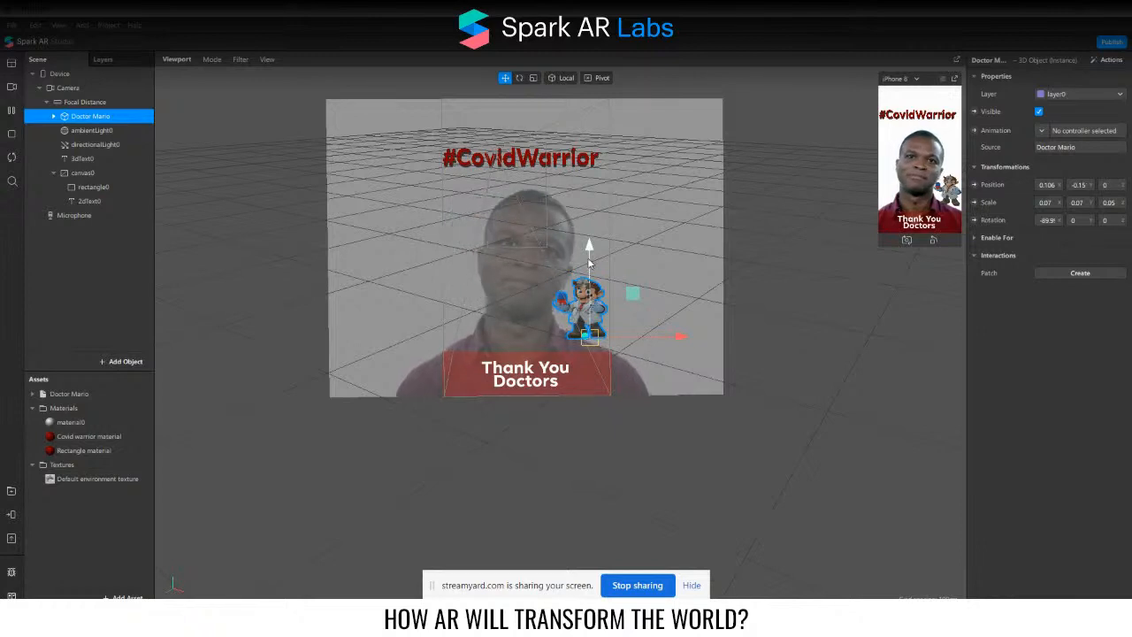
pyautogui.click(1109, 62)
pyautogui.moveTo(1077, 130)
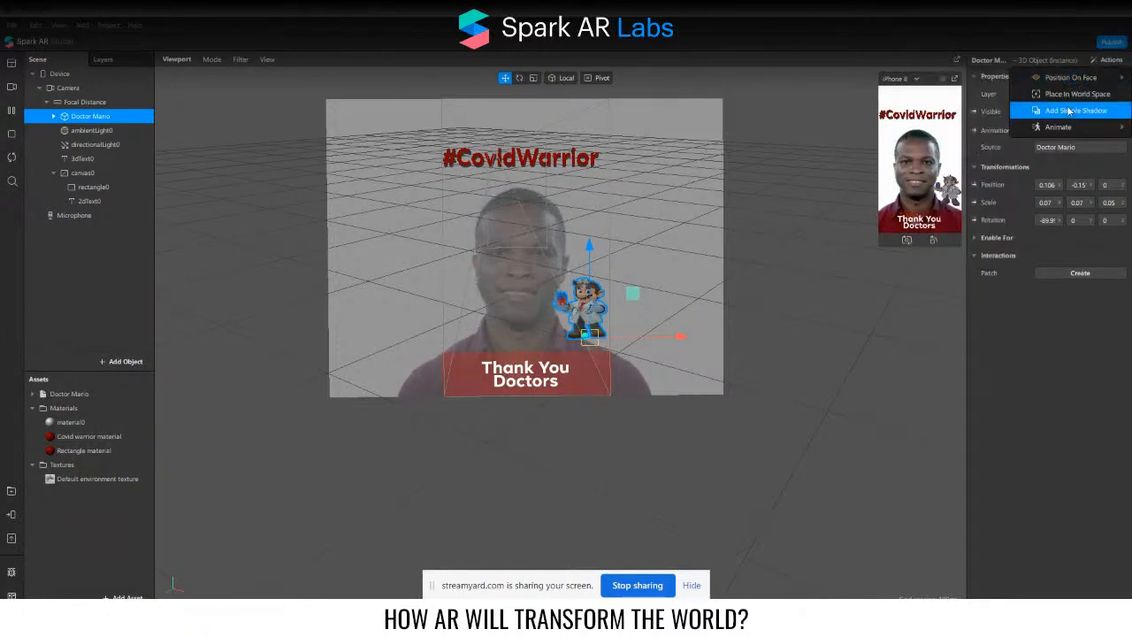
pyautogui.moveTo(1070, 78)
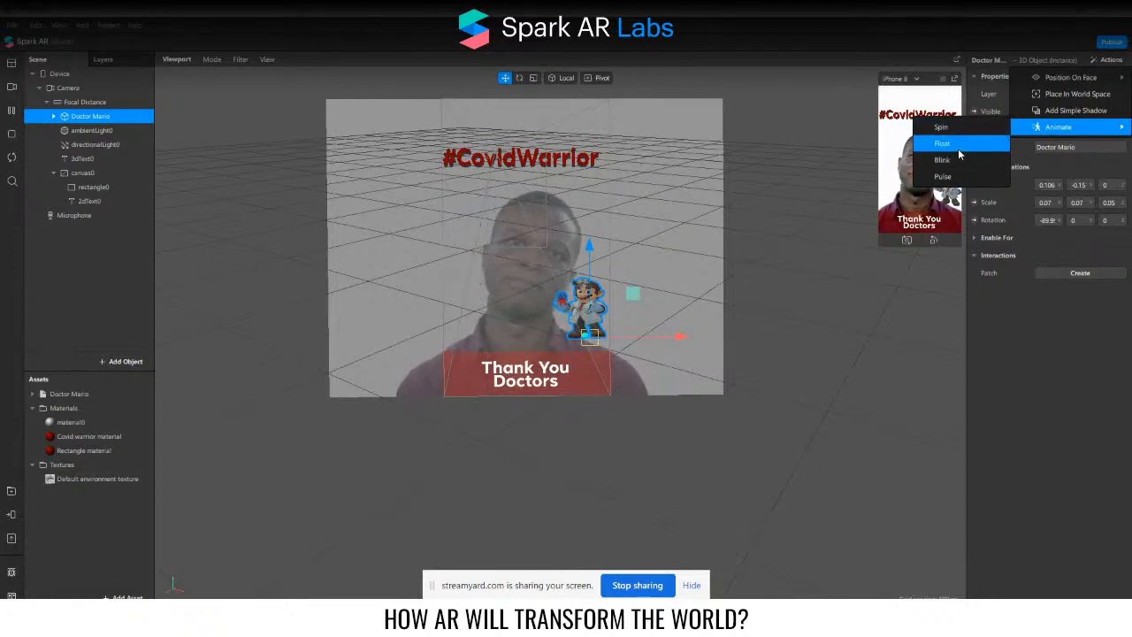
pyautogui.click(959, 152)
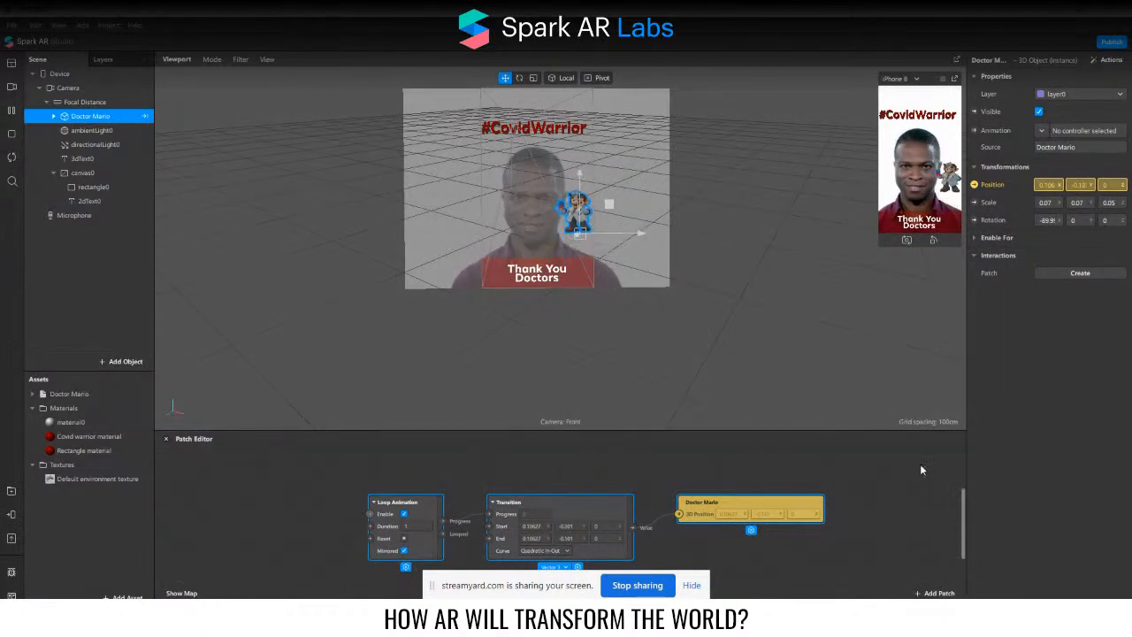
pyautogui.click(165, 440)
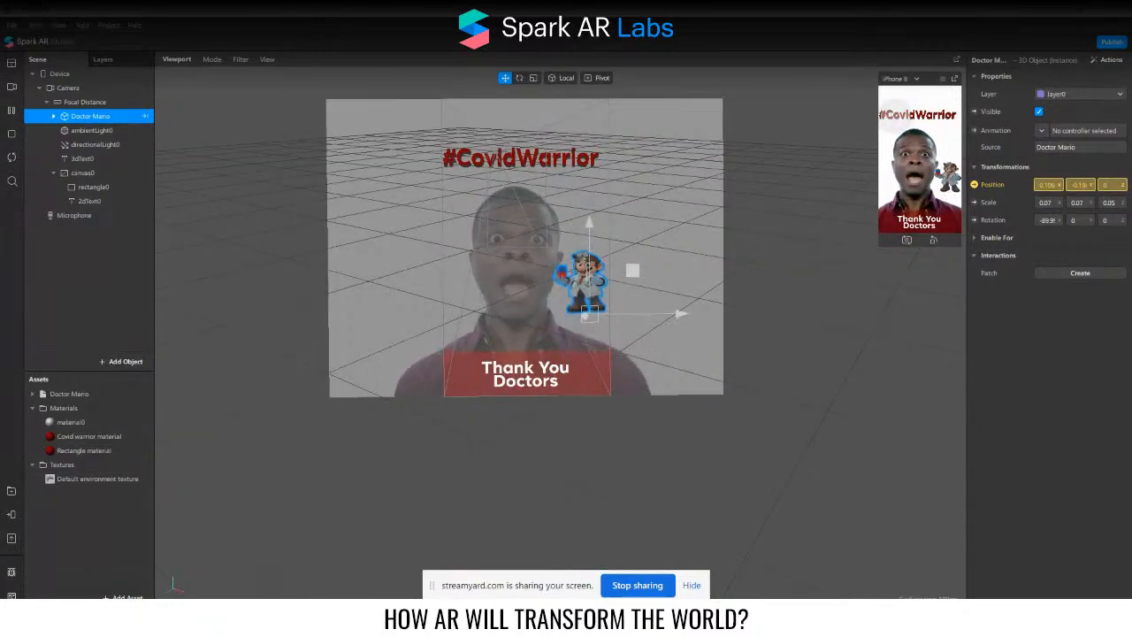
# Step: Make the #CovidWarrior 3D text blink, then close the add-object list without adding anything
pyautogui.click(103, 158)
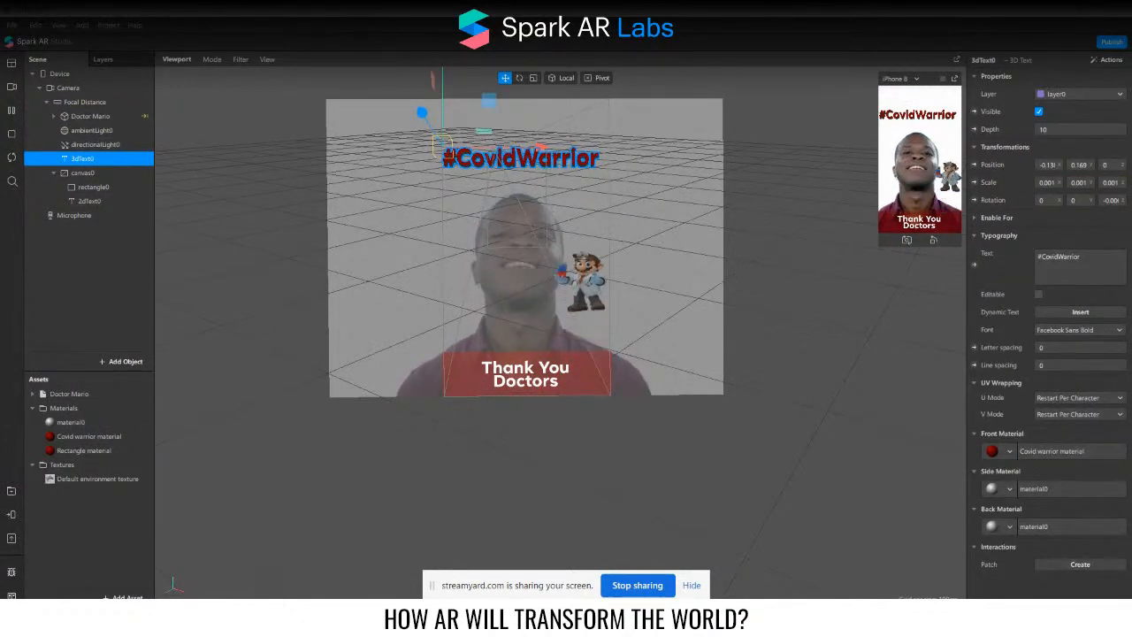
pyautogui.click(1111, 60)
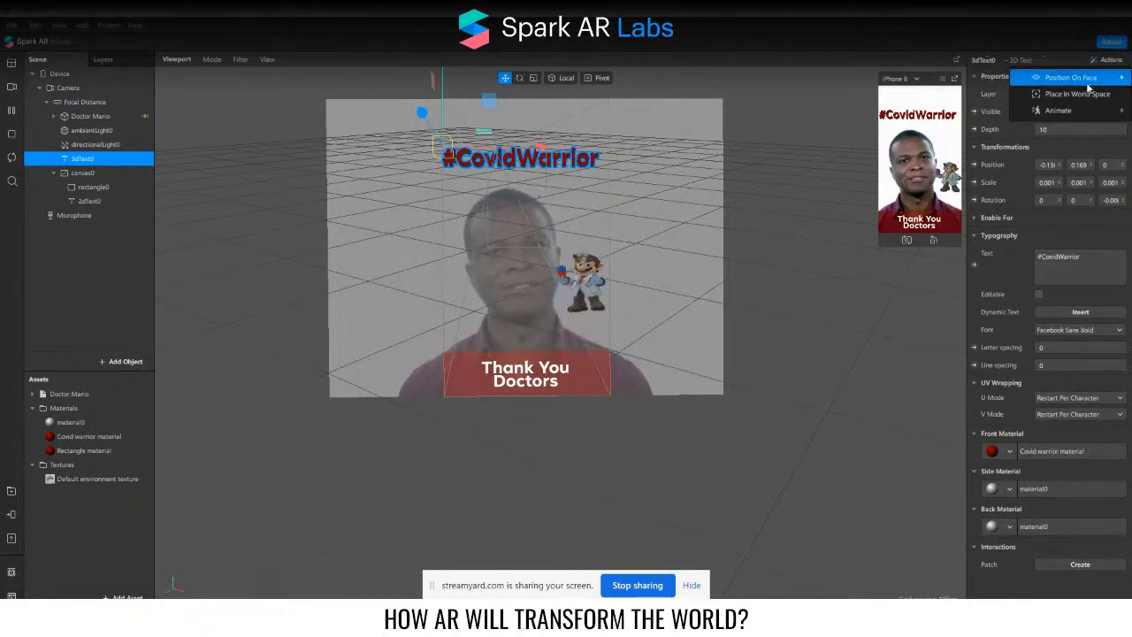
pyautogui.moveTo(1082, 110)
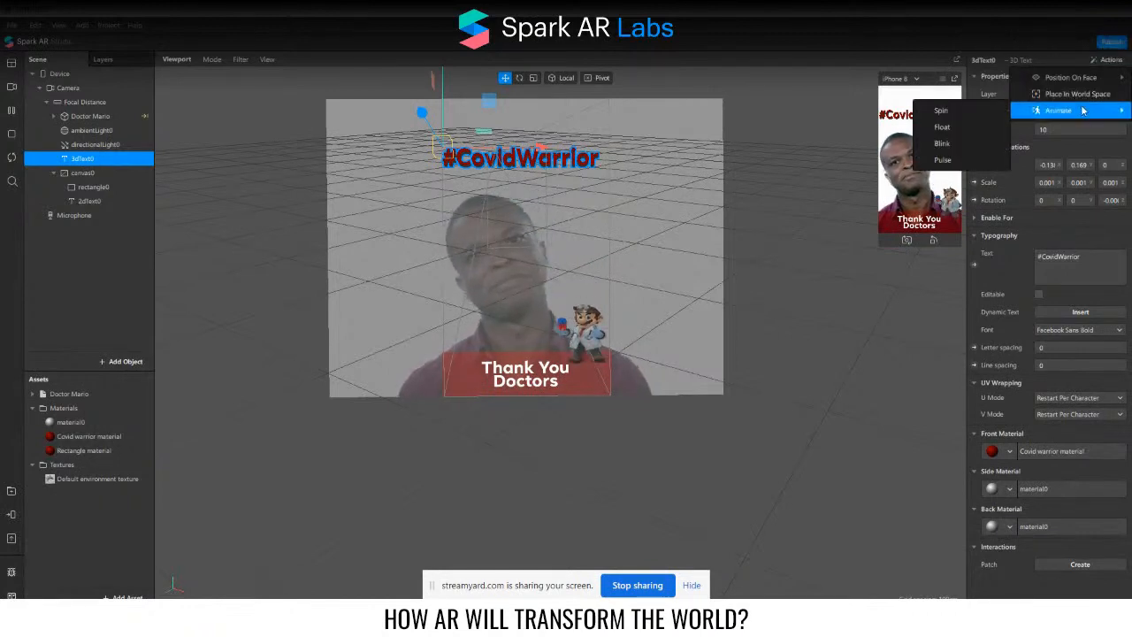
pyautogui.click(940, 143)
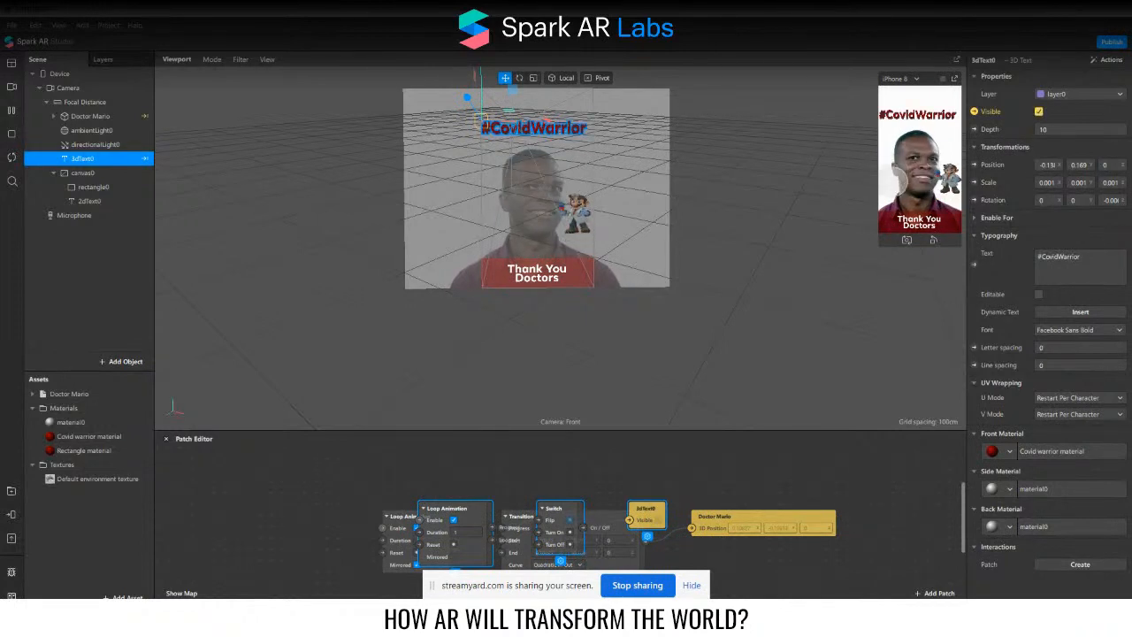
pyautogui.click(120, 362)
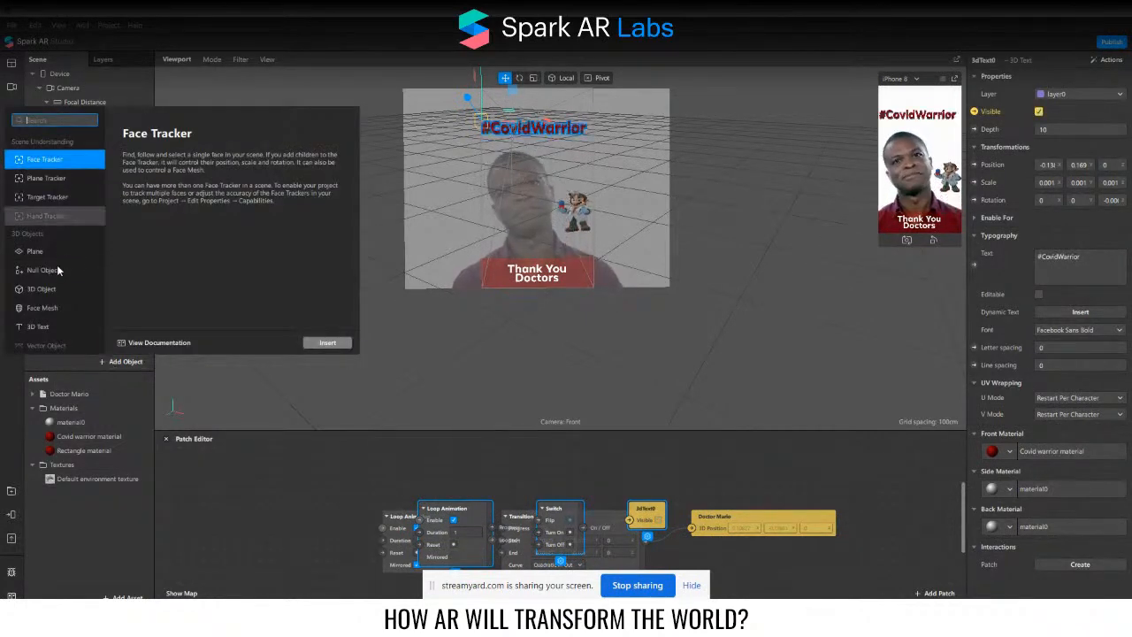
pyautogui.click(285, 365)
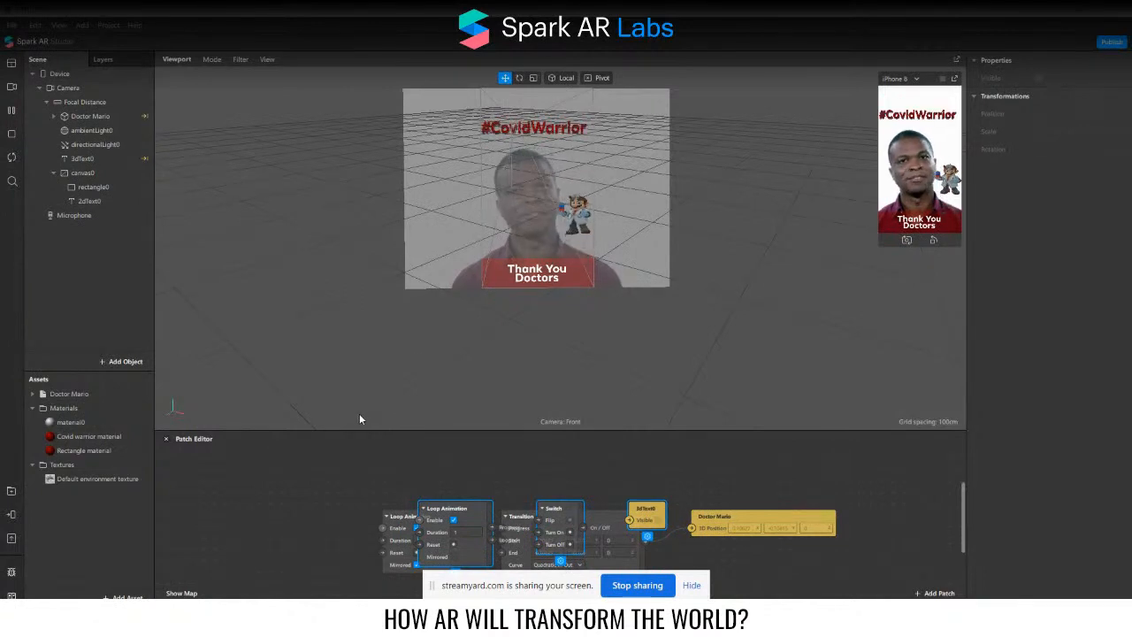
# Step: Close the patch graph and upload the finished effect as a new effect
pyautogui.click(166, 437)
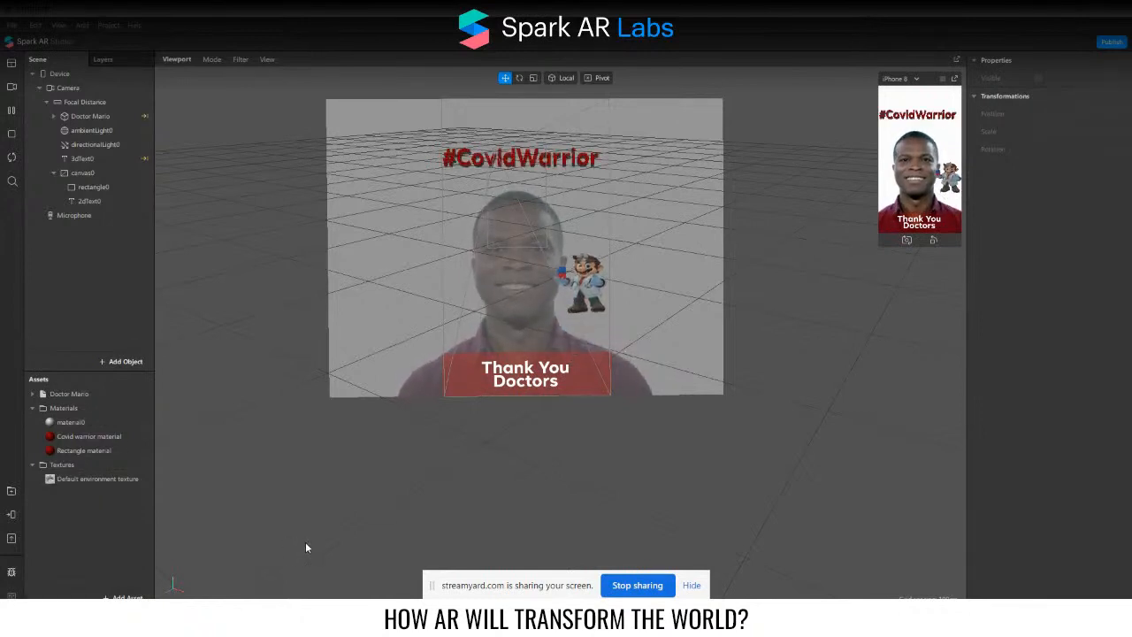
pyautogui.click(11, 539)
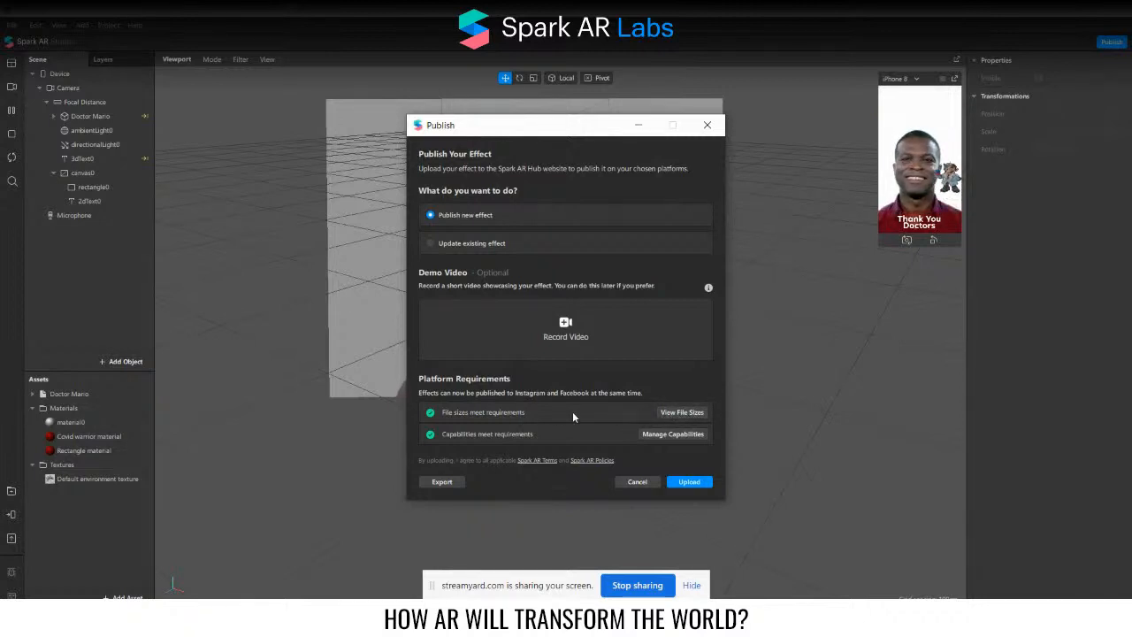
pyautogui.click(688, 482)
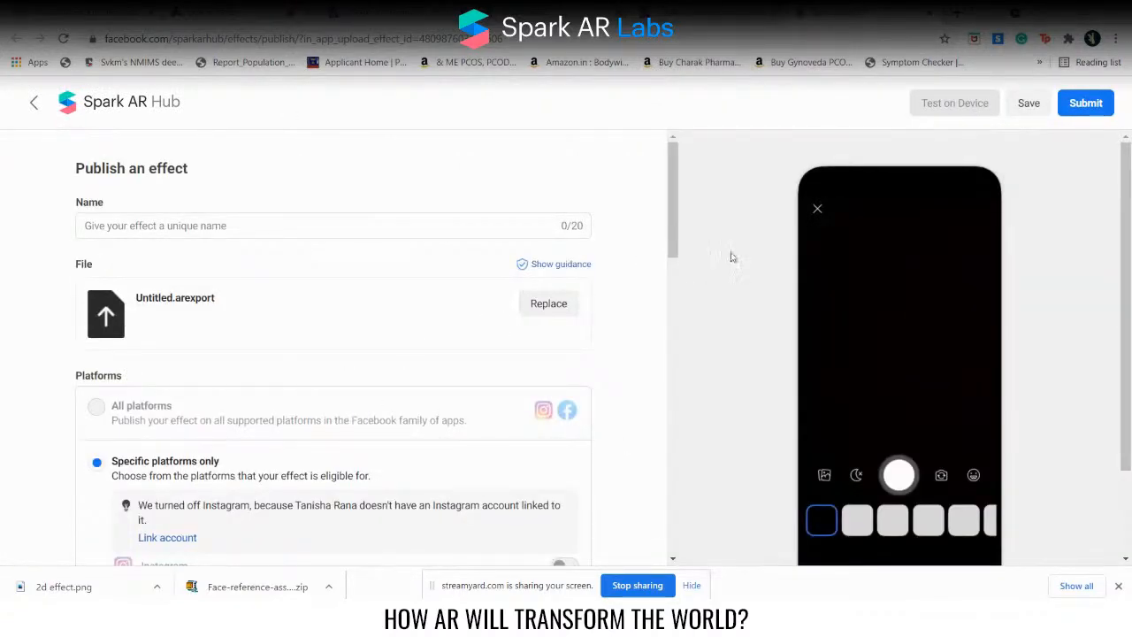
# Step: Enter 'Thank you doctor' as the effect name, then scroll through the Platforms and Audience sections
pyautogui.moveTo(1125, 262); pyautogui.dragTo(1121, 344)
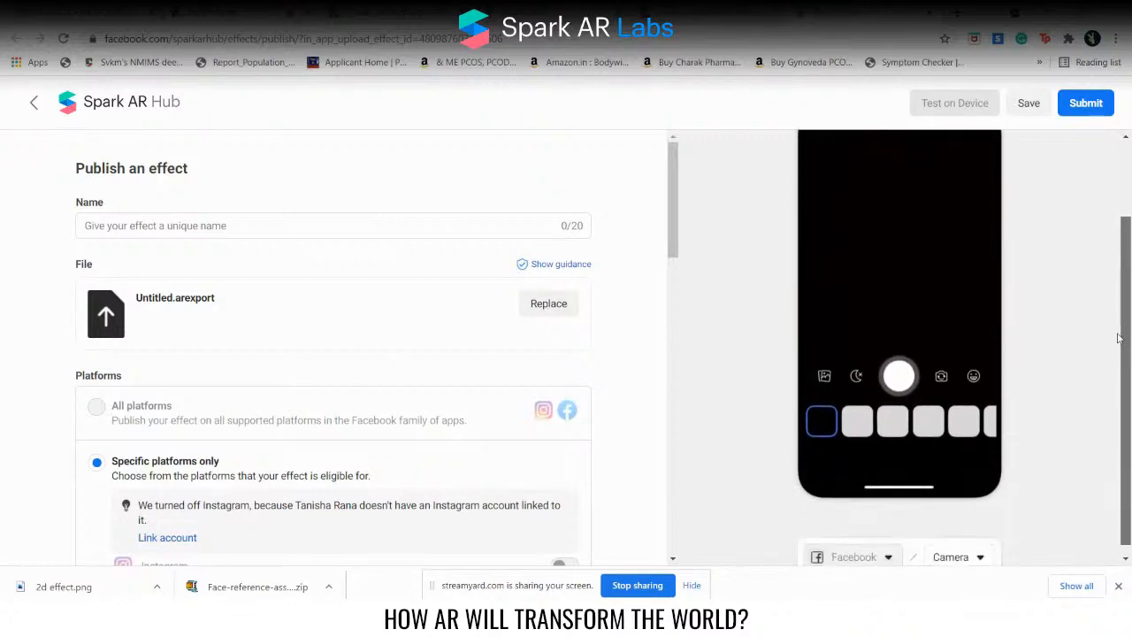
pyautogui.click(392, 229)
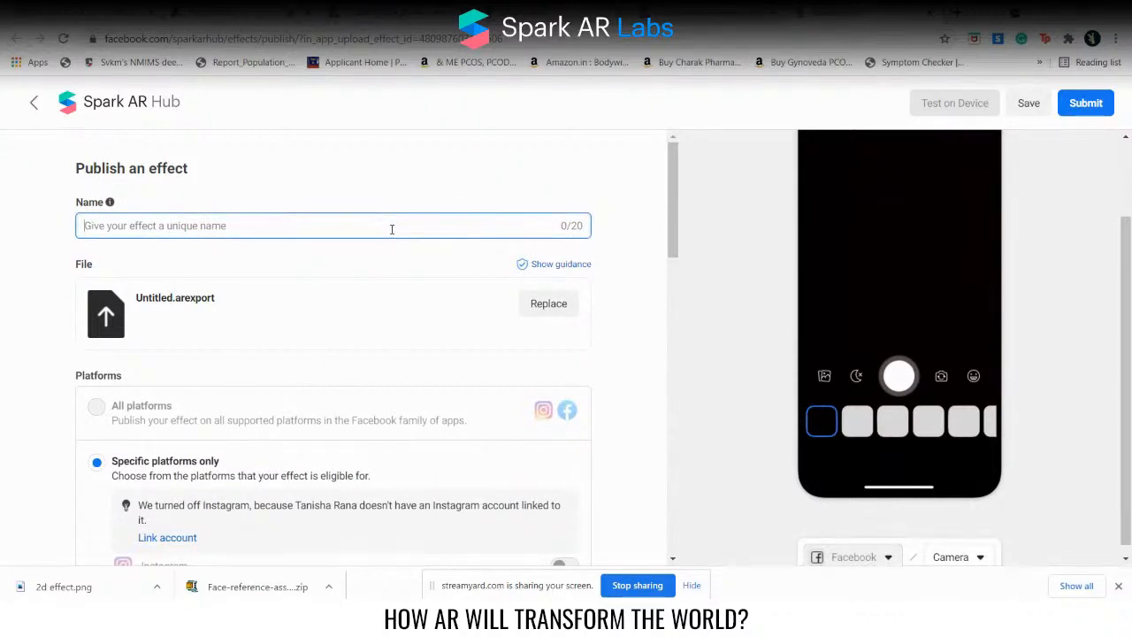
pyautogui.press('capslock')
pyautogui.write('C')
pyautogui.press('capslock')
pyautogui.write('o')
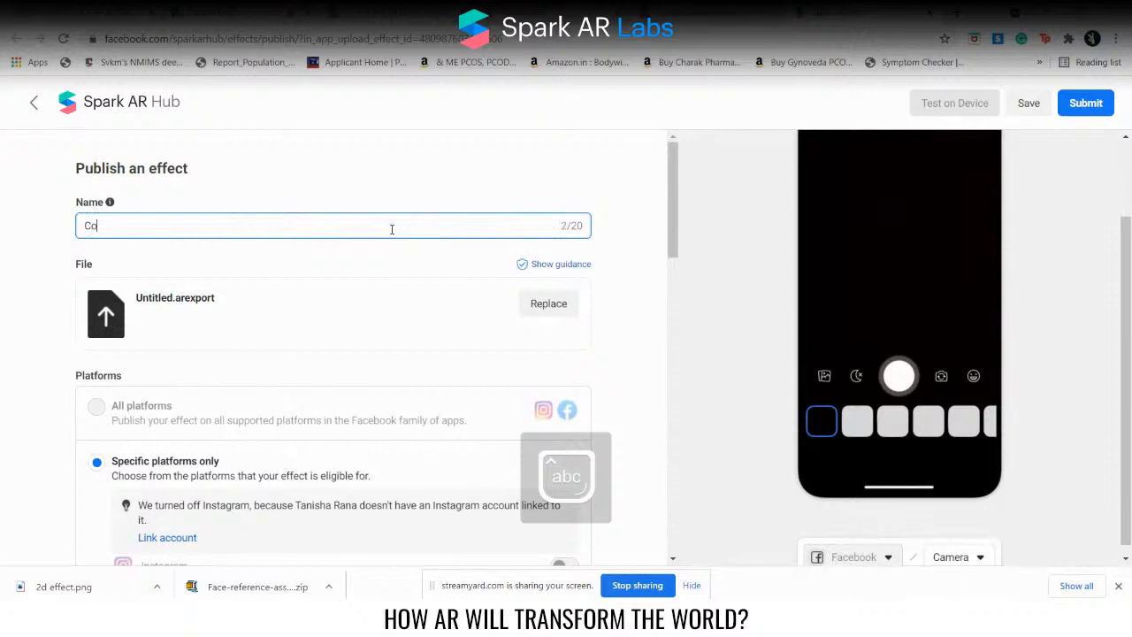
pyautogui.write('vi')
pyautogui.press('BackSpace')
pyautogui.press('BackSpace')
pyautogui.press('BackSpace')
pyautogui.press('BackSpace')
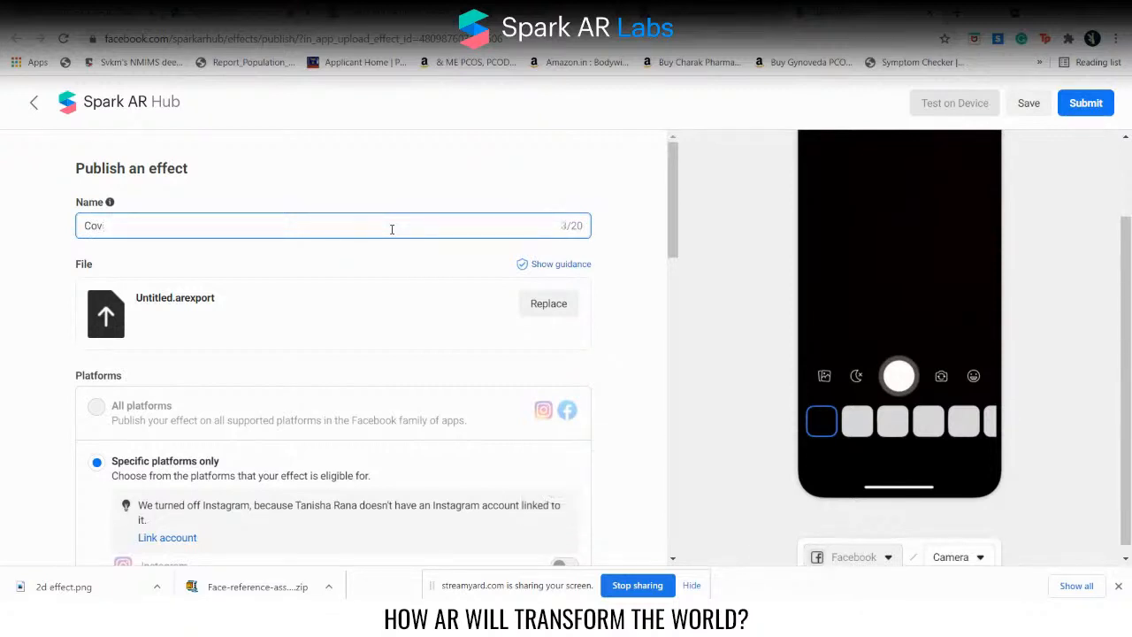
pyautogui.write('Th')
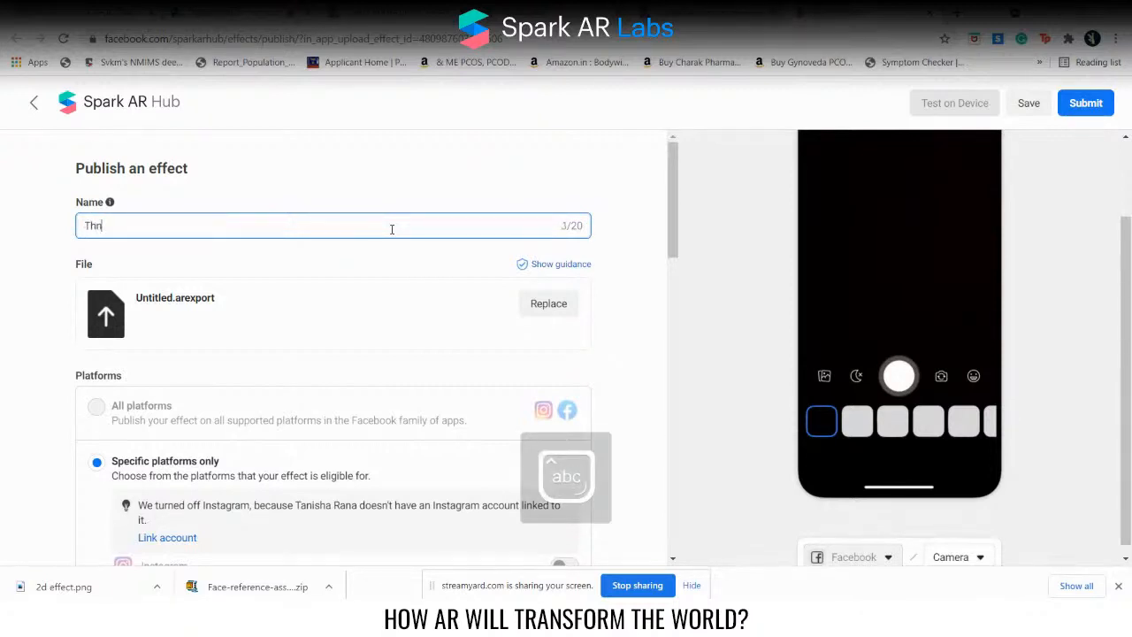
pyautogui.write('ank you doctor')
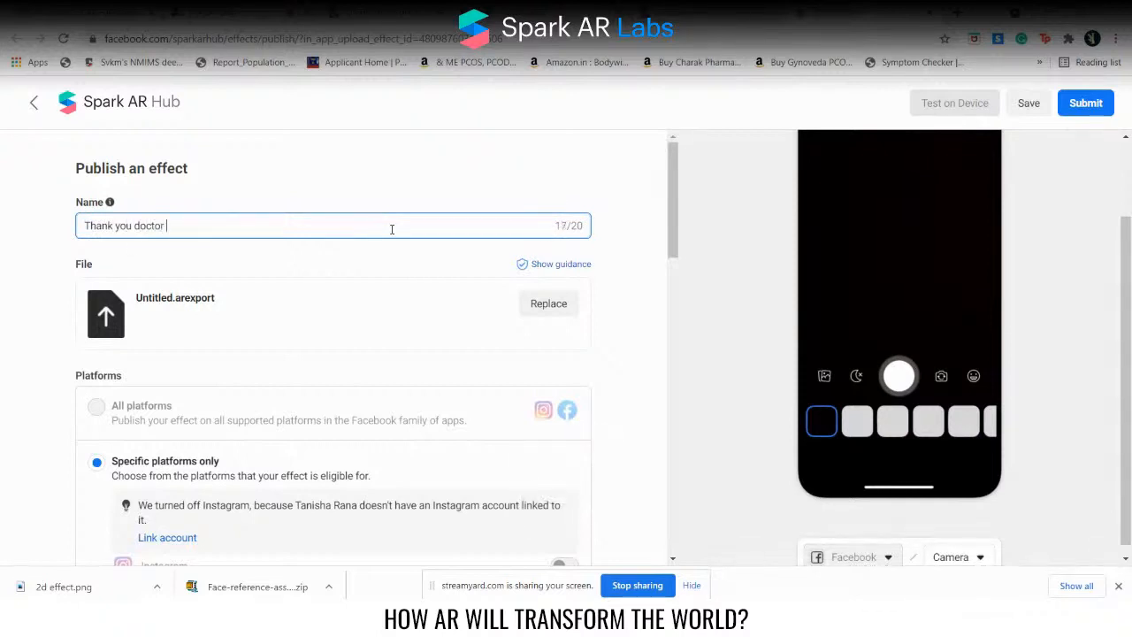
pyautogui.write(' 3D')
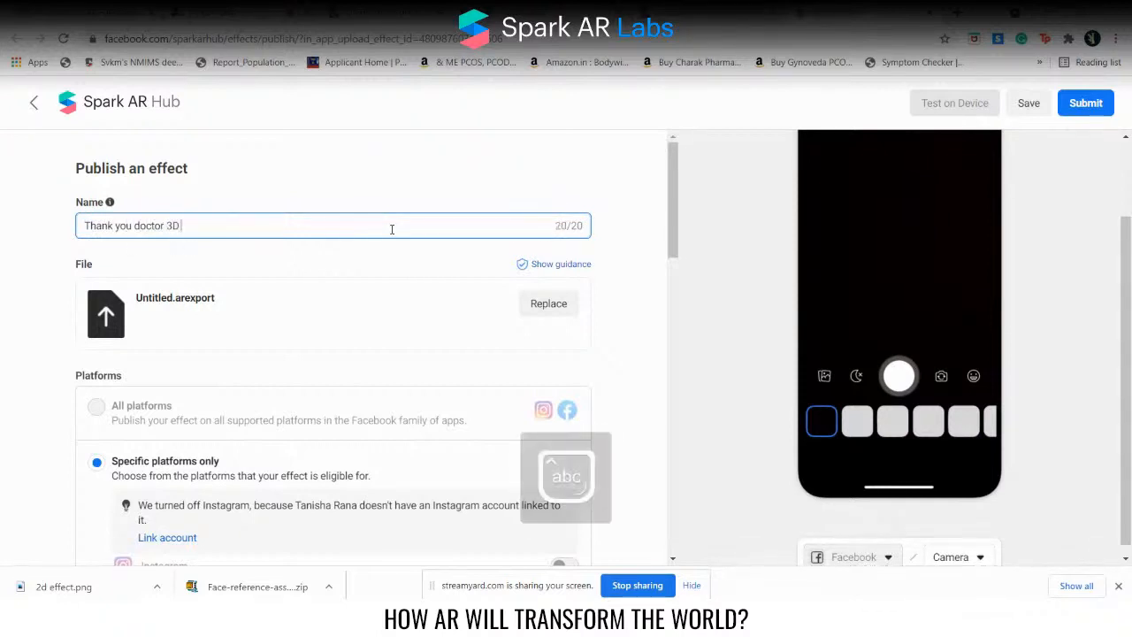
pyautogui.press('BackSpace')
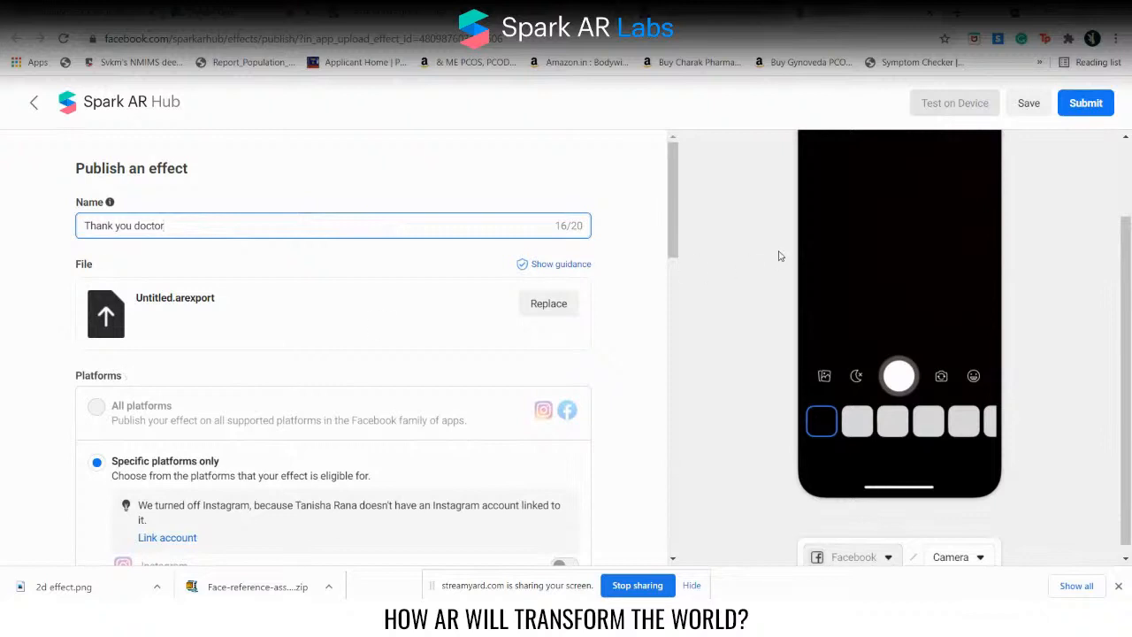
pyautogui.moveTo(674, 232); pyautogui.dragTo(674, 247)
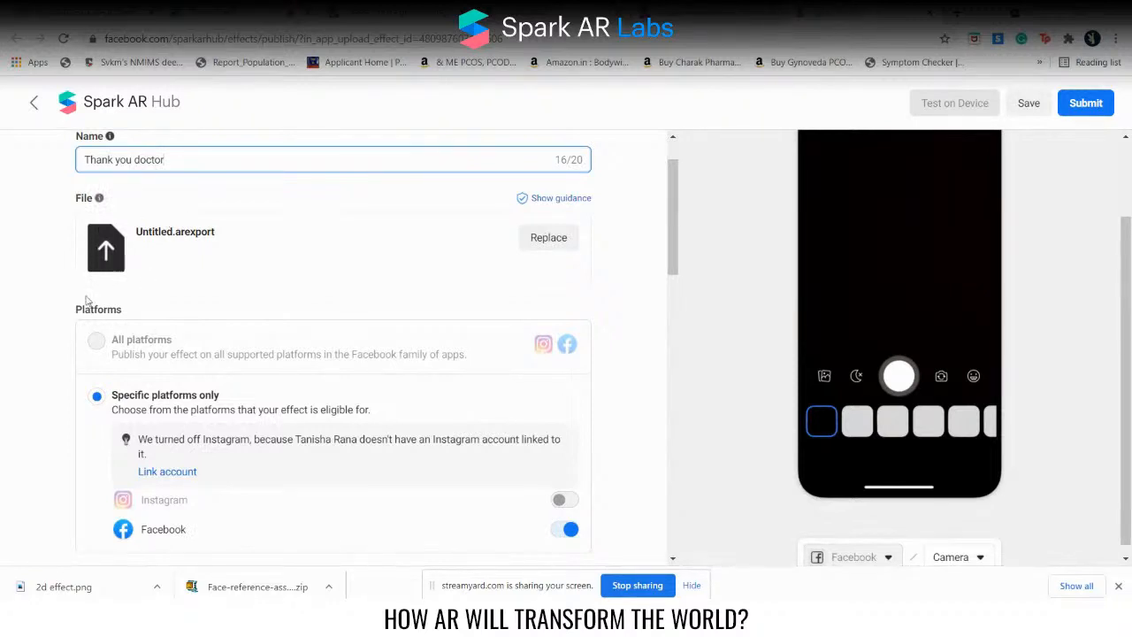
pyautogui.moveTo(674, 267); pyautogui.dragTo(675, 311)
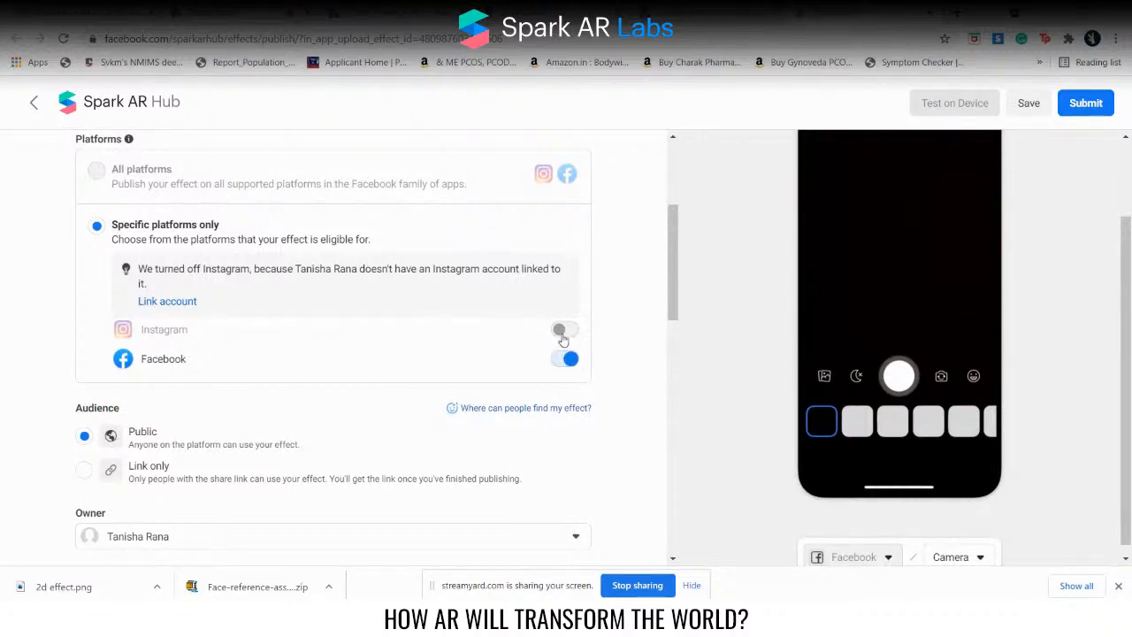
pyautogui.scroll(-3, 676, 305)
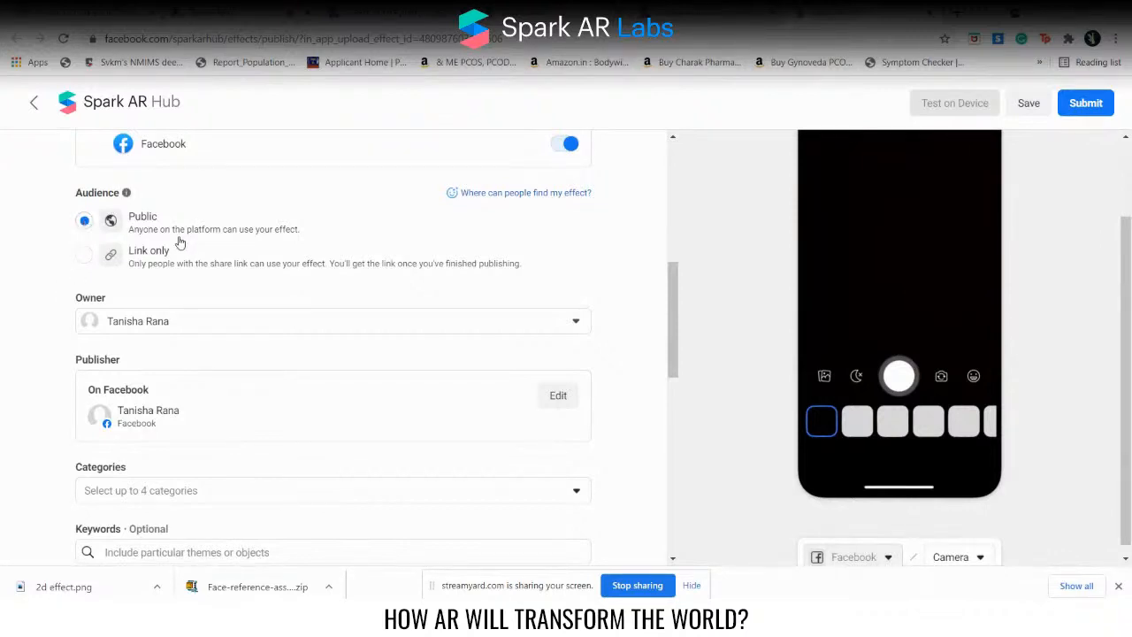
# Step: Set the effect's audience to Link only
pyautogui.click(89, 259)
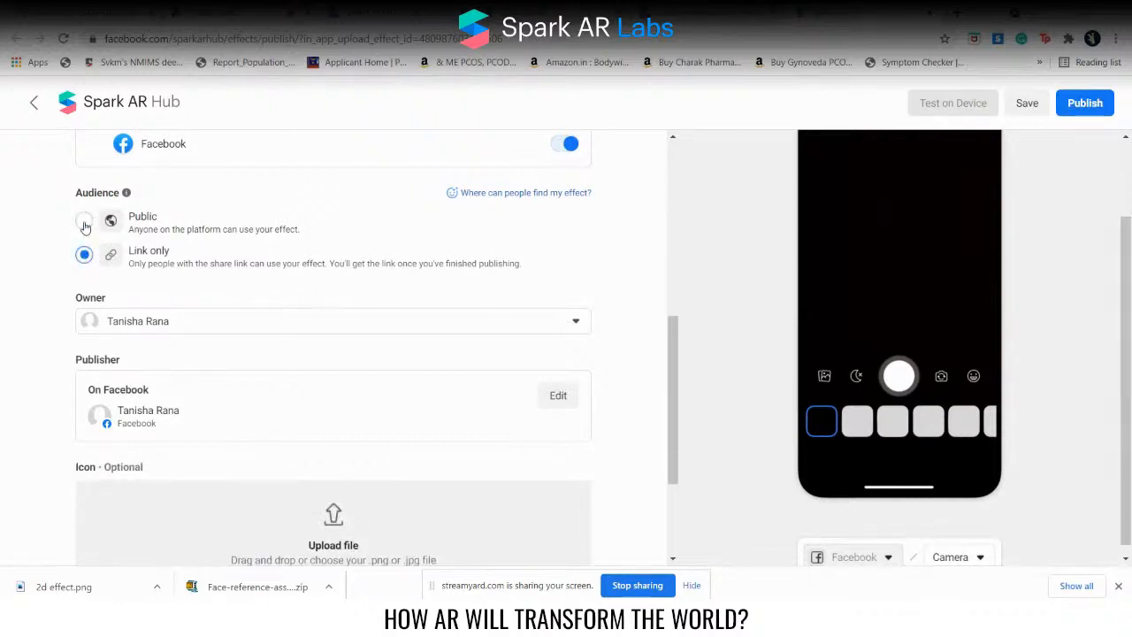
pyautogui.click(84, 222)
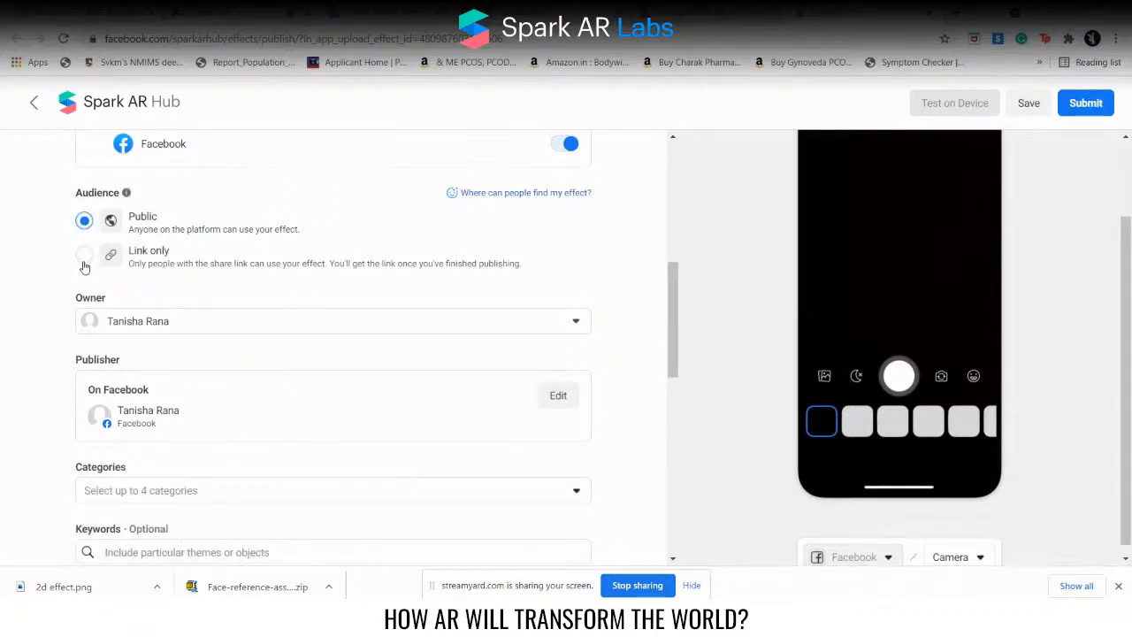
pyautogui.click(84, 256)
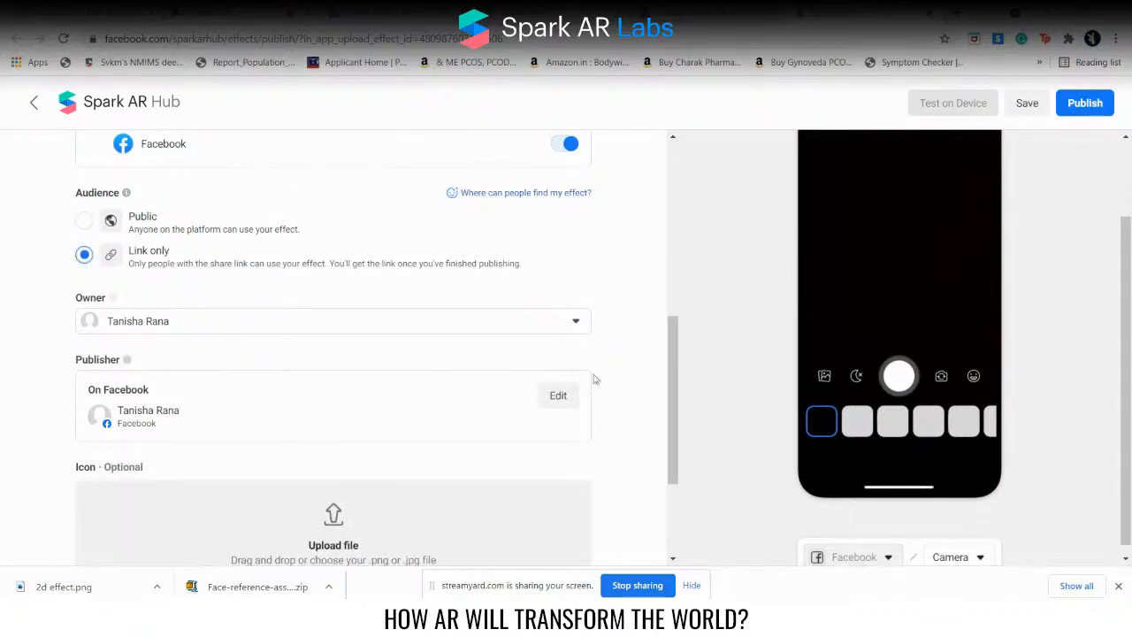
# Step: Review the Icon and Legal agreement sections and publish the effect
pyautogui.moveTo(673, 389); pyautogui.dragTo(673, 458)
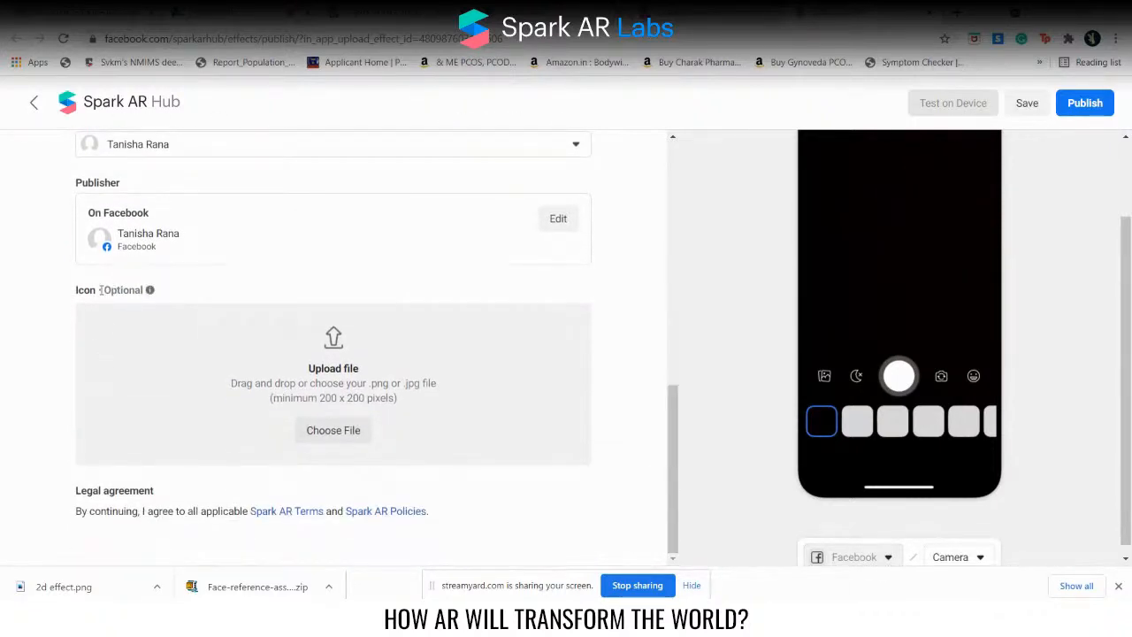
pyautogui.moveTo(147, 293)
pyautogui.moveTo(672, 460); pyautogui.dragTo(680, 222)
pyautogui.moveTo(673, 215); pyautogui.dragTo(620, 524)
pyautogui.click(1080, 104)
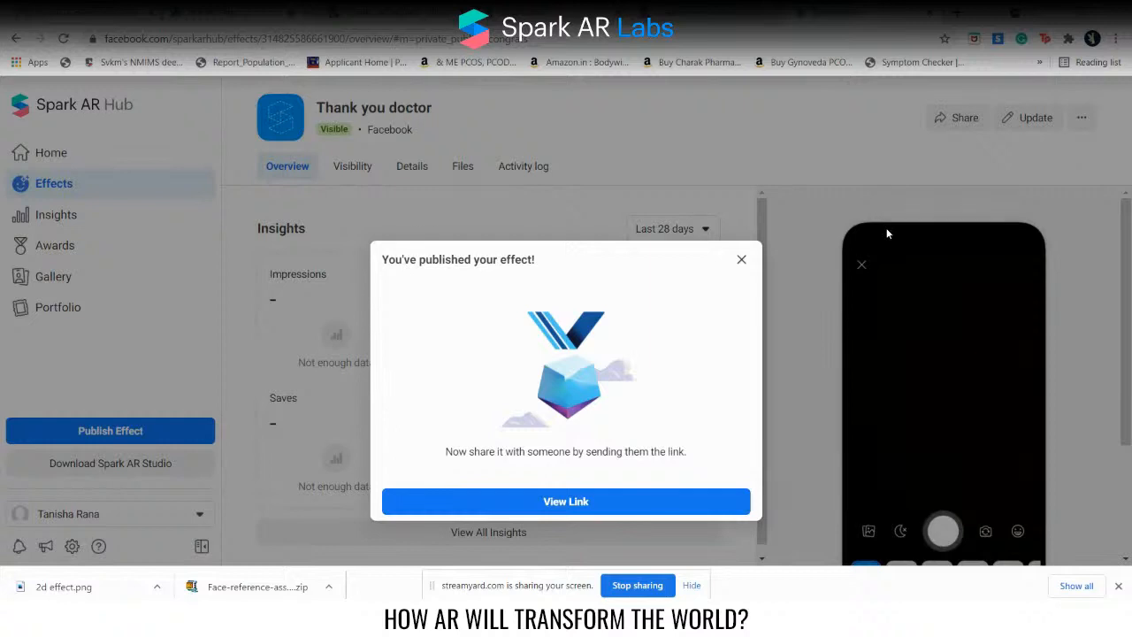
# Step: Copy the Thank you doctor effect's share link, then go to the Your effects list
pyautogui.click(549, 509)
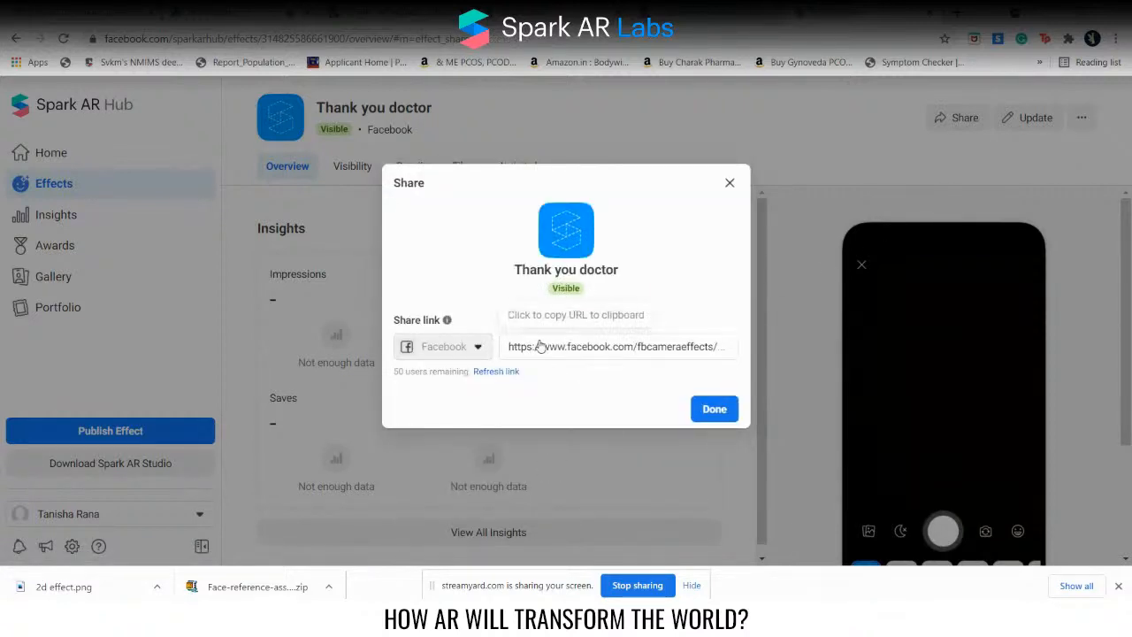
pyautogui.click(556, 352)
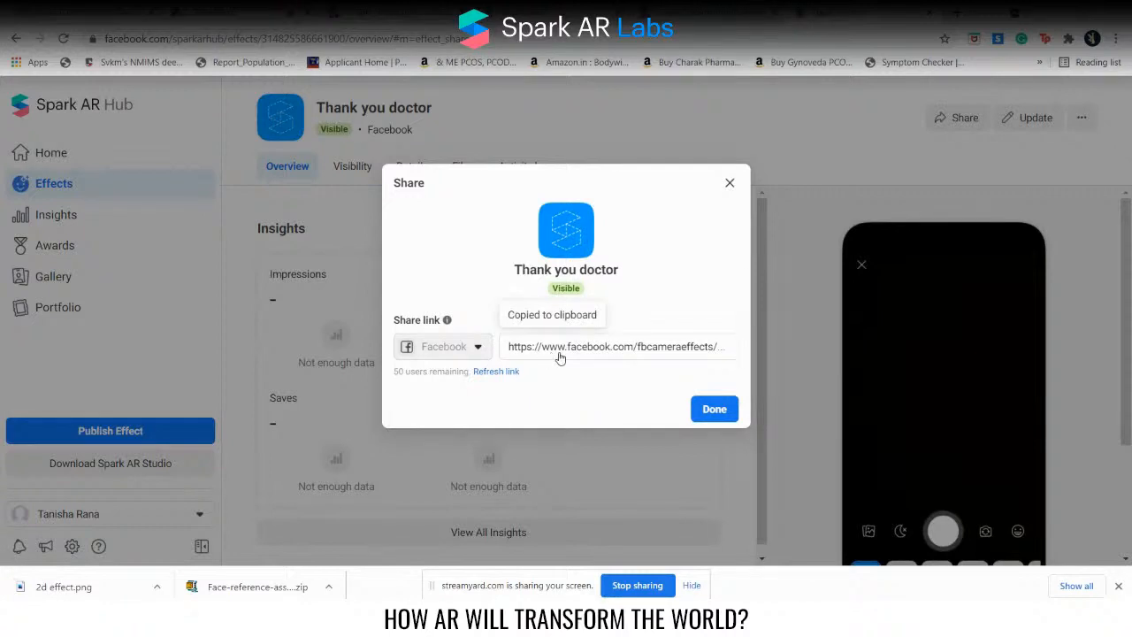
pyautogui.click(728, 183)
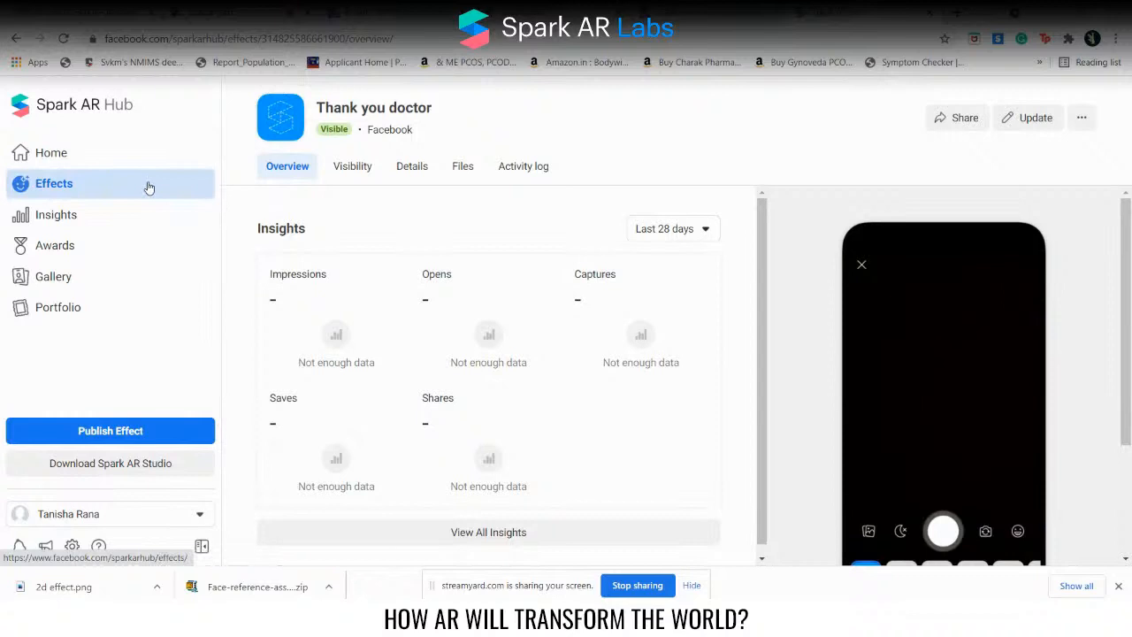
pyautogui.click(115, 196)
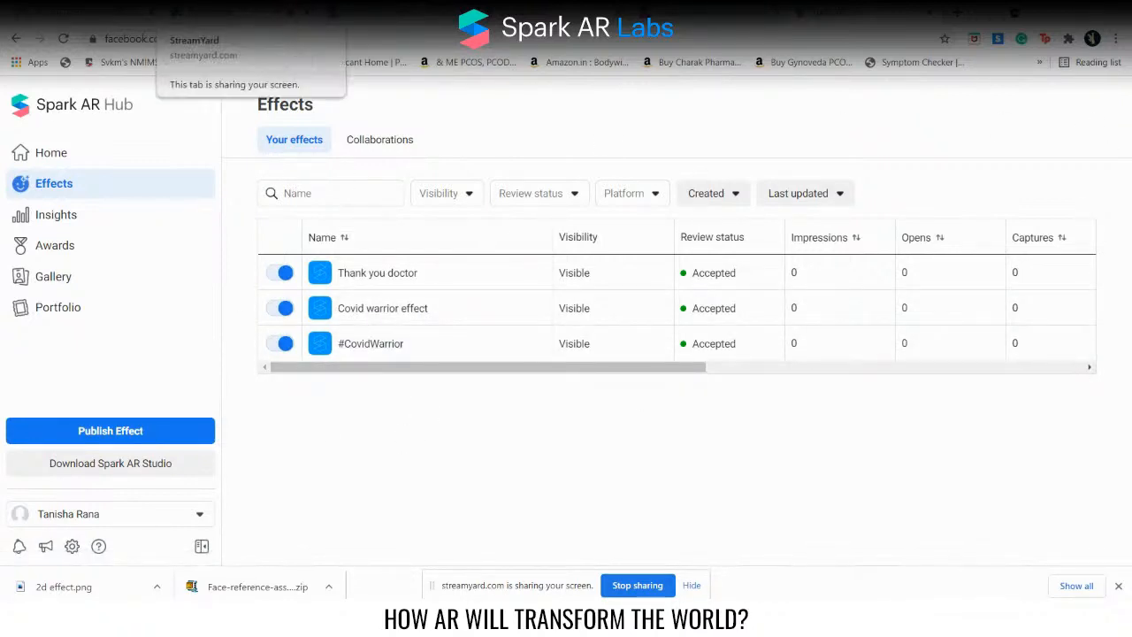
pyautogui.click(221, 12)
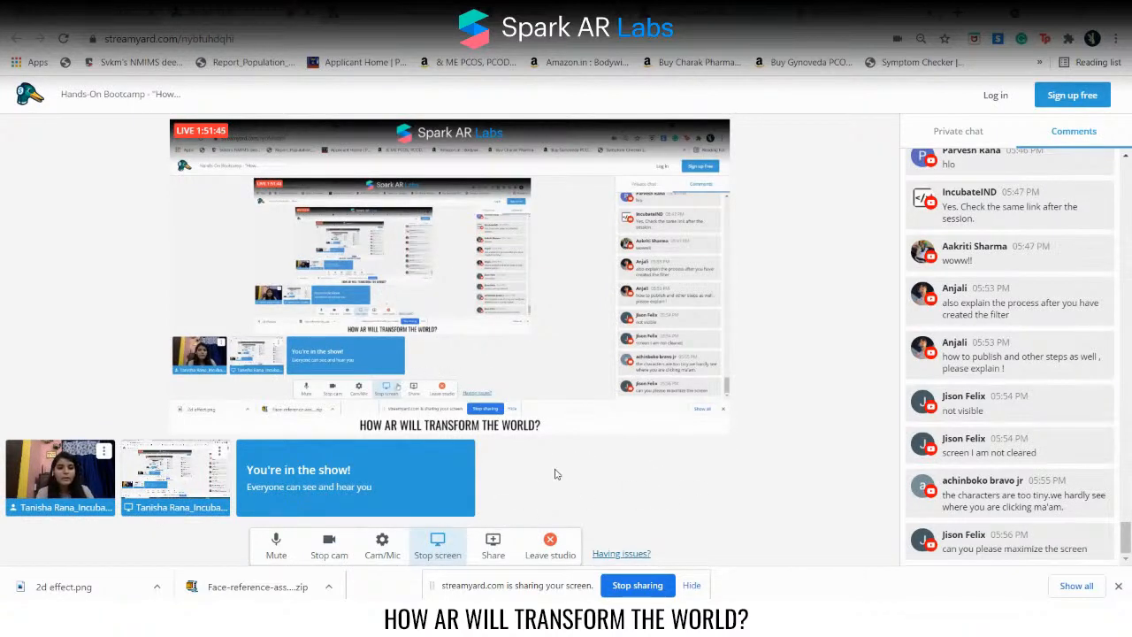
pyautogui.click(415, 13)
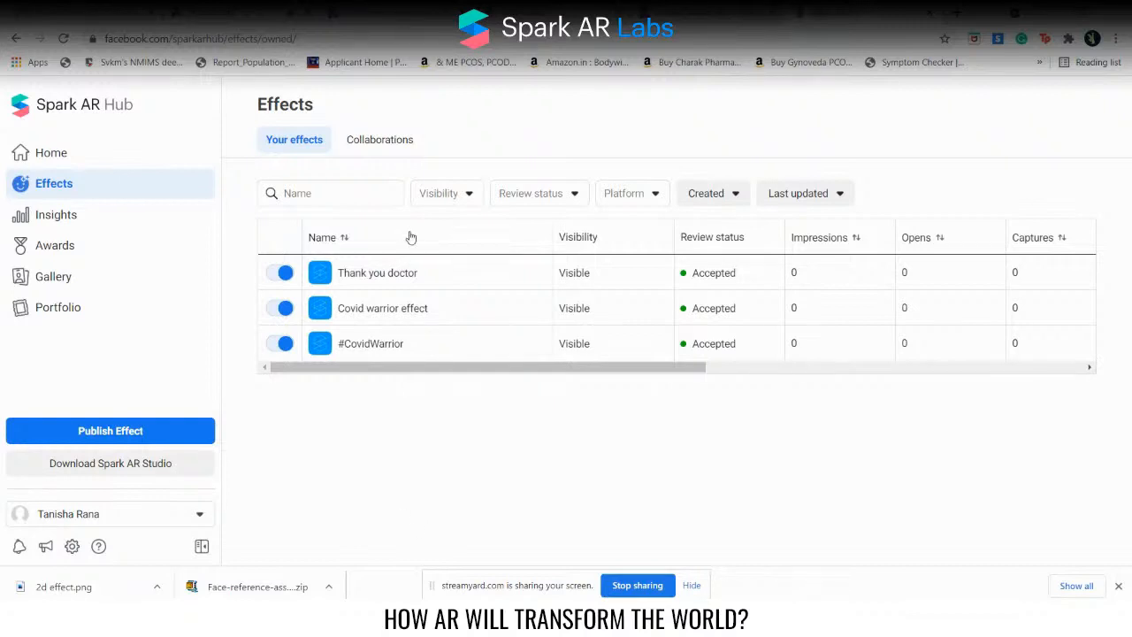
# Step: Return to the StreamYard studio and stop sharing the screen
pyautogui.click(305, 13)
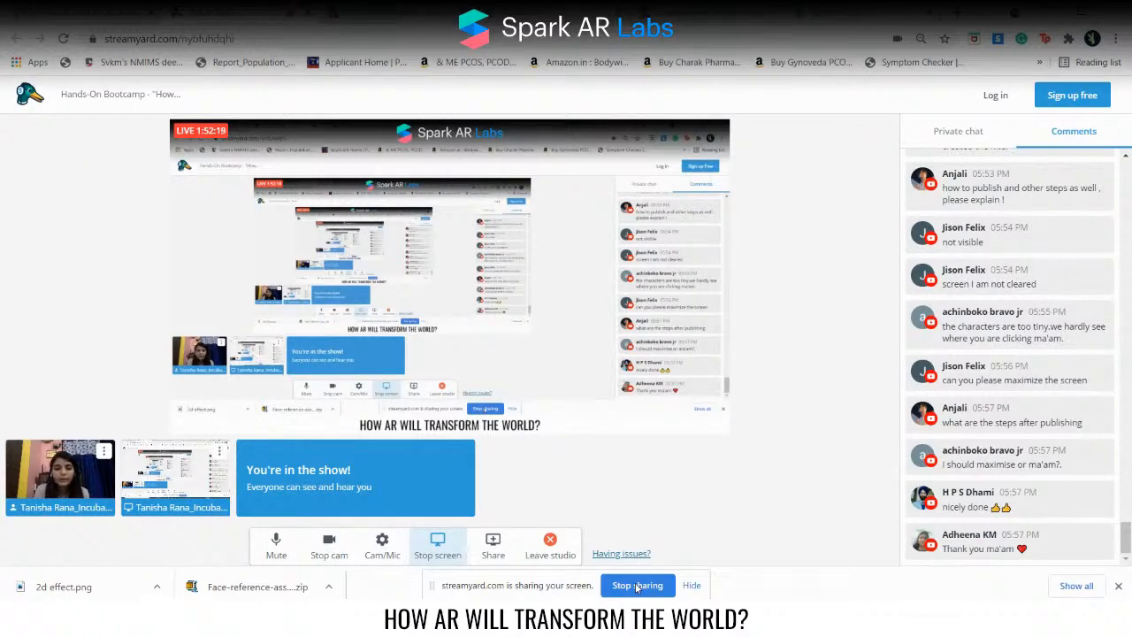
pyautogui.click(637, 585)
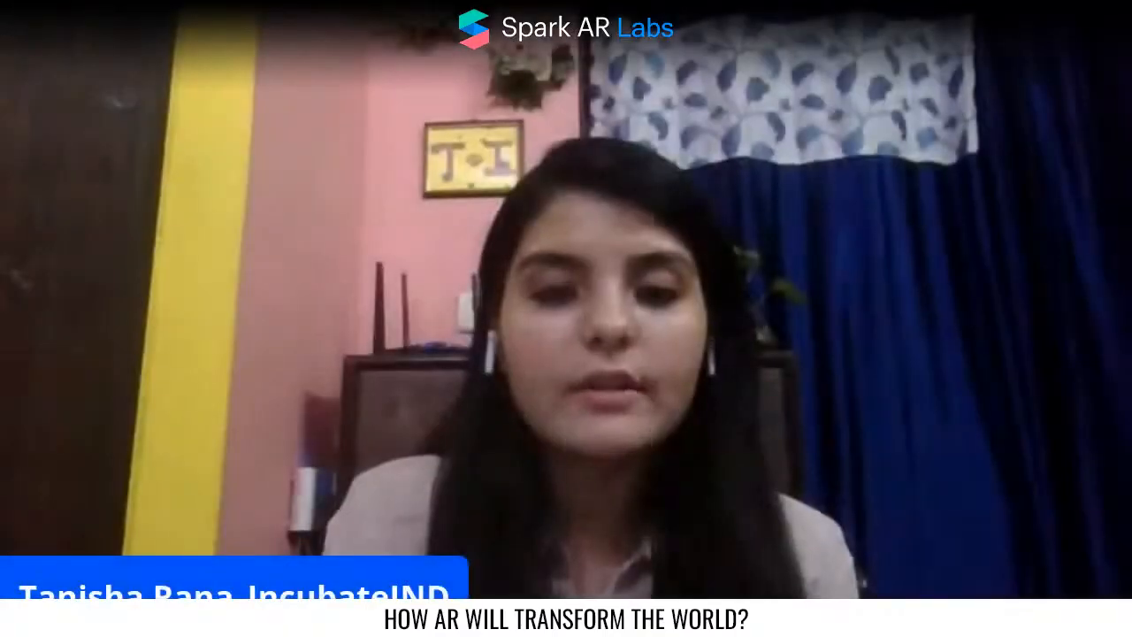